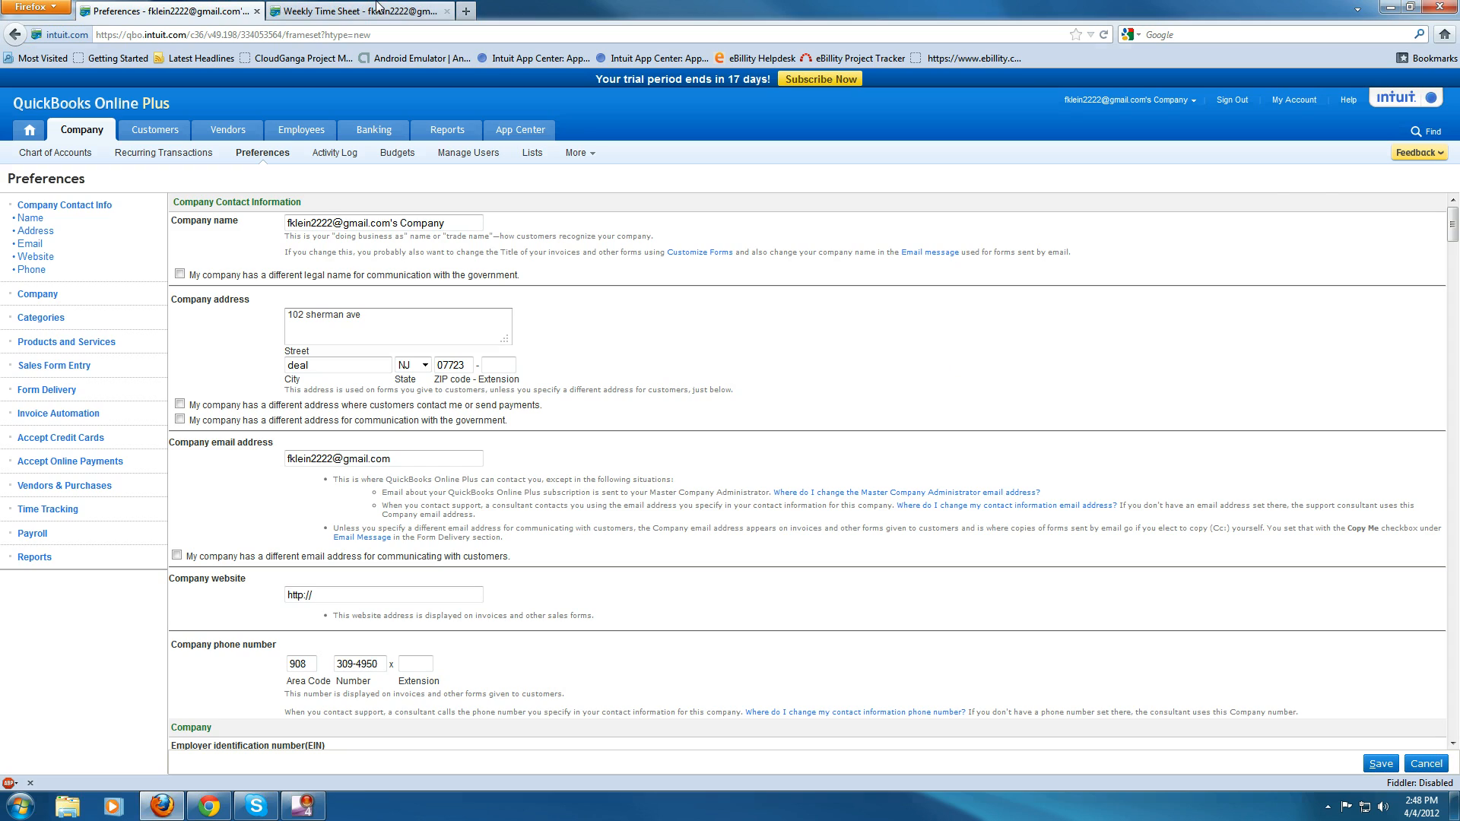
- Inspect the weekly time sheet's employee list in both browsers before changing preferences
{"action": "left_click", "coordinate": [356, 10]}
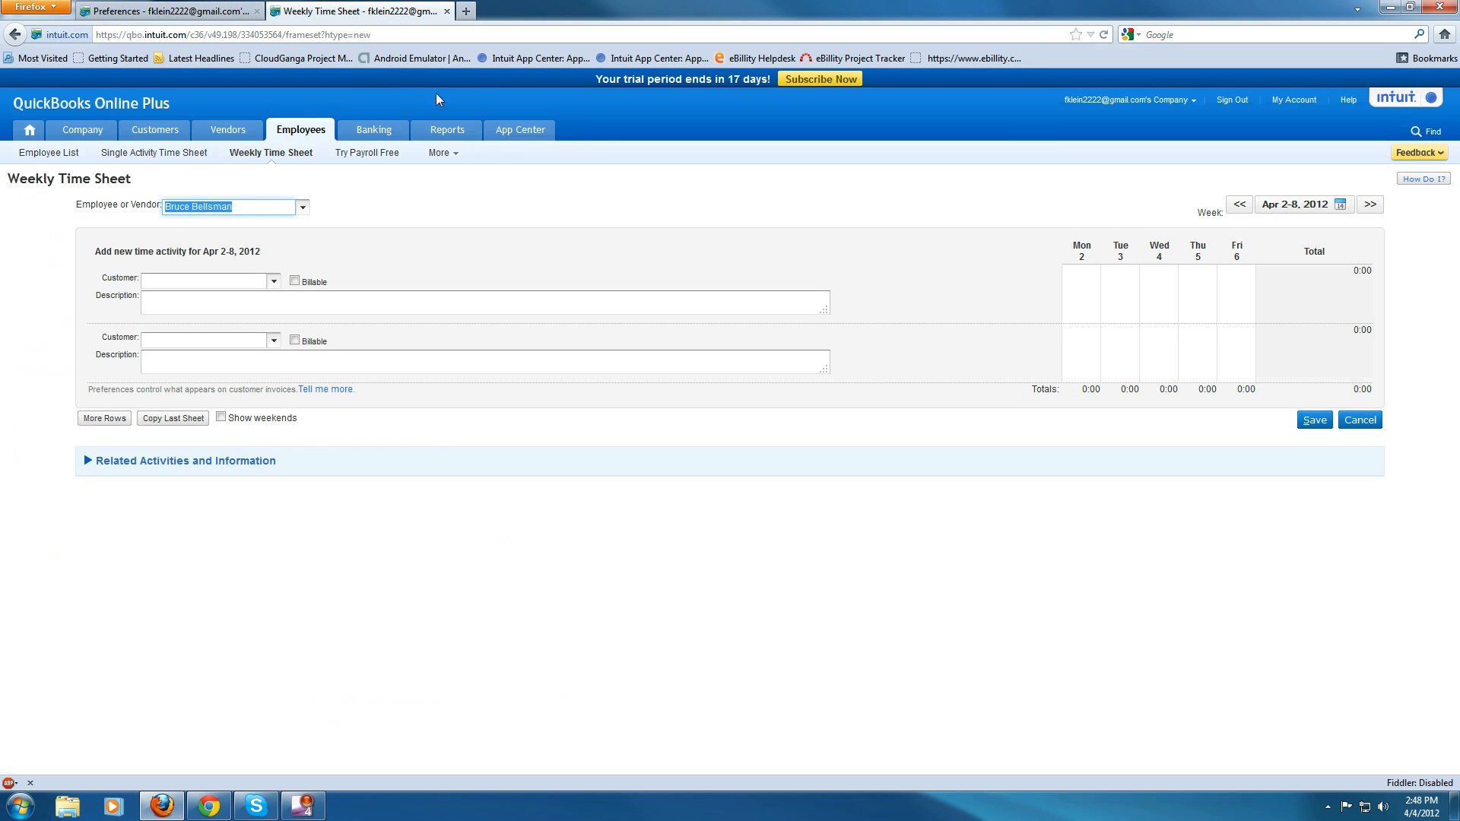
{"action": "left_click", "coordinate": [303, 207]}
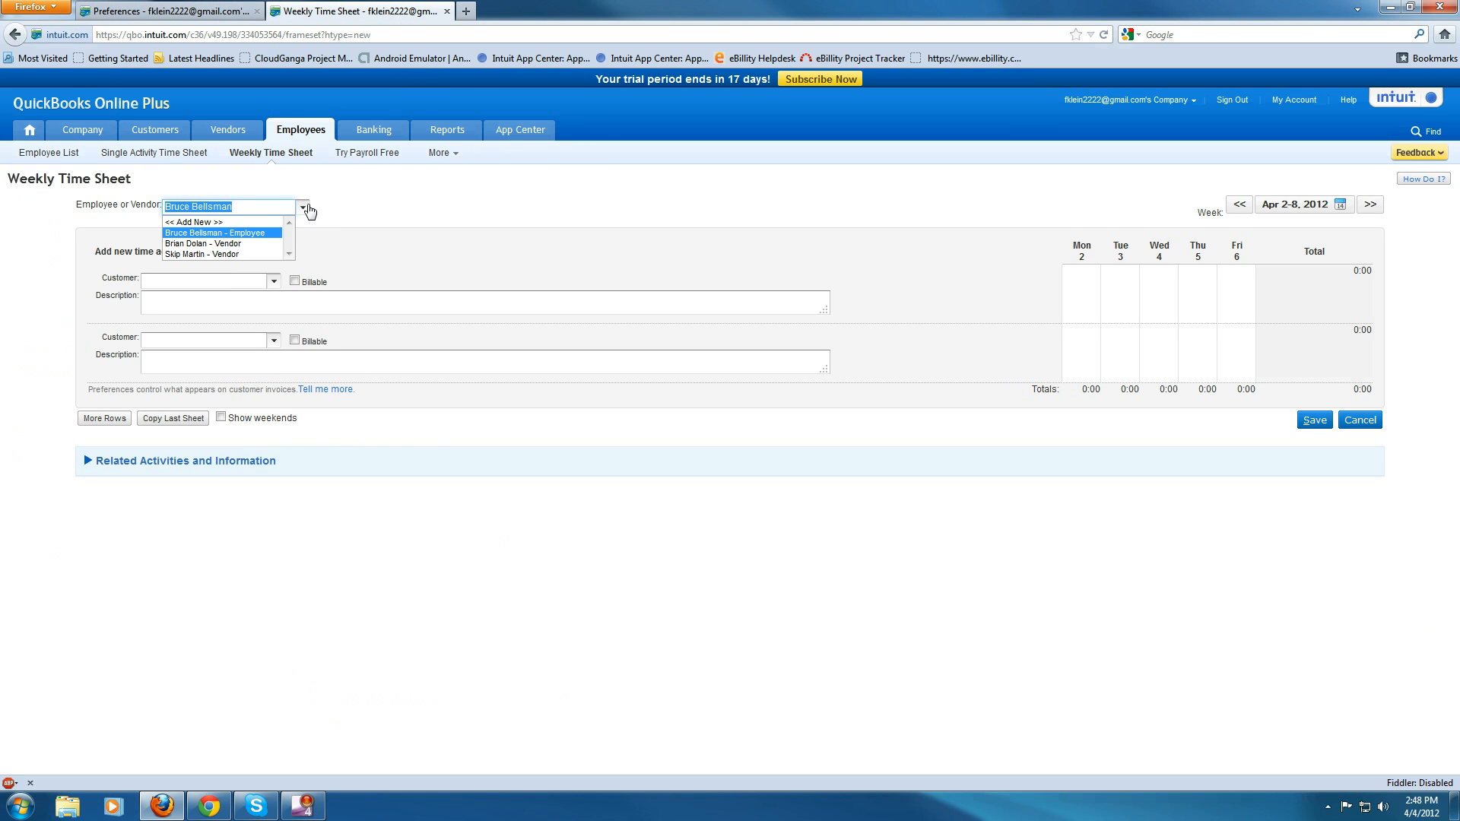
{"action": "left_click", "coordinate": [308, 209]}
{"action": "left_click", "coordinate": [209, 806]}
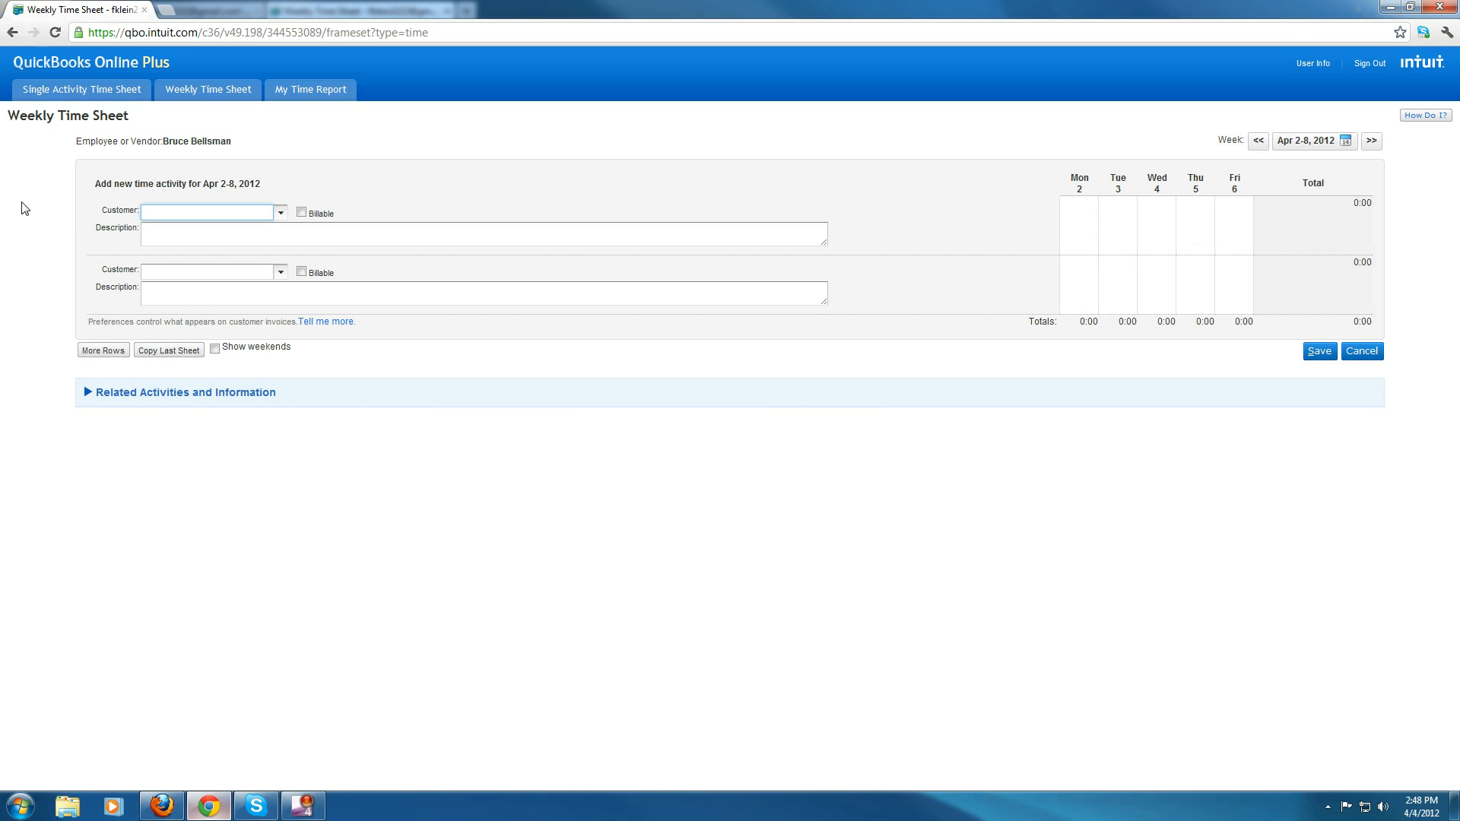
{"action": "left_click", "coordinate": [162, 806]}
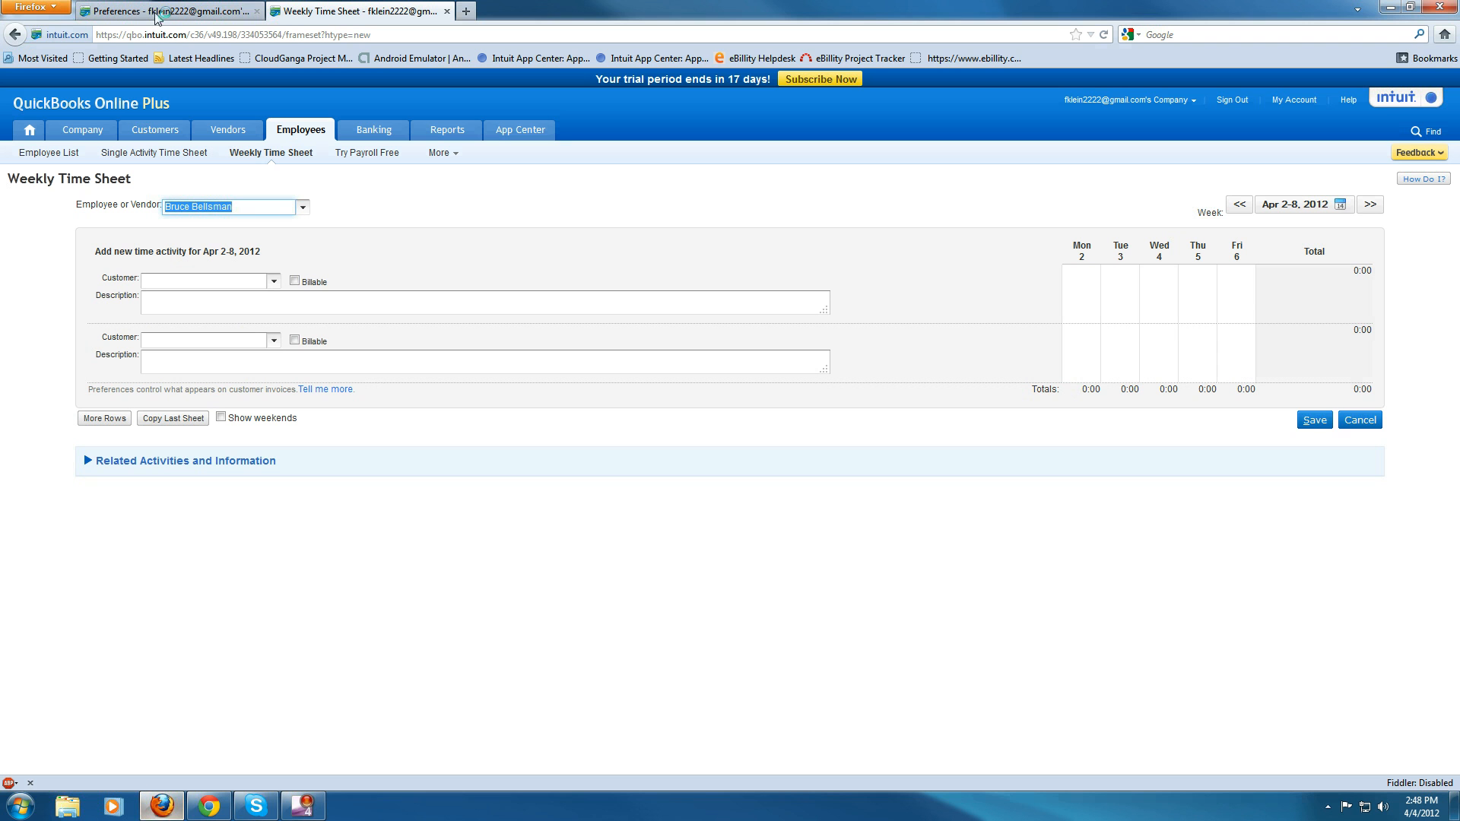
{"action": "left_click", "coordinate": [206, 8]}
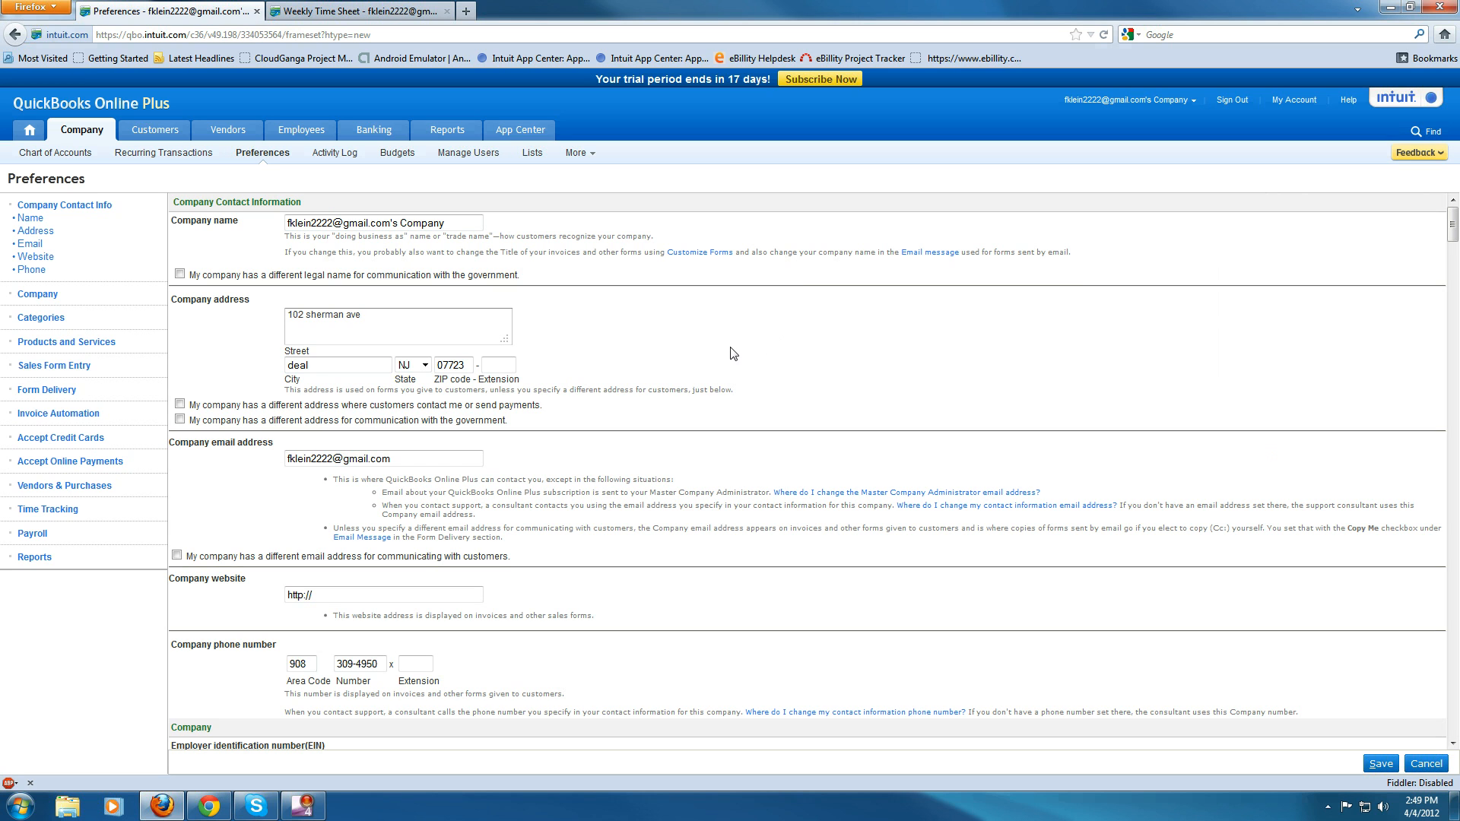
- Turn on Class tracking and Location tracking in the company preferences
{"action": "scroll", "coordinate": [706, 363], "scroll_direction": "down", "scroll_amount": 10}
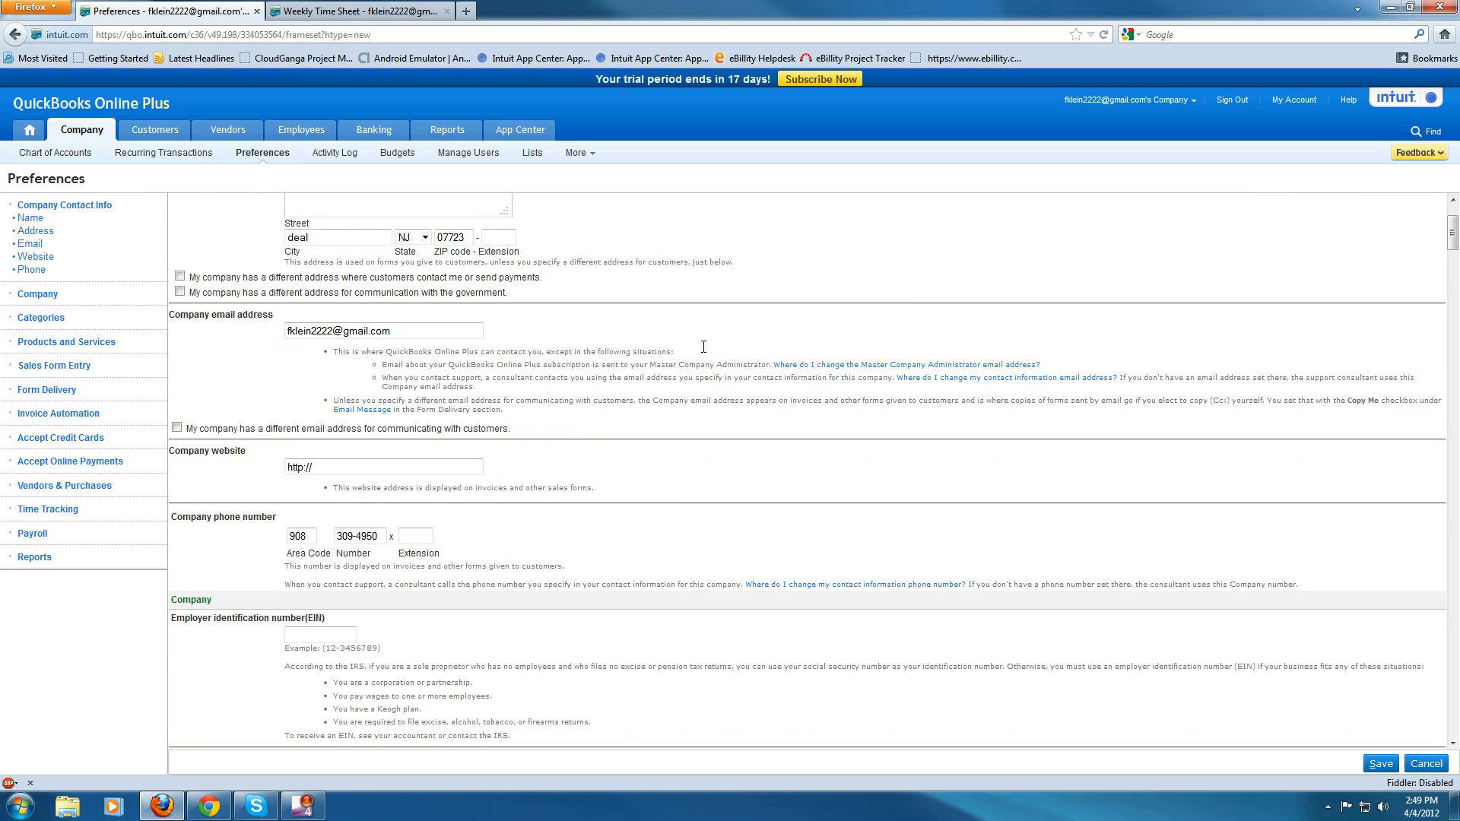
{"action": "scroll", "coordinate": [701, 354], "scroll_direction": "down", "scroll_amount": 3}
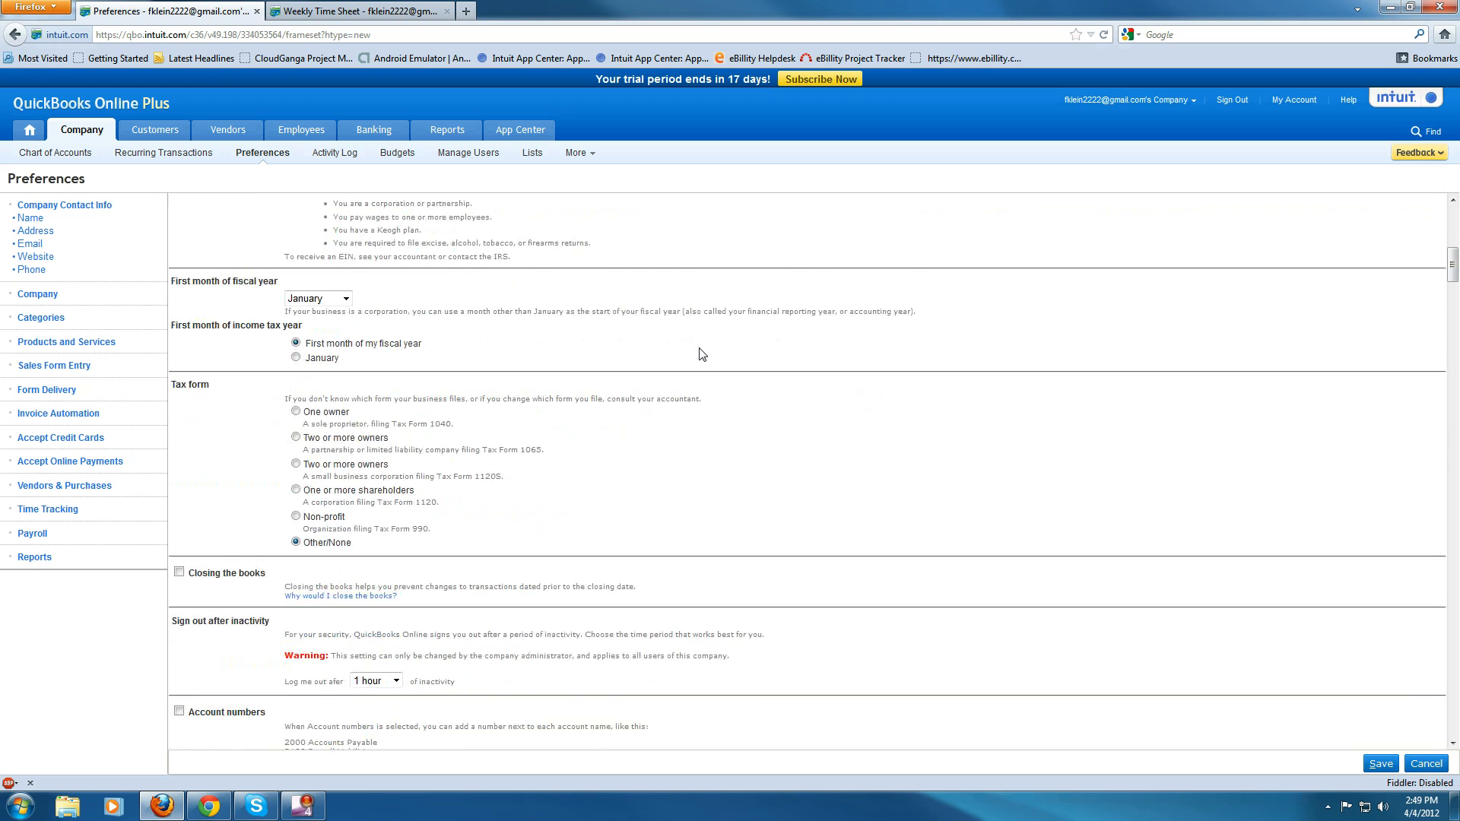
{"action": "scroll", "coordinate": [225, 401], "scroll_direction": "down", "scroll_amount": 13}
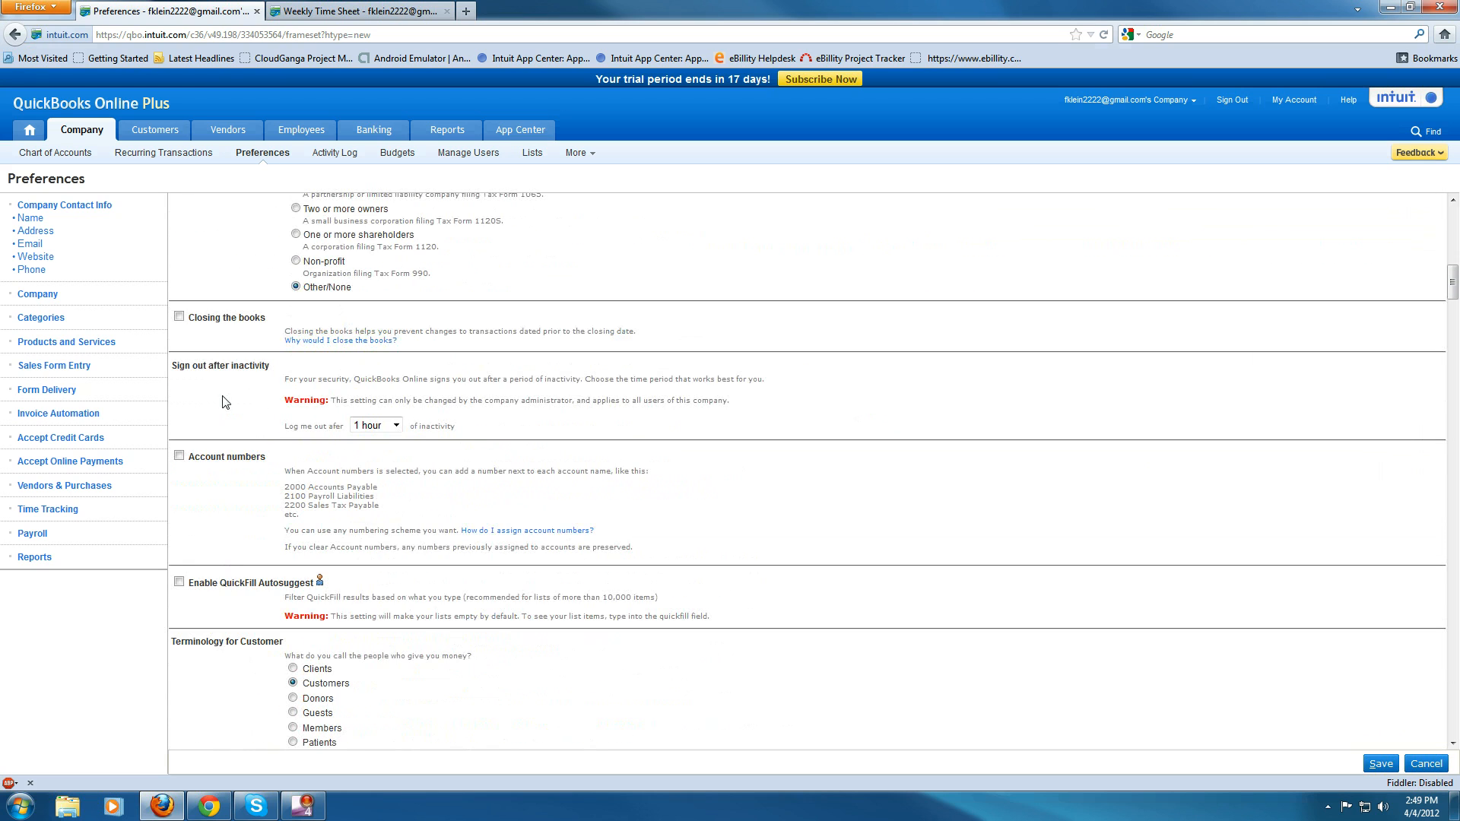
{"action": "scroll", "coordinate": [230, 441], "scroll_direction": "down", "scroll_amount": 11}
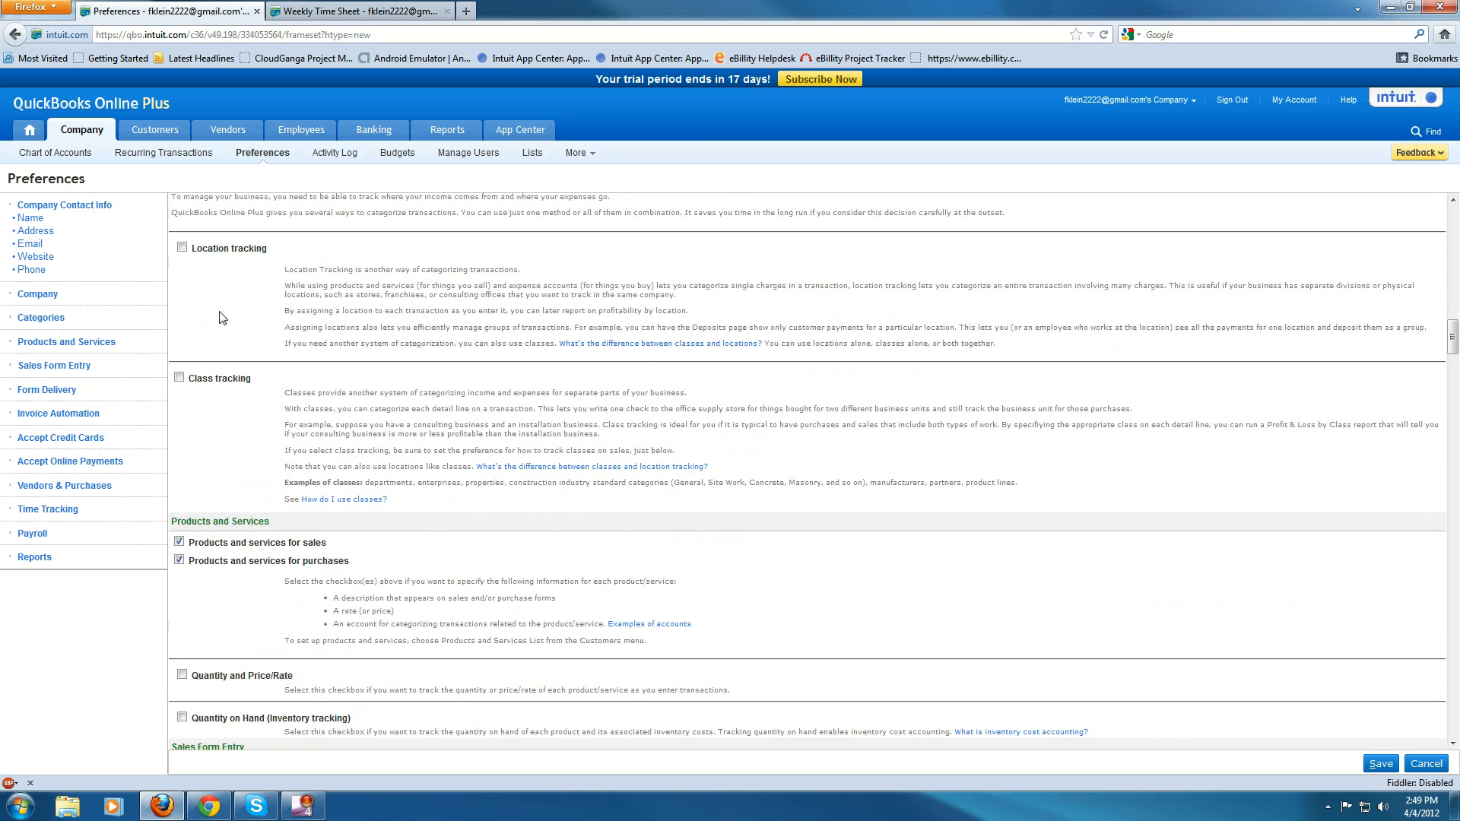
{"action": "scroll", "coordinate": [221, 317], "scroll_direction": "up", "scroll_amount": 2}
{"action": "left_click", "coordinate": [179, 442]}
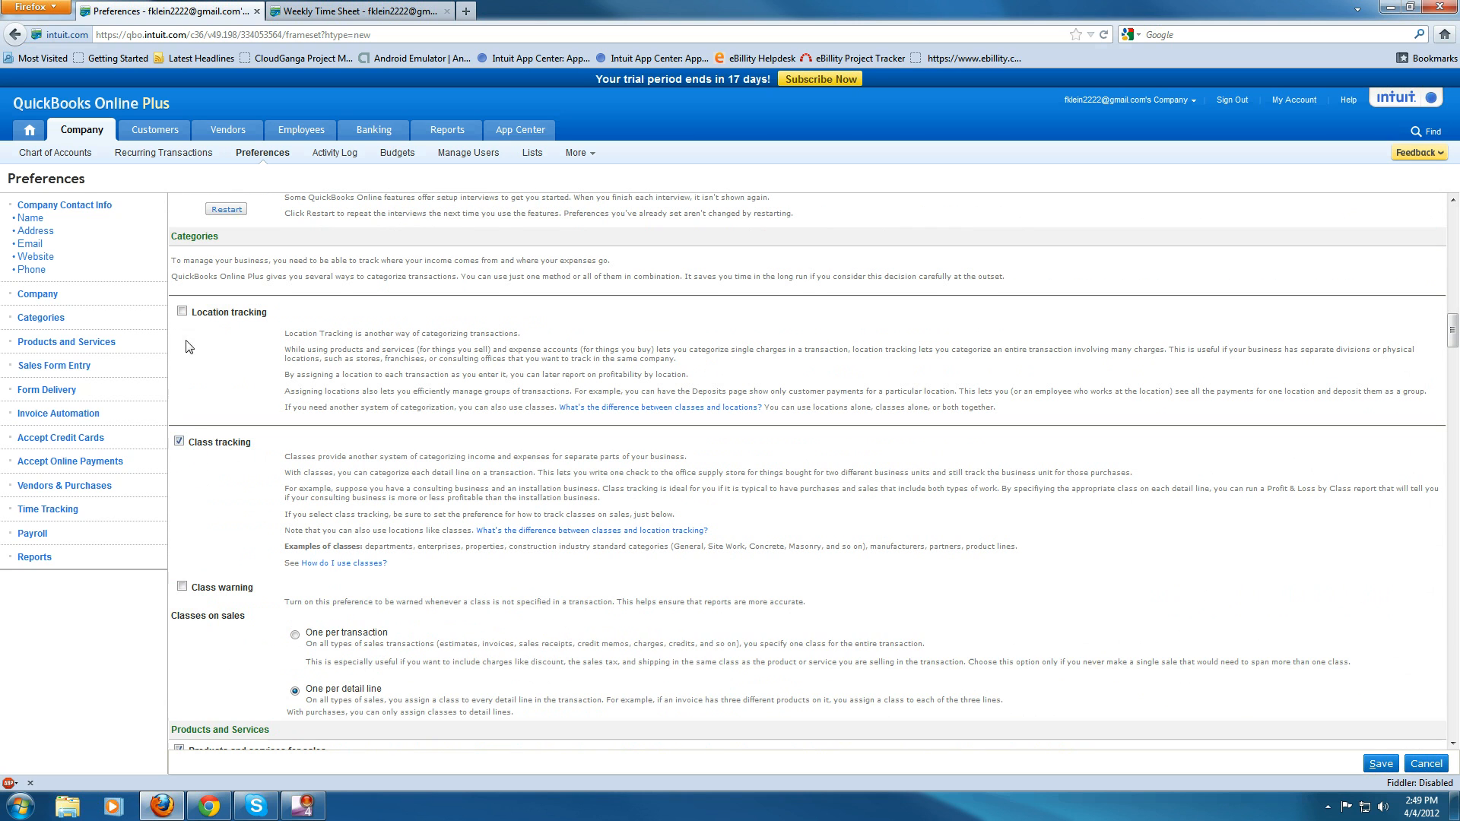
{"action": "left_click", "coordinate": [182, 311]}
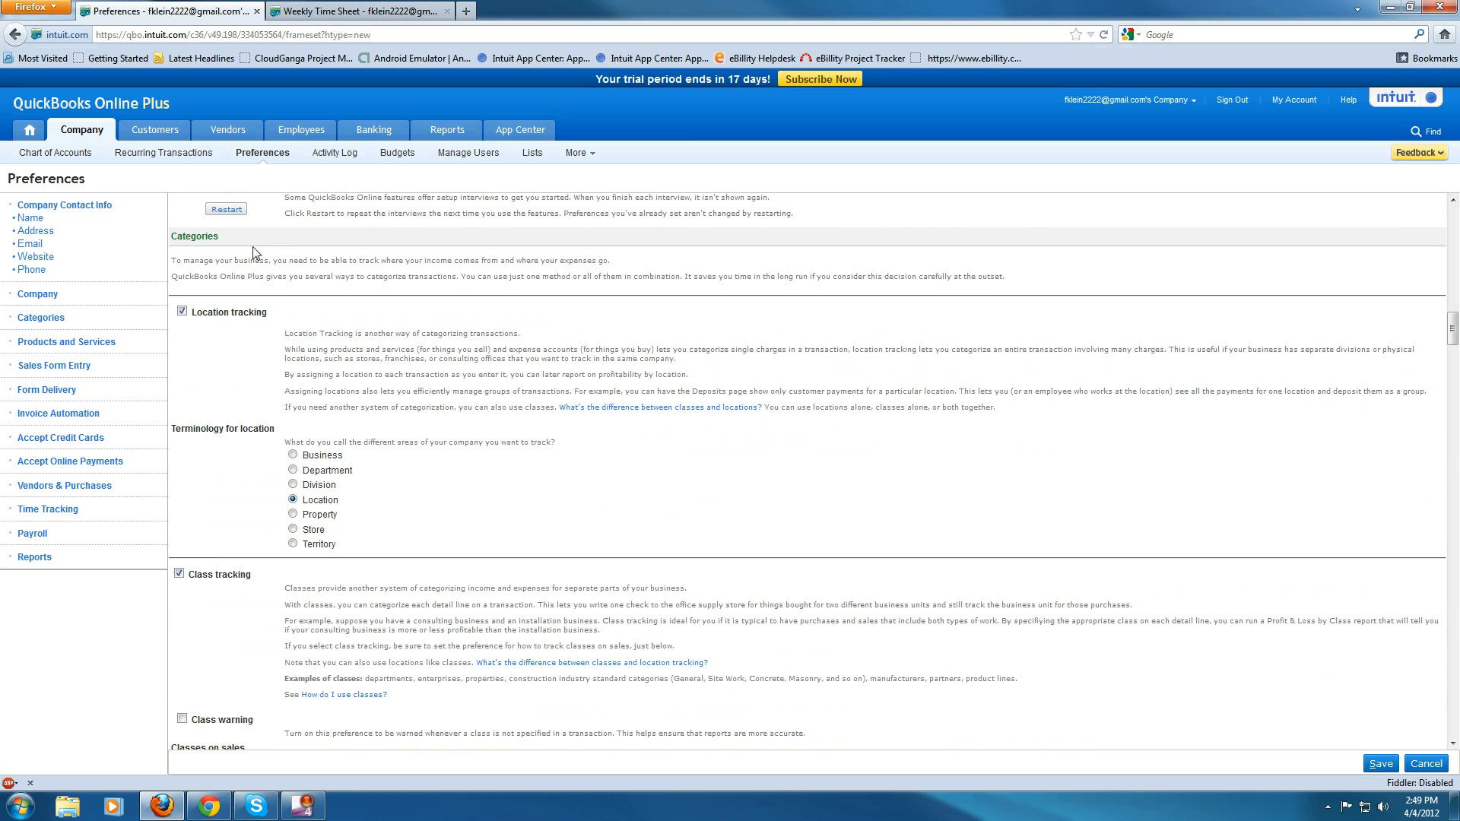
- Reload and compare the weekly and single activity time sheets, then return to preferences
{"action": "left_click", "coordinate": [319, 10]}
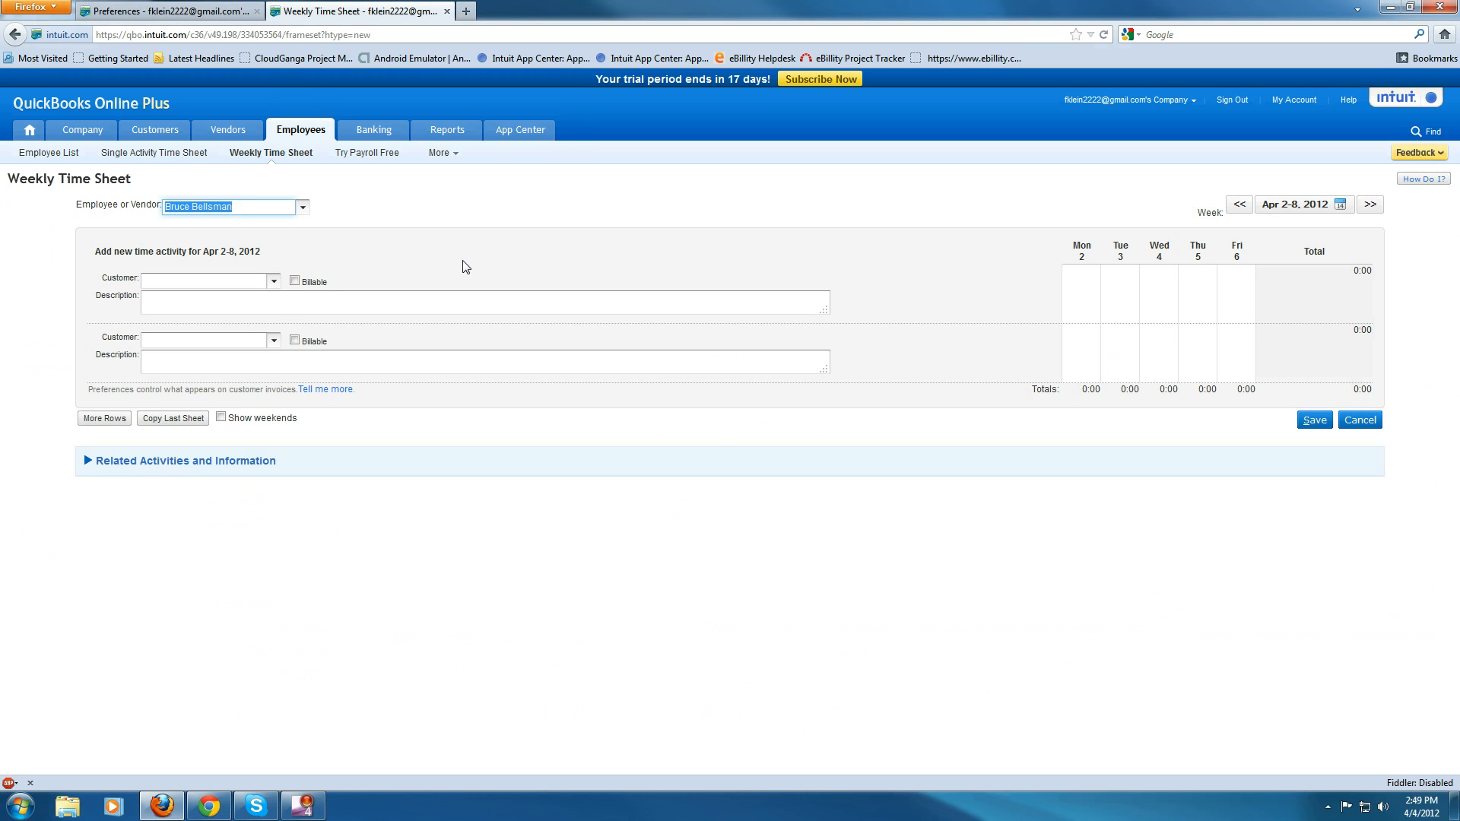
{"action": "left_click", "coordinate": [1107, 36]}
{"action": "left_click", "coordinate": [287, 154]}
{"action": "left_click", "coordinate": [196, 154]}
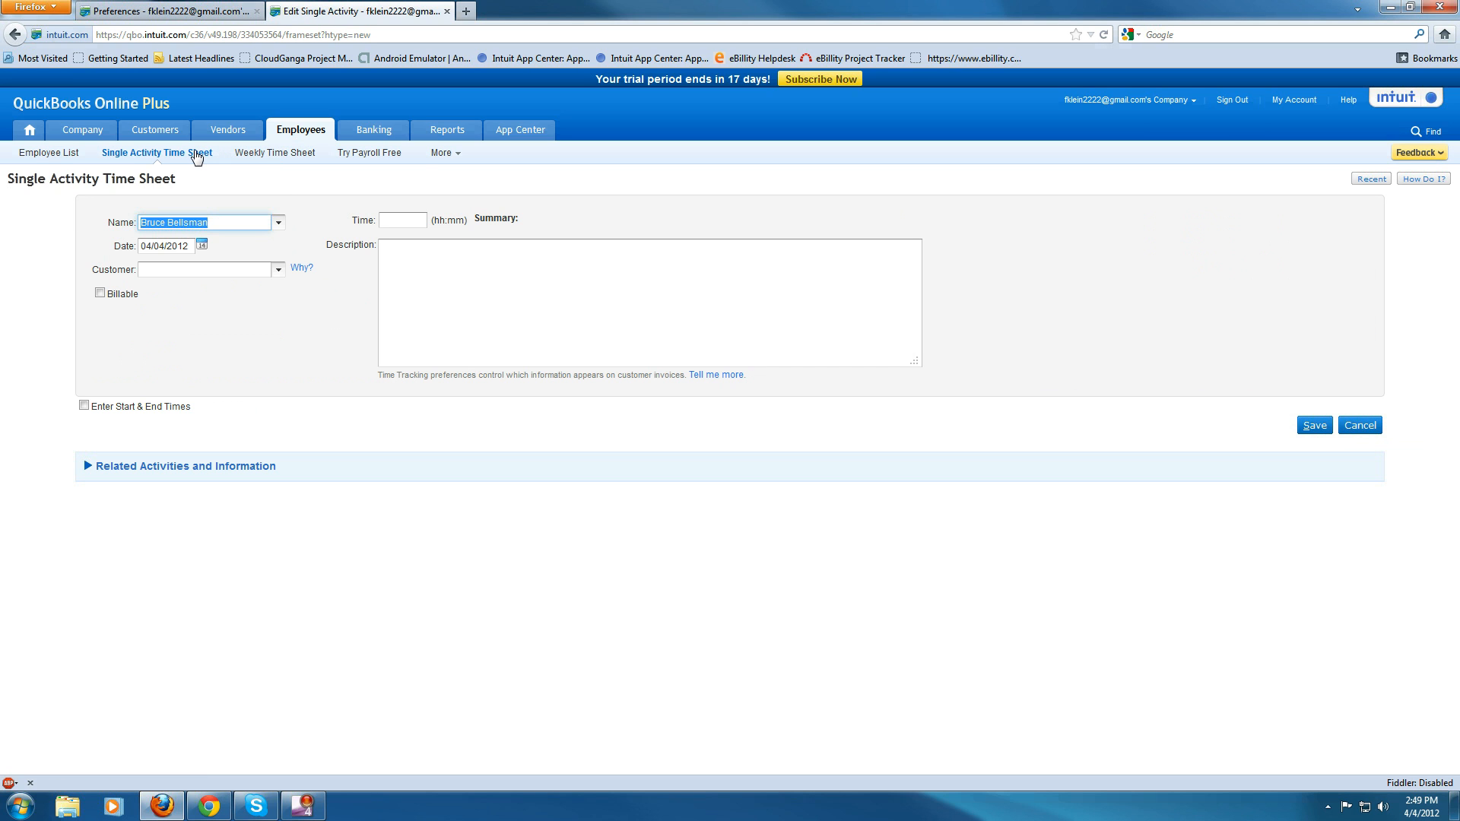
{"action": "left_click", "coordinate": [285, 153]}
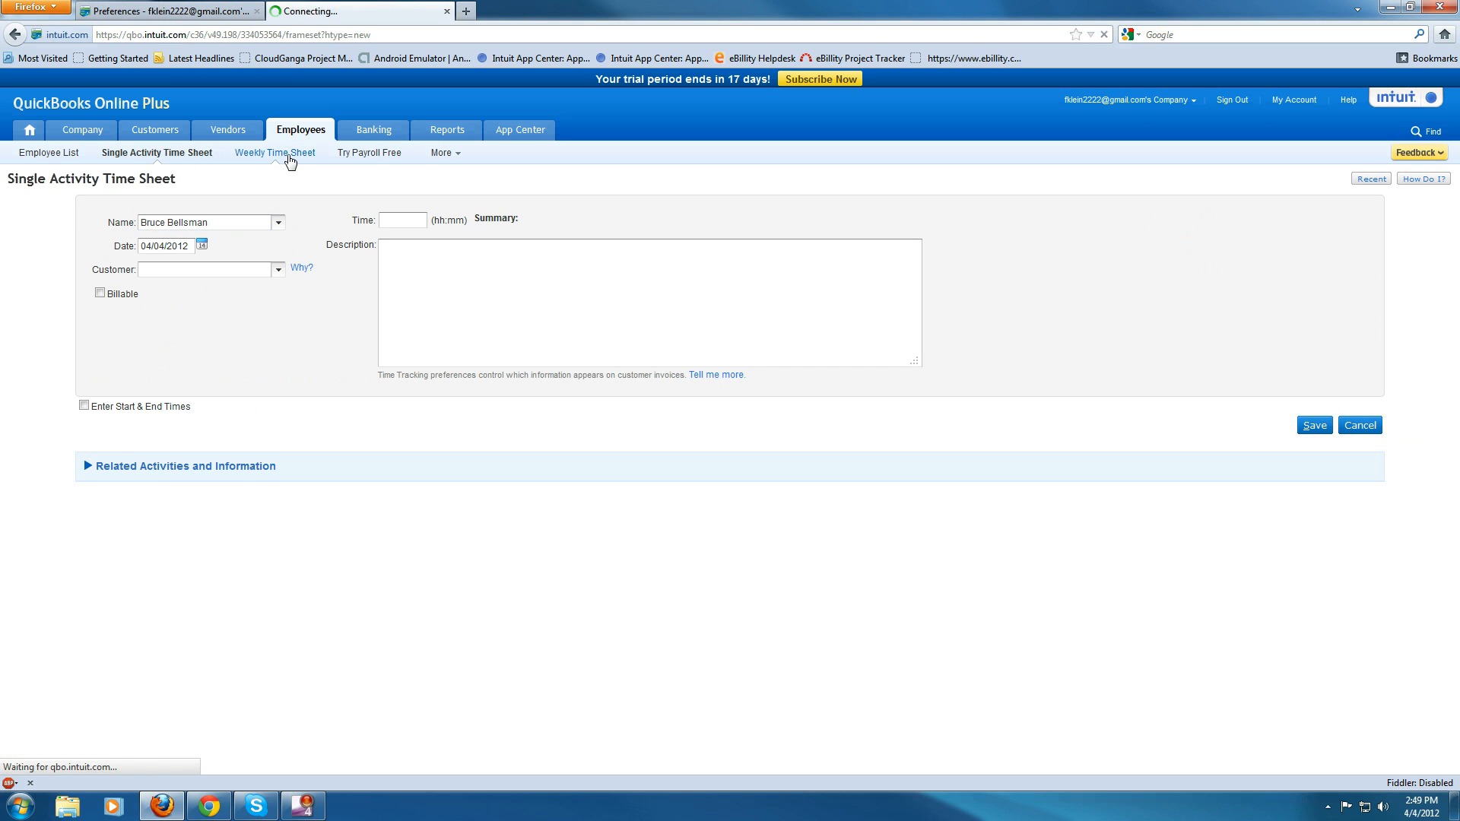
{"action": "left_click", "coordinate": [207, 9]}
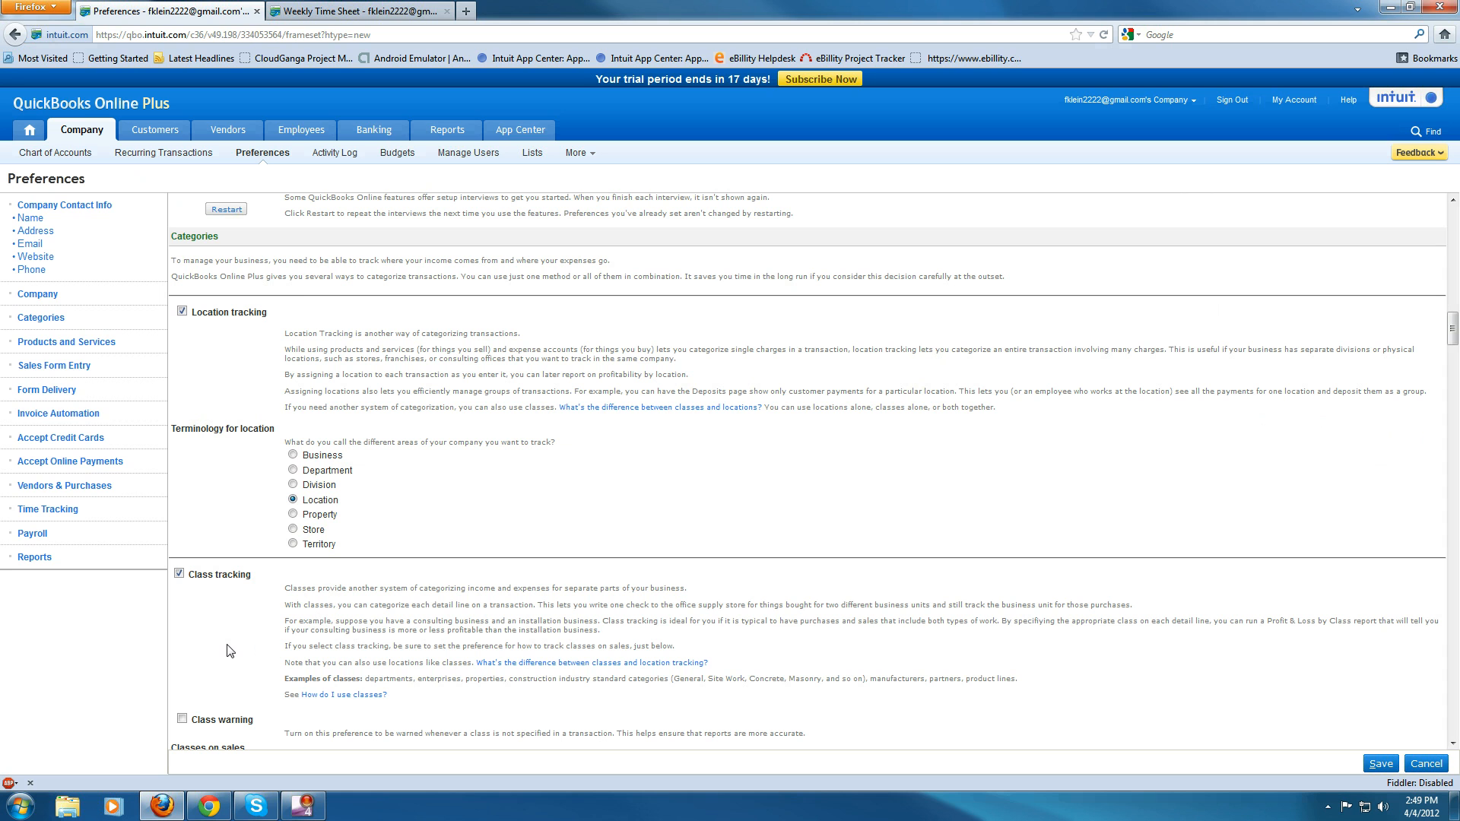
- Save the changed company preferences
{"action": "scroll", "coordinate": [230, 651], "scroll_direction": "down", "scroll_amount": 1}
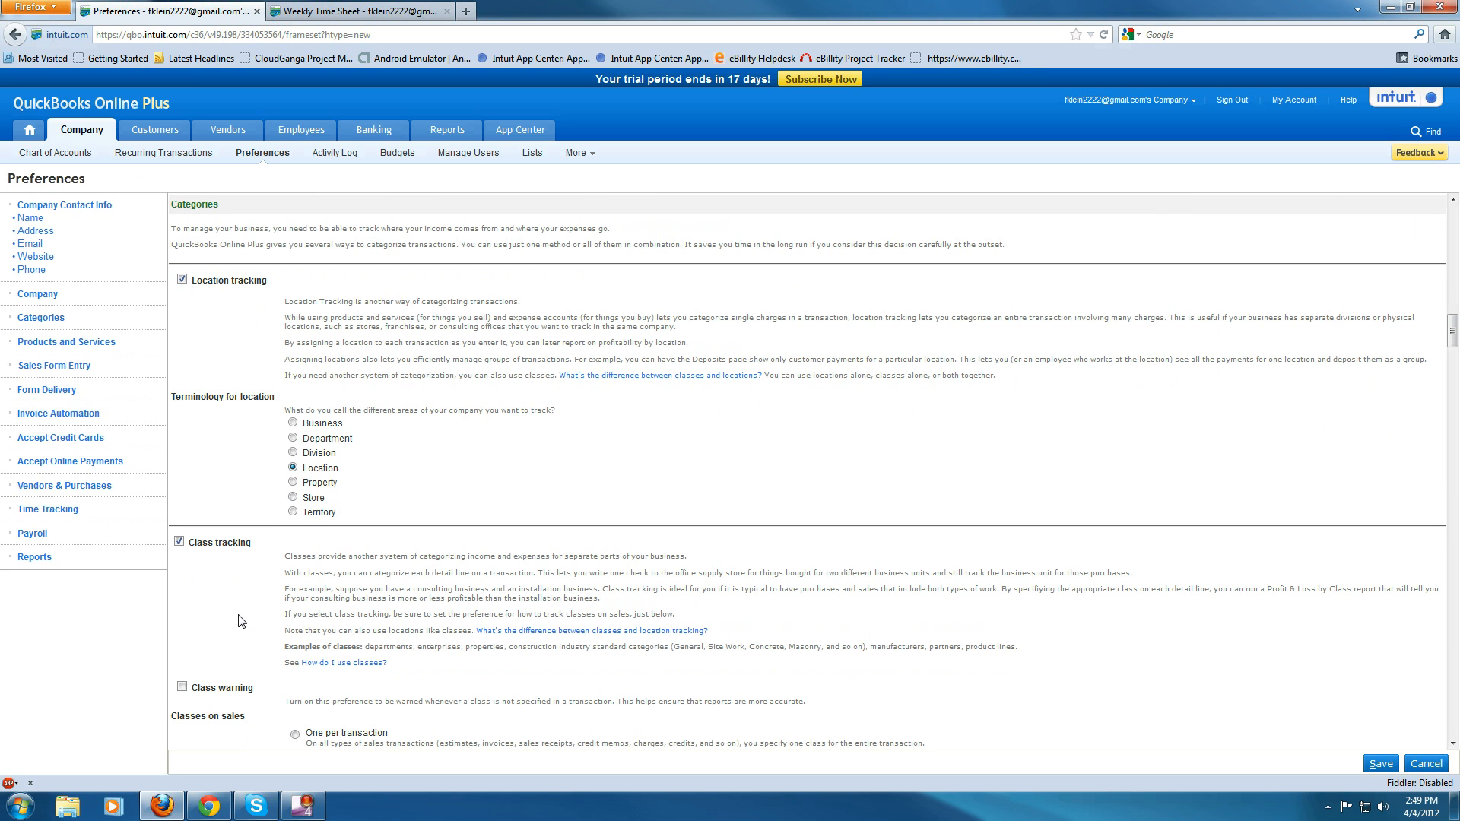
{"action": "scroll", "coordinate": [241, 618], "scroll_direction": "down", "scroll_amount": 5}
{"action": "scroll", "coordinate": [242, 619], "scroll_direction": "up", "scroll_amount": 5}
{"action": "left_click", "coordinate": [1379, 767]}
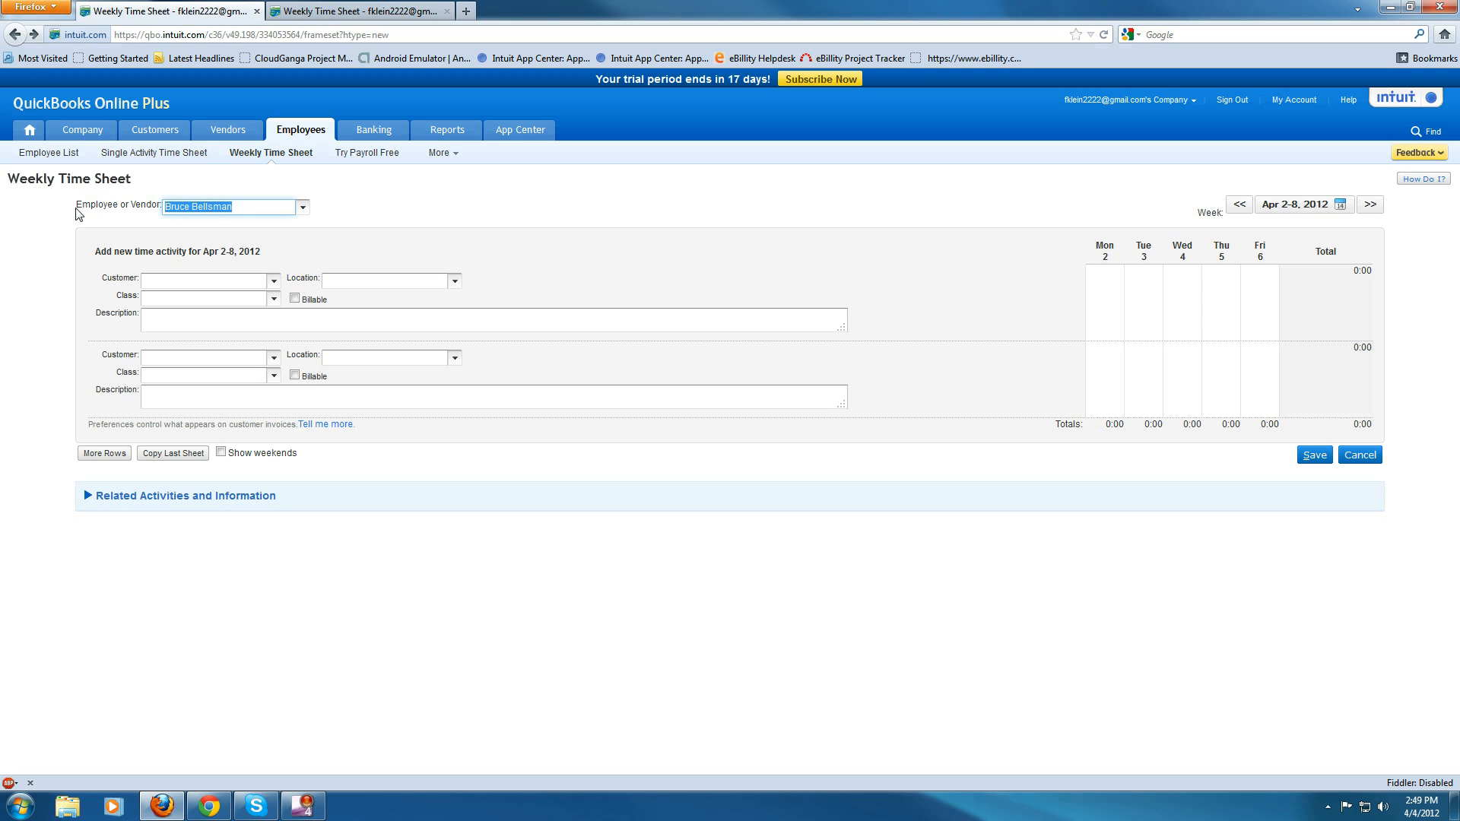
- Close the extra time sheet tab and open the company preferences again
{"action": "left_click", "coordinate": [447, 10]}
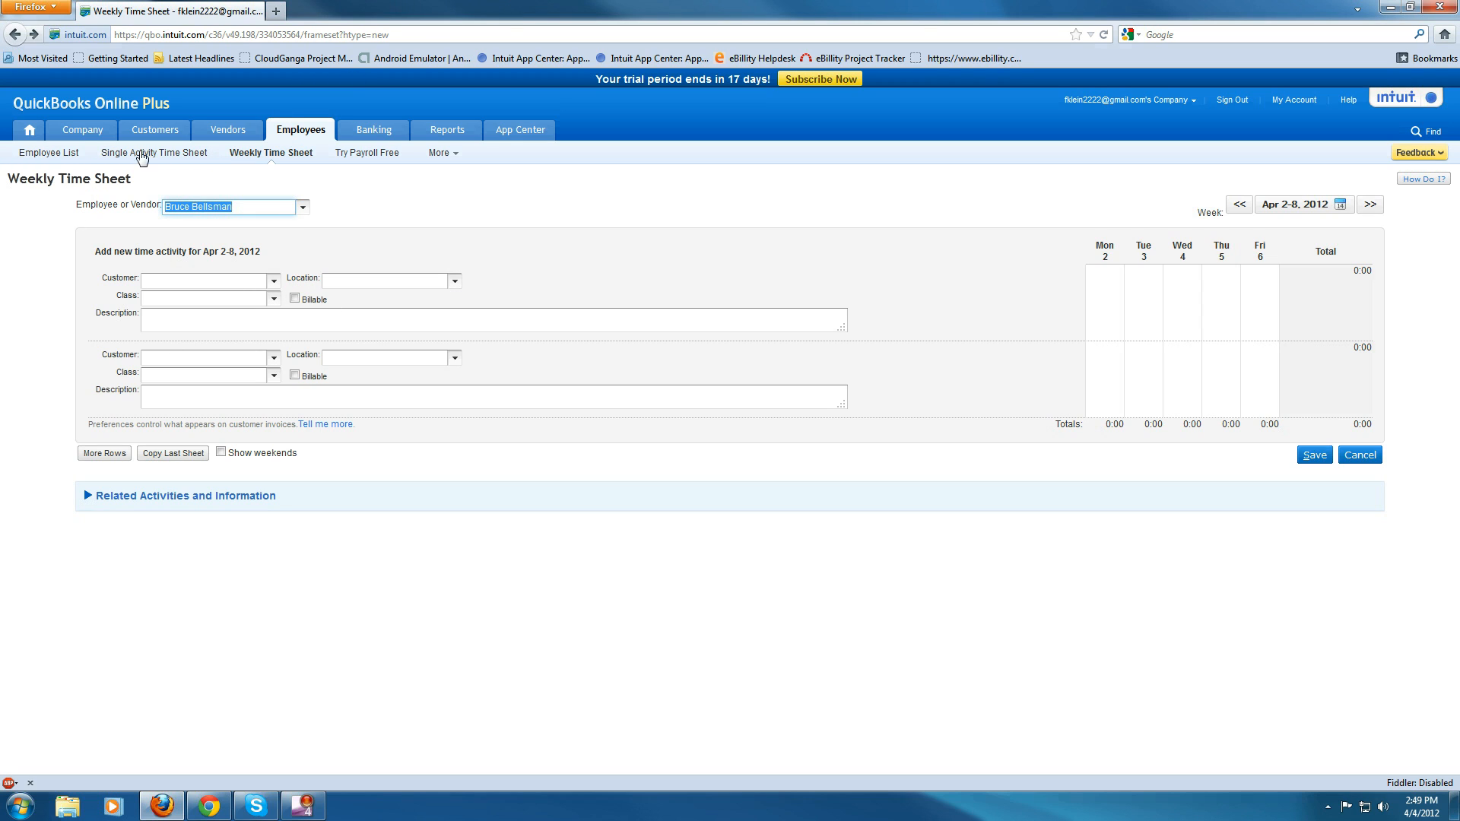
{"action": "mouse_move", "coordinate": [79, 143]}
{"action": "left_click", "coordinate": [261, 153]}
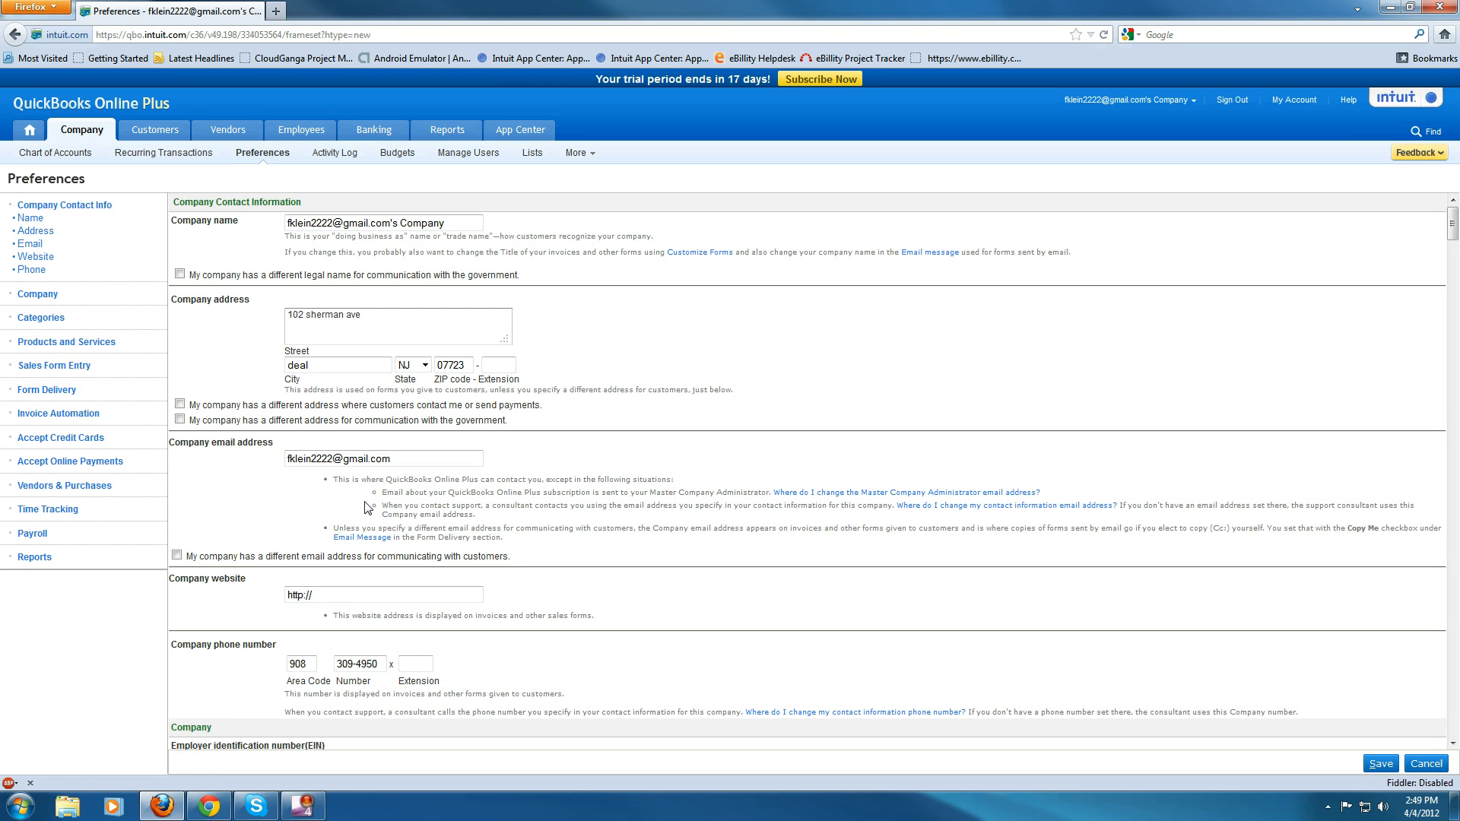
- Re-apply Sales tax, making all existing products, services and customers taxable
{"action": "scroll", "coordinate": [222, 515], "scroll_direction": "down", "scroll_amount": 10}
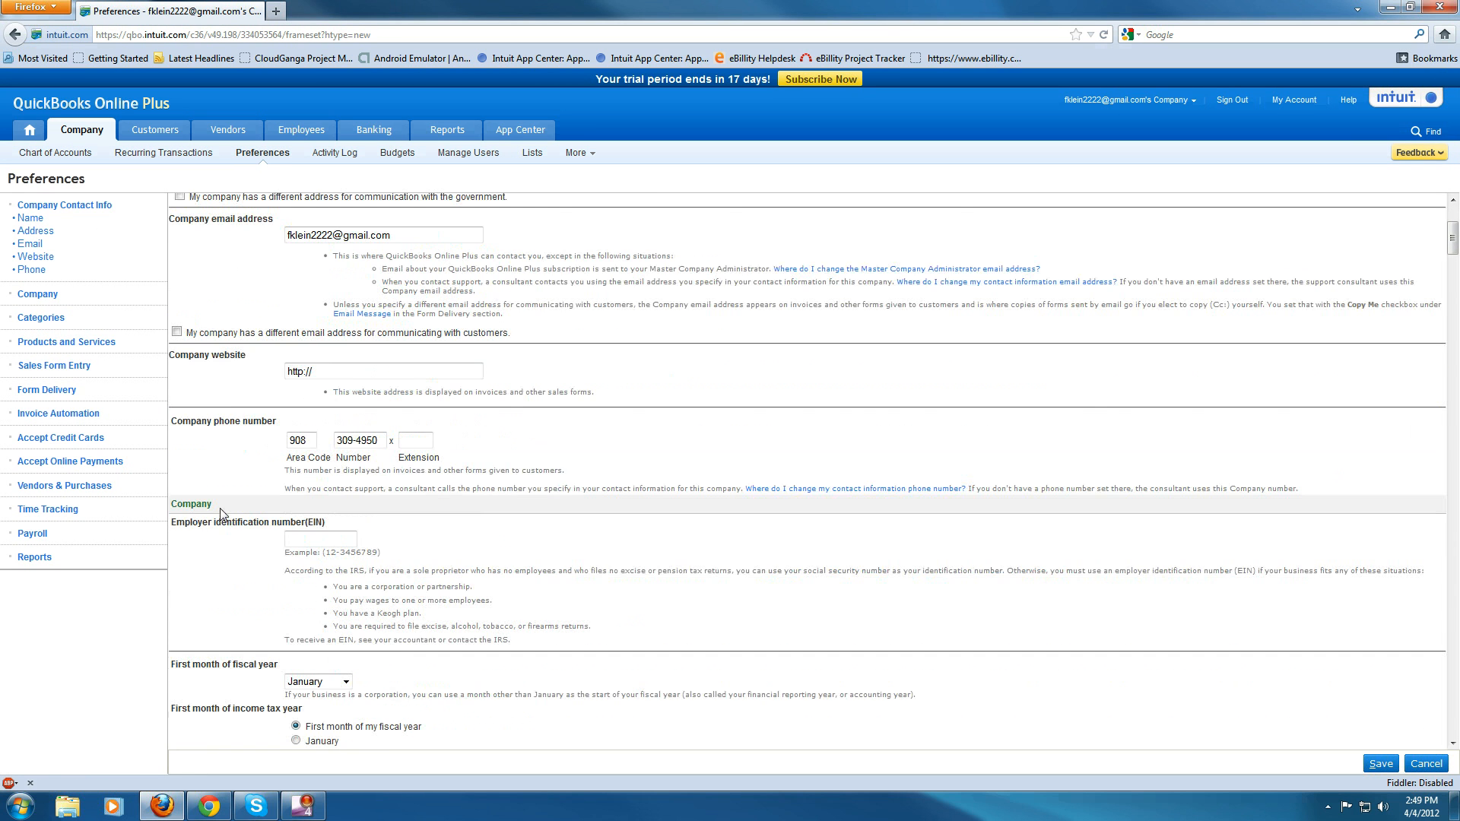
{"action": "scroll", "coordinate": [228, 535], "scroll_direction": "down", "scroll_amount": 13}
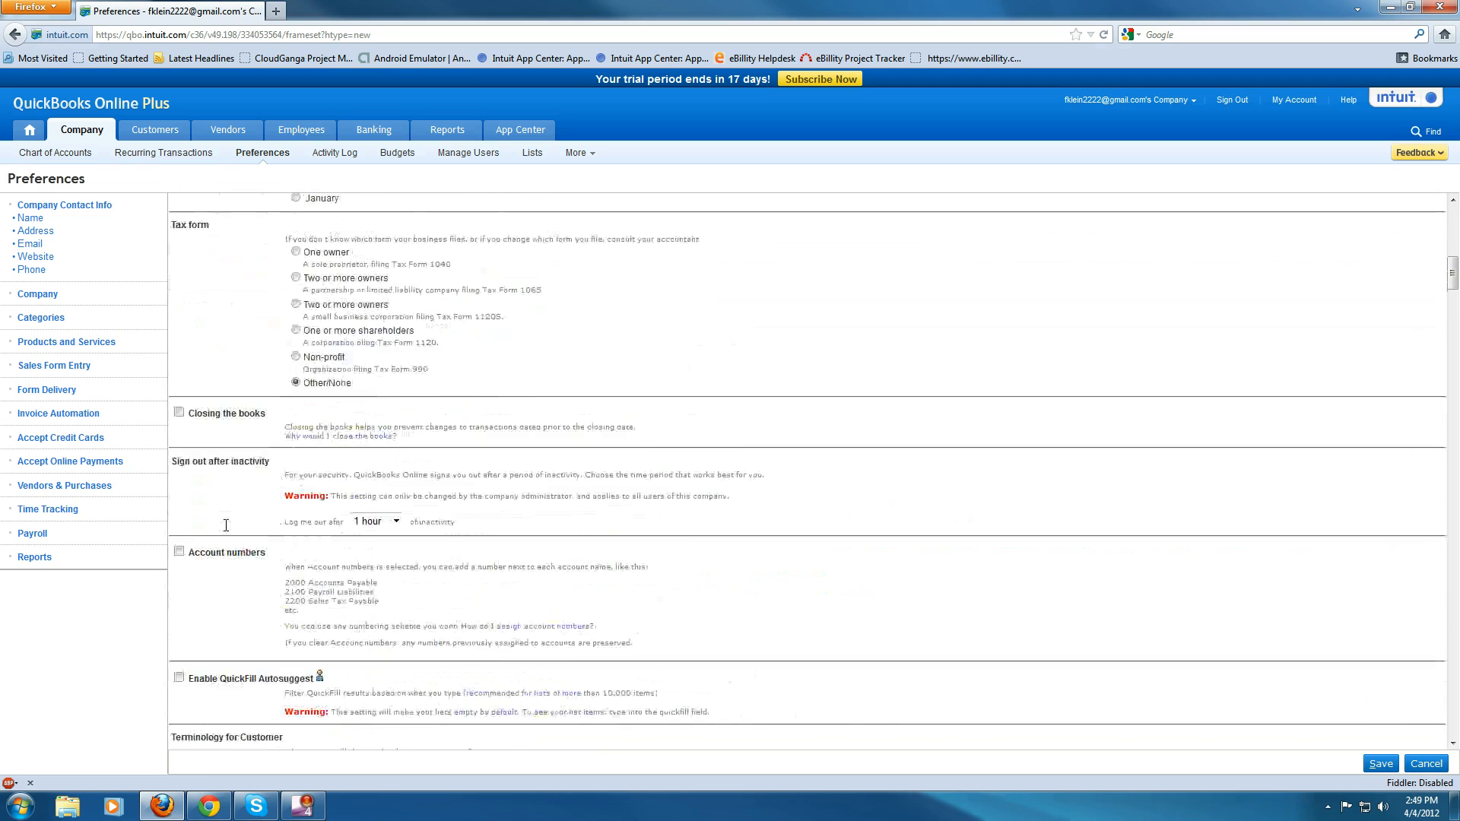
{"action": "scroll", "coordinate": [228, 531], "scroll_direction": "down", "scroll_amount": 11}
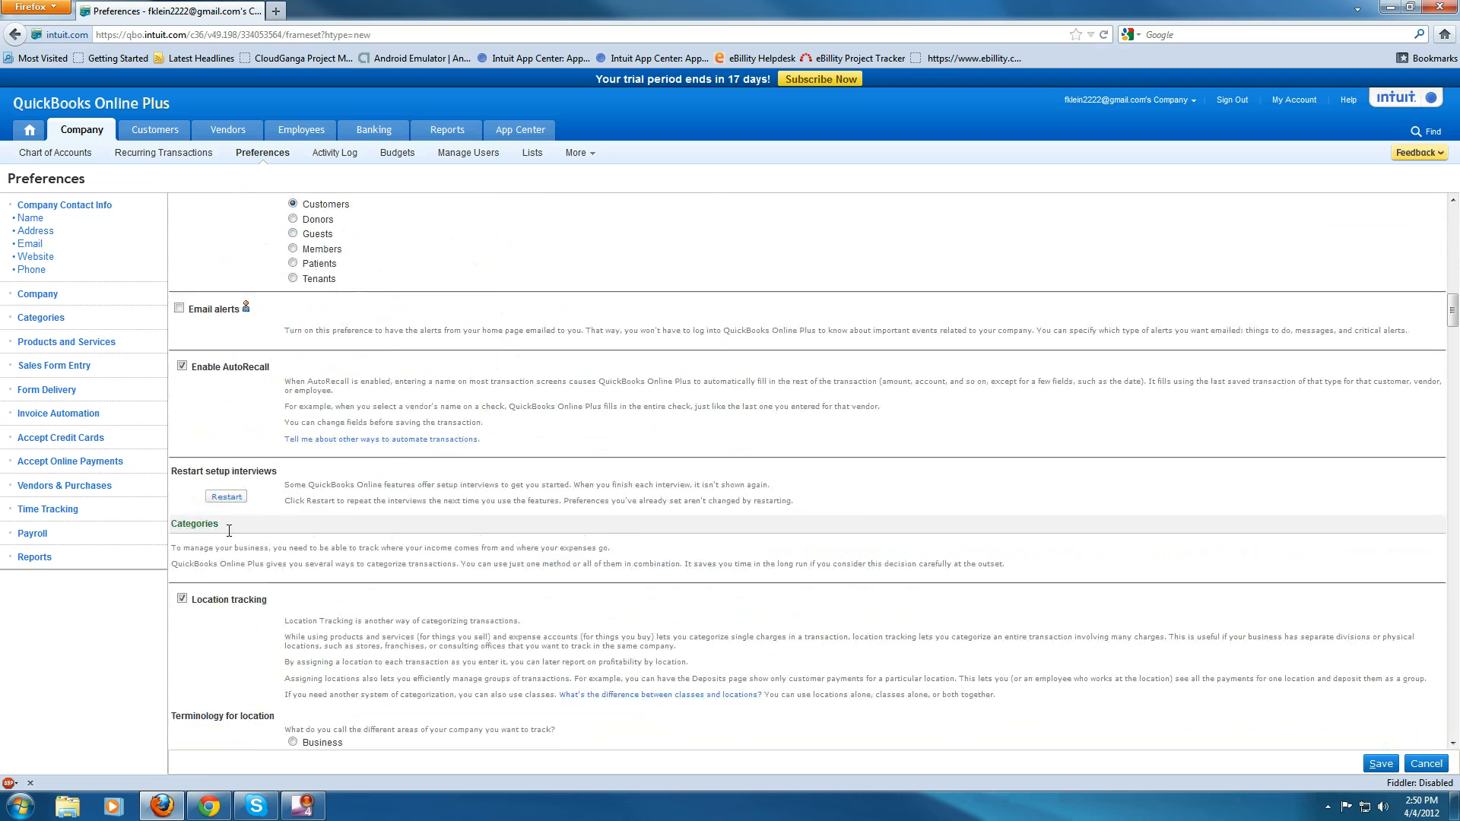
{"action": "scroll", "coordinate": [228, 531], "scroll_direction": "down", "scroll_amount": 9}
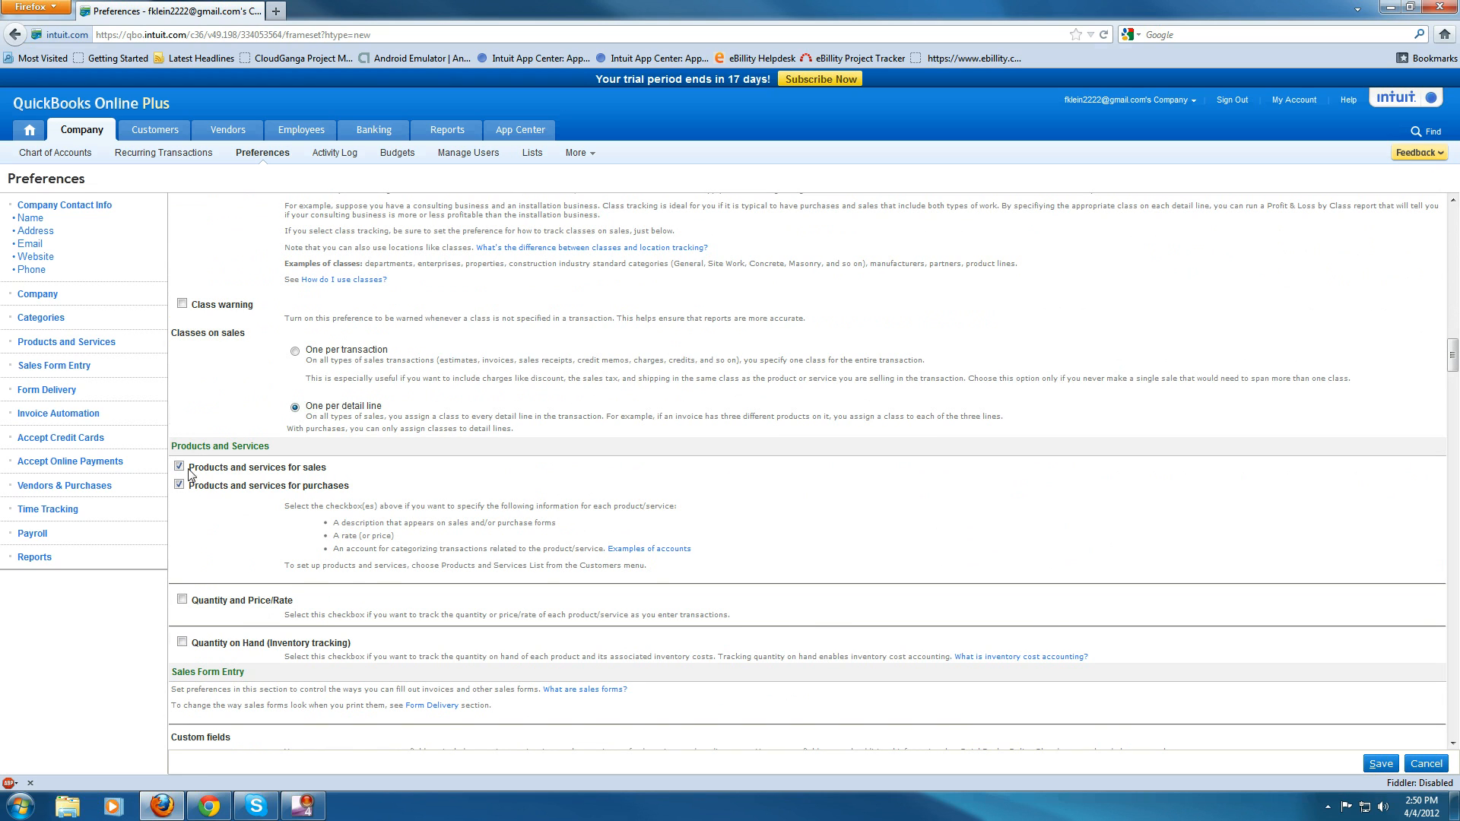
{"action": "scroll", "coordinate": [191, 473], "scroll_direction": "down", "scroll_amount": 3}
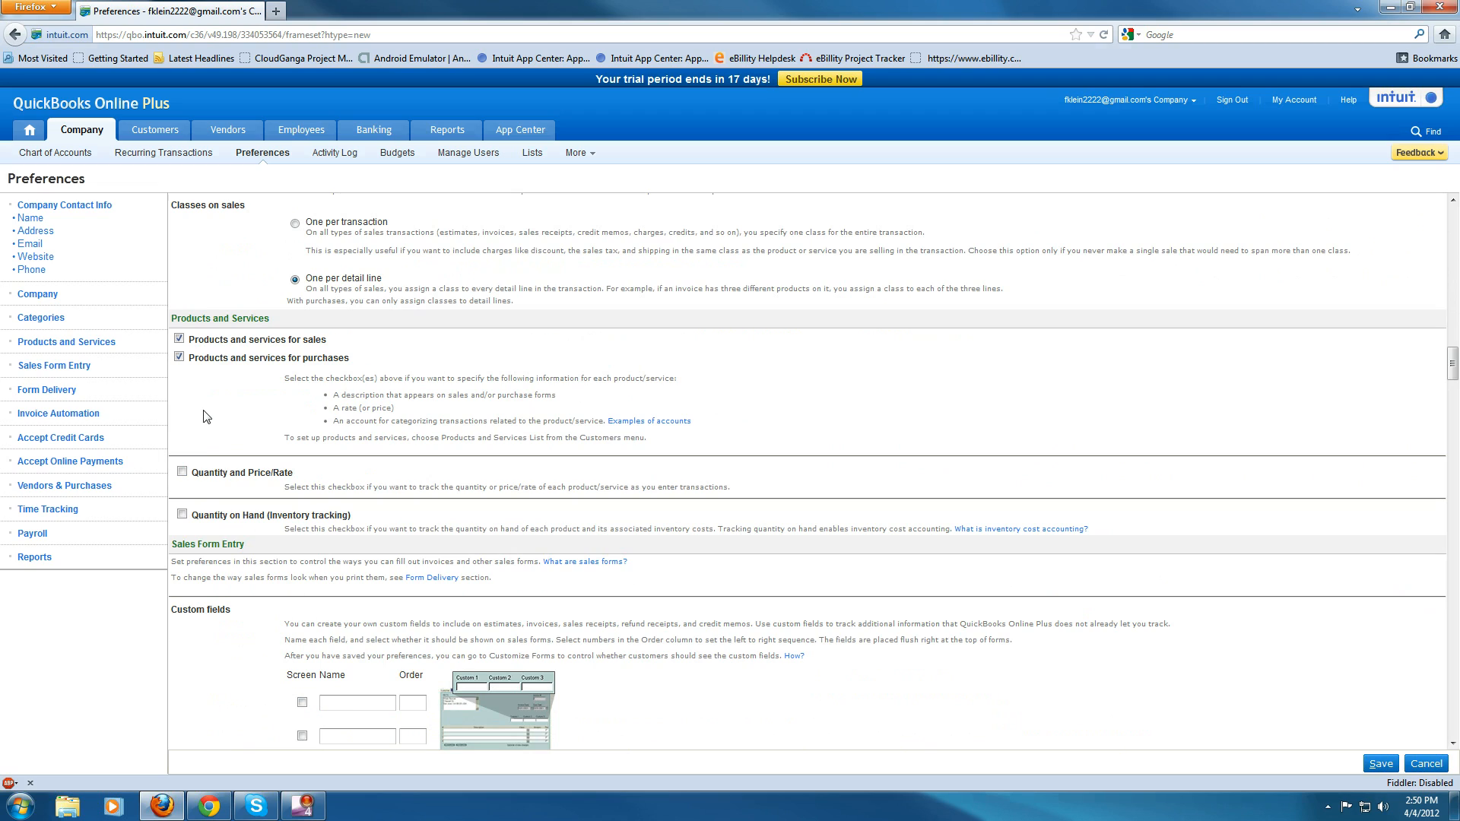
{"action": "scroll", "coordinate": [196, 433], "scroll_direction": "down", "scroll_amount": 14}
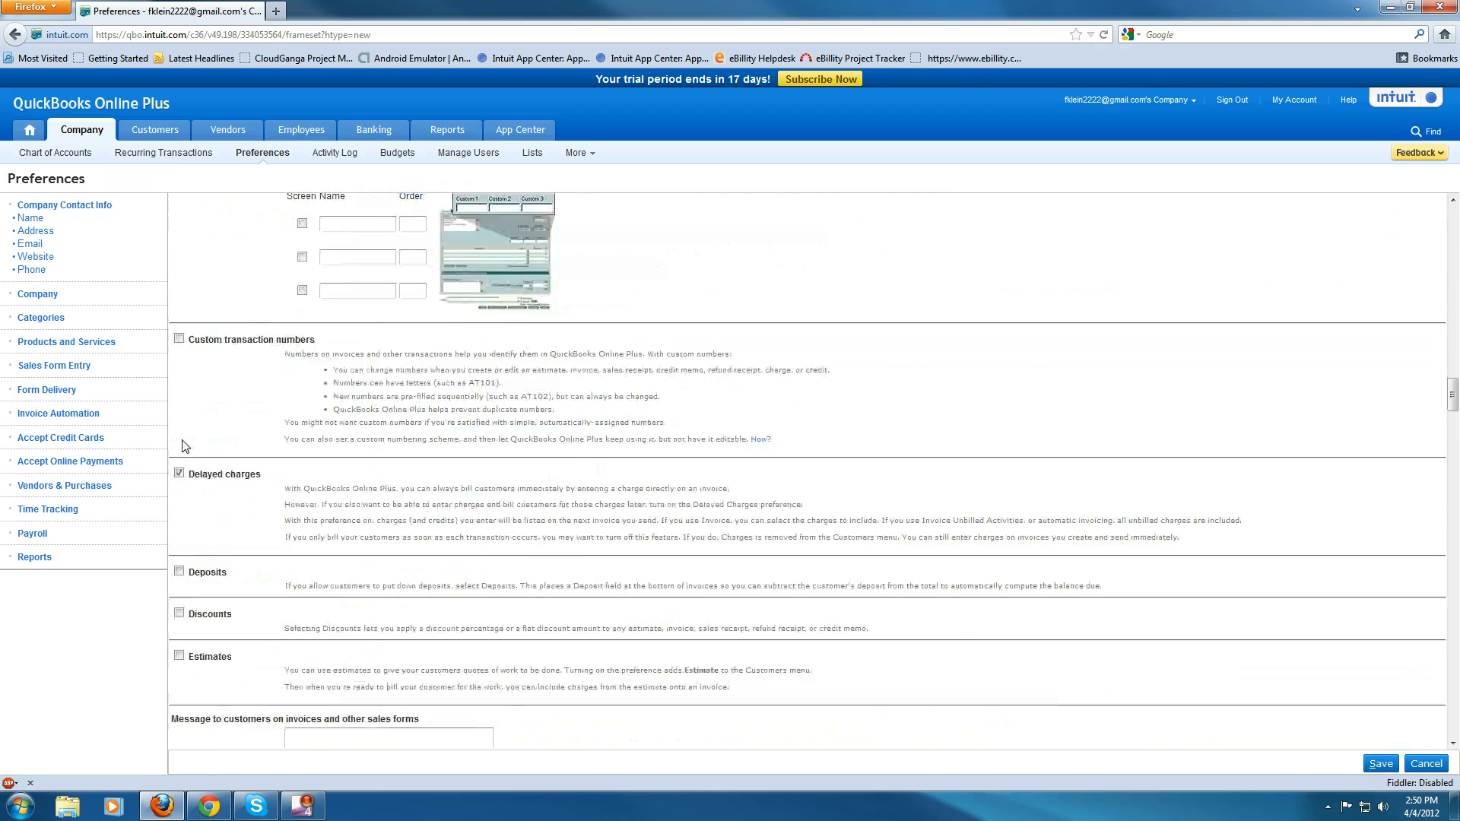
{"action": "scroll", "coordinate": [187, 452], "scroll_direction": "down", "scroll_amount": 9}
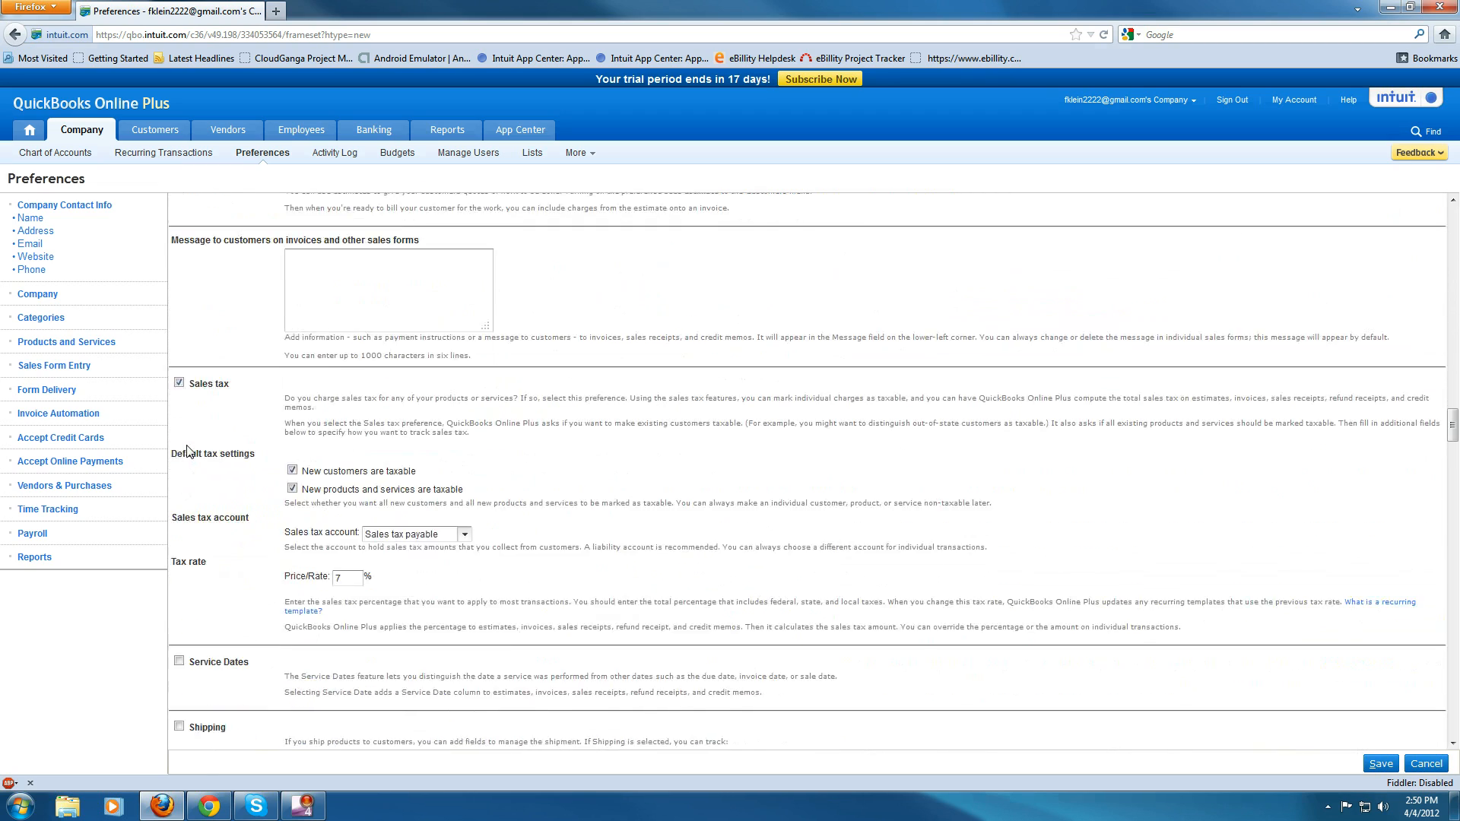
{"action": "scroll", "coordinate": [193, 454], "scroll_direction": "down", "scroll_amount": 2}
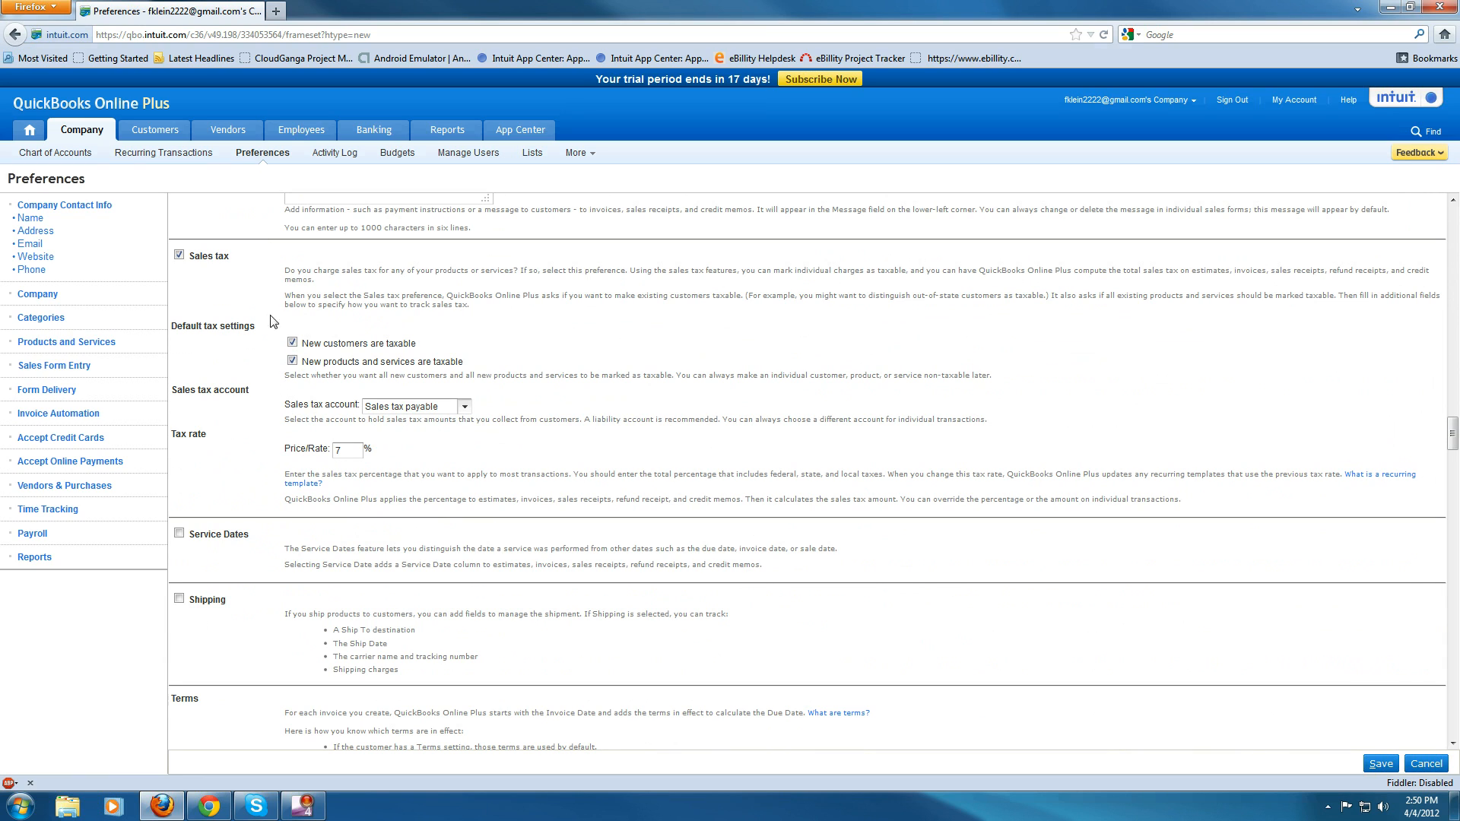
{"action": "left_click", "coordinate": [179, 256]}
{"action": "left_click", "coordinate": [179, 256]}
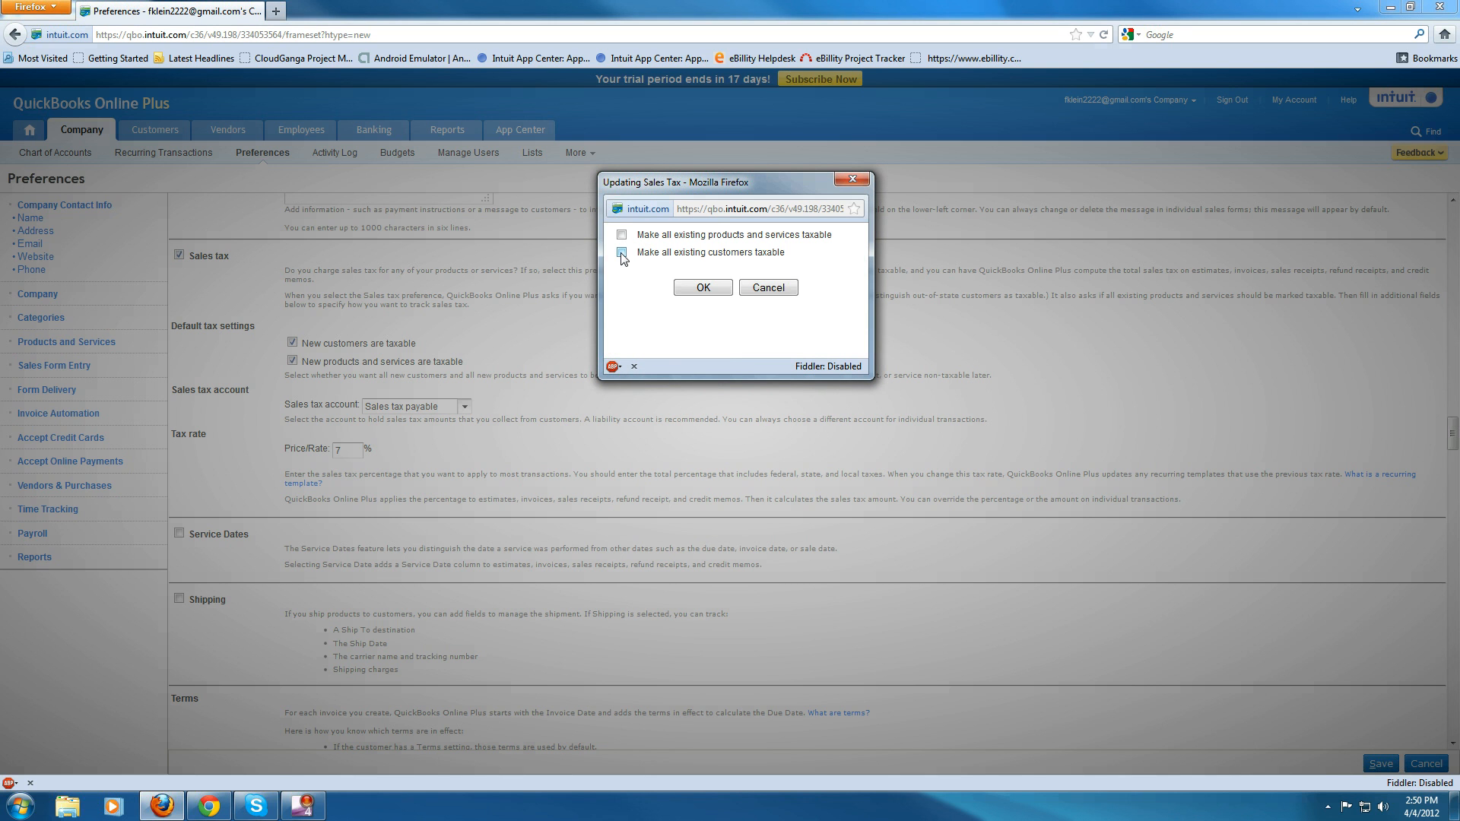
{"action": "left_click", "coordinate": [622, 235]}
{"action": "left_click", "coordinate": [622, 253]}
{"action": "left_click", "coordinate": [701, 287]}
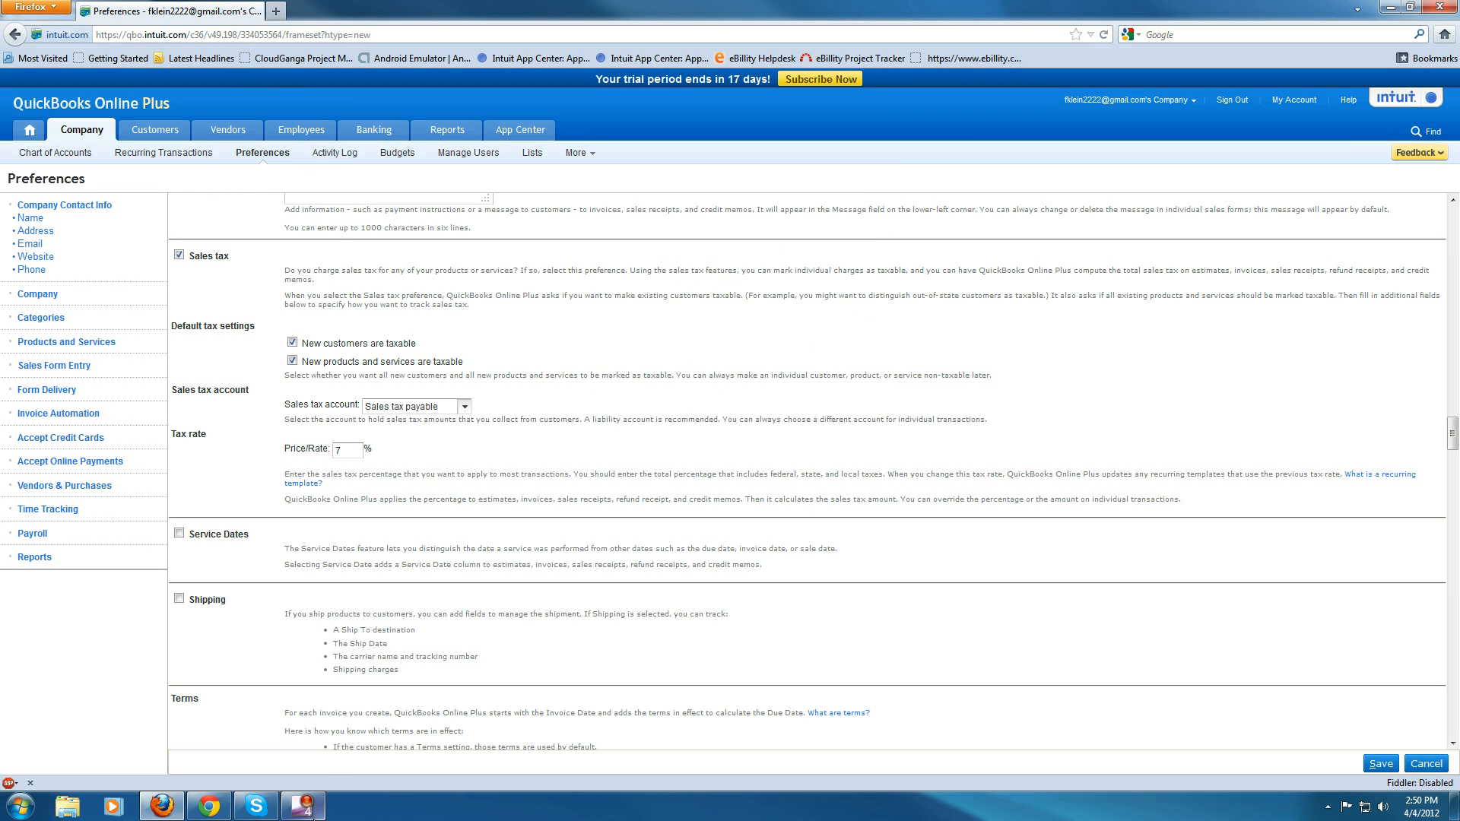
- Close the Help Topics window in the other browser's time sheet and return to preferences
{"action": "left_click", "coordinate": [209, 806]}
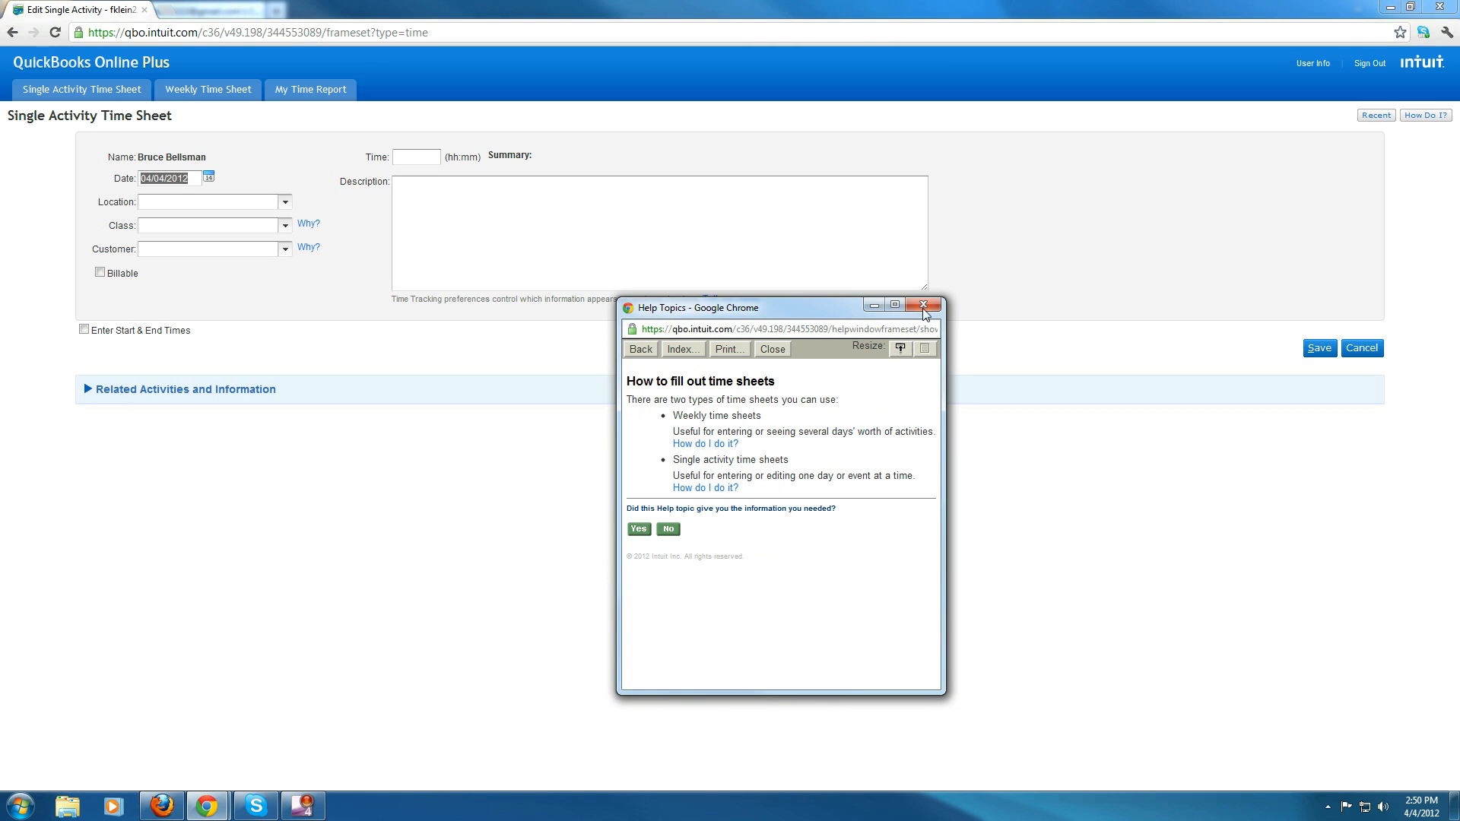
{"action": "left_click", "coordinate": [924, 307]}
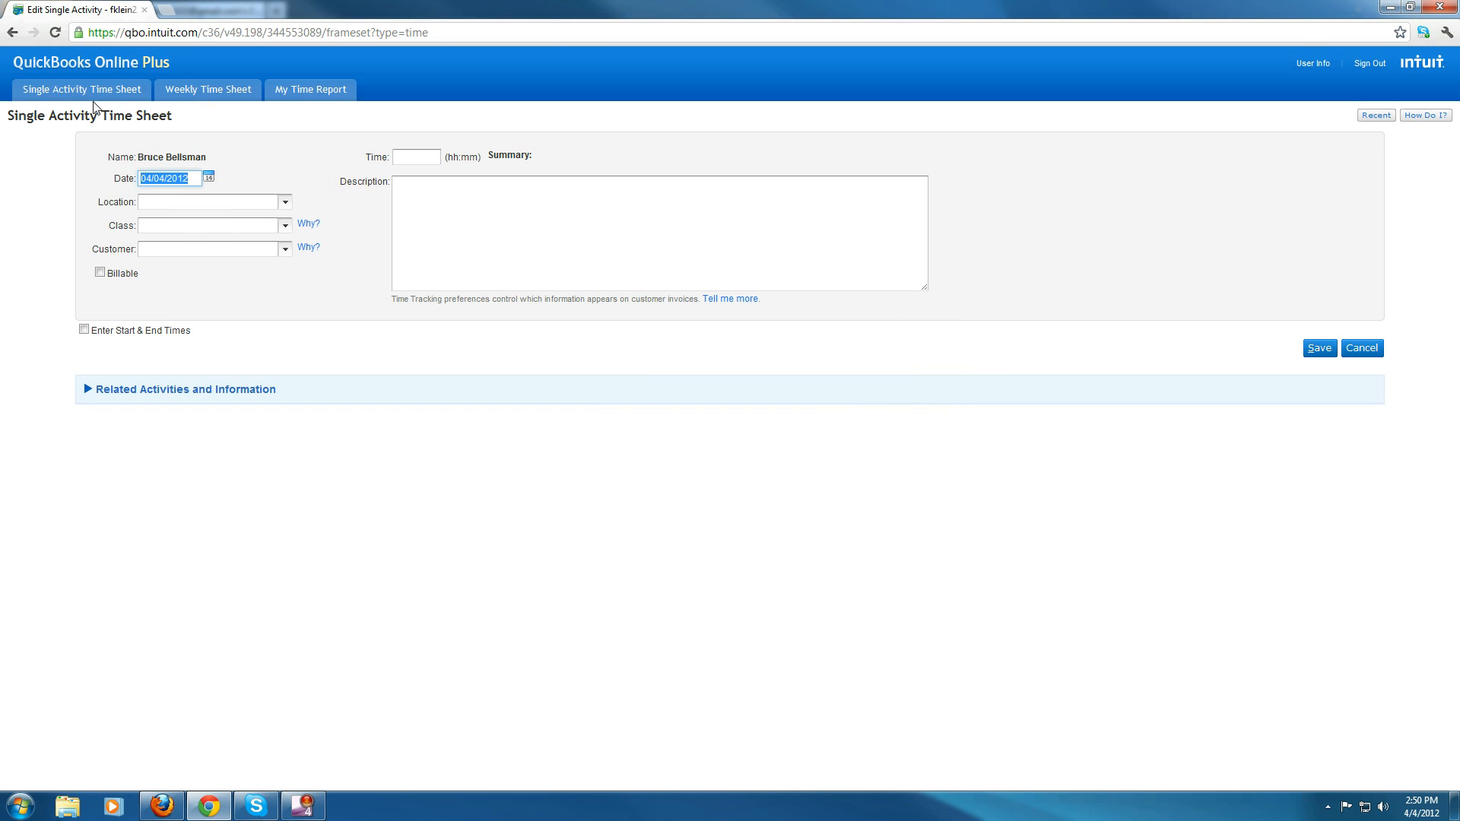
{"action": "left_click", "coordinate": [161, 806]}
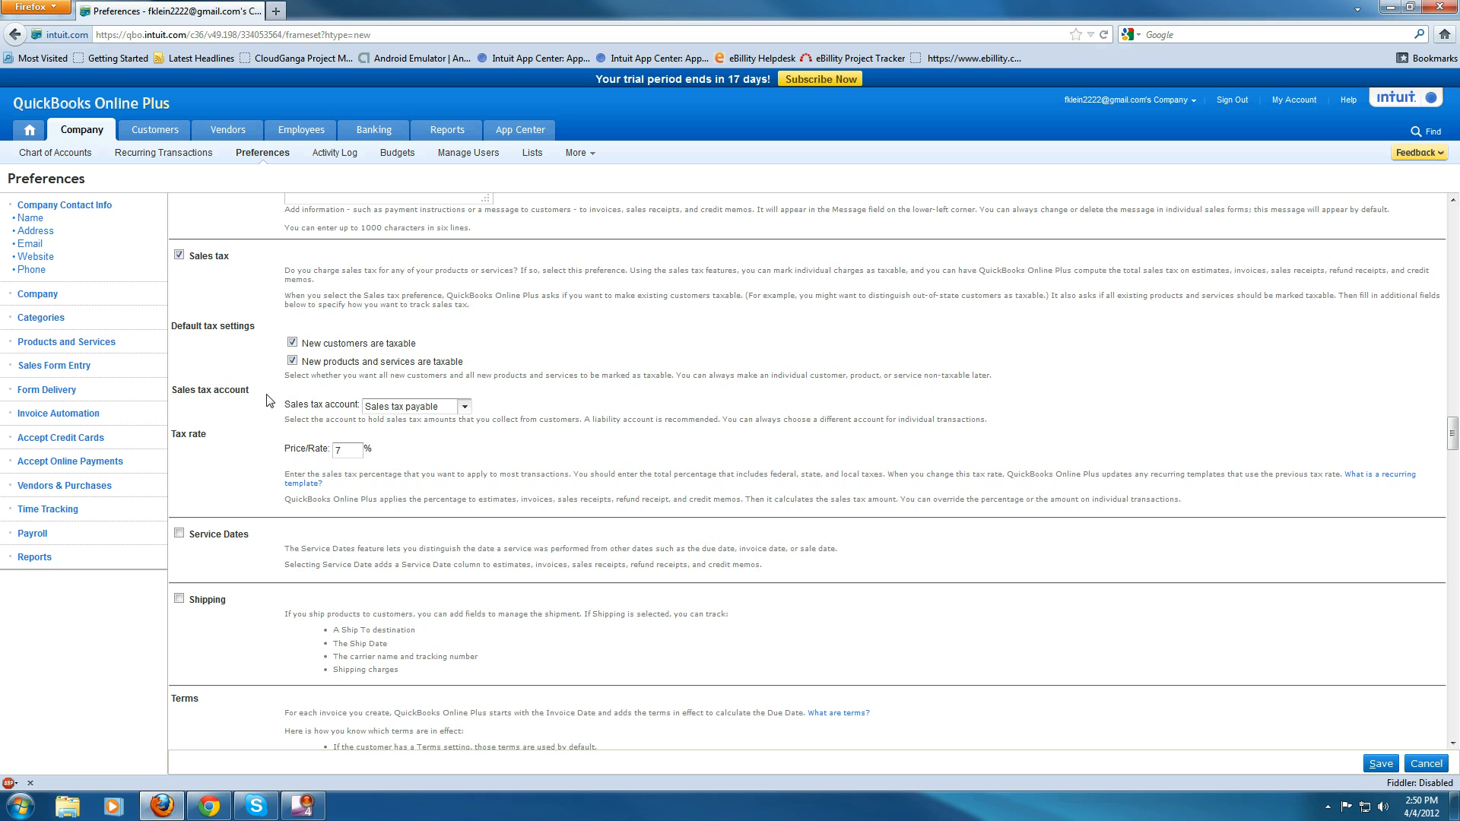
{"action": "scroll", "coordinate": [257, 470], "scroll_direction": "down", "scroll_amount": 2}
{"action": "scroll", "coordinate": [258, 470], "scroll_direction": "up", "scroll_amount": 2}
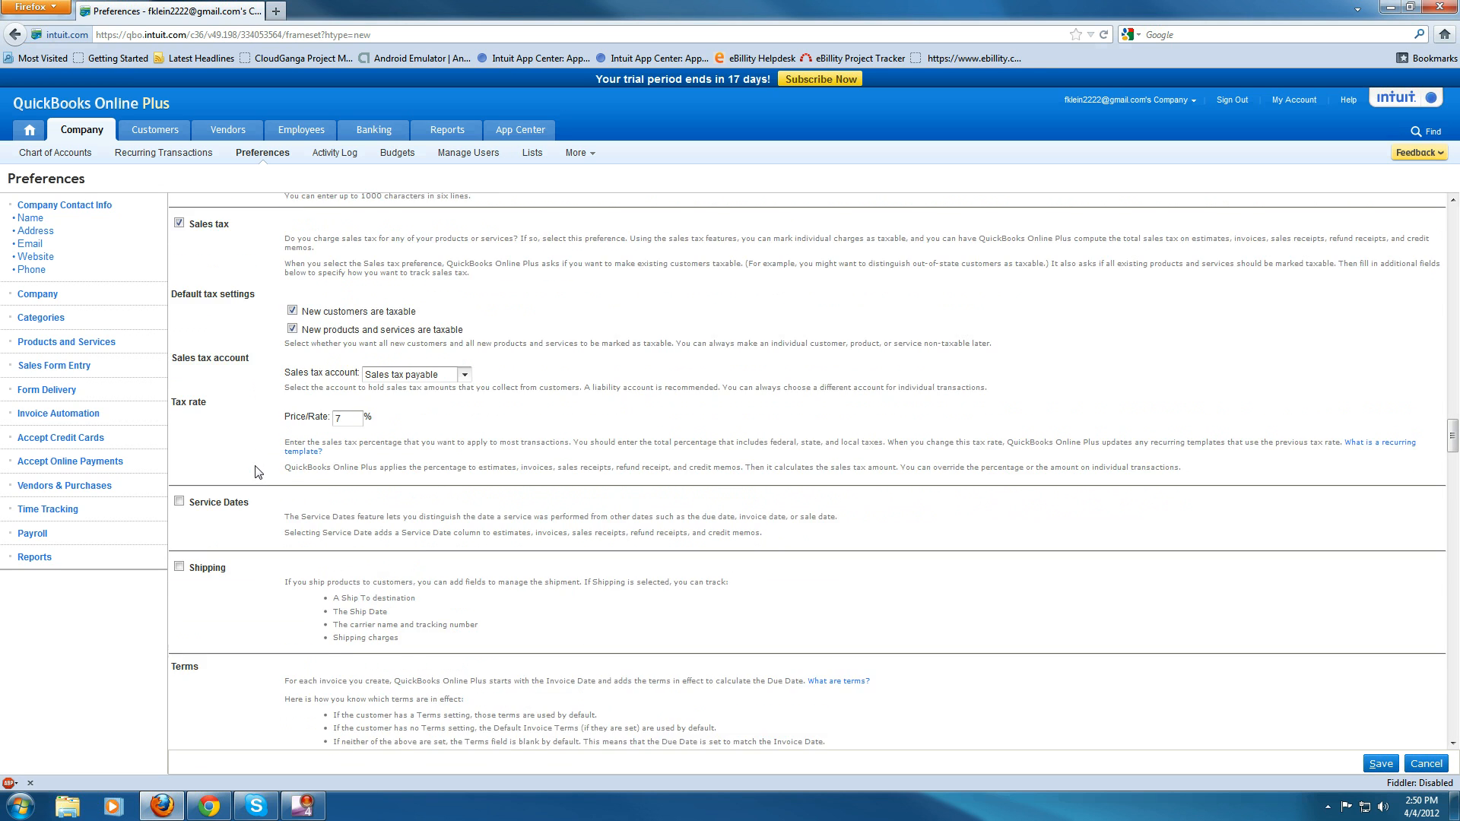
{"action": "mouse_move", "coordinate": [297, 130]}
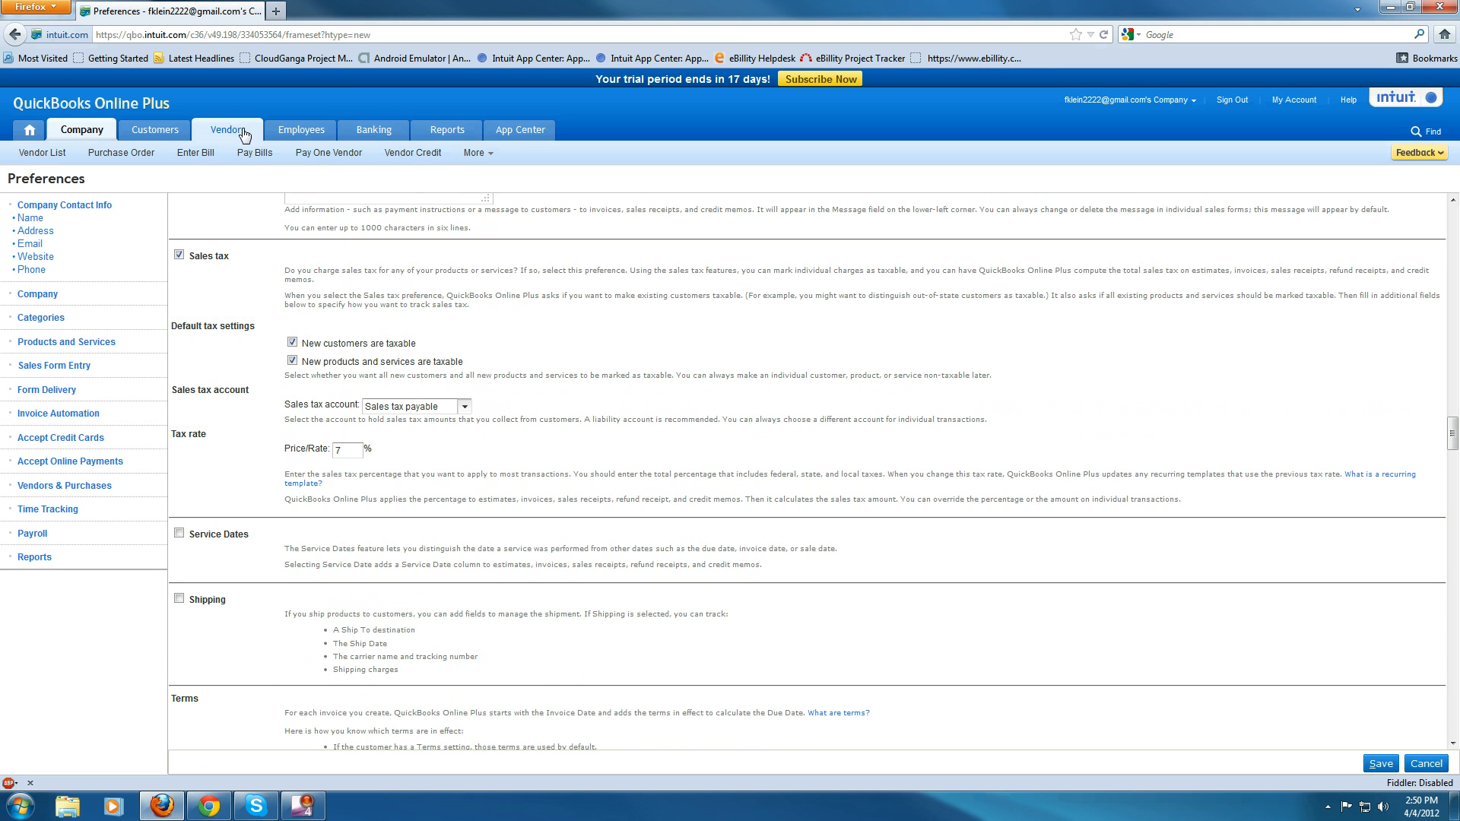
{"action": "right_click", "coordinate": [274, 156]}
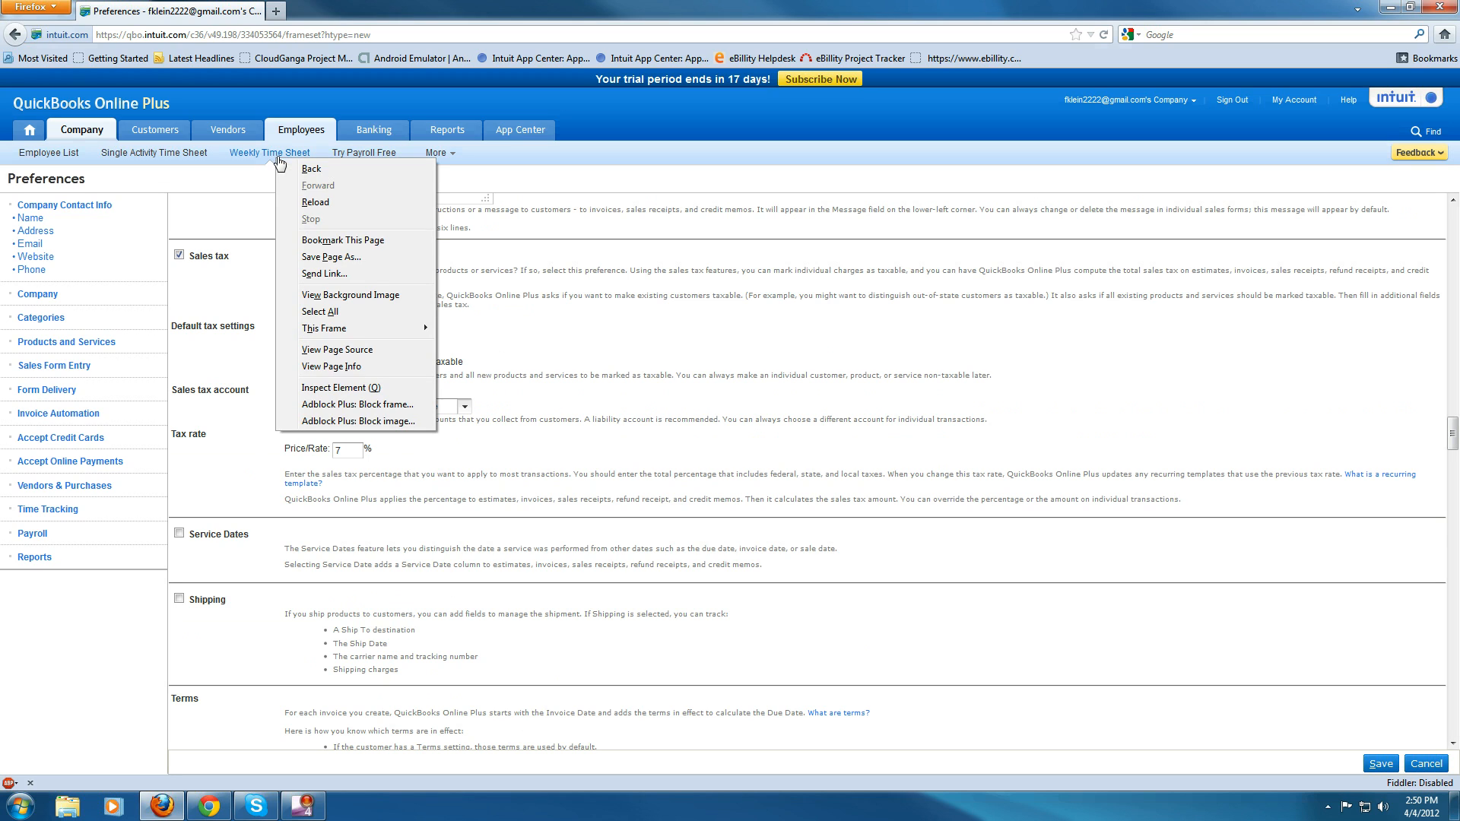
- Open the weekly time sheet and return to the company preferences
{"action": "left_click", "coordinate": [282, 152]}
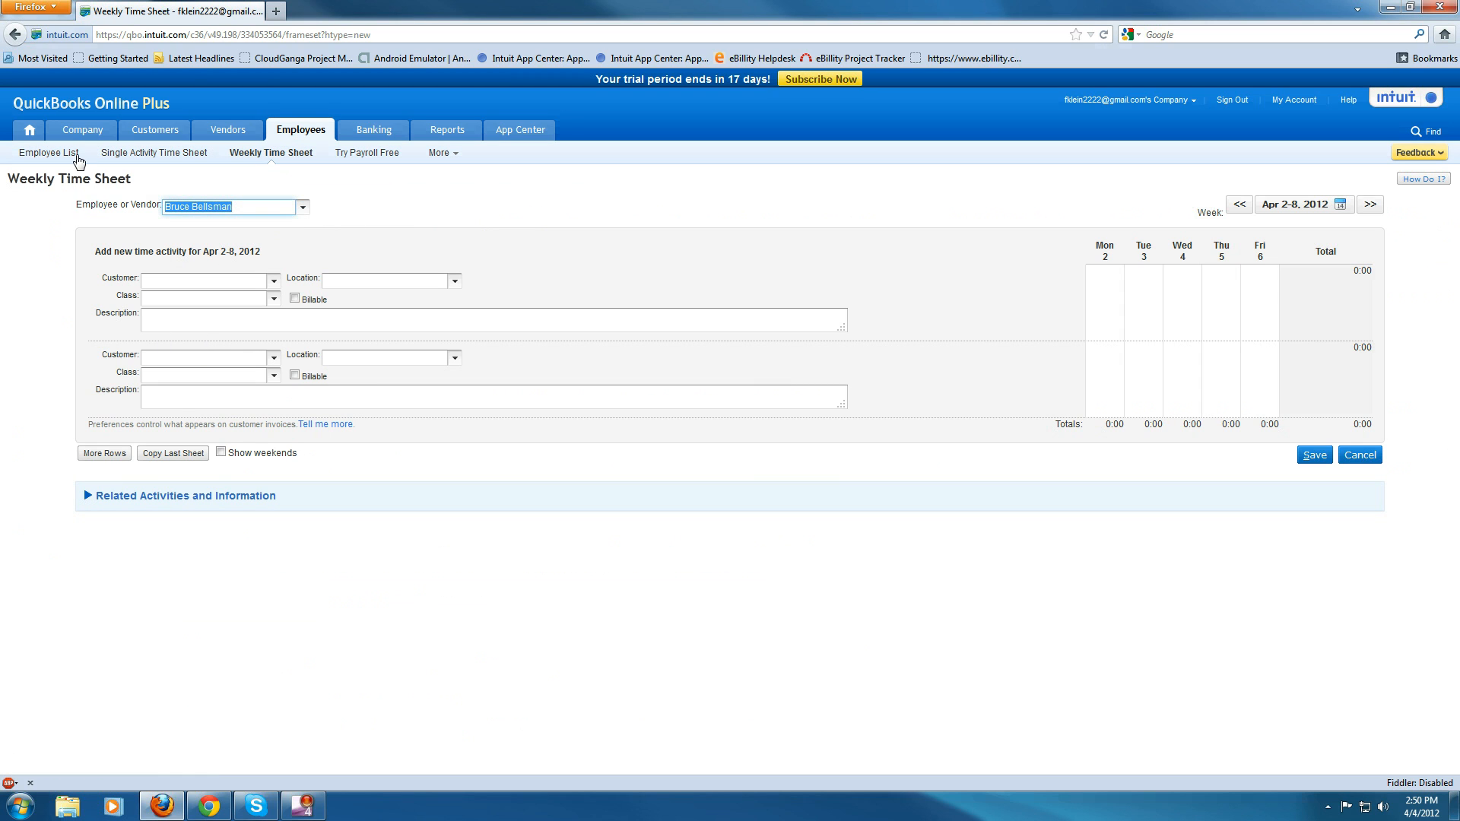
{"action": "mouse_move", "coordinate": [74, 133]}
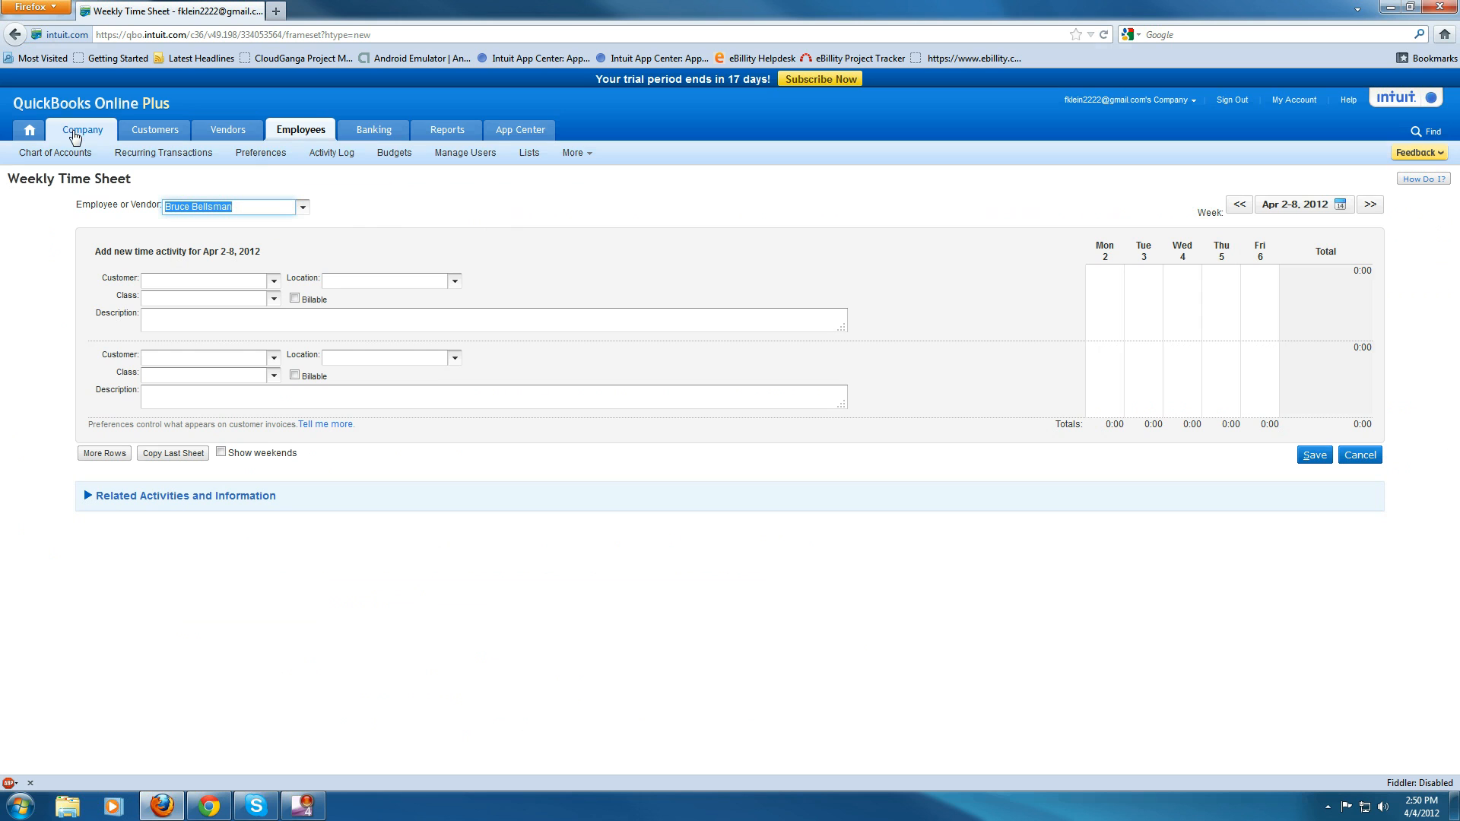
{"action": "left_click", "coordinate": [259, 154]}
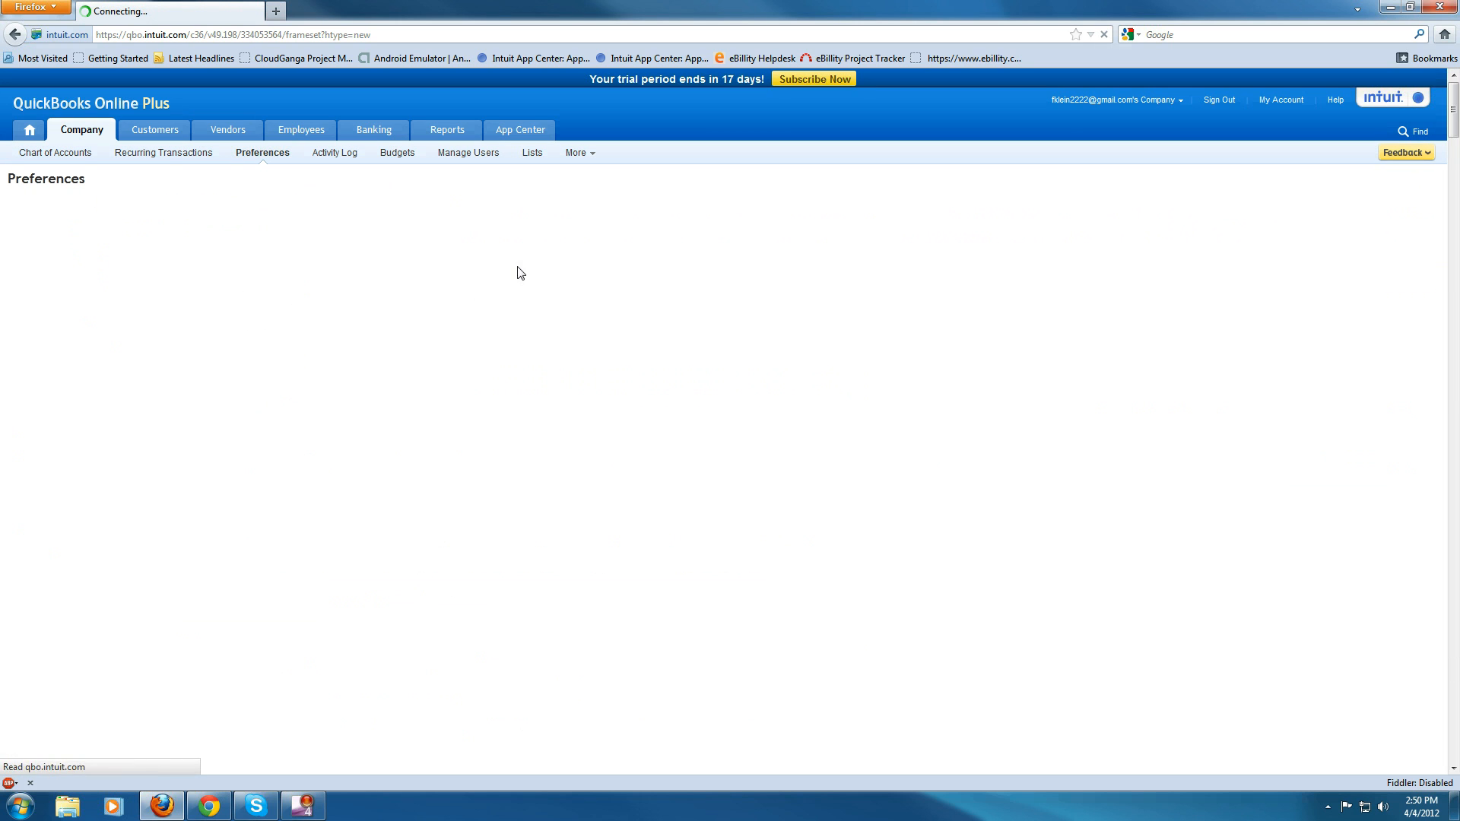
- Scroll through the company preferences down to the Time Tracking section to review the settings
{"action": "scroll", "coordinate": [467, 390], "scroll_direction": "down", "scroll_amount": 2}
{"action": "scroll", "coordinate": [466, 391], "scroll_direction": "down", "scroll_amount": 15}
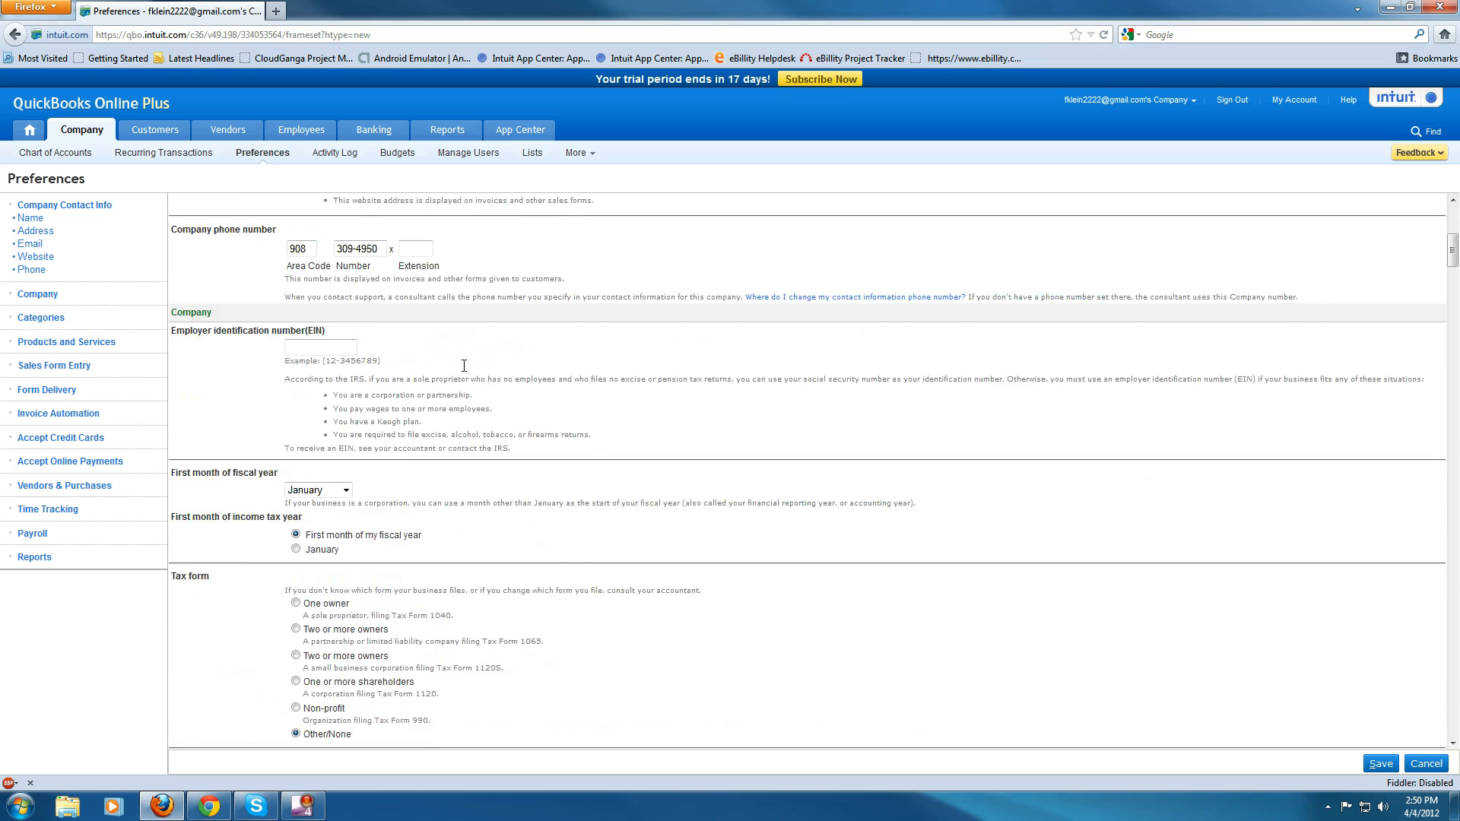
{"action": "scroll", "coordinate": [455, 371], "scroll_direction": "down", "scroll_amount": 20}
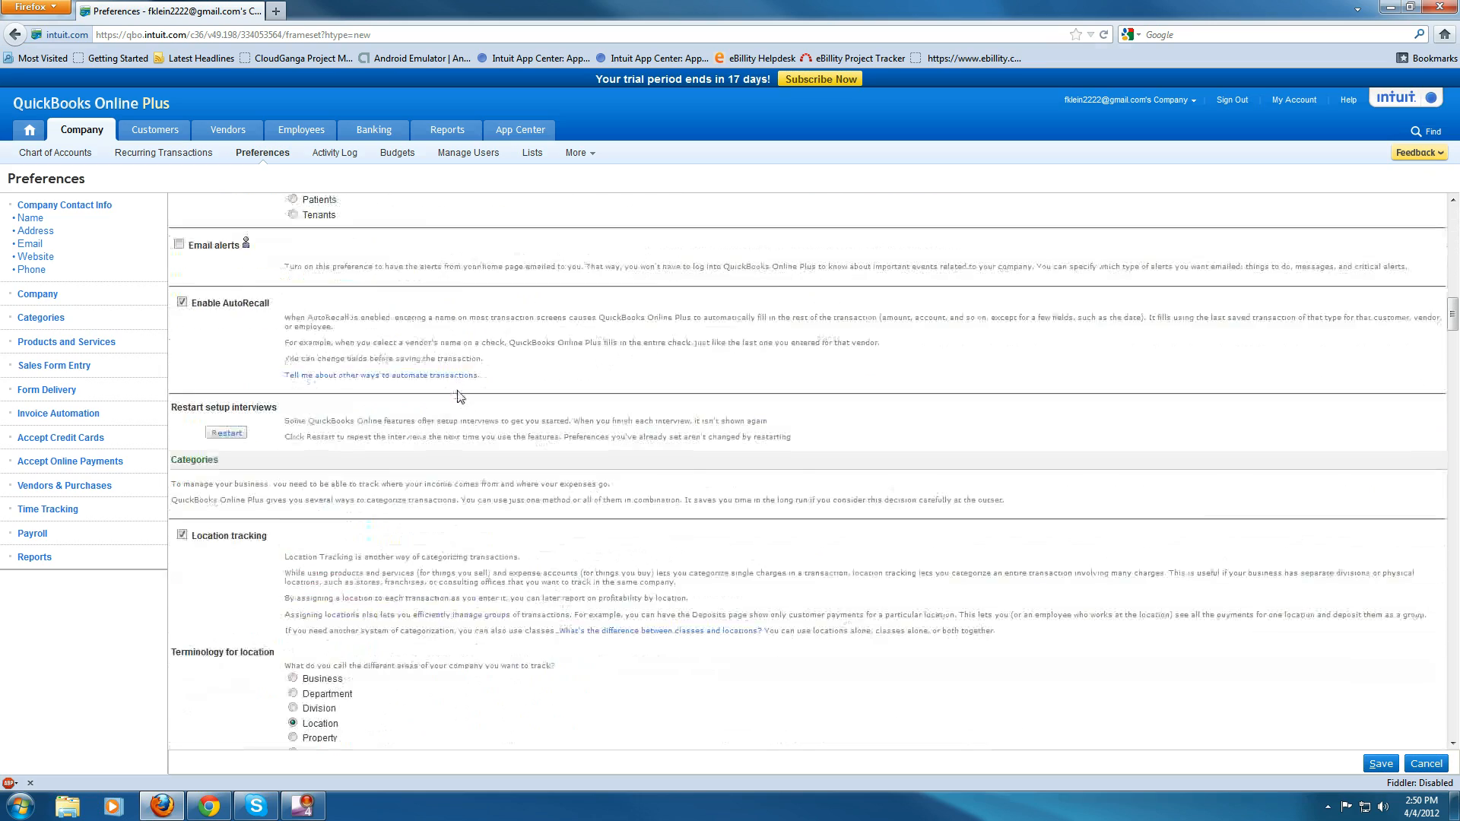
{"action": "scroll", "coordinate": [455, 392], "scroll_direction": "down", "scroll_amount": 20}
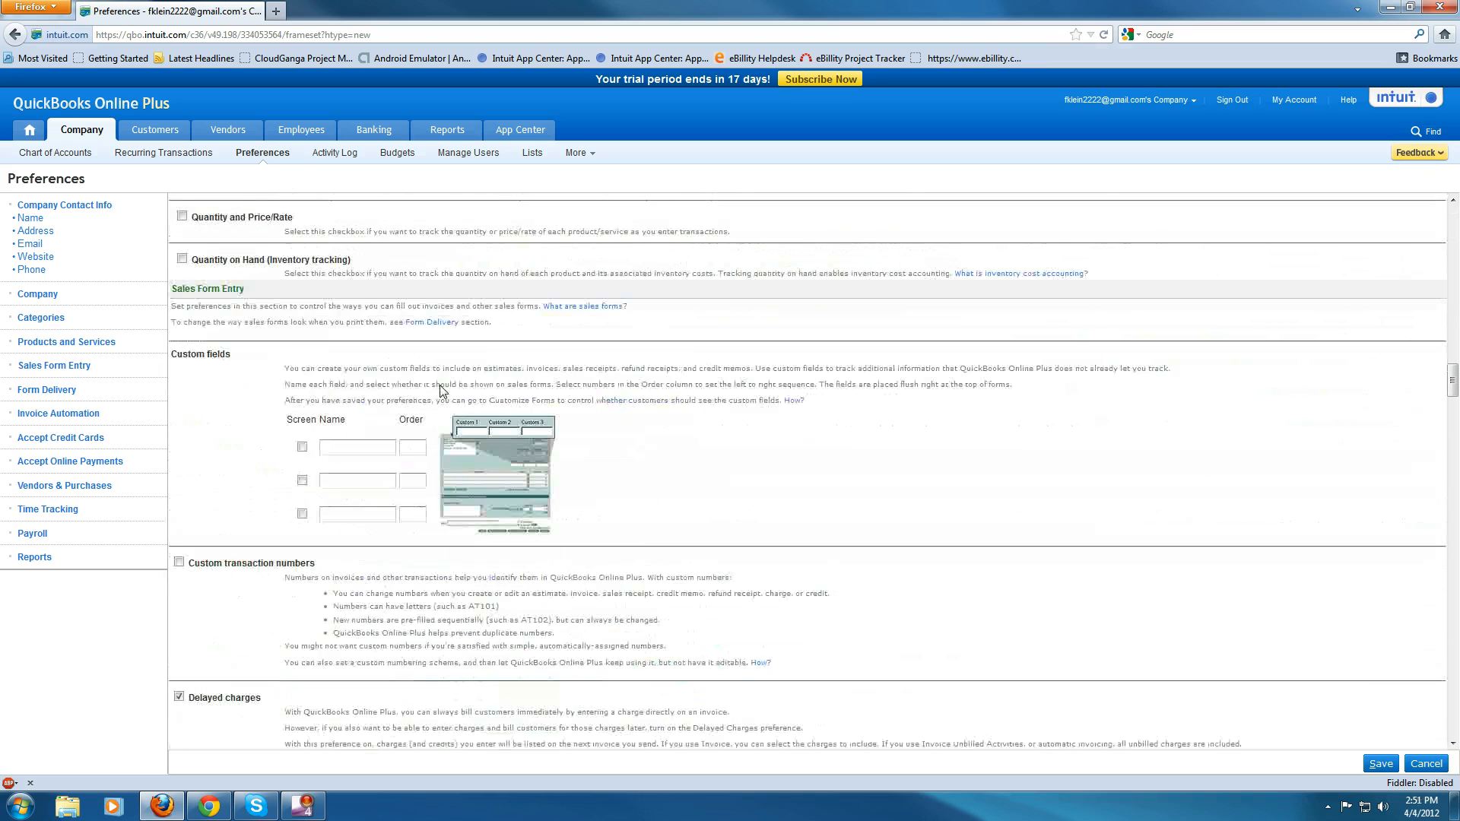
{"action": "scroll", "coordinate": [441, 381], "scroll_direction": "down", "scroll_amount": 20}
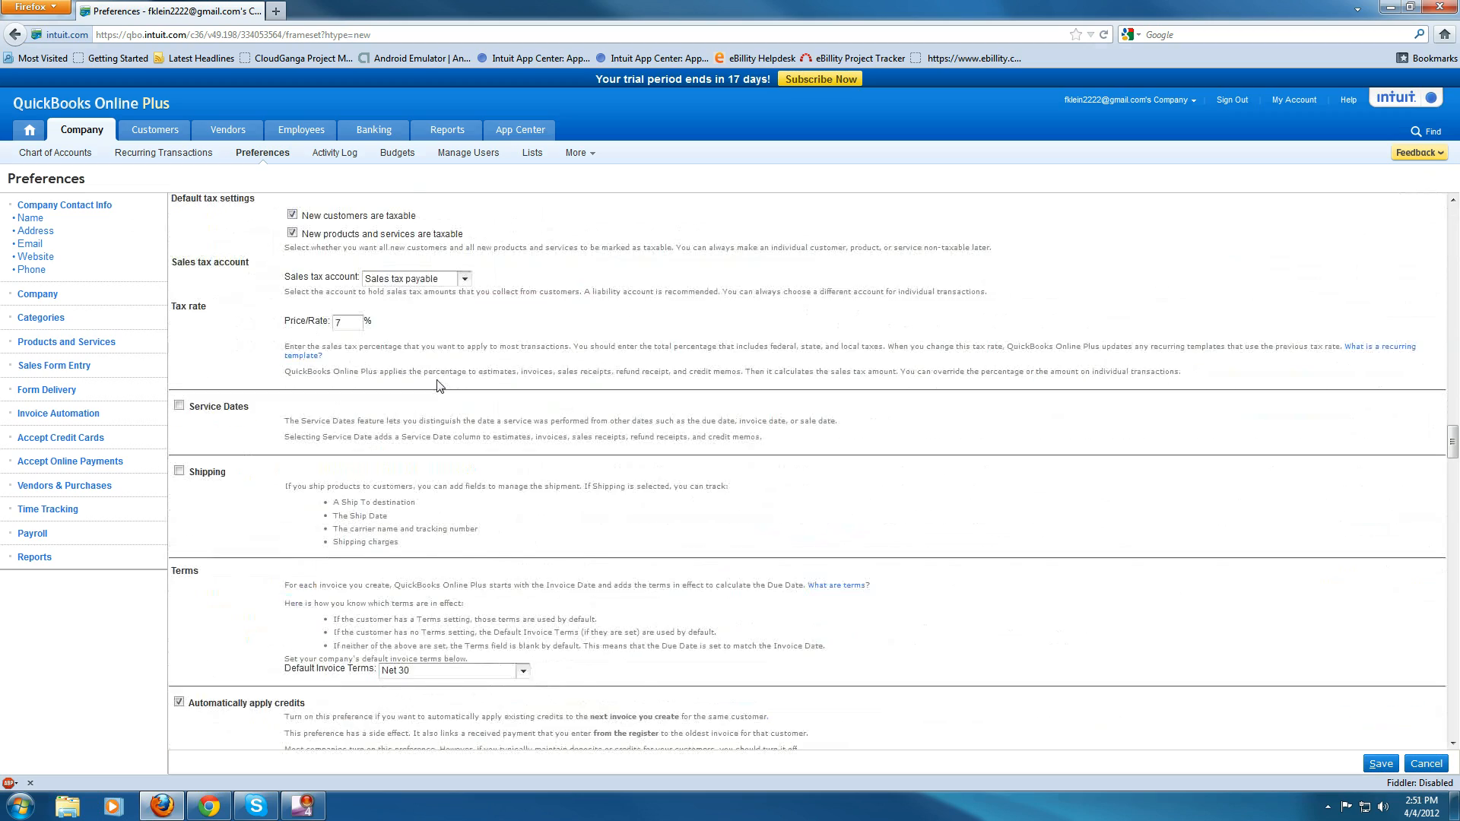
{"action": "scroll", "coordinate": [437, 386], "scroll_direction": "down", "scroll_amount": 20}
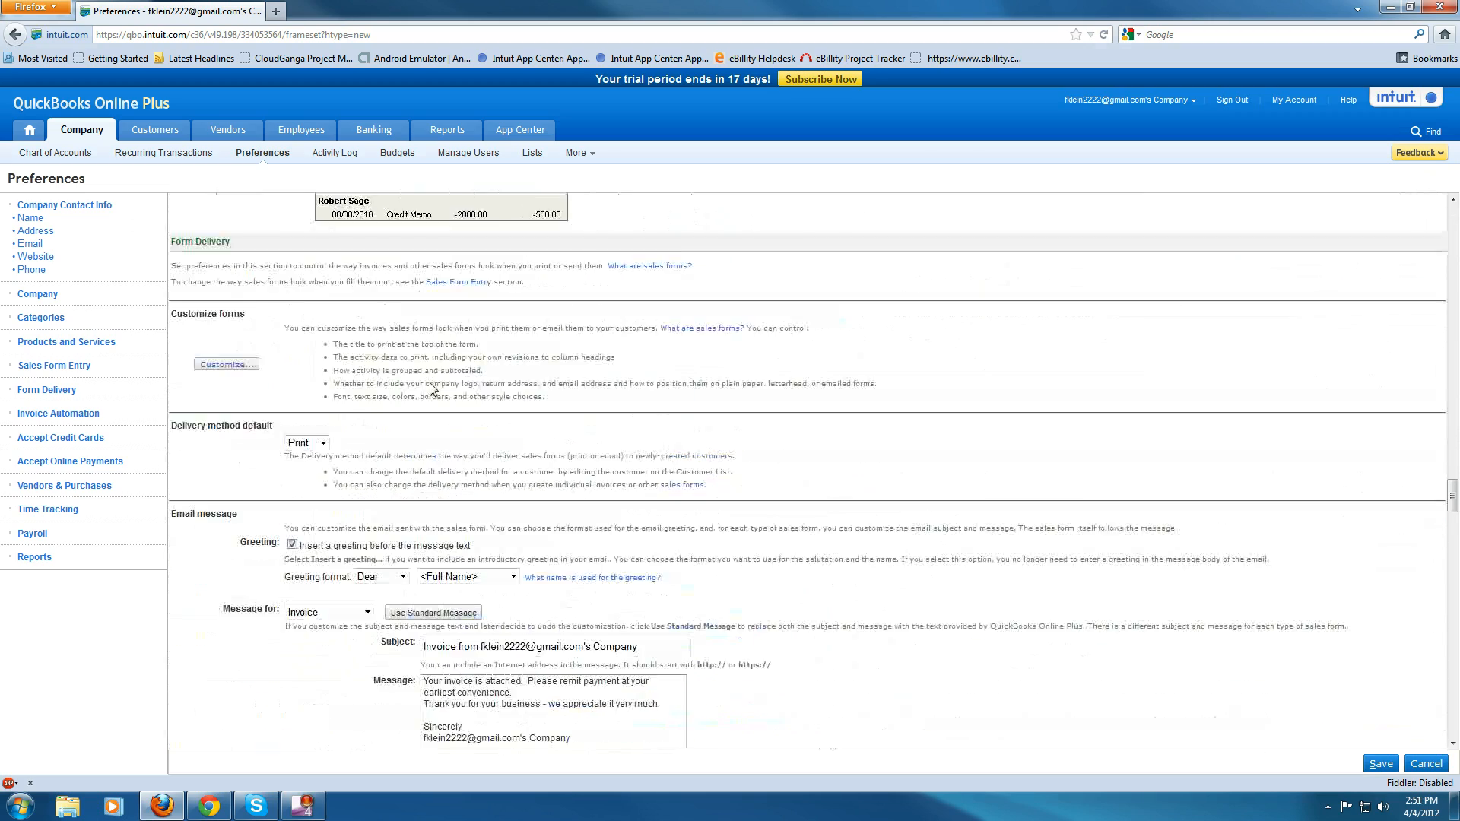
{"action": "scroll", "coordinate": [437, 384], "scroll_direction": "down", "scroll_amount": 20}
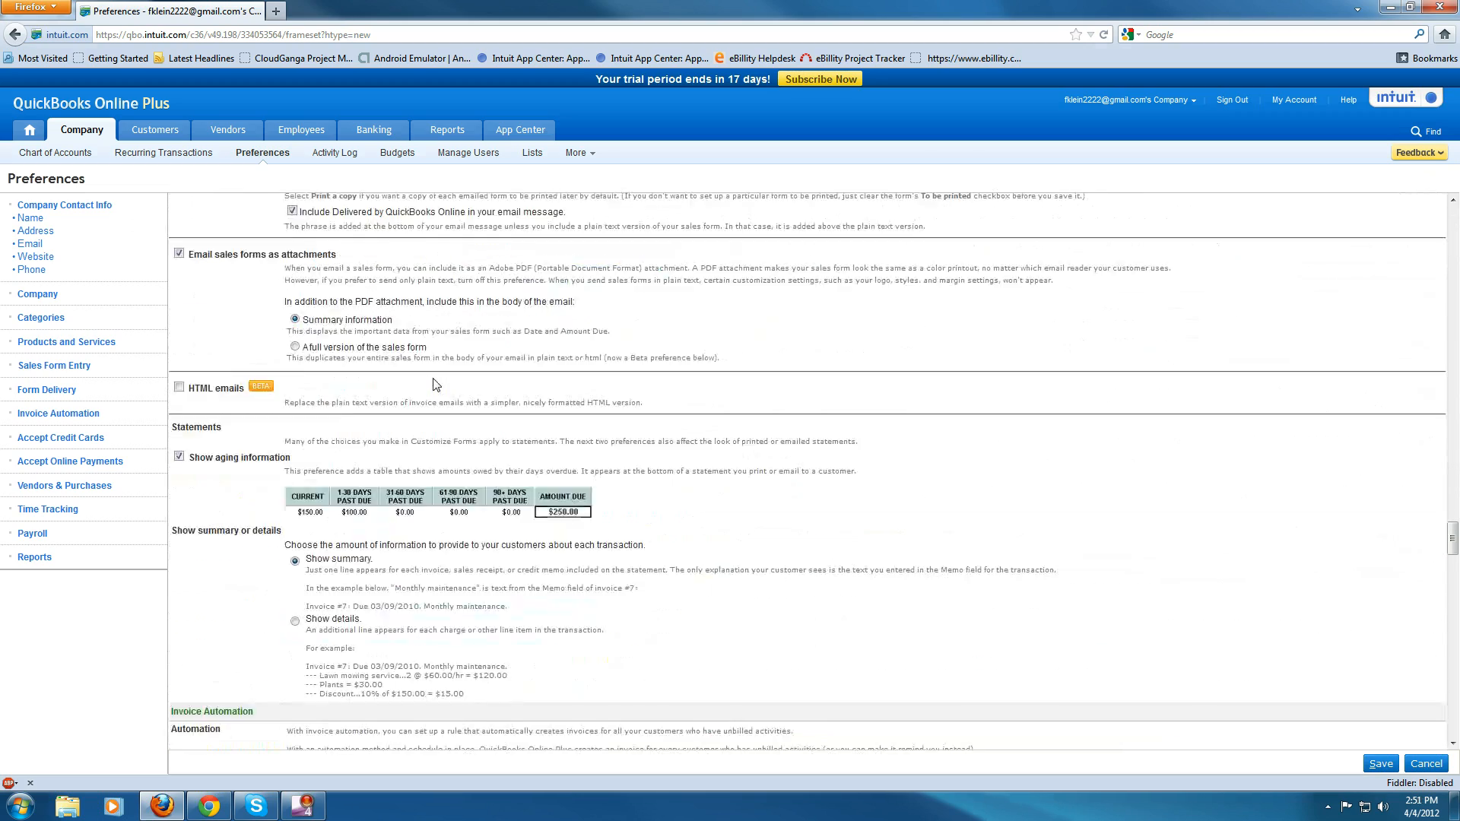
{"action": "scroll", "coordinate": [437, 392], "scroll_direction": "down", "scroll_amount": 10}
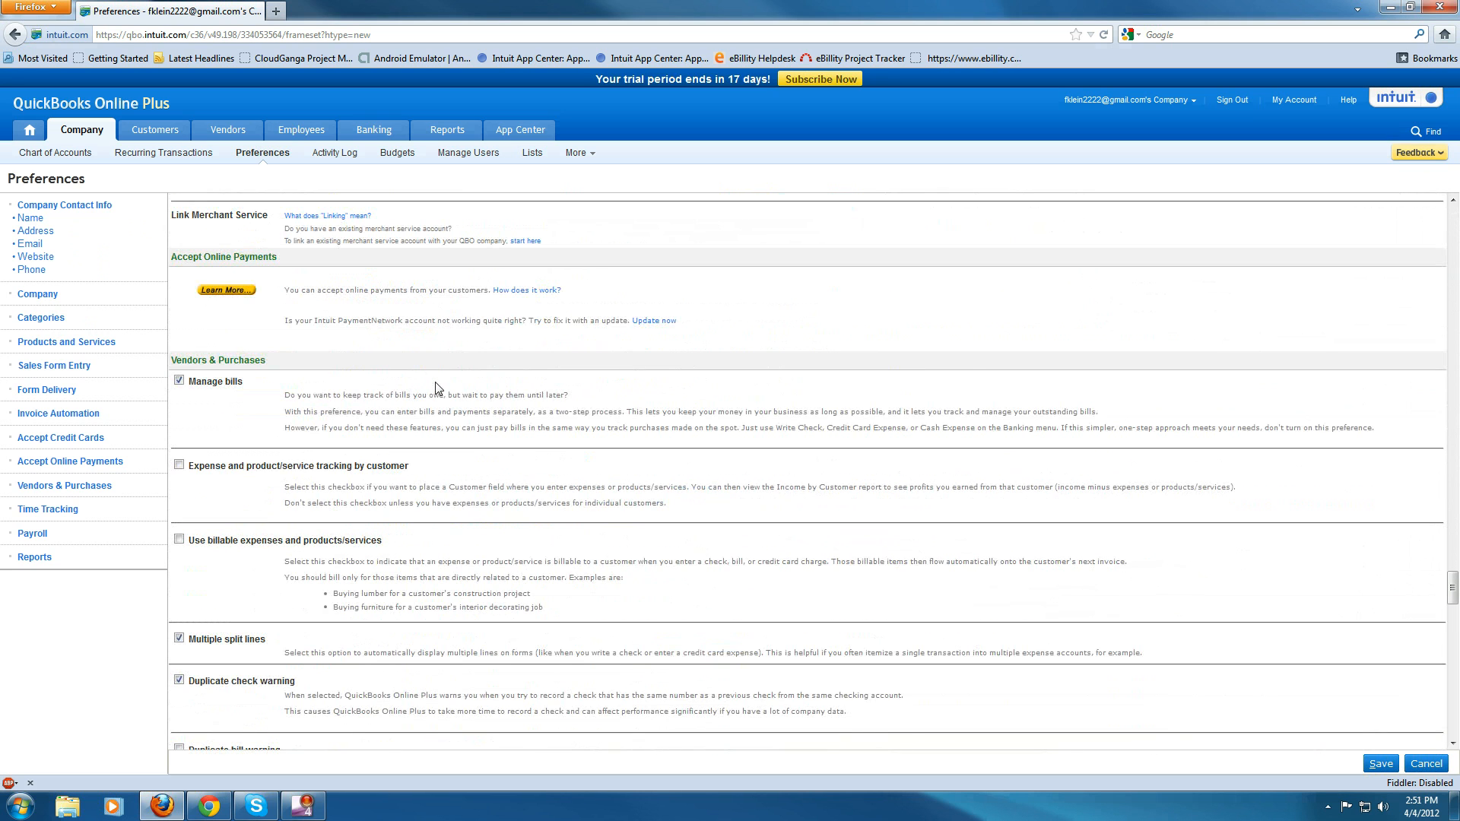
{"action": "scroll", "coordinate": [438, 388], "scroll_direction": "down", "scroll_amount": 10}
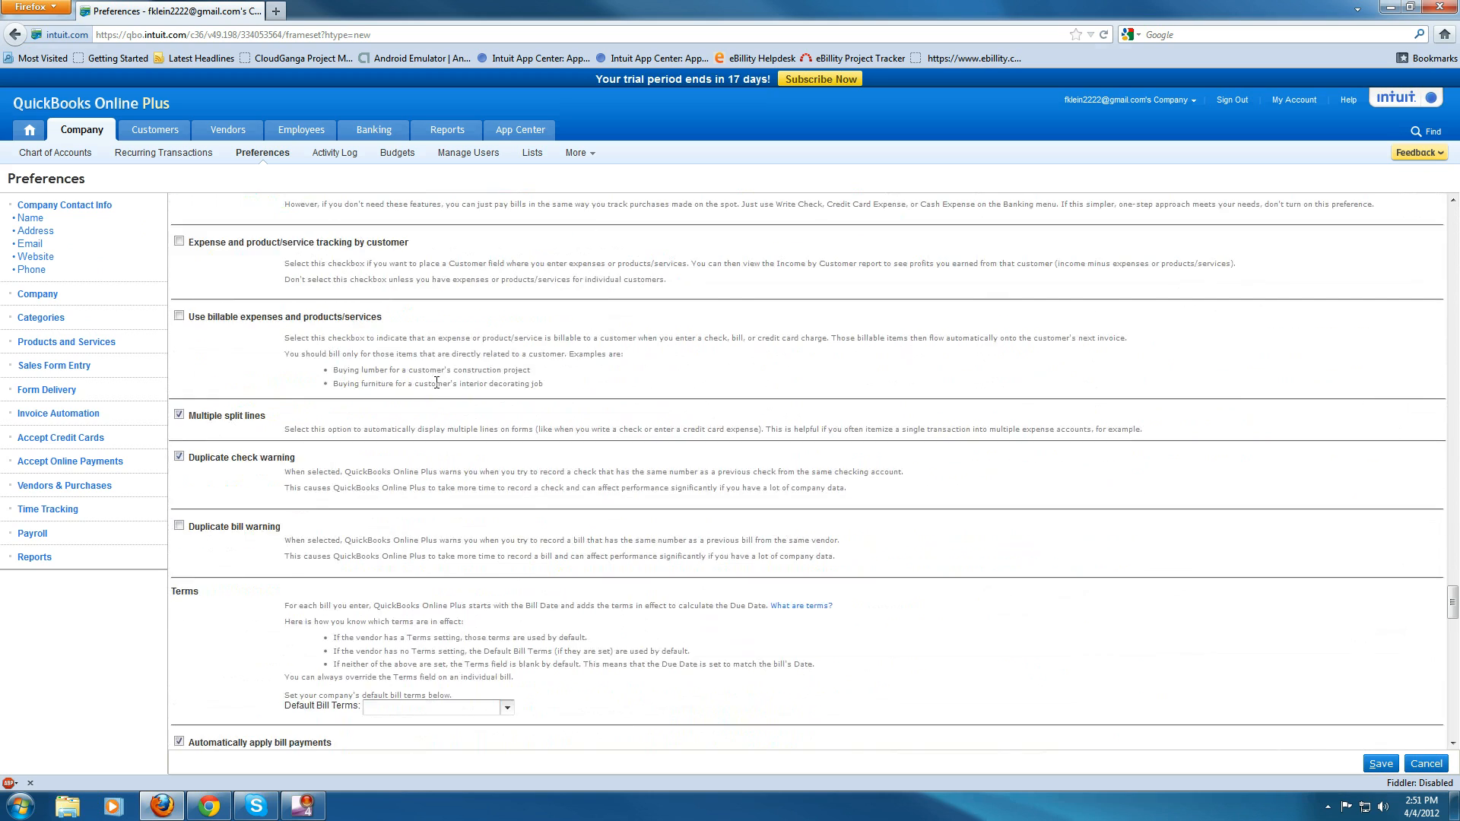
{"action": "scroll", "coordinate": [437, 384], "scroll_direction": "down", "scroll_amount": 15}
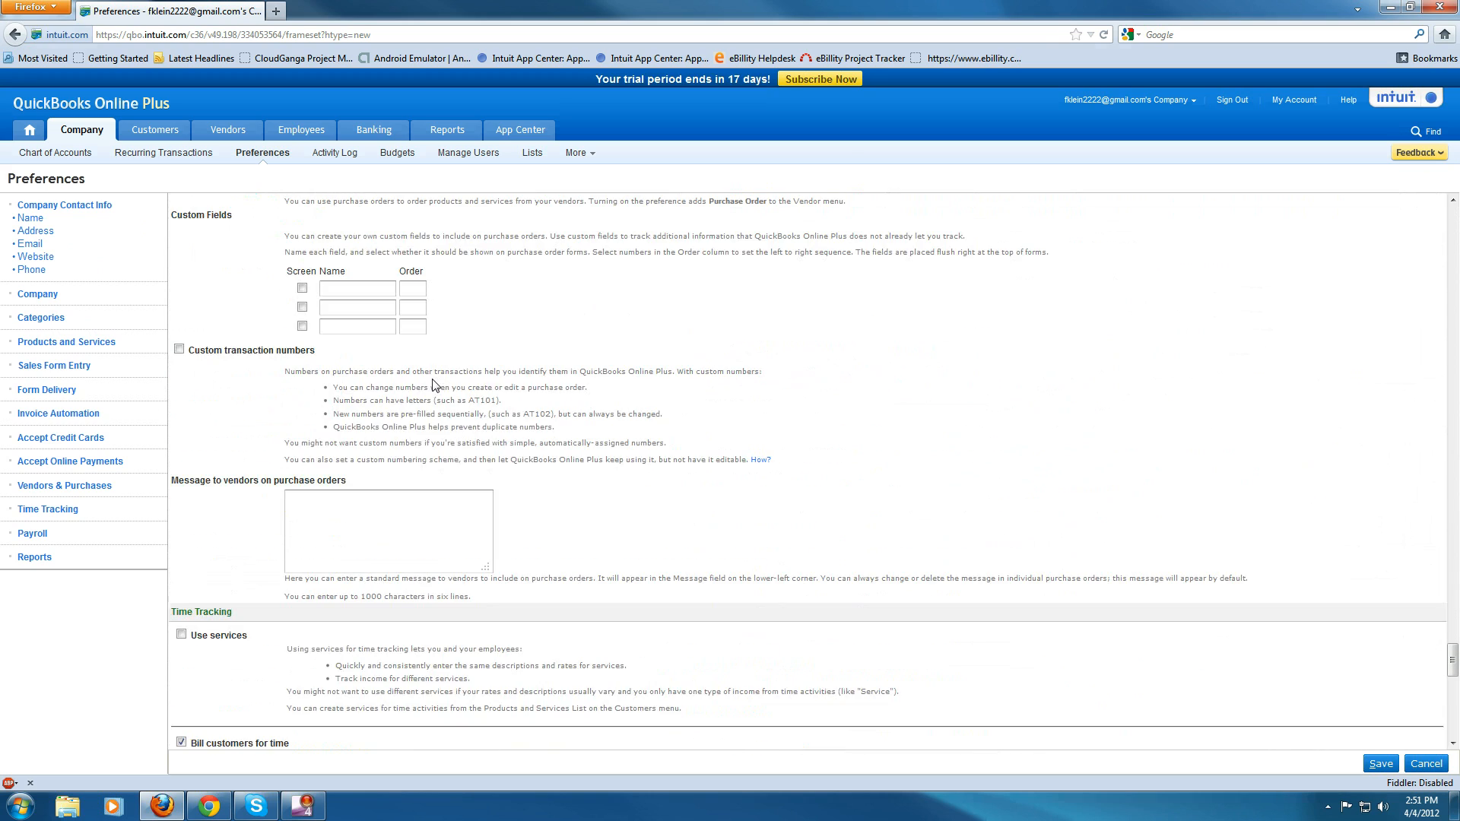
{"action": "scroll", "coordinate": [435, 382], "scroll_direction": "down", "scroll_amount": 5}
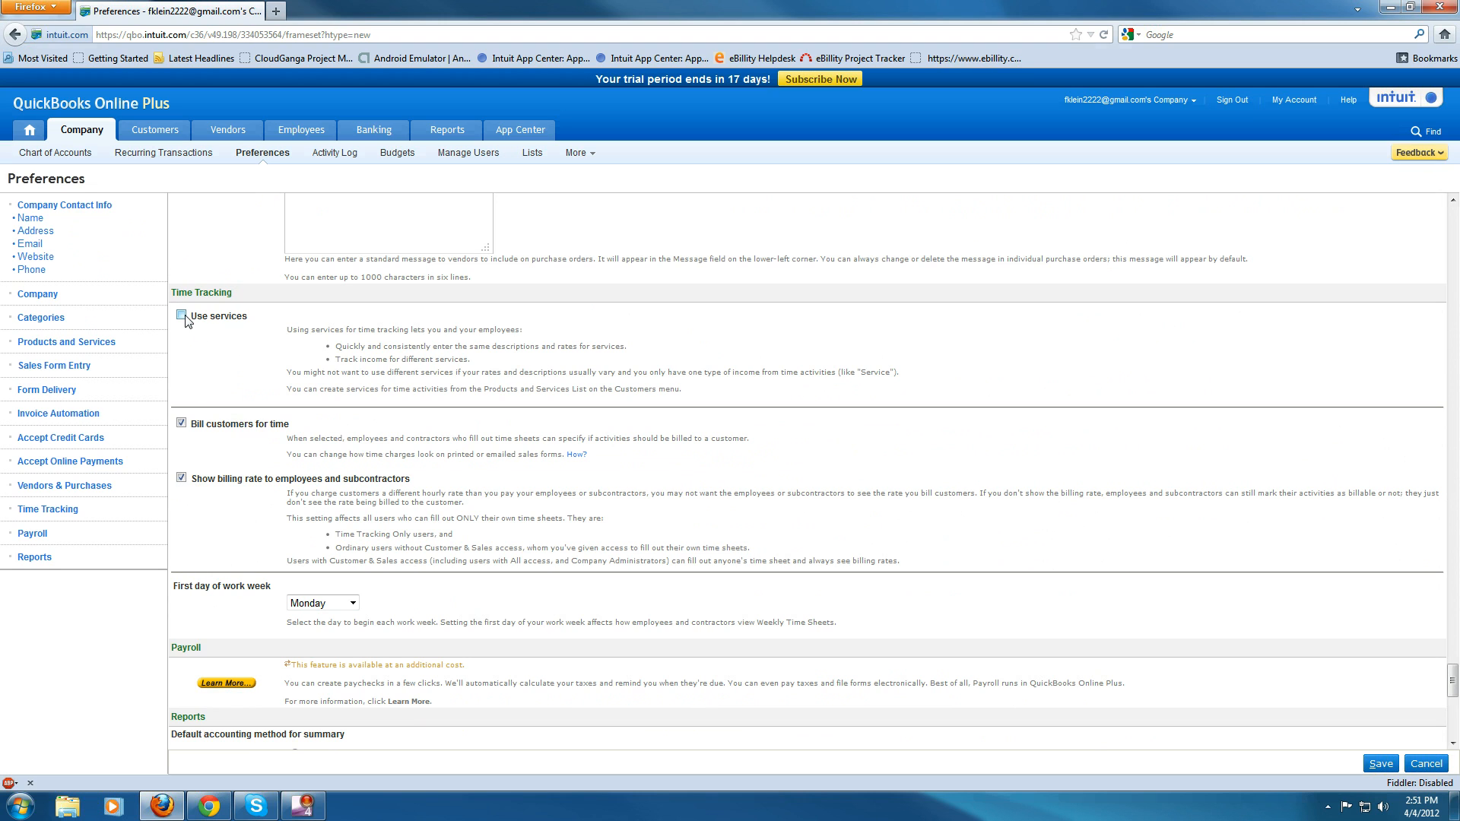
- Go back up to the Sales tax section and inspect the sales tax account choices
{"action": "scroll", "coordinate": [221, 388], "scroll_direction": "up", "scroll_amount": 10}
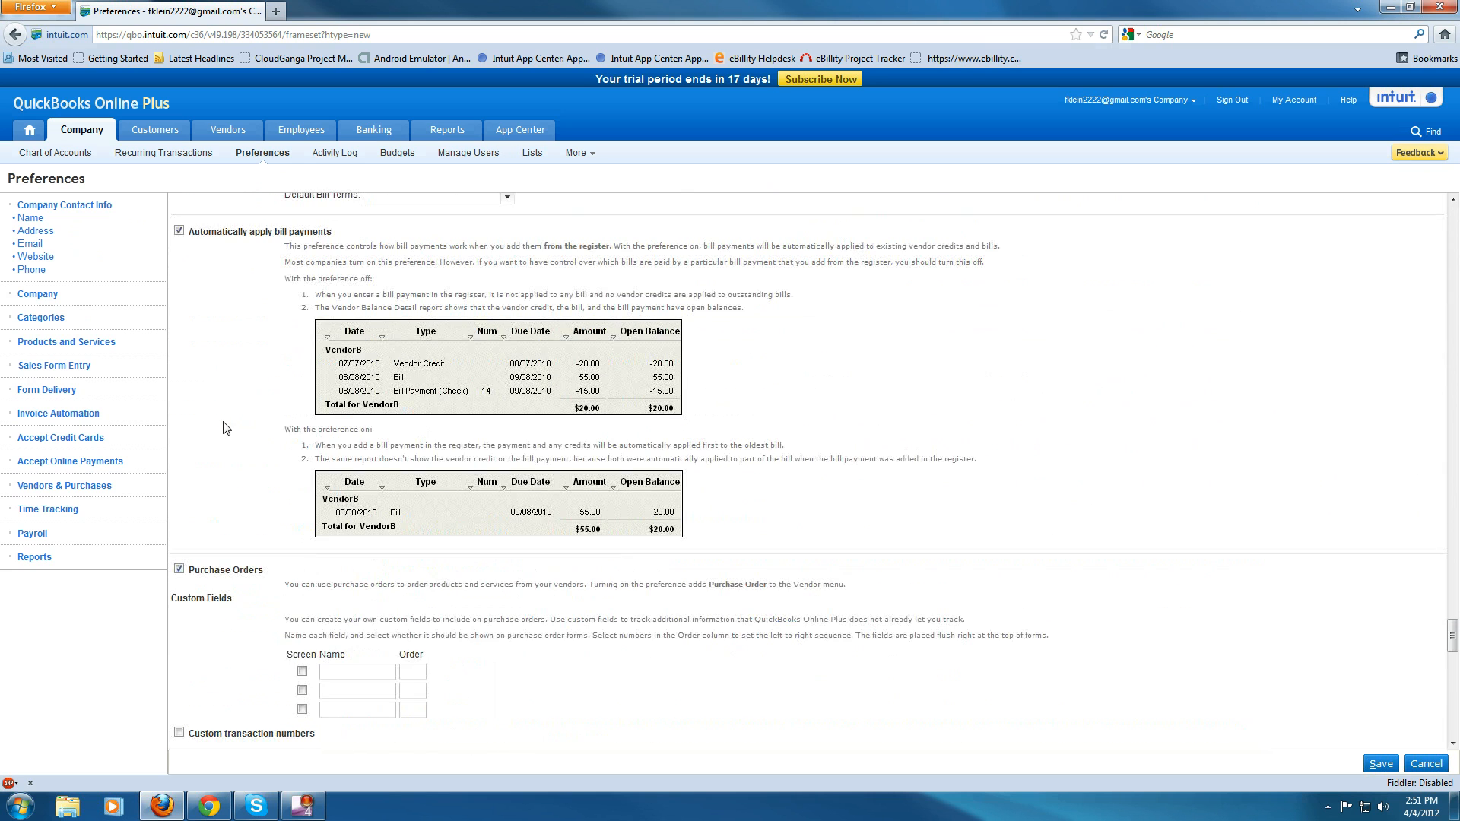
{"action": "scroll", "coordinate": [225, 427], "scroll_direction": "up", "scroll_amount": 7}
{"action": "scroll", "coordinate": [224, 427], "scroll_direction": "up", "scroll_amount": 5}
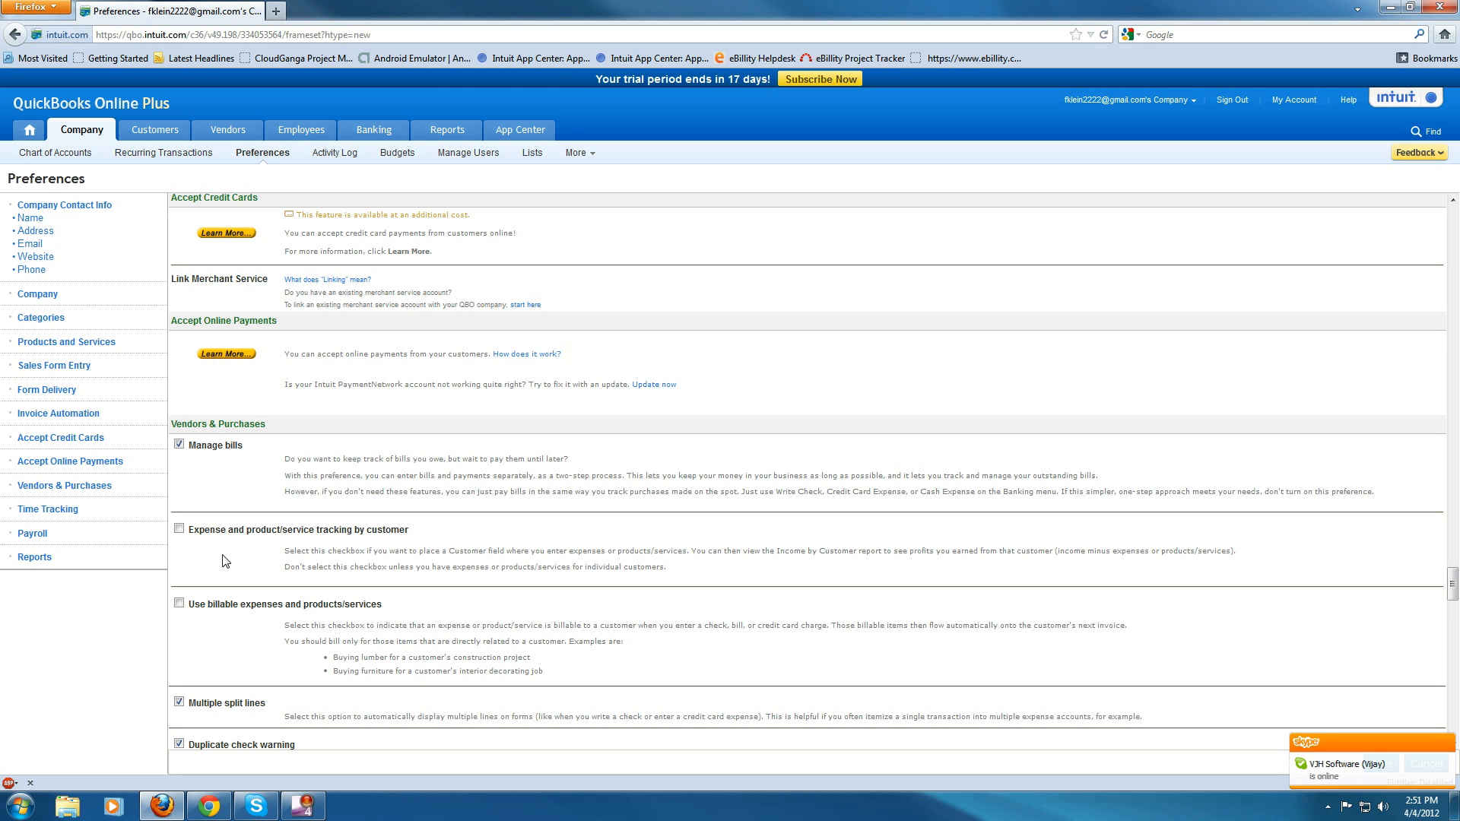
{"action": "scroll", "coordinate": [222, 530], "scroll_direction": "up", "scroll_amount": 12}
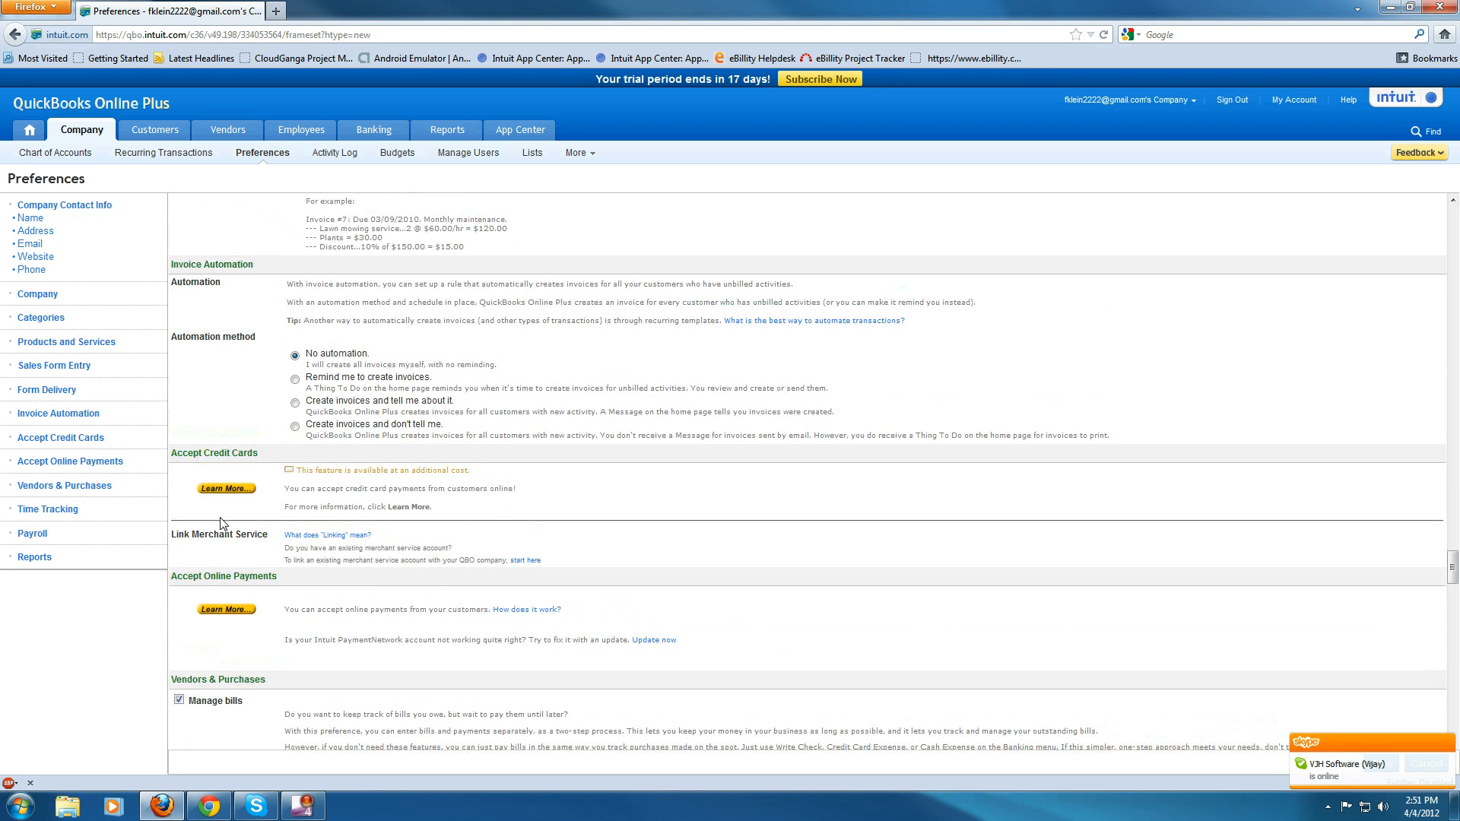
{"action": "scroll", "coordinate": [265, 535], "scroll_direction": "up", "scroll_amount": 8}
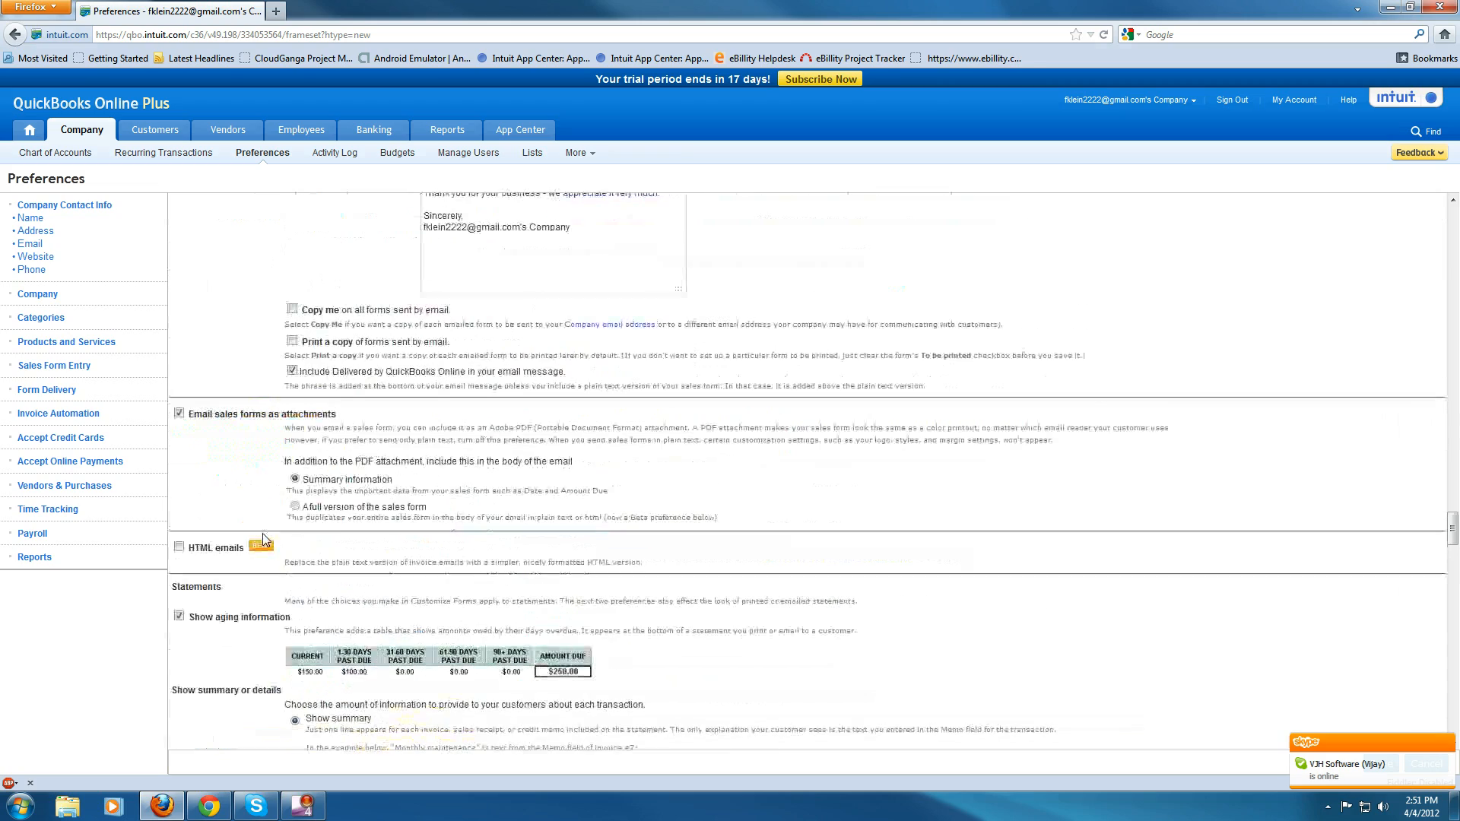
{"action": "scroll", "coordinate": [265, 537], "scroll_direction": "up", "scroll_amount": 11}
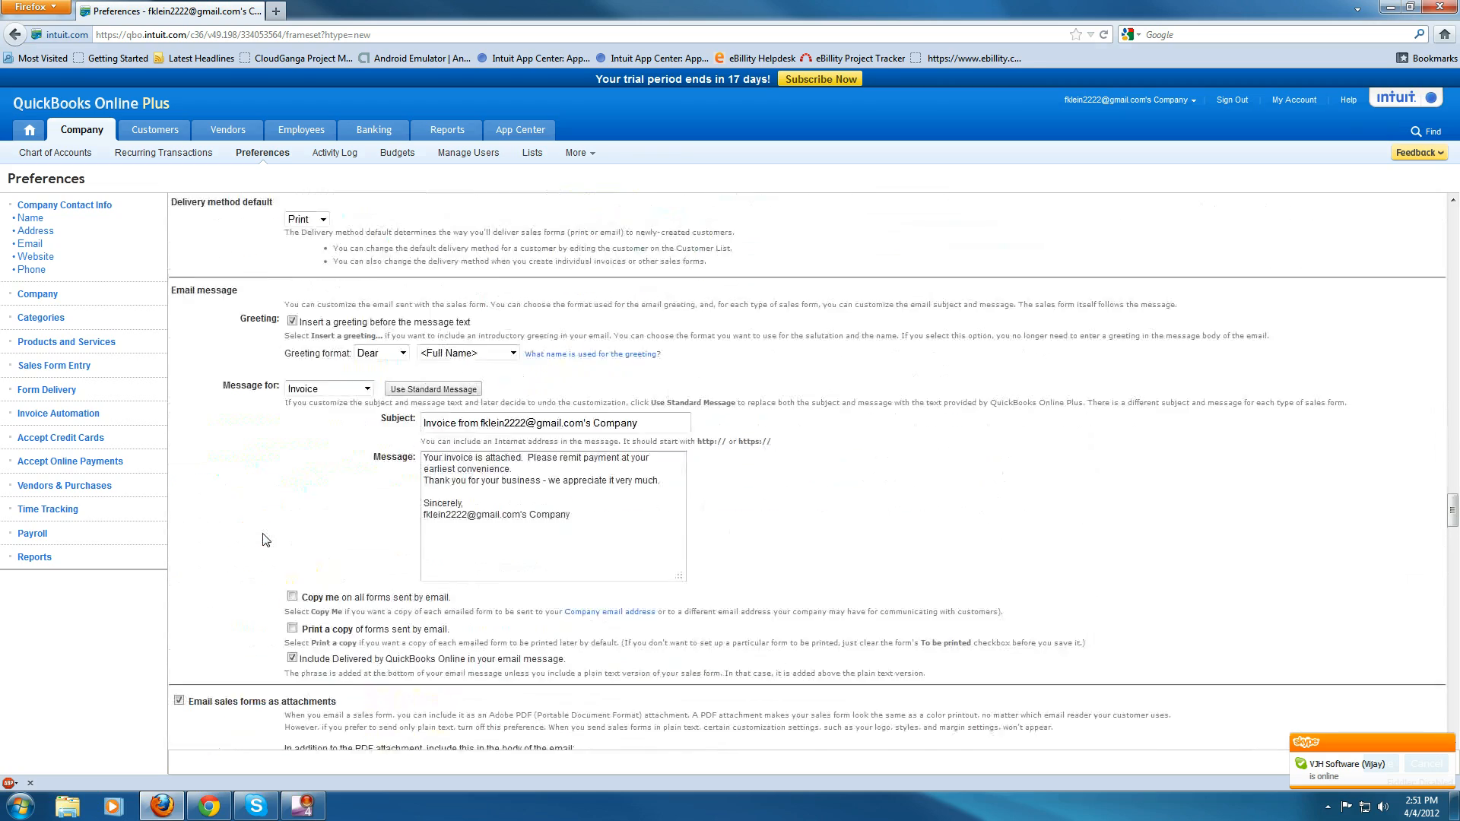
{"action": "scroll", "coordinate": [266, 537], "scroll_direction": "up", "scroll_amount": 11}
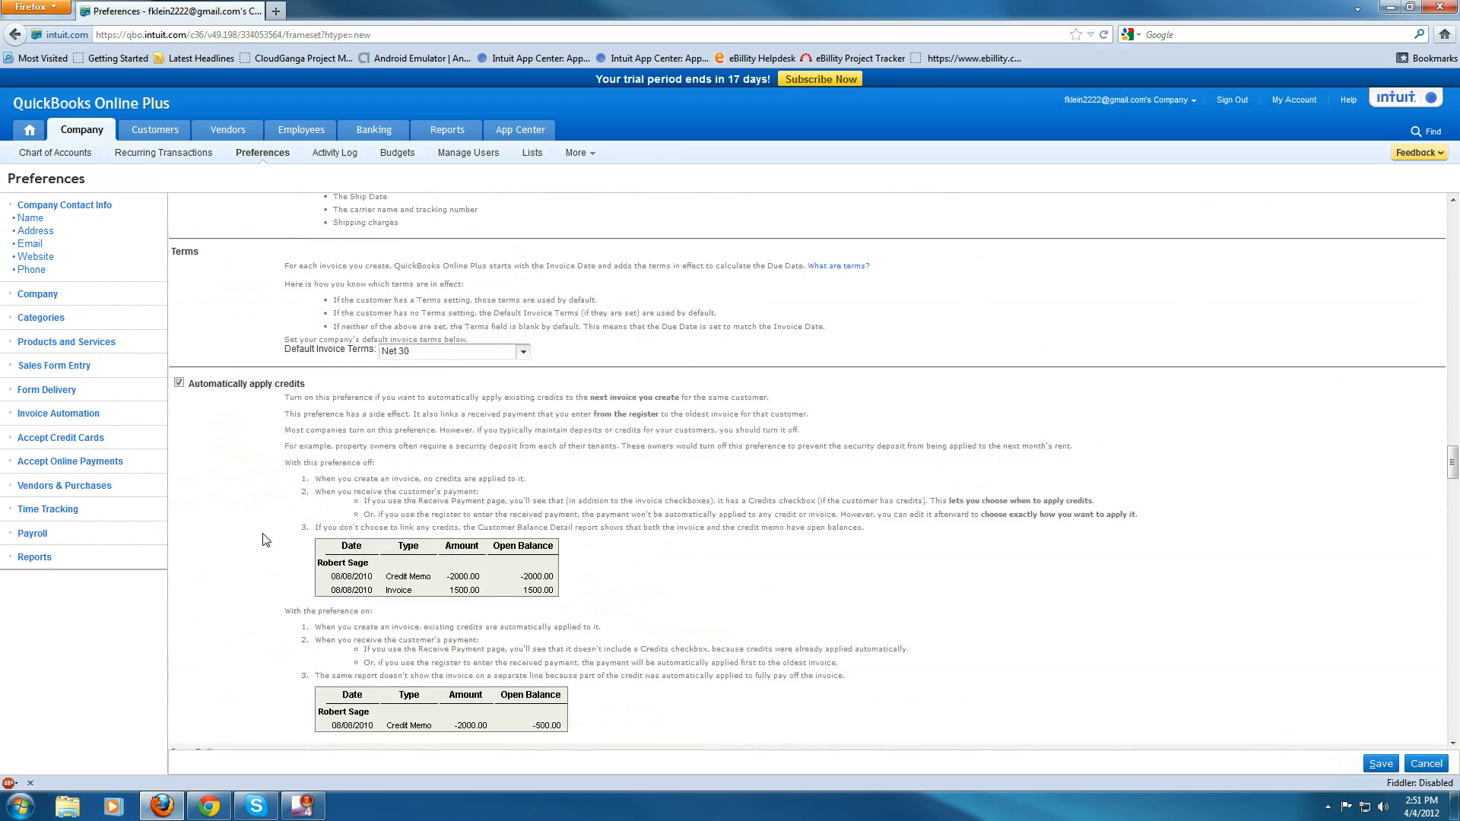
{"action": "scroll", "coordinate": [265, 536], "scroll_direction": "up", "scroll_amount": 6}
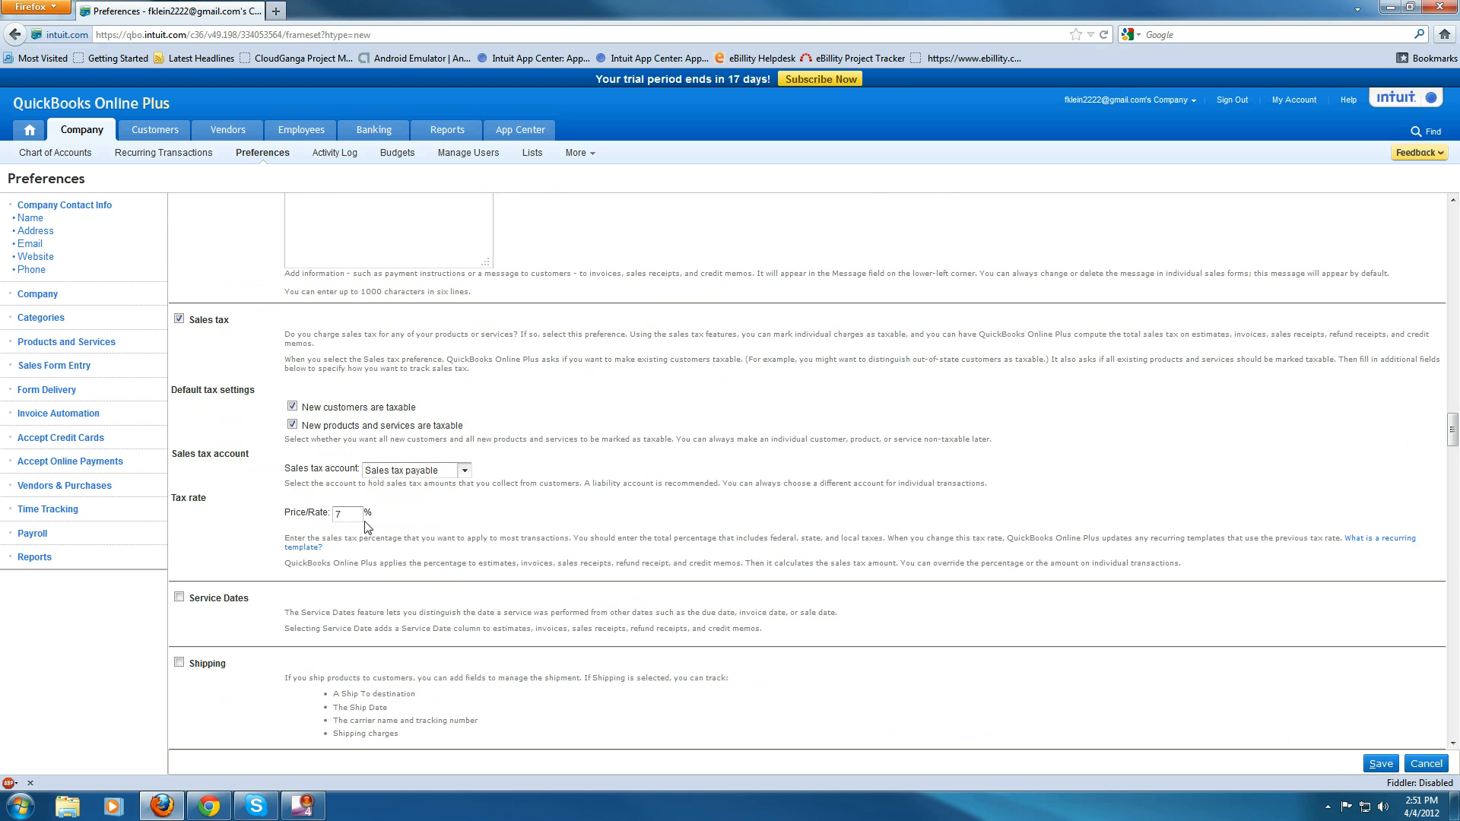
{"action": "left_click", "coordinate": [386, 473]}
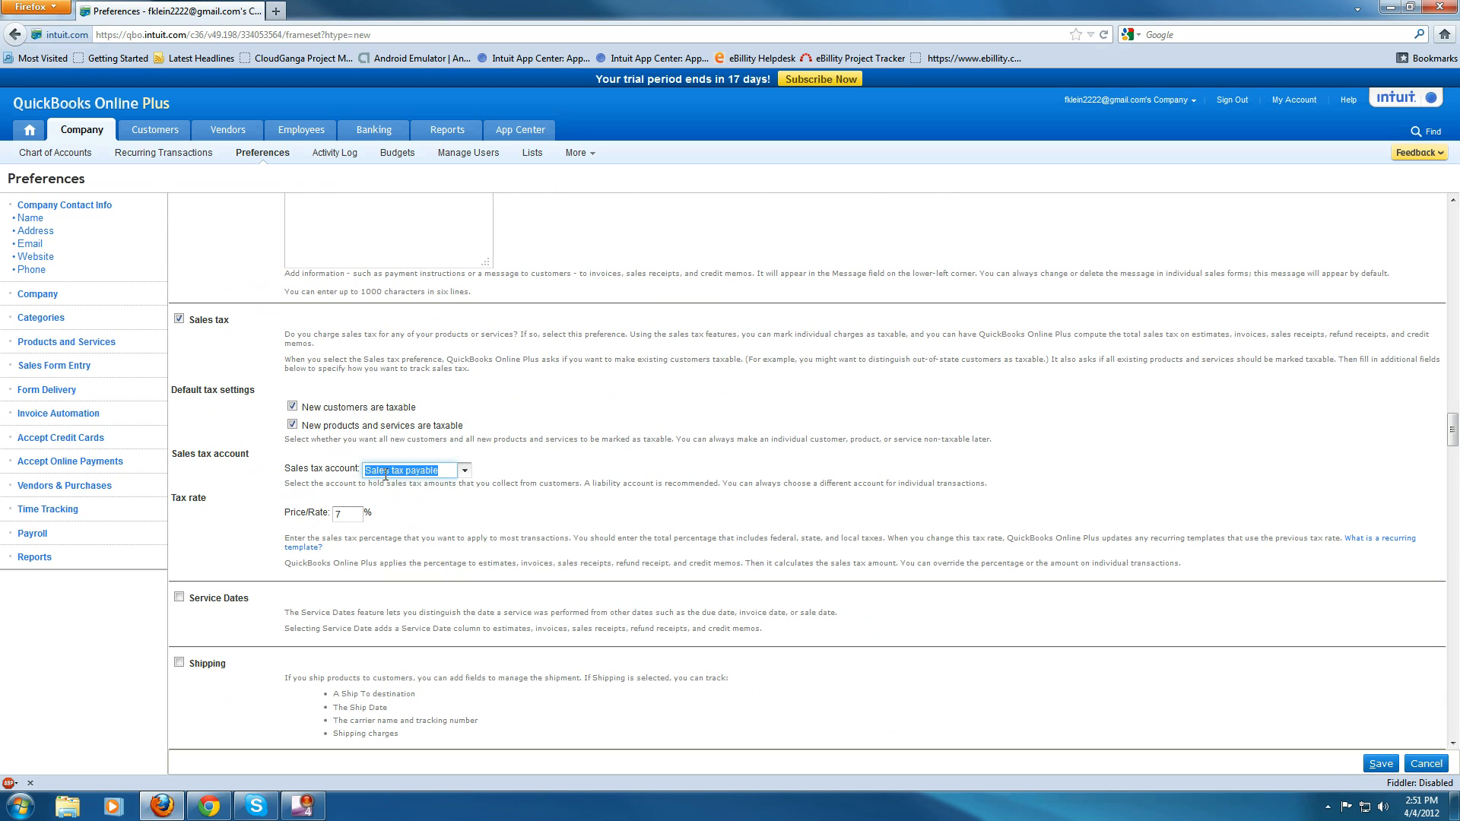
{"action": "left_click", "coordinate": [465, 471]}
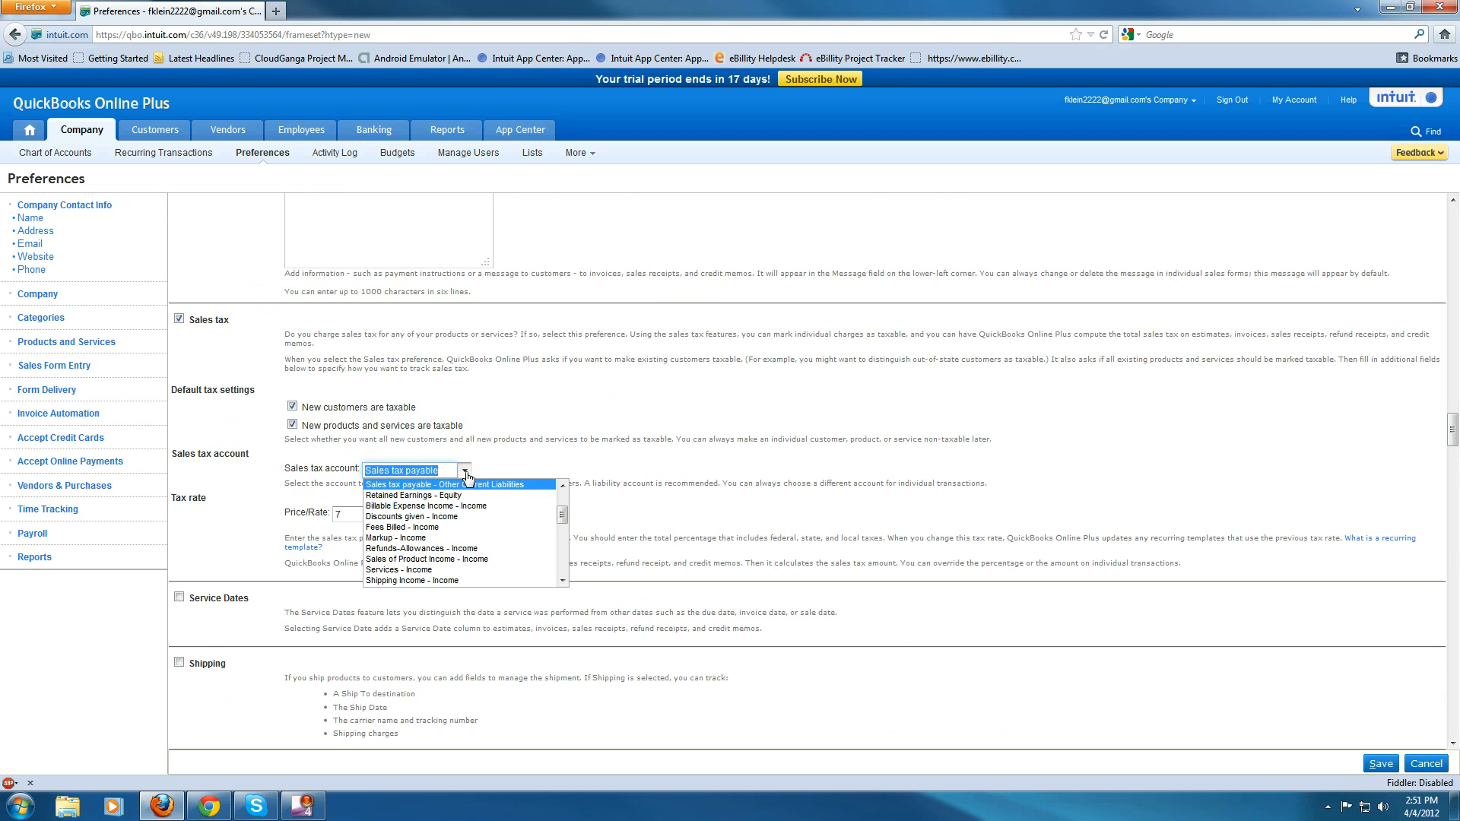
{"action": "left_click", "coordinate": [465, 472]}
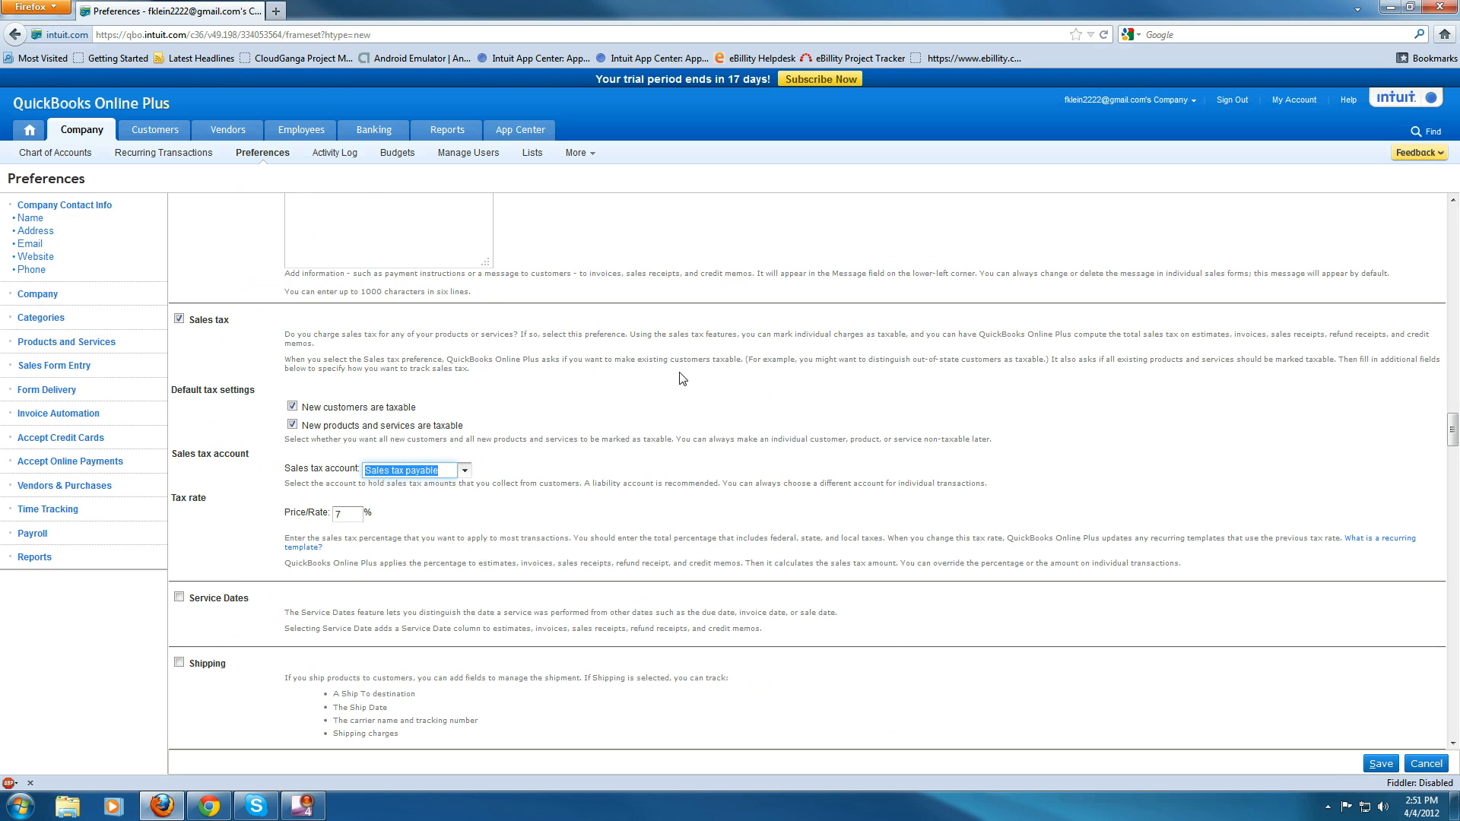
- Turn on Use services under Time Tracking and save the preferences
{"action": "scroll", "coordinate": [508, 468], "scroll_direction": "up", "scroll_amount": 10}
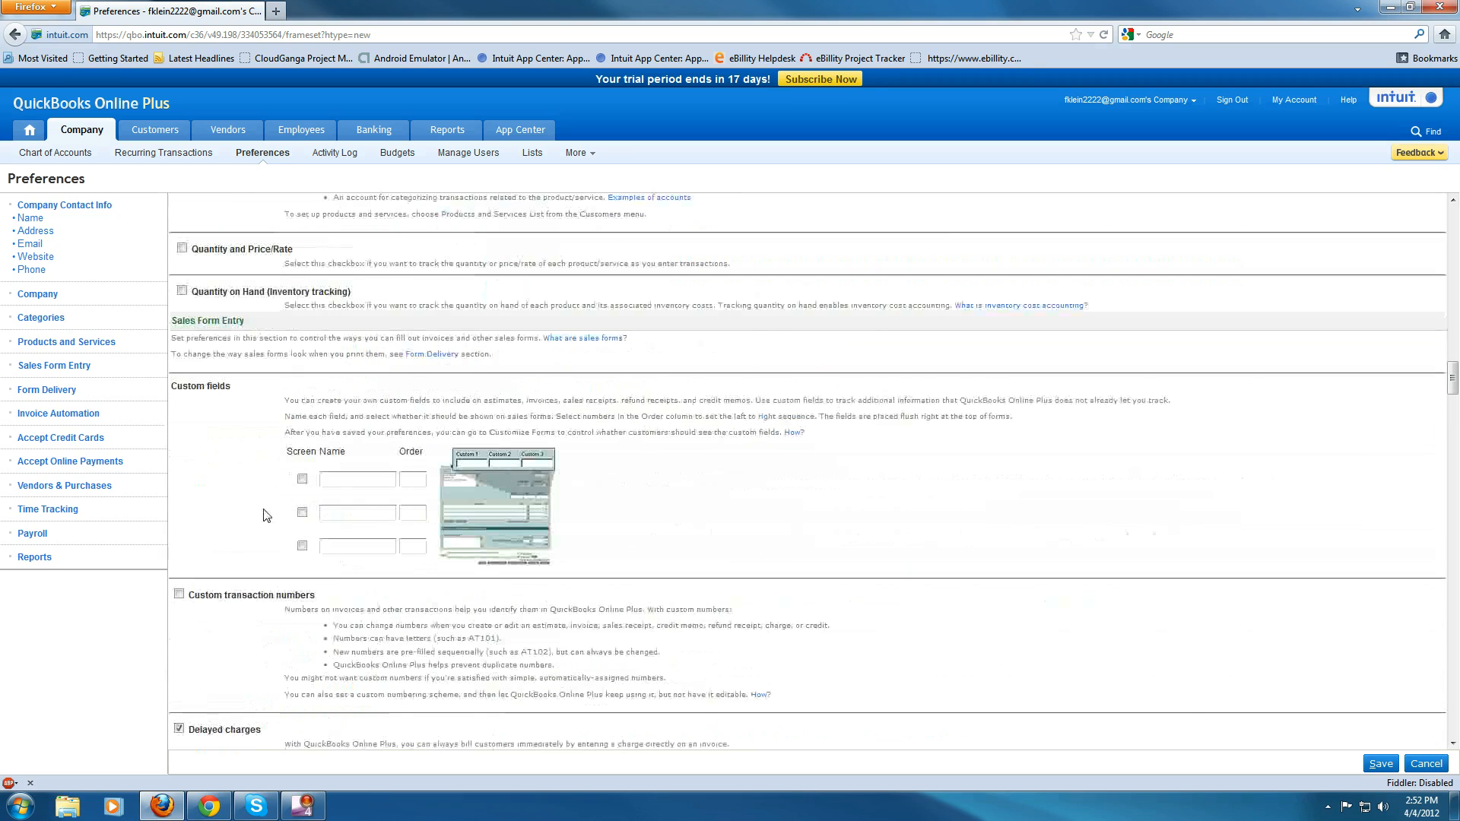
{"action": "scroll", "coordinate": [504, 468], "scroll_direction": "down", "scroll_amount": 12}
{"action": "scroll", "coordinate": [286, 518], "scroll_direction": "down", "scroll_amount": 15}
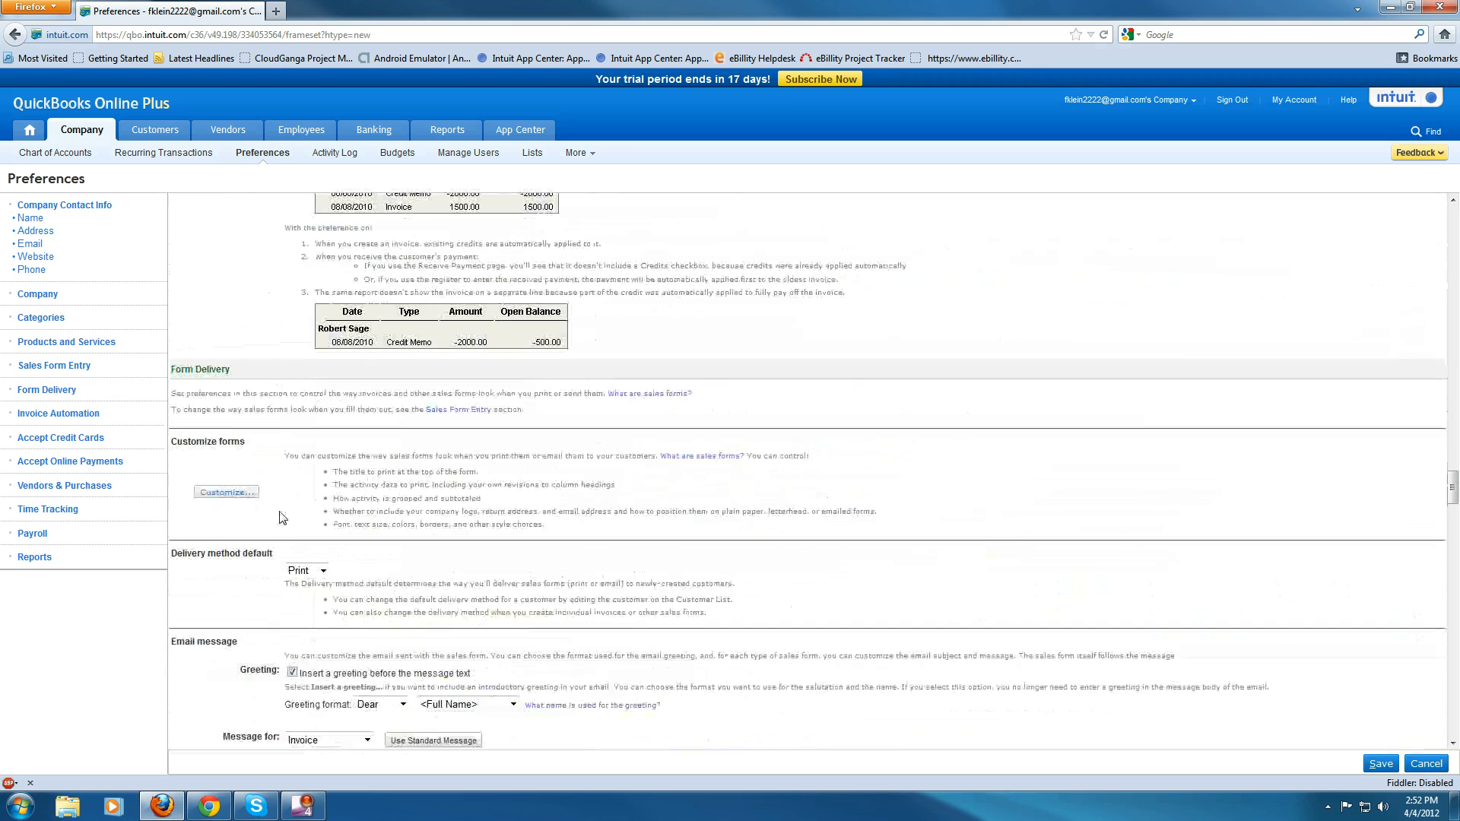
{"action": "scroll", "coordinate": [279, 520], "scroll_direction": "down", "scroll_amount": 15}
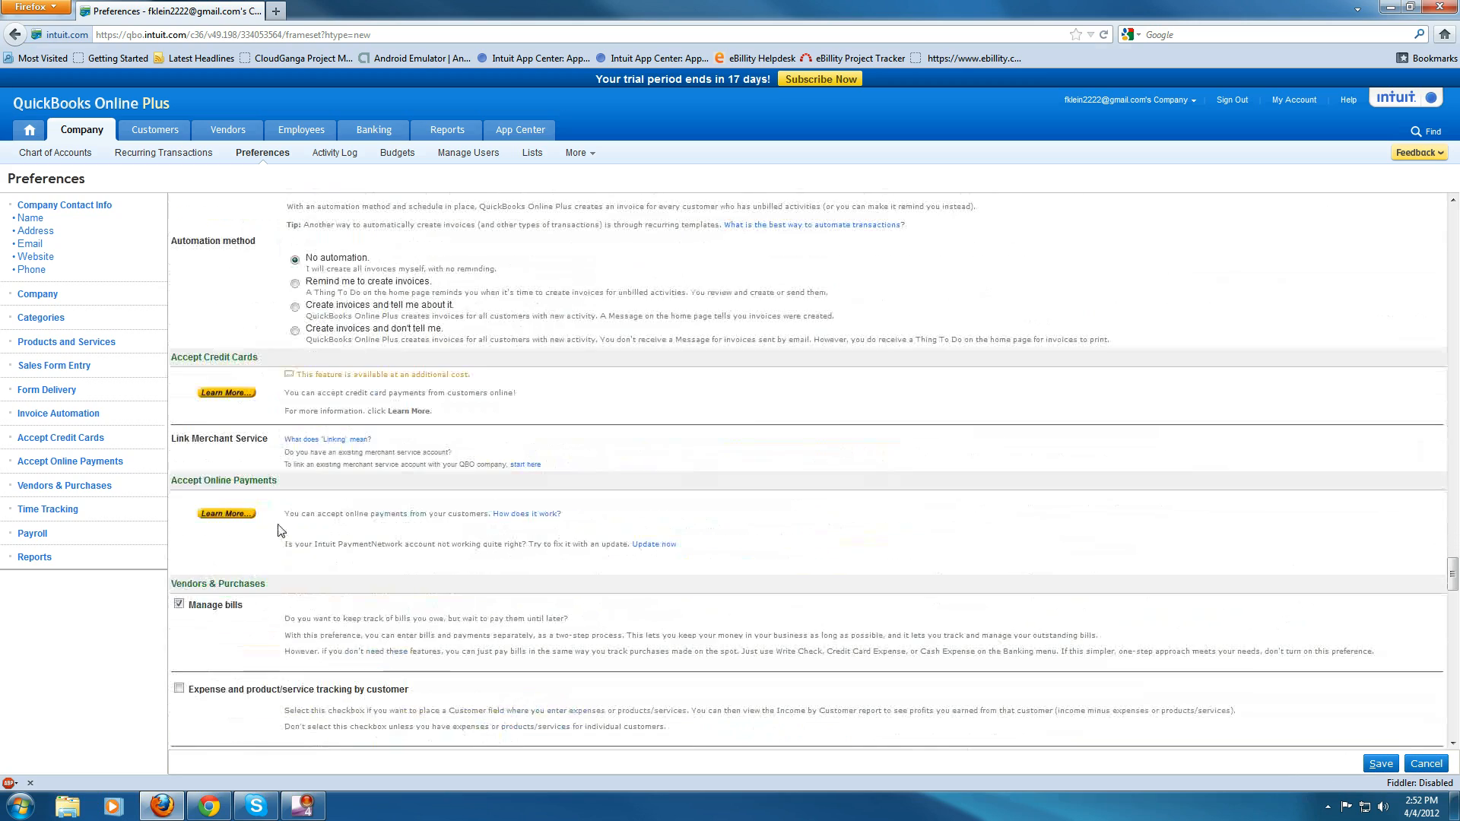
{"action": "scroll", "coordinate": [280, 517], "scroll_direction": "down", "scroll_amount": 20}
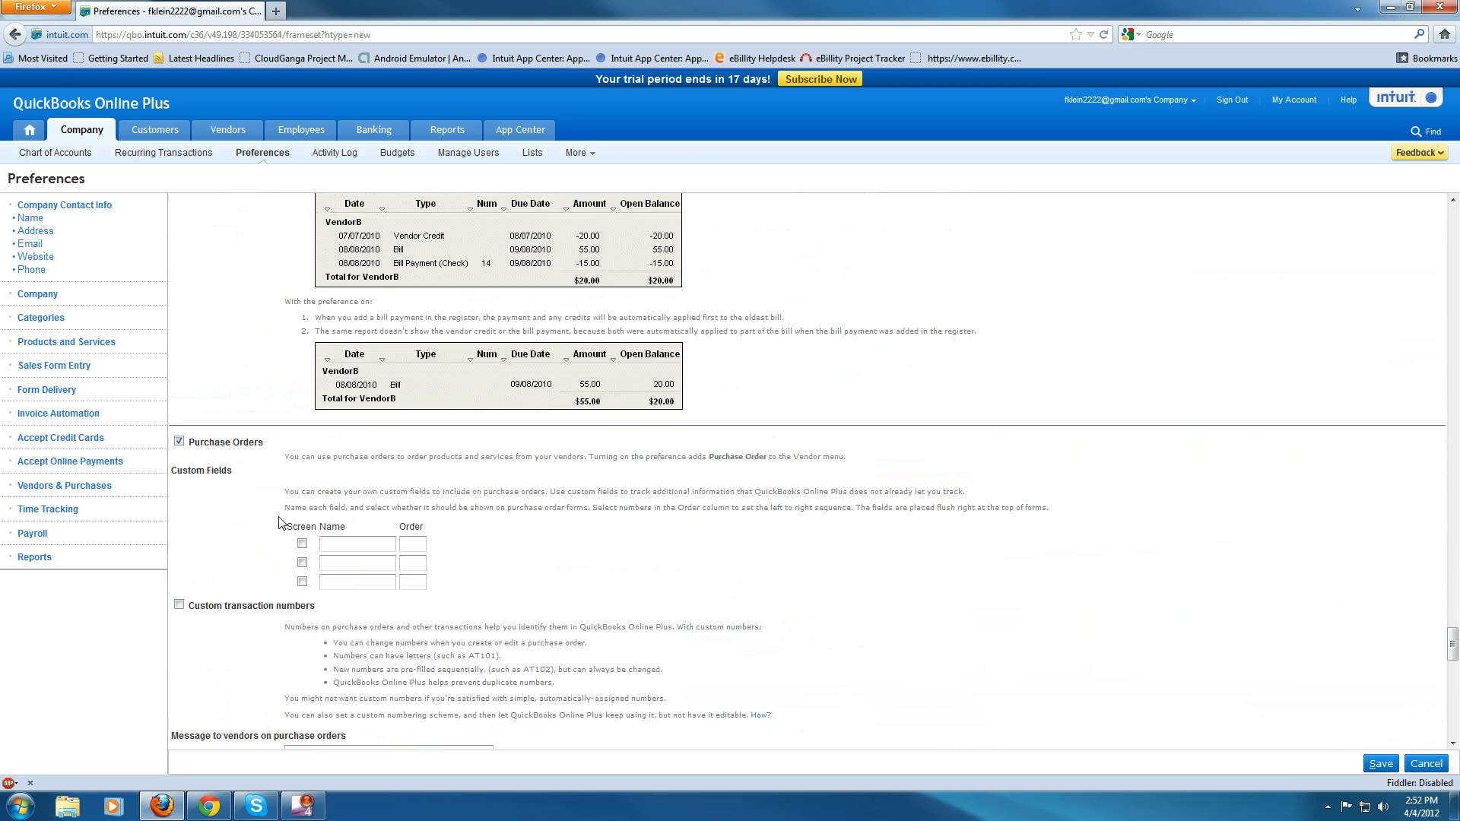
{"action": "scroll", "coordinate": [280, 515], "scroll_direction": "down", "scroll_amount": 3}
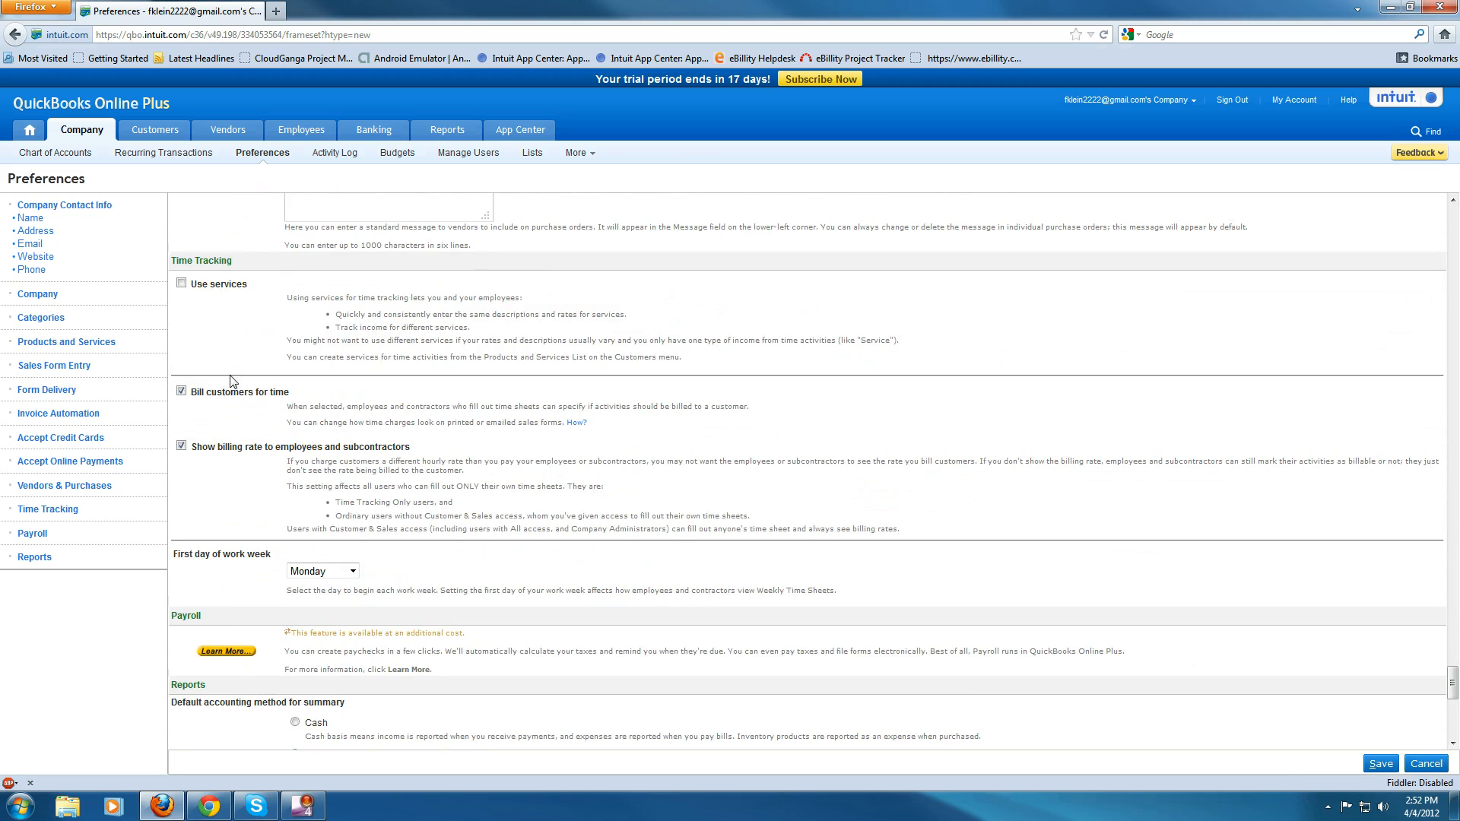
{"action": "left_click", "coordinate": [181, 283]}
{"action": "left_click", "coordinate": [1378, 765]}
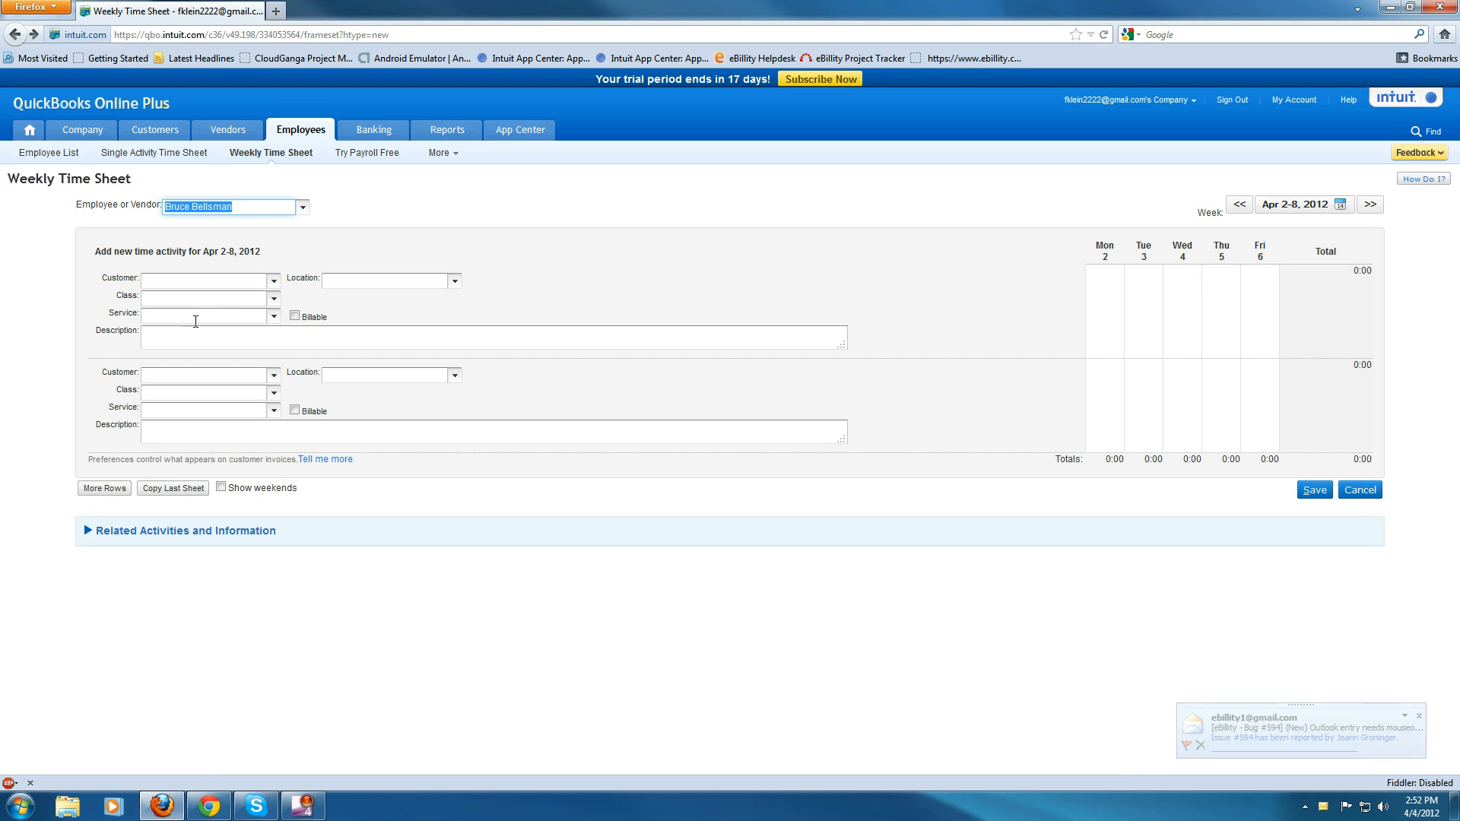
{"action": "left_click", "coordinate": [272, 318]}
{"action": "left_click", "coordinate": [274, 319]}
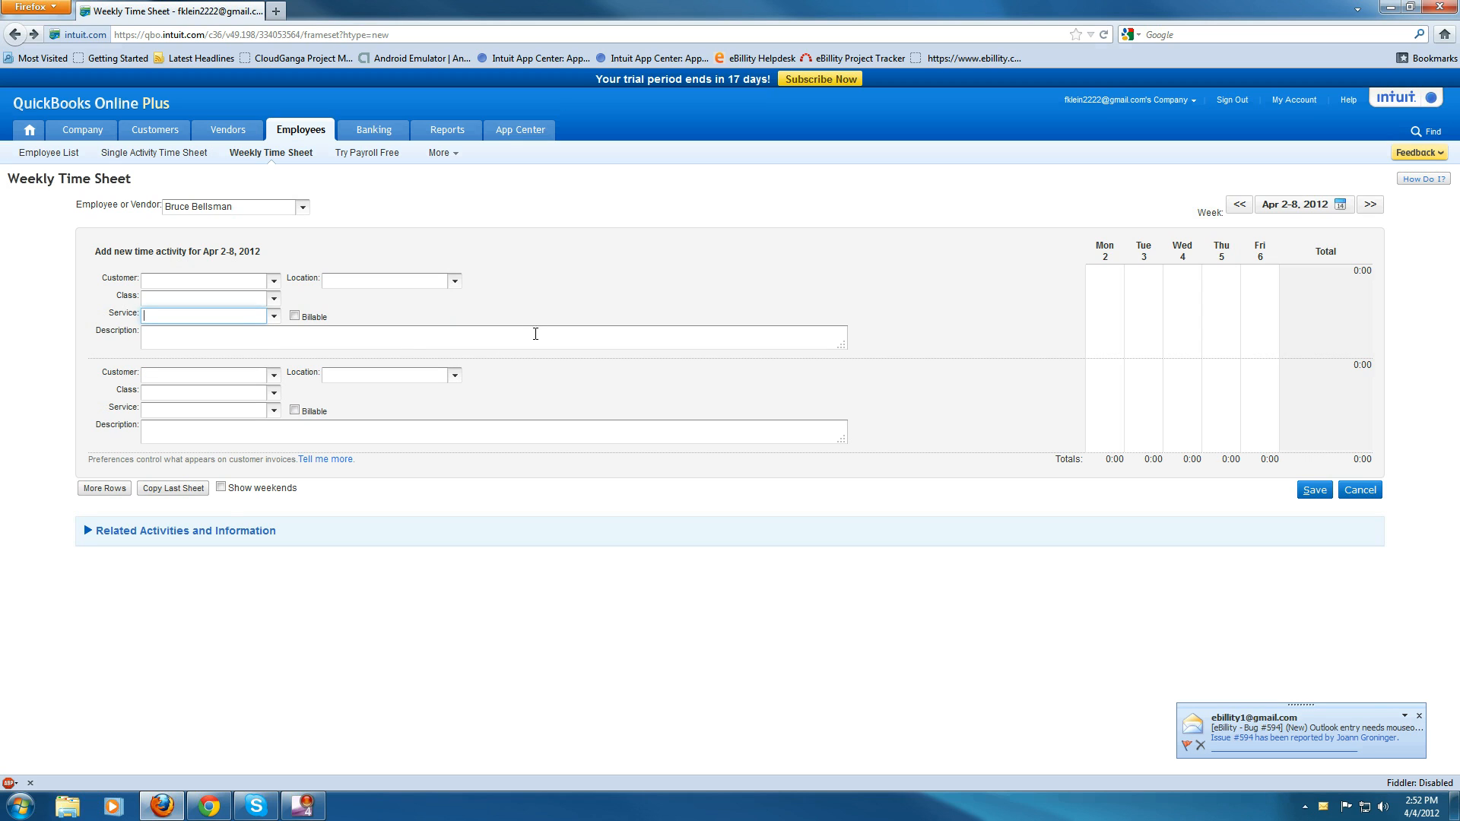
{"action": "left_click", "coordinate": [296, 319]}
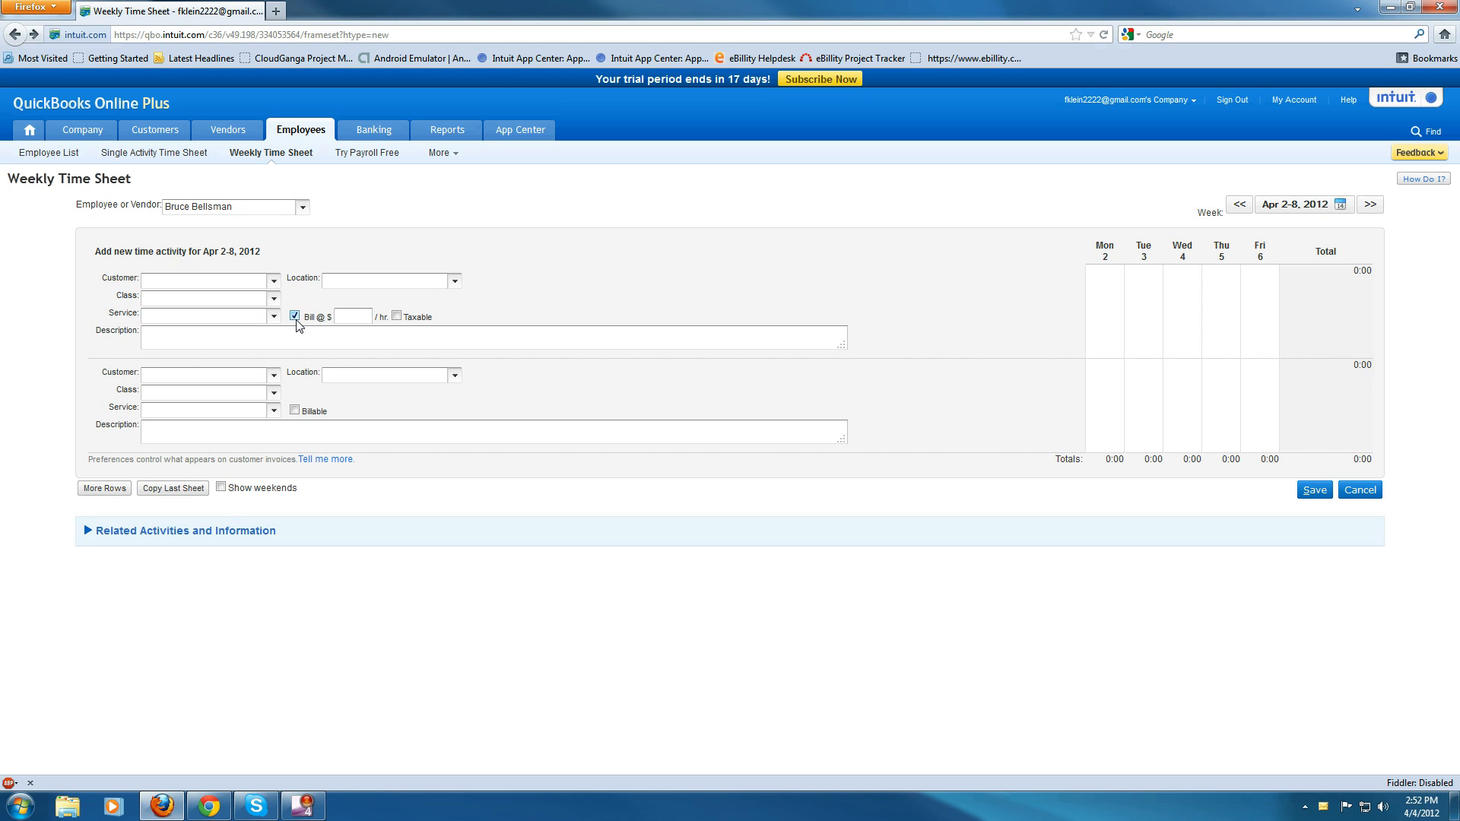
{"action": "left_click", "coordinate": [342, 317]}
{"action": "left_click", "coordinate": [295, 317]}
- Set the first time activity's customer to Walmart:Route 66 Store and open the Class list
{"action": "left_click", "coordinate": [274, 281]}
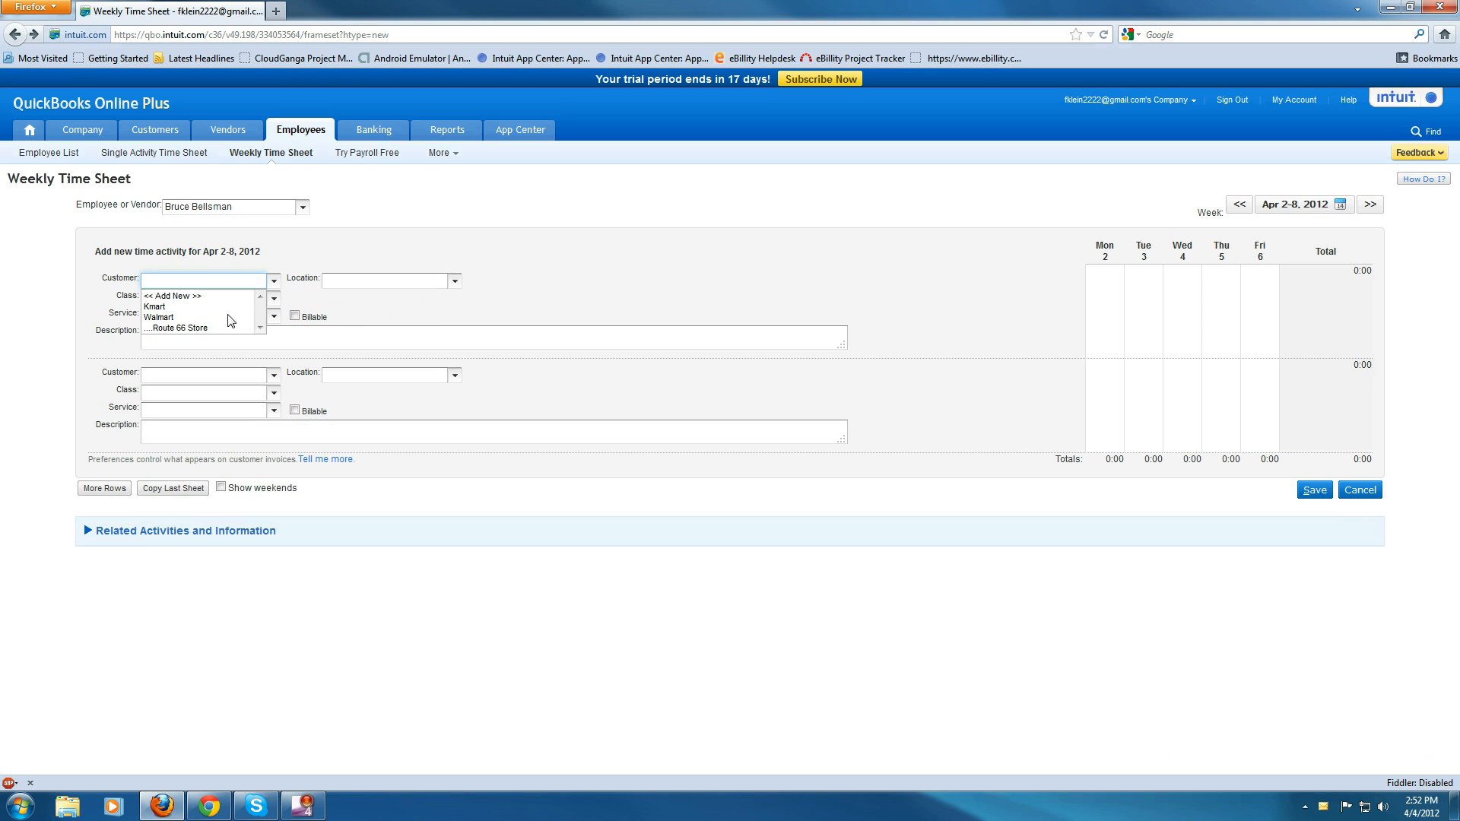
{"action": "left_click", "coordinate": [162, 317]}
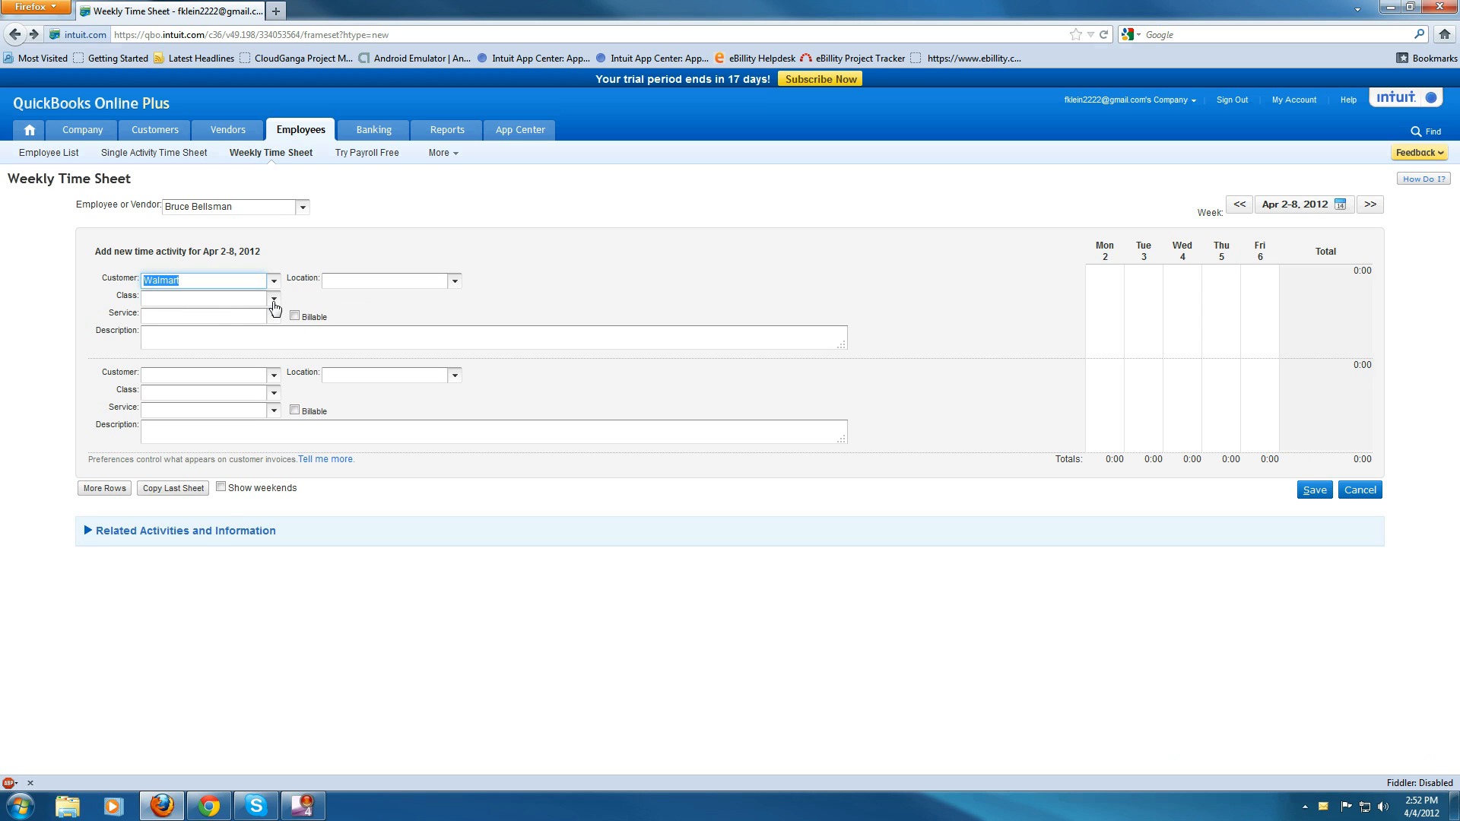
{"action": "left_click", "coordinate": [274, 281]}
{"action": "left_click", "coordinate": [173, 330]}
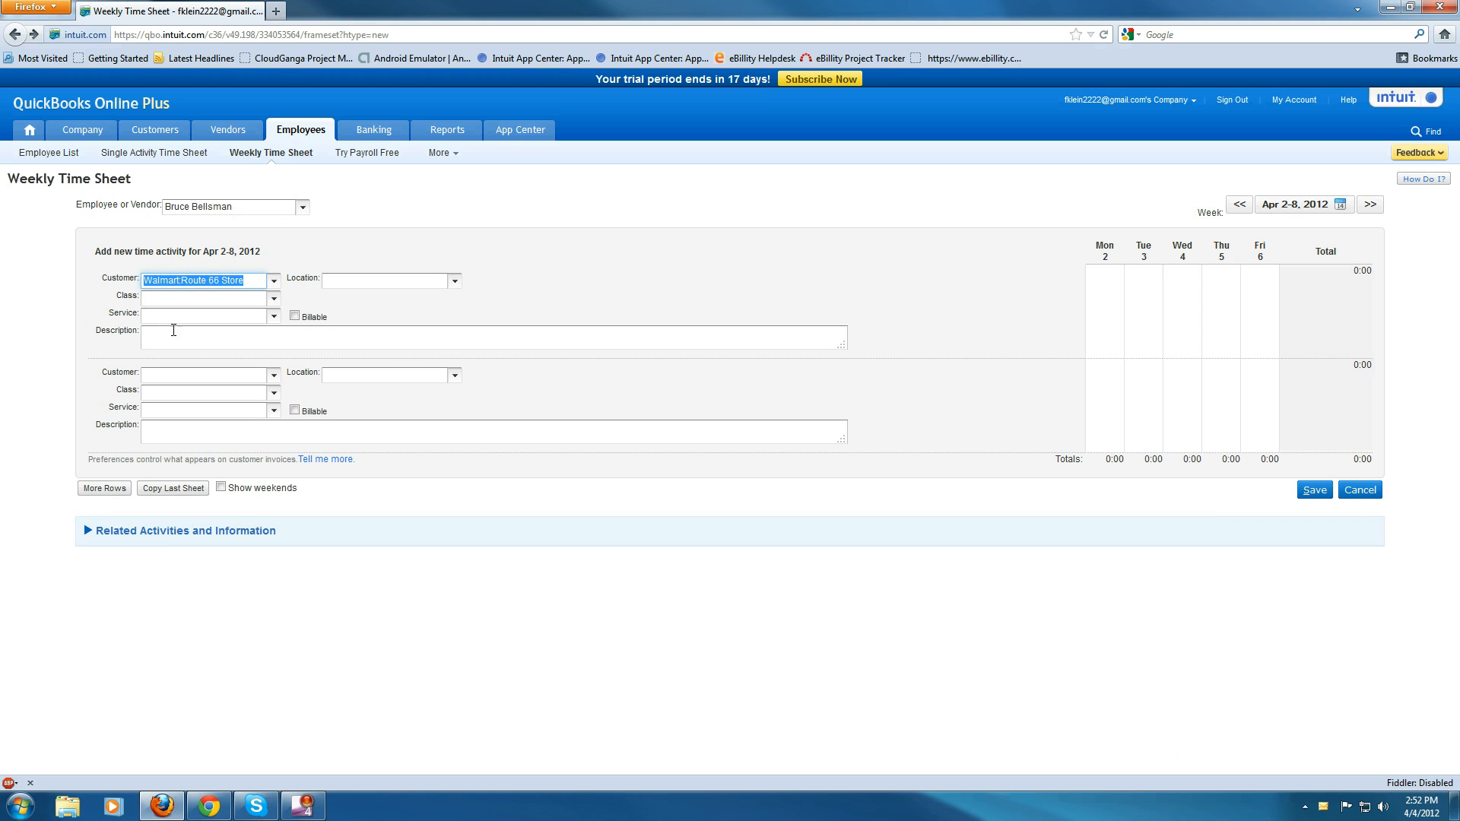
{"action": "left_click", "coordinate": [273, 301]}
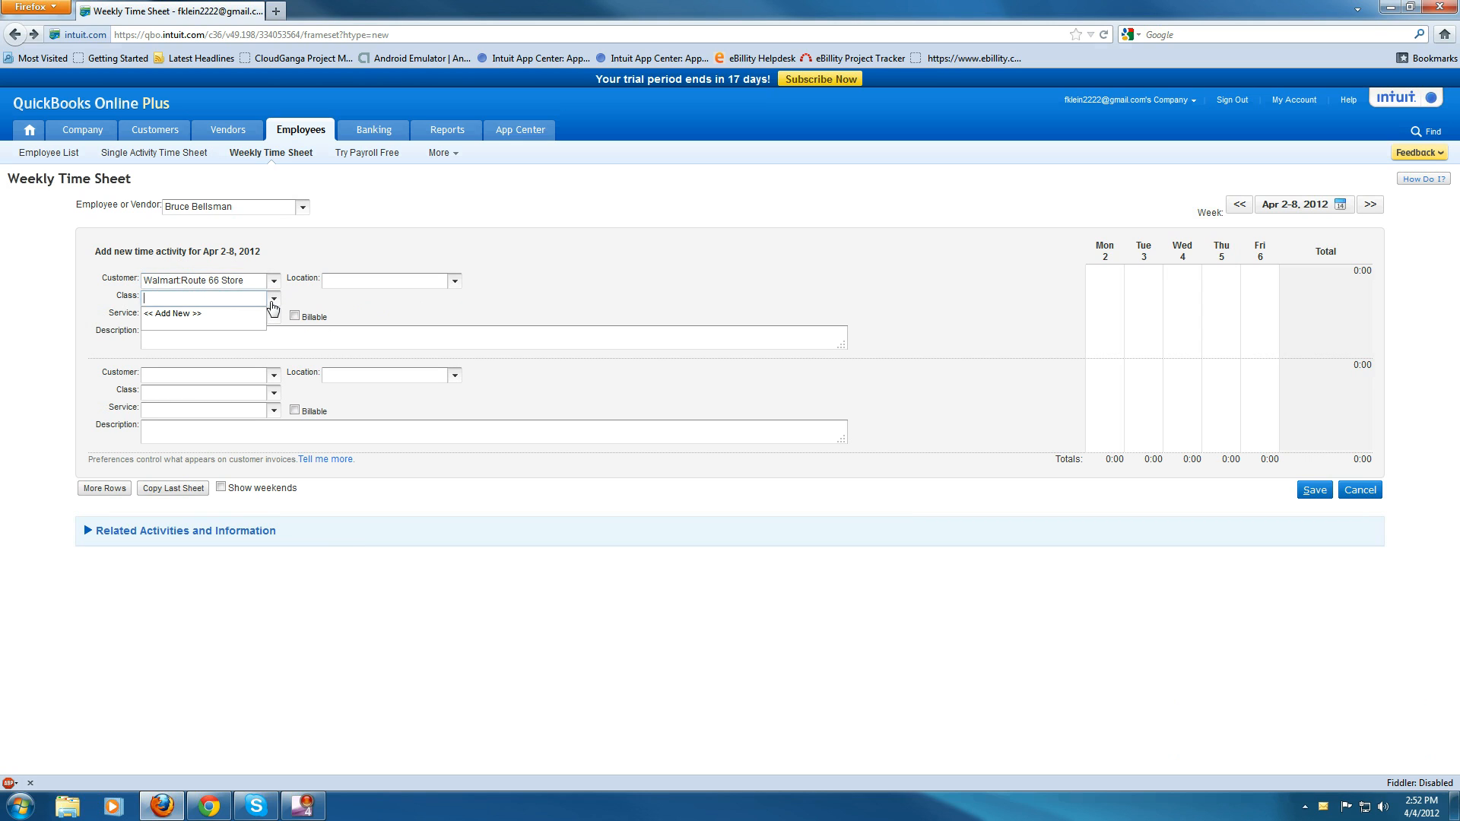
{"action": "left_click", "coordinate": [274, 316]}
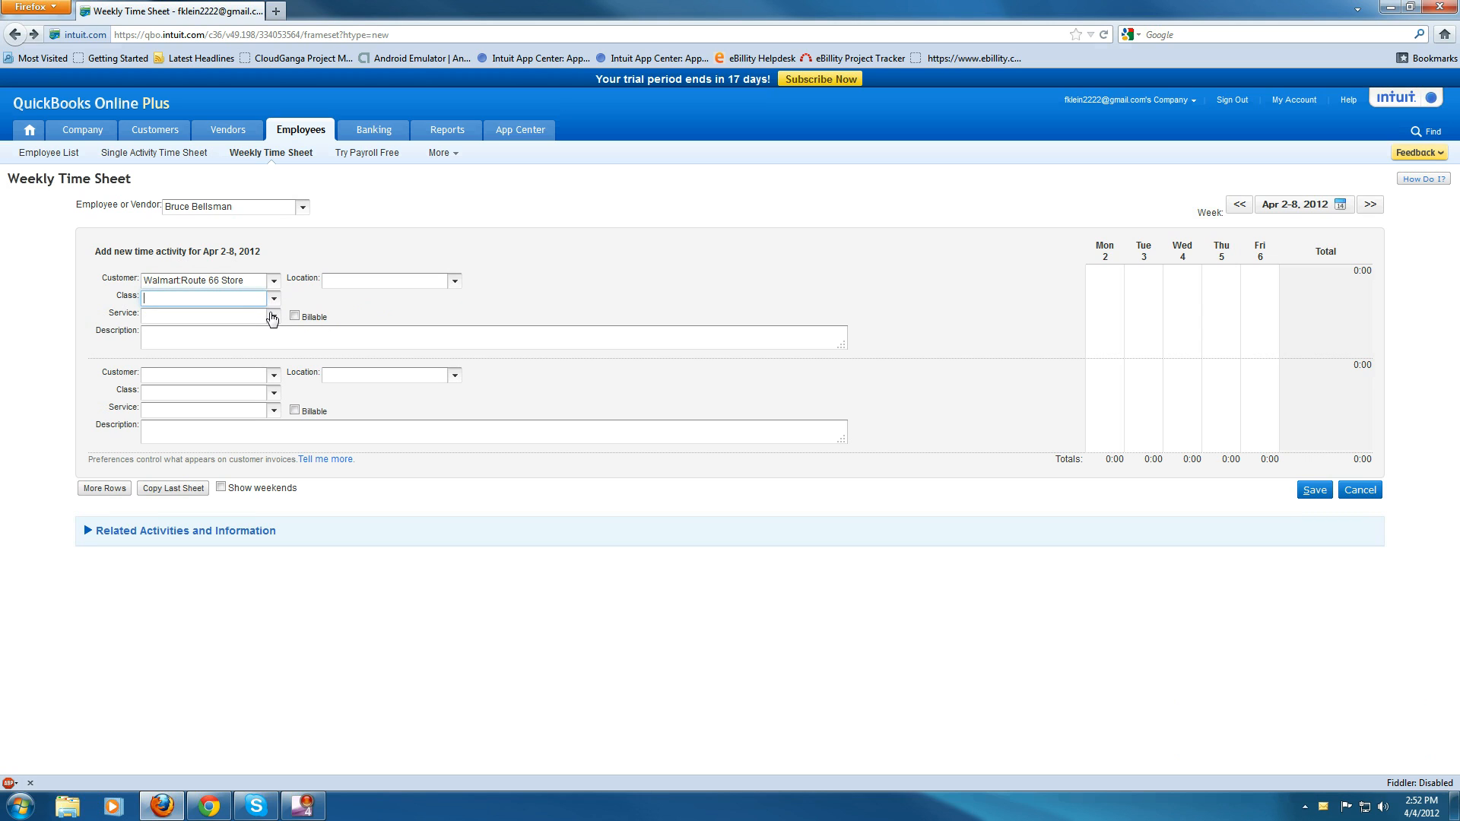
- Set the first time activity's service to Cutting Grass and mark it billable
{"action": "left_click", "coordinate": [158, 352]}
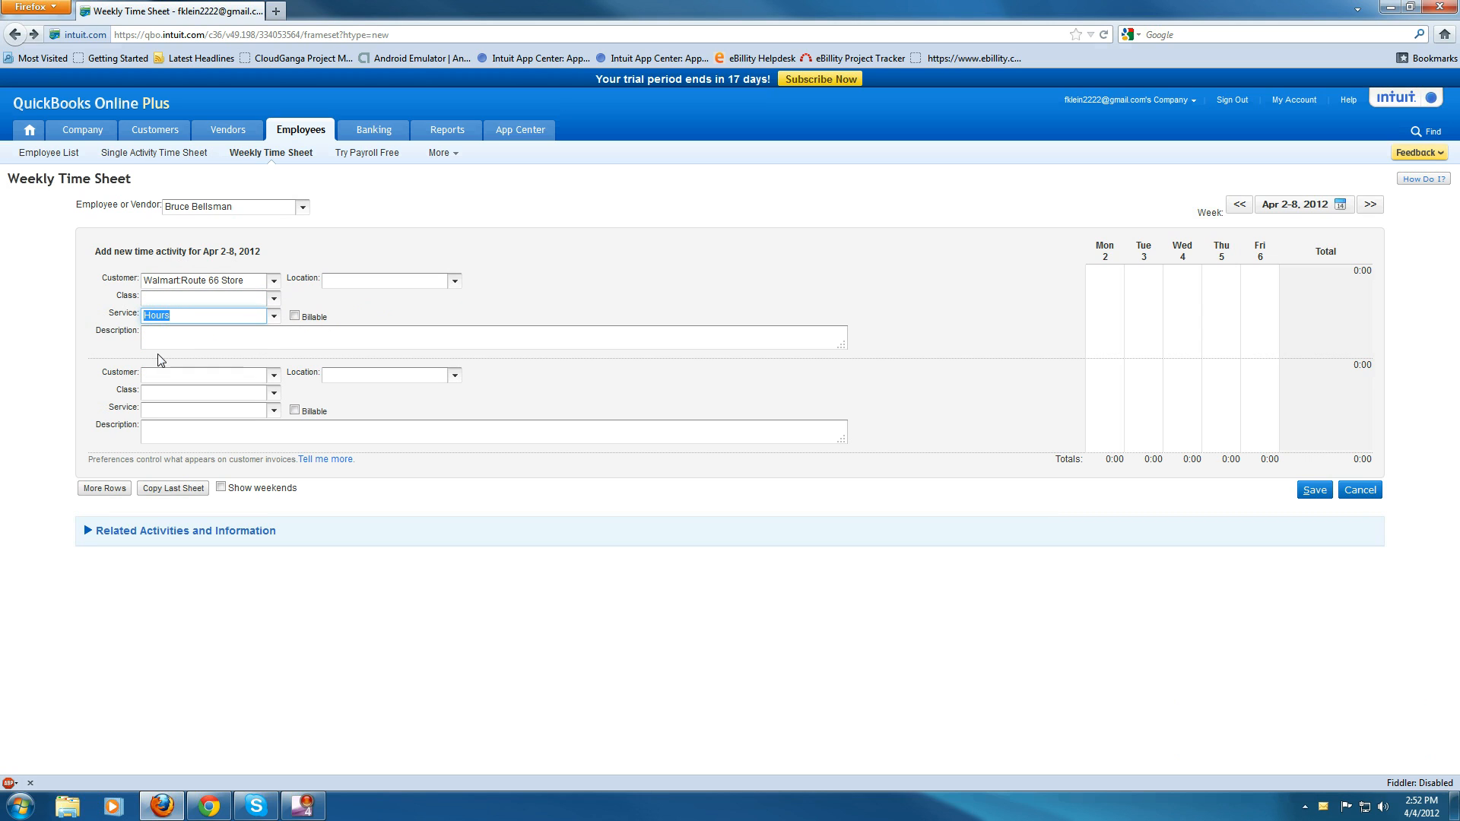
{"action": "left_click", "coordinate": [274, 316]}
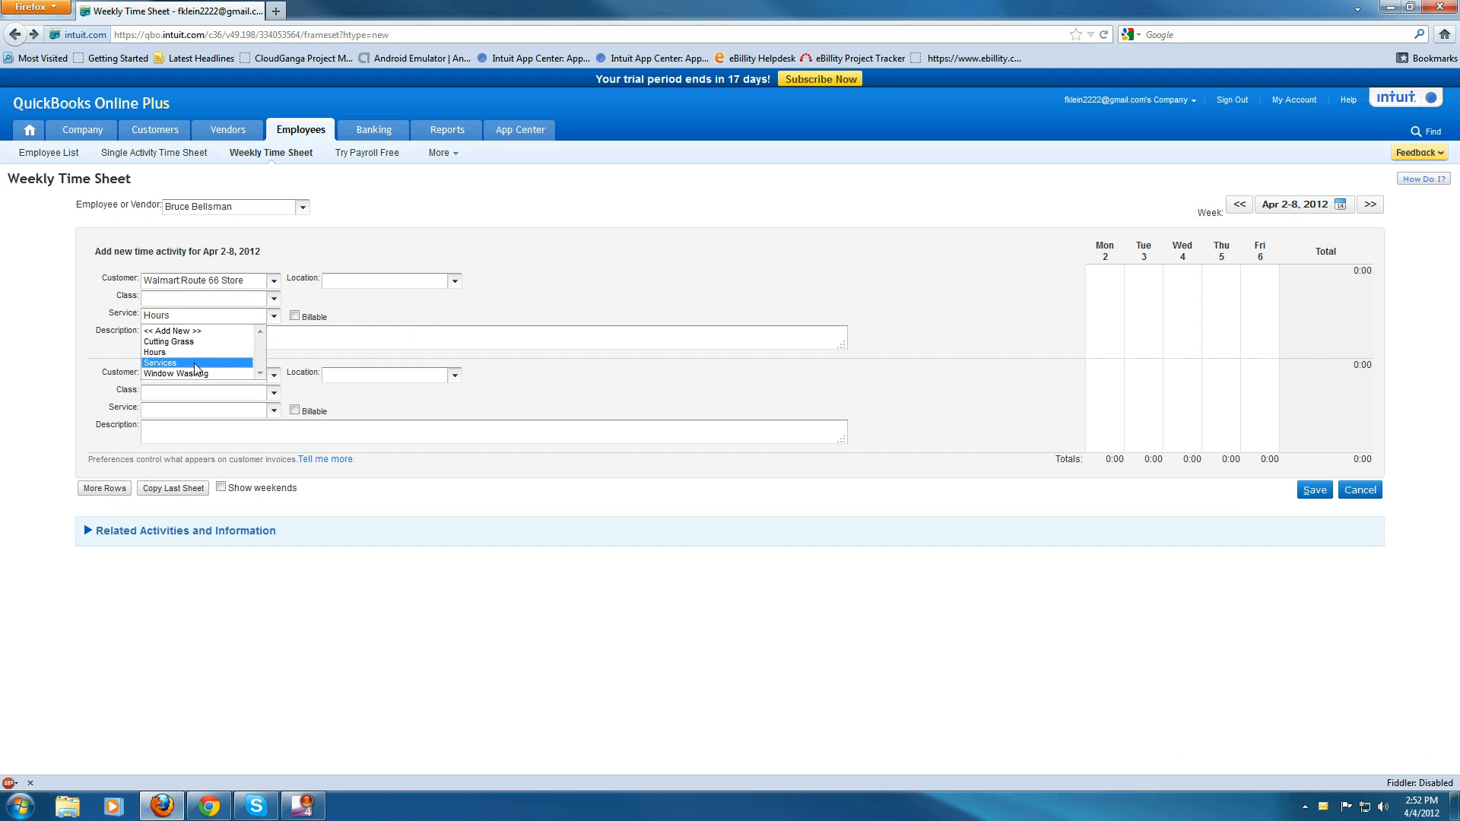
{"action": "left_click", "coordinate": [190, 363]}
{"action": "left_click", "coordinate": [274, 316]}
{"action": "left_click", "coordinate": [257, 338]}
{"action": "left_click", "coordinate": [295, 315]}
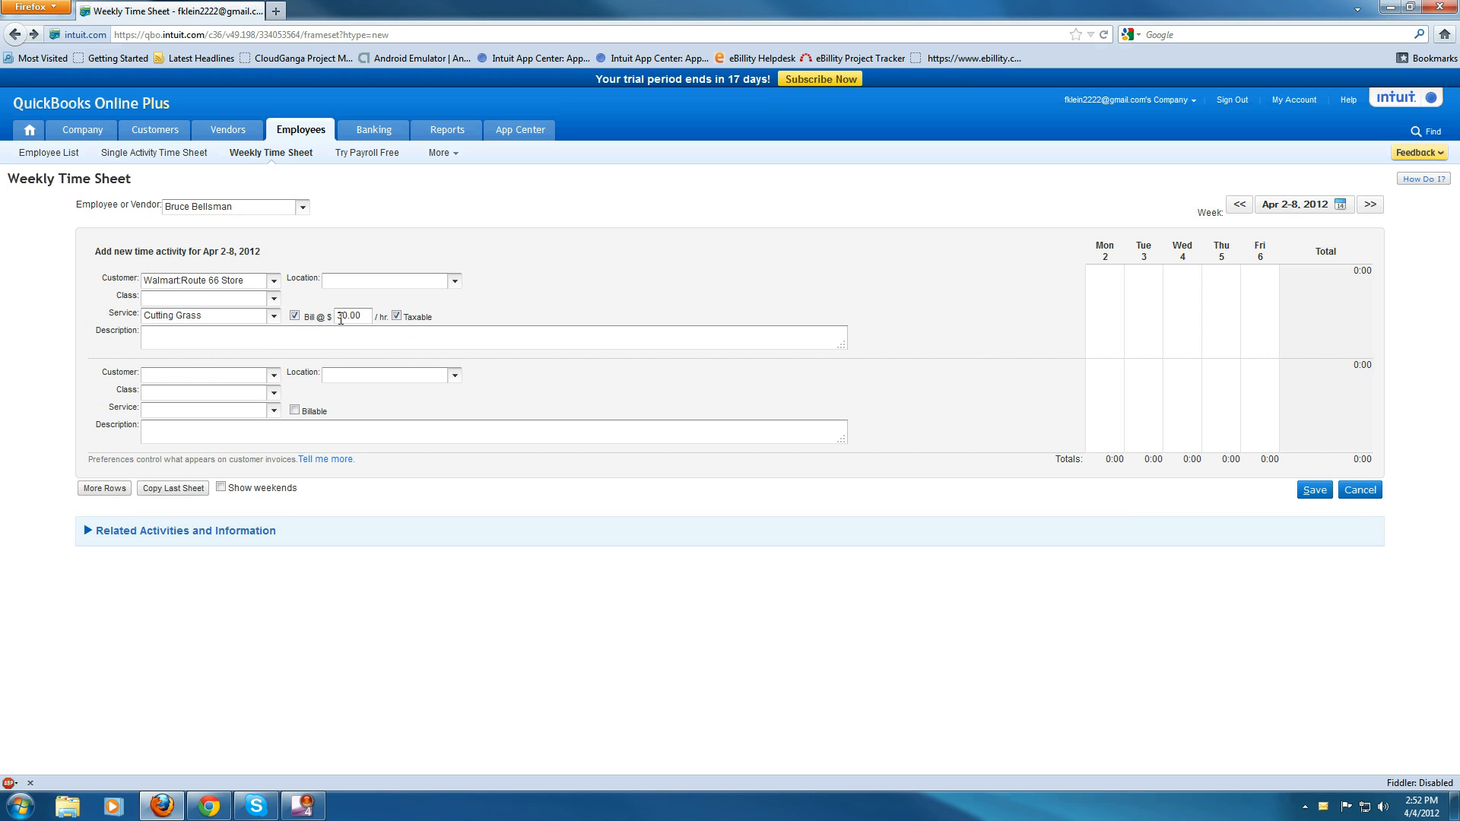
- Change the activity's billing rate to 40.00 per hour
{"action": "left_click_drag", "start_coordinate": [363, 317], "coordinate": [335, 320]}
{"action": "left_click", "coordinate": [349, 321]}
{"action": "key", "text": "BackSpace"}
{"action": "key", "text": "BackSpace"}
{"action": "type", "text": ".00"}
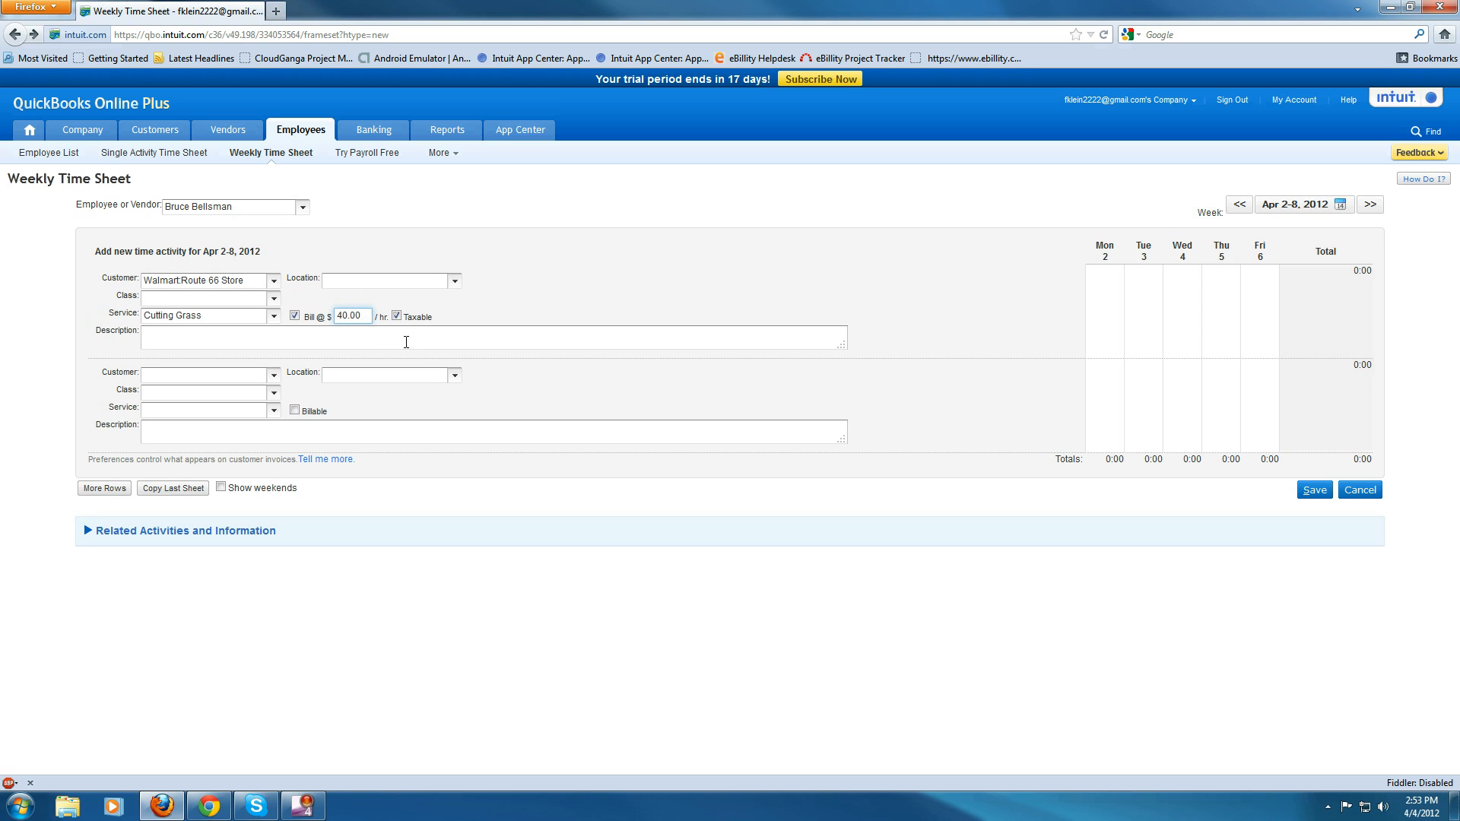
- Switch to the Chrome window and open its Weekly Time Sheet
{"action": "left_click", "coordinate": [295, 412]}
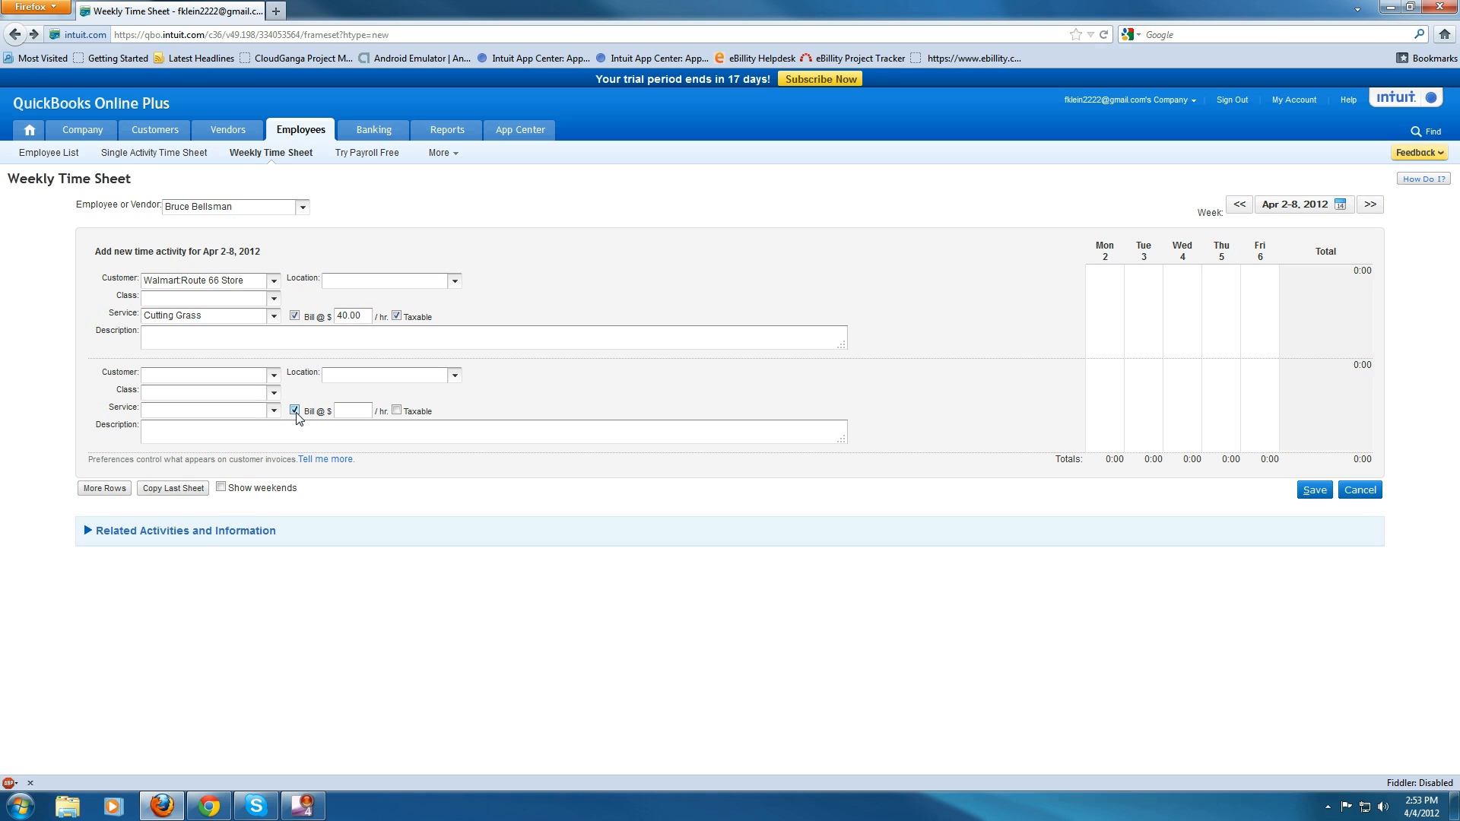
{"action": "left_click", "coordinate": [295, 411]}
{"action": "left_click", "coordinate": [209, 807]}
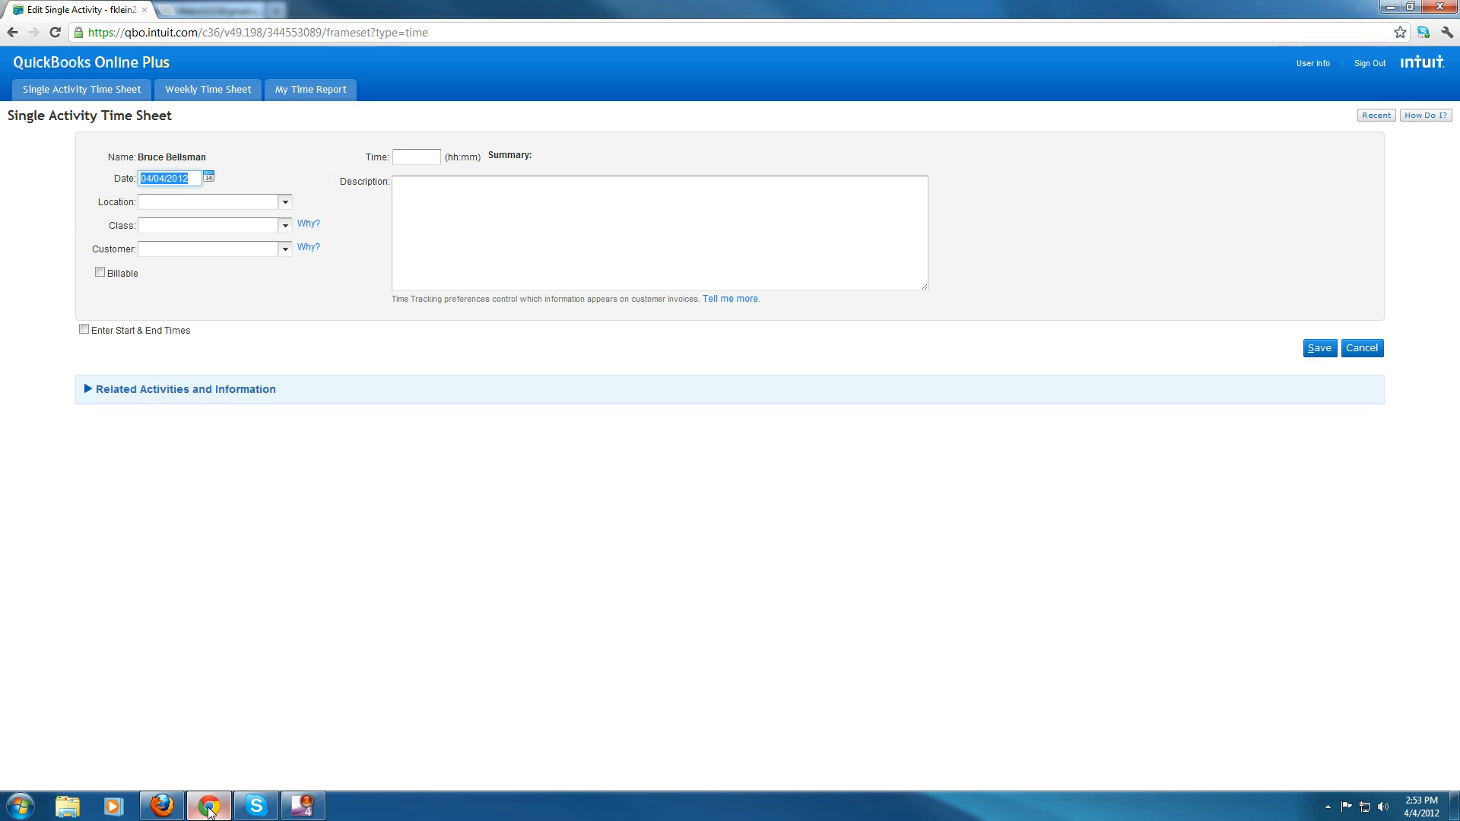
{"action": "left_click", "coordinate": [220, 92]}
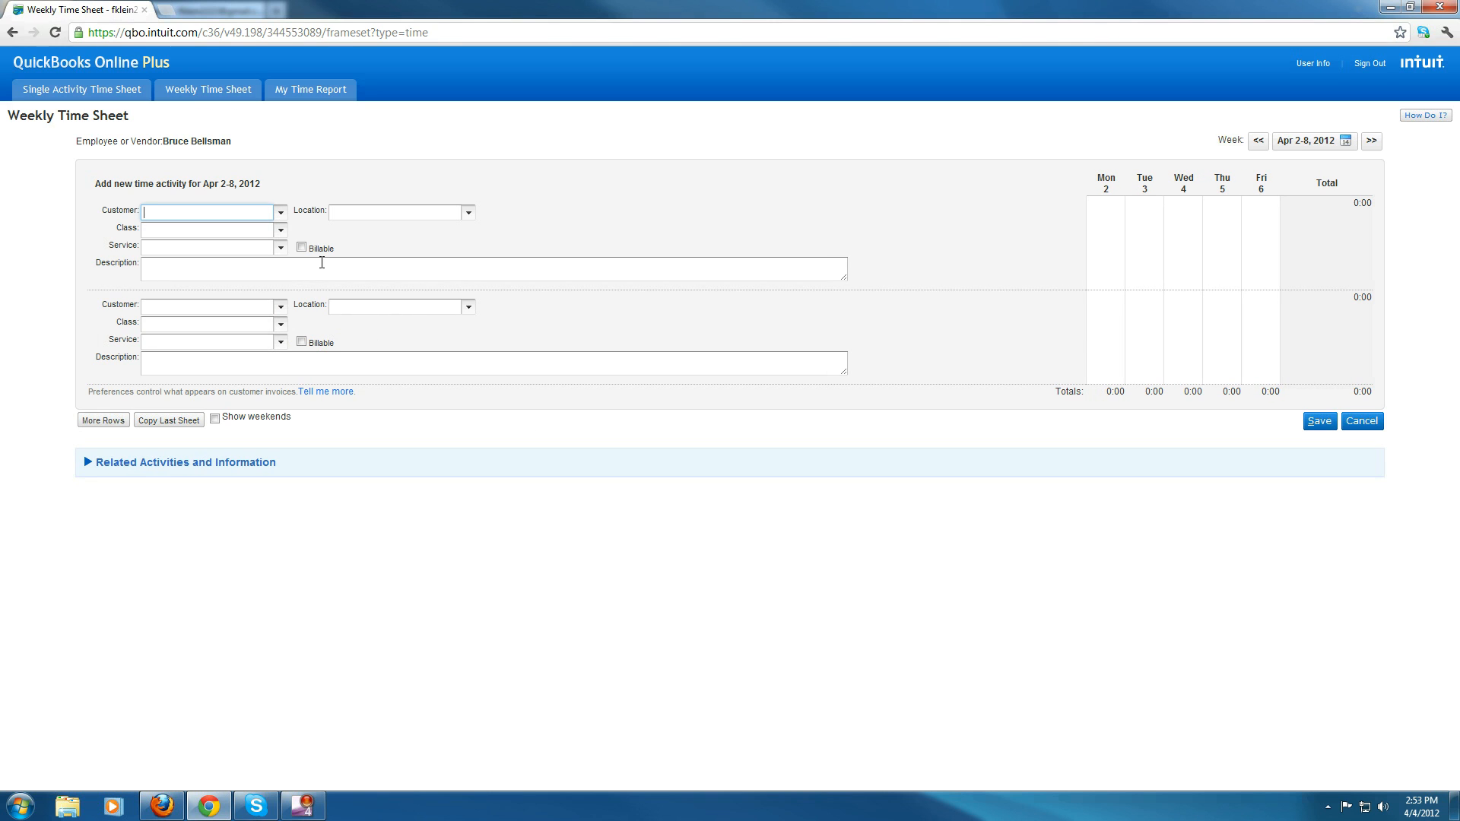
- Fill the first activity with customer Walmart:Route 66 Store and service Cutting Grass, and mark it billable
{"action": "left_click", "coordinate": [281, 213]}
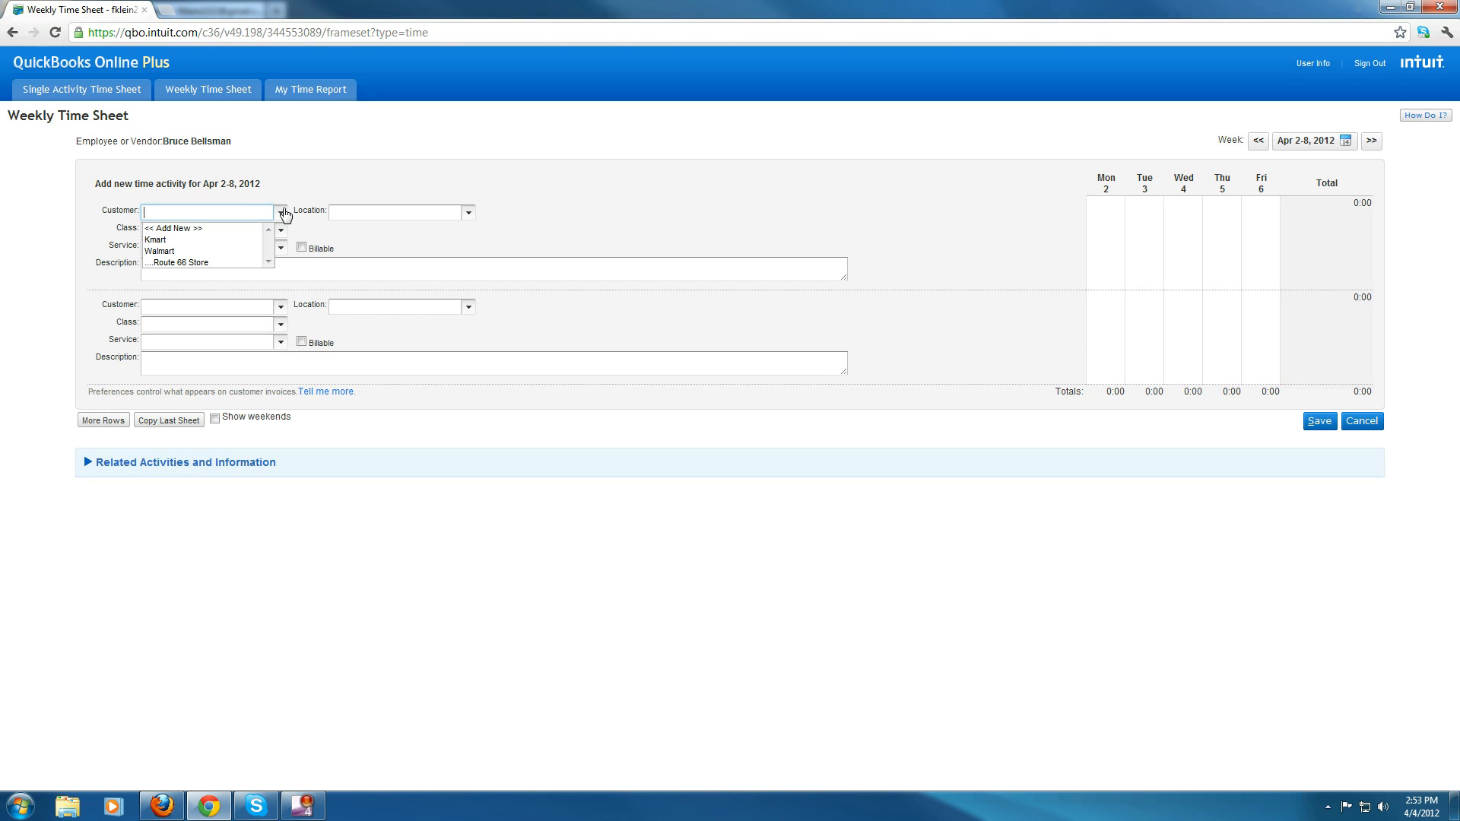
{"action": "left_click", "coordinate": [196, 264]}
{"action": "left_click", "coordinate": [281, 248]}
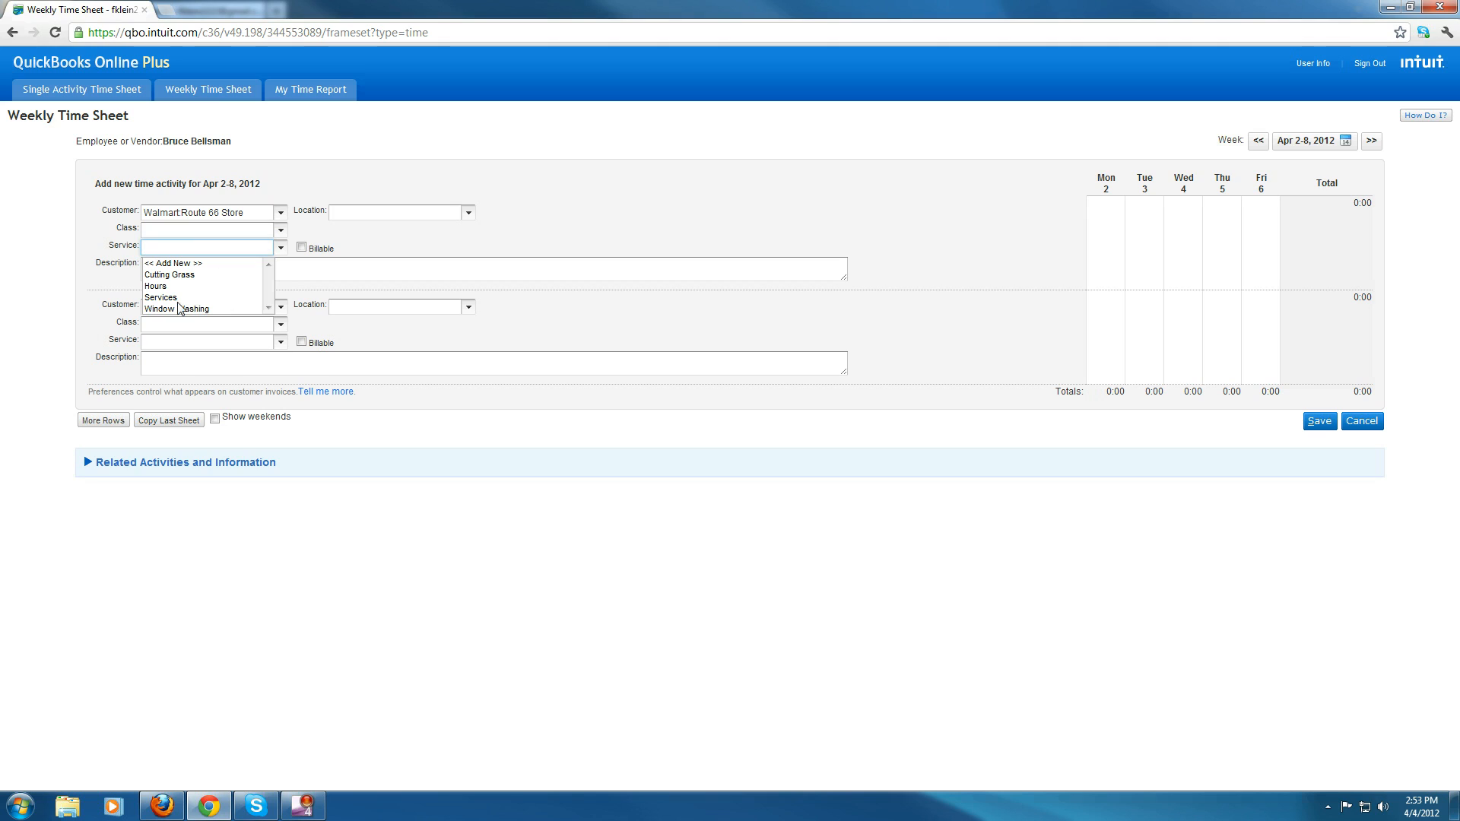
{"action": "left_click", "coordinate": [176, 275]}
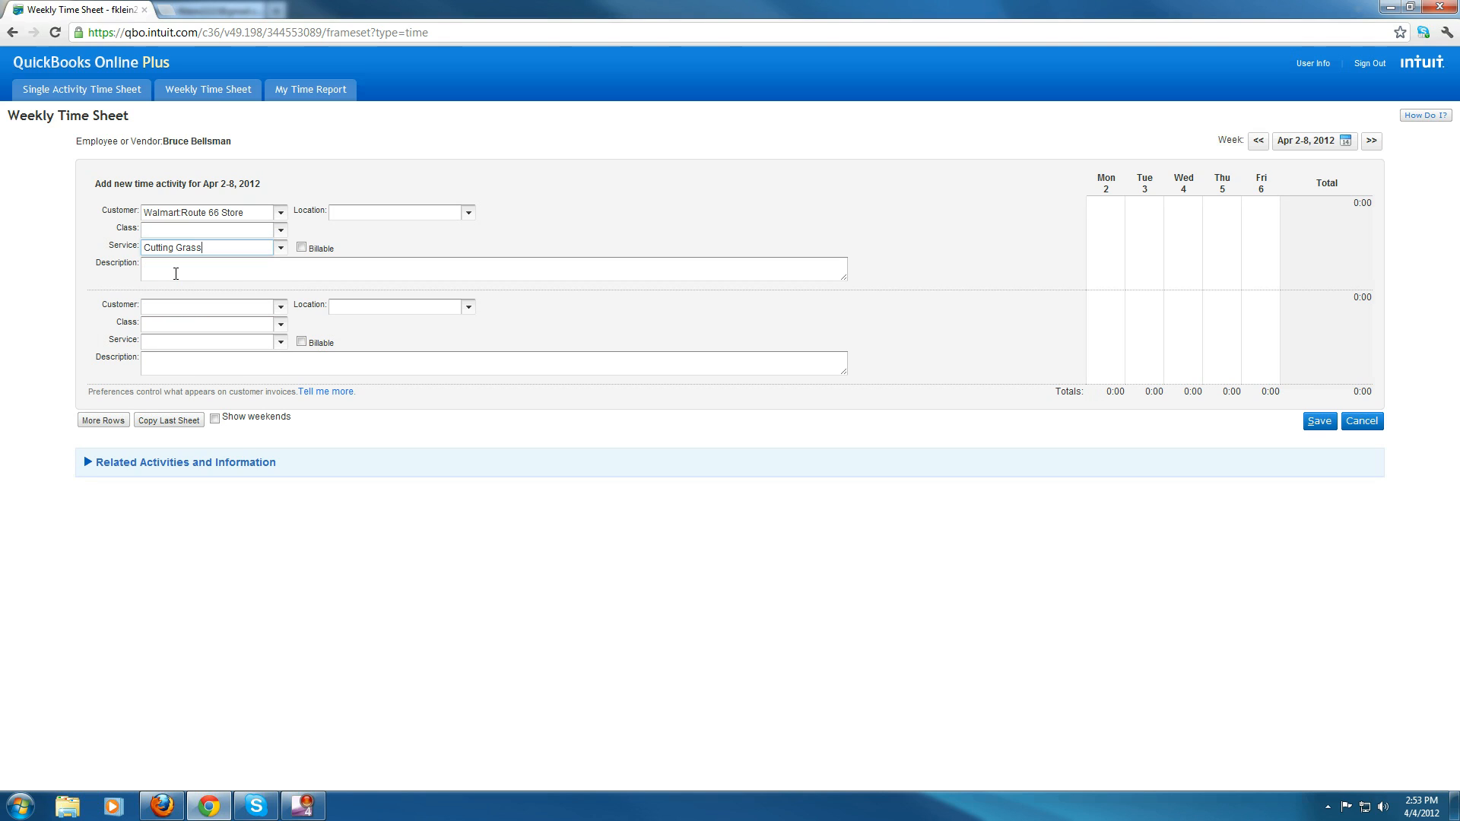
{"action": "left_click", "coordinate": [301, 248]}
{"action": "left_click", "coordinate": [384, 251]}
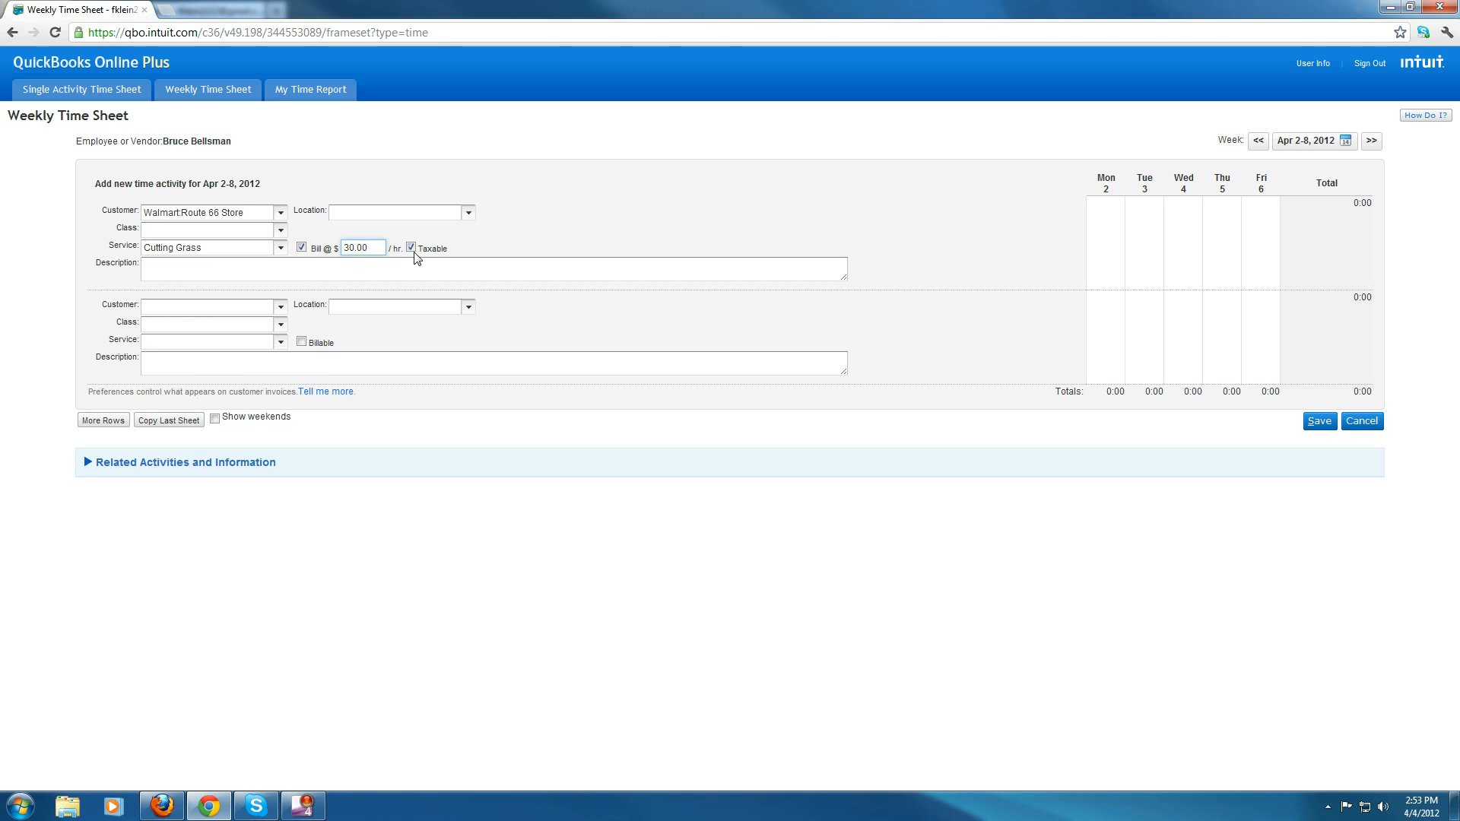
{"action": "left_click", "coordinate": [411, 249]}
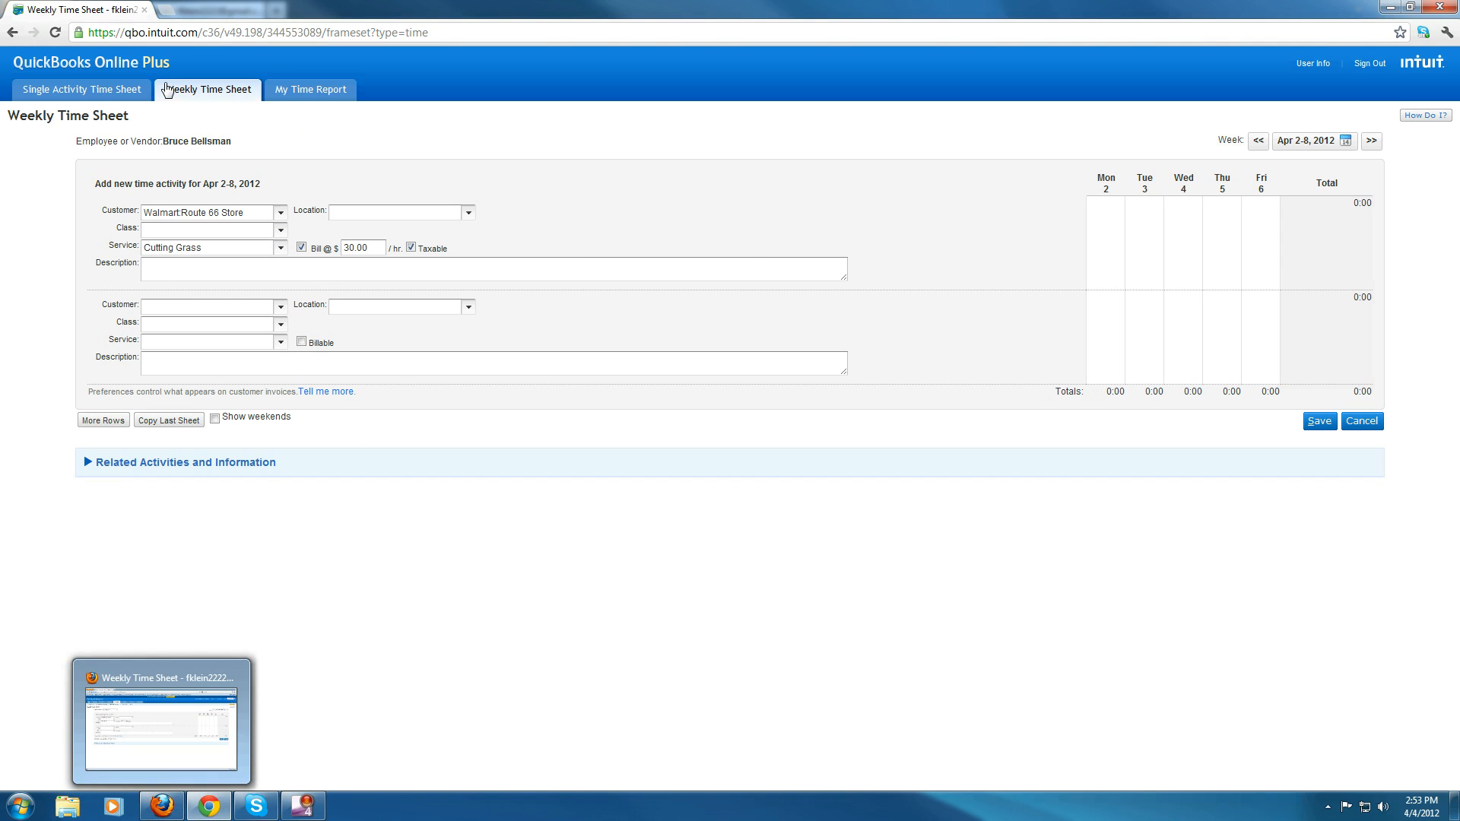
{"action": "left_click_drag", "start_coordinate": [90, 211], "coordinate": [1305, 305]}
{"action": "left_click", "coordinate": [1211, 241]}
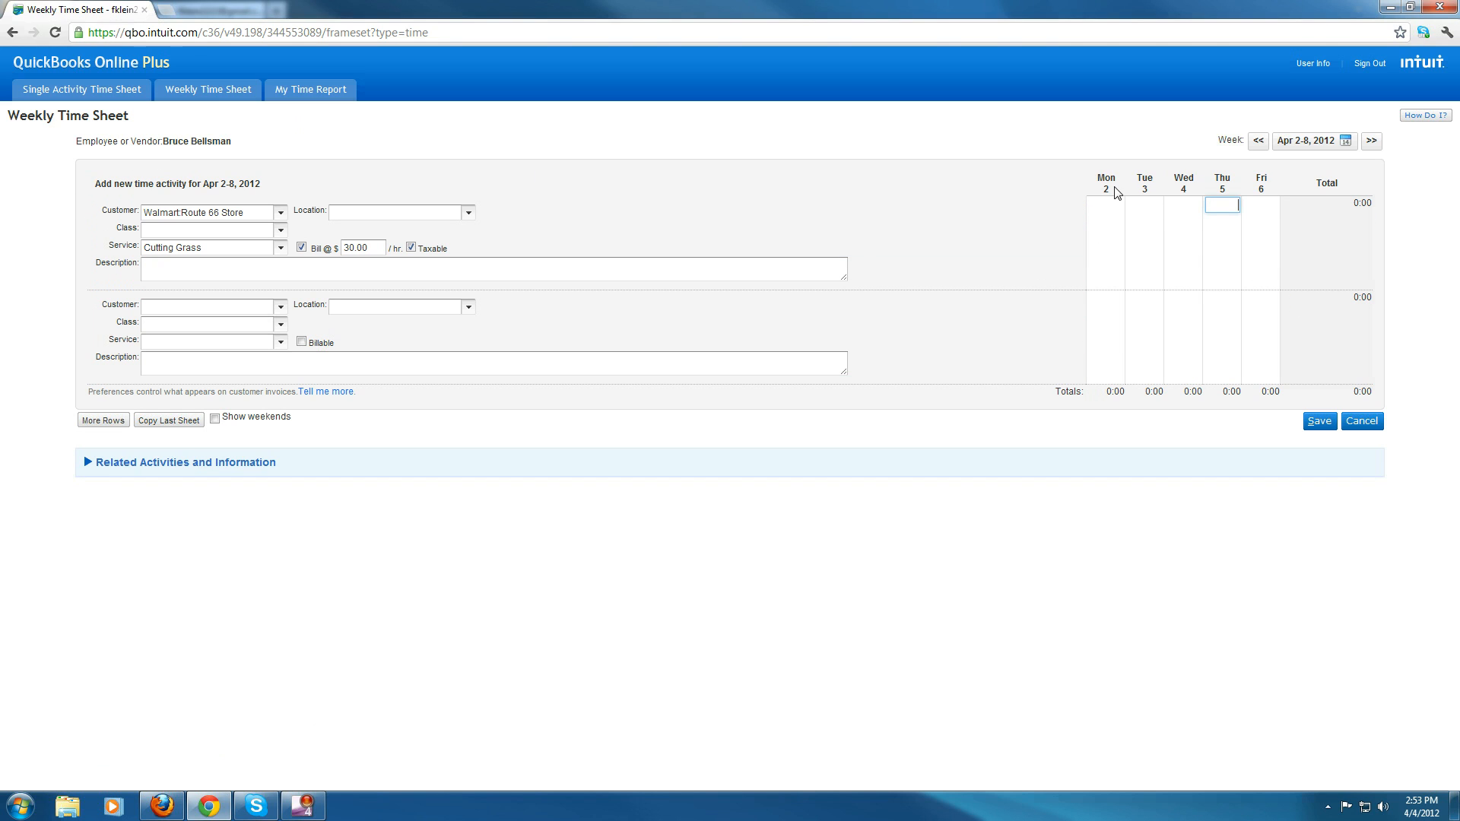
{"action": "left_click", "coordinate": [1104, 205]}
{"action": "key", "text": "Tab"}
{"action": "key", "text": "Tab"}
{"action": "key", "text": "Tab"}
{"action": "key", "text": "Tab"}
- Back in Firefox, open the company preferences at Time Tracking and check the first day of work week options
{"action": "left_click", "coordinate": [161, 806]}
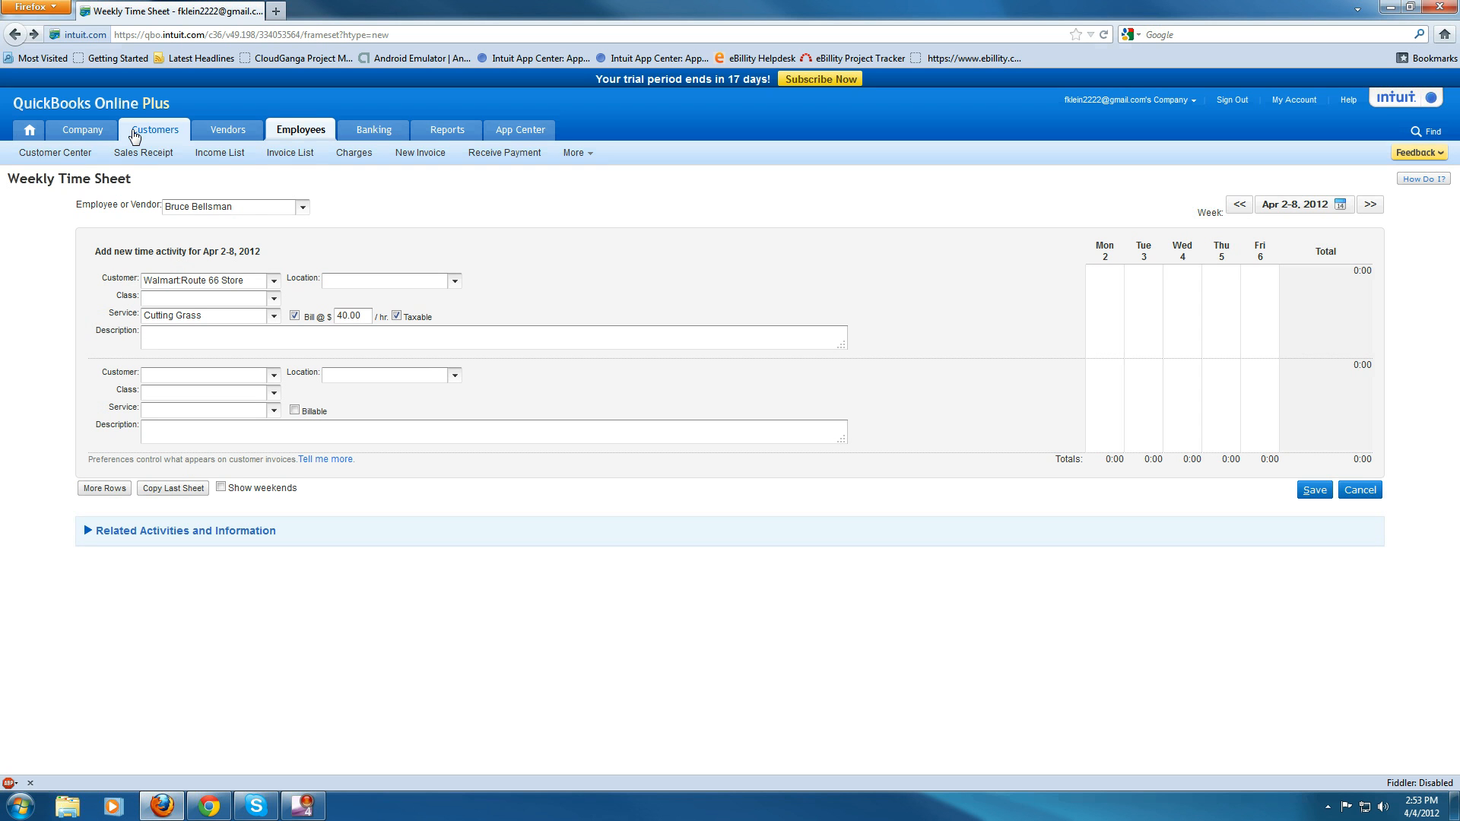
{"action": "mouse_move", "coordinate": [83, 133]}
{"action": "left_click", "coordinate": [253, 153]}
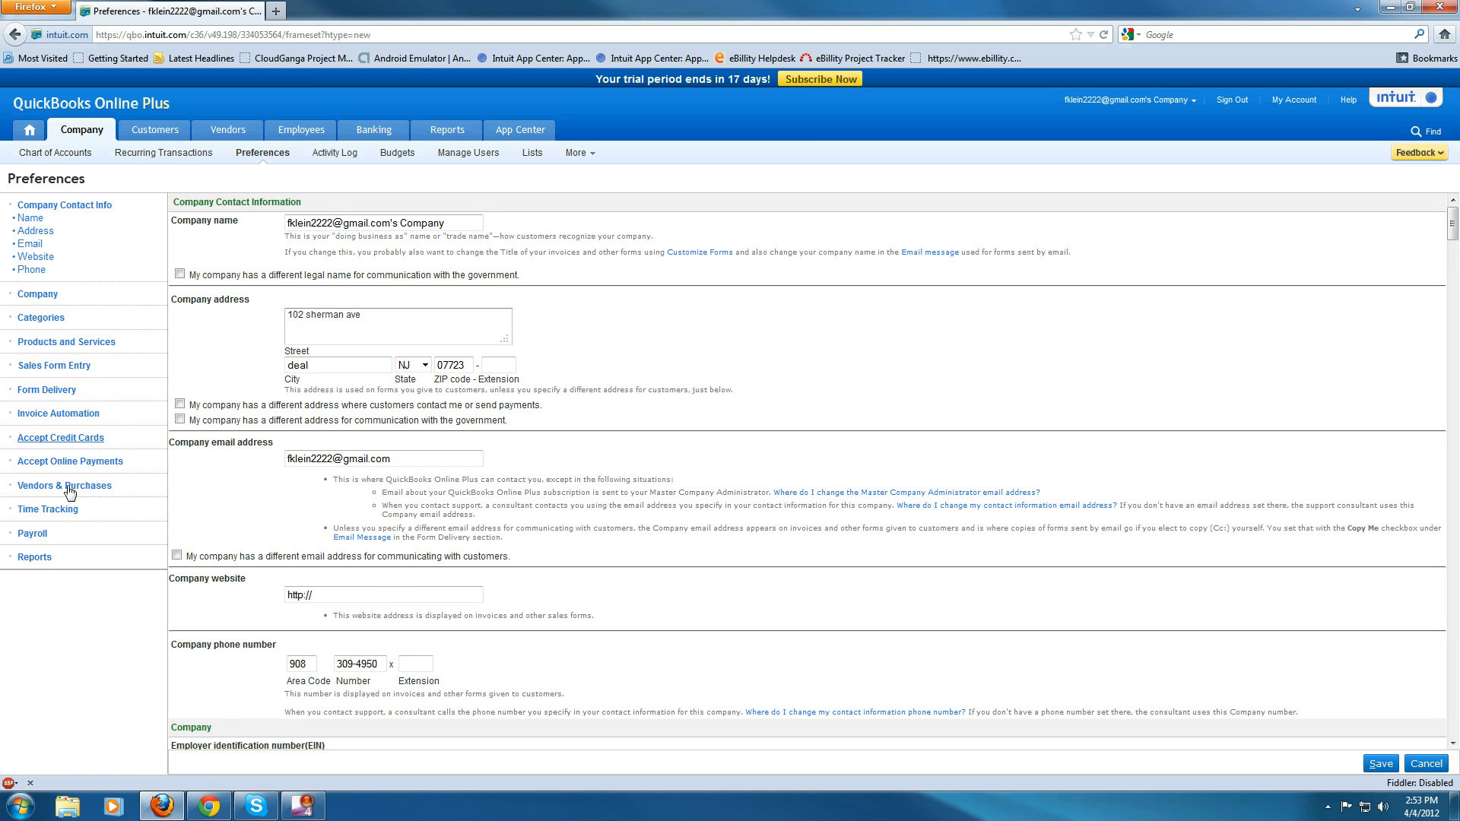
{"action": "left_click", "coordinate": [57, 509]}
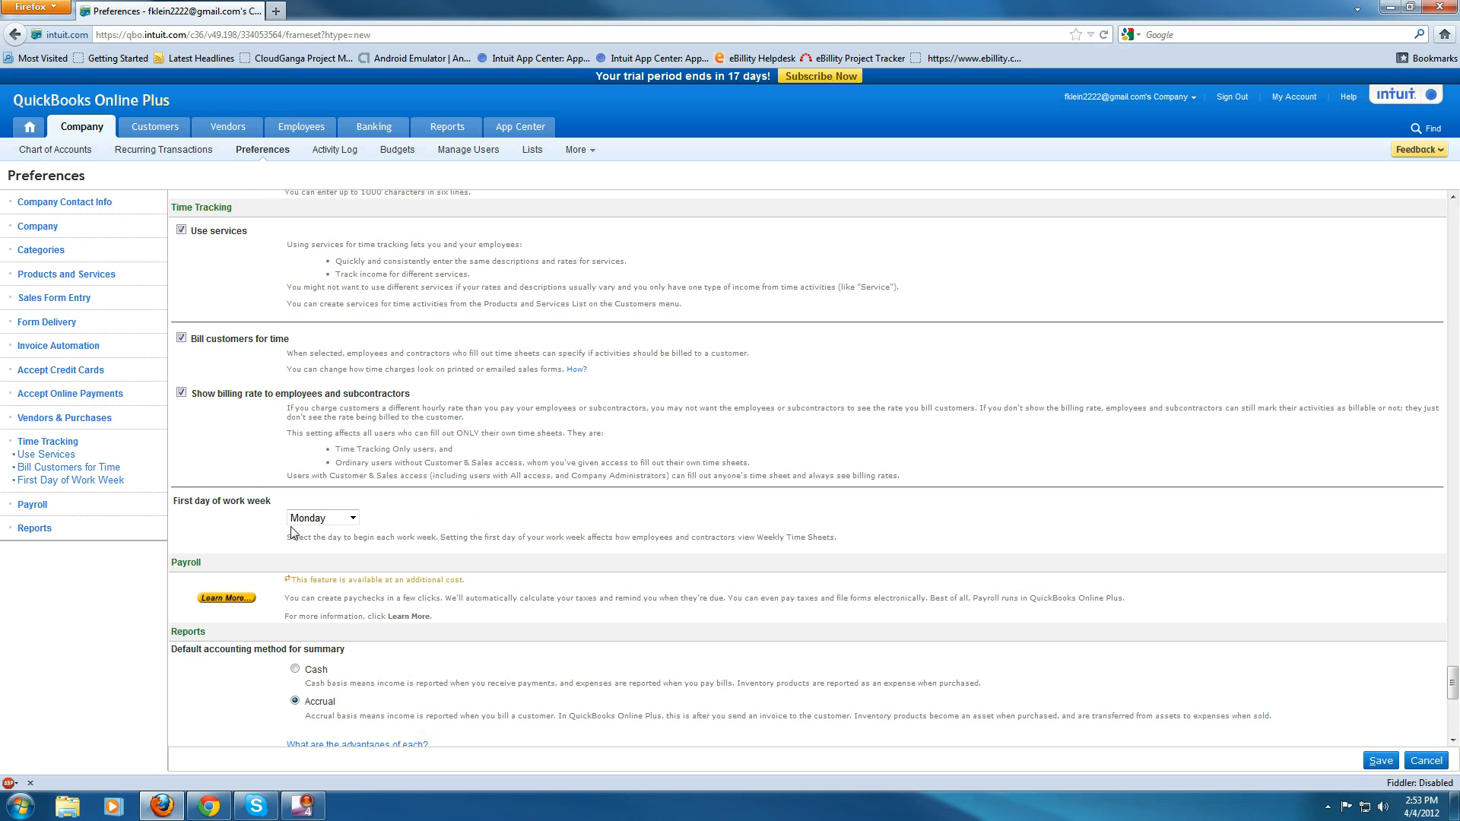
{"action": "left_click", "coordinate": [319, 520]}
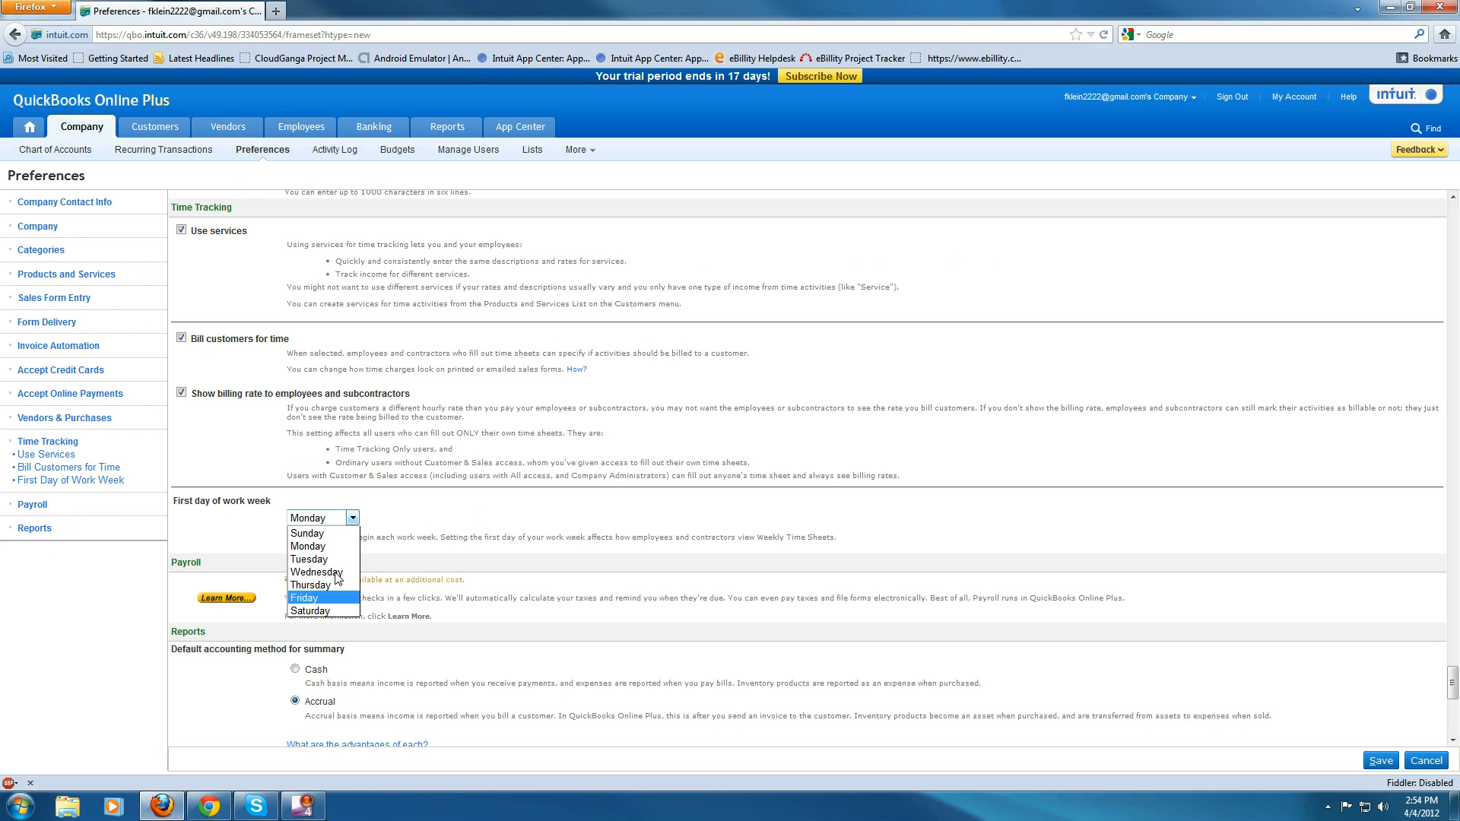
{"action": "left_click", "coordinate": [535, 476]}
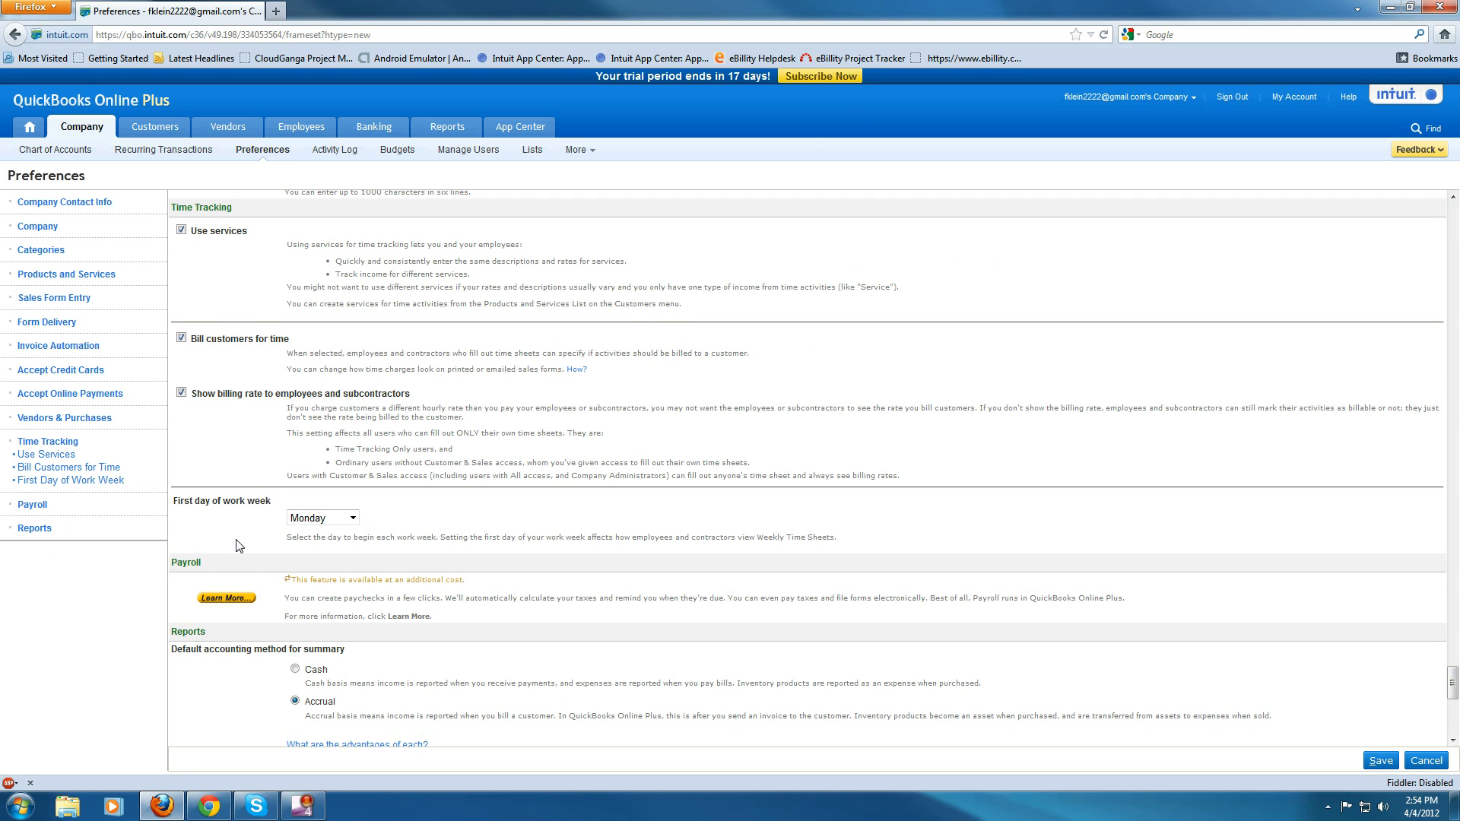
- Scroll through the Reports, Vendors & Purchases and Time Tracking preferences to review them
{"action": "scroll", "coordinate": [236, 545], "scroll_direction": "down", "scroll_amount": 5}
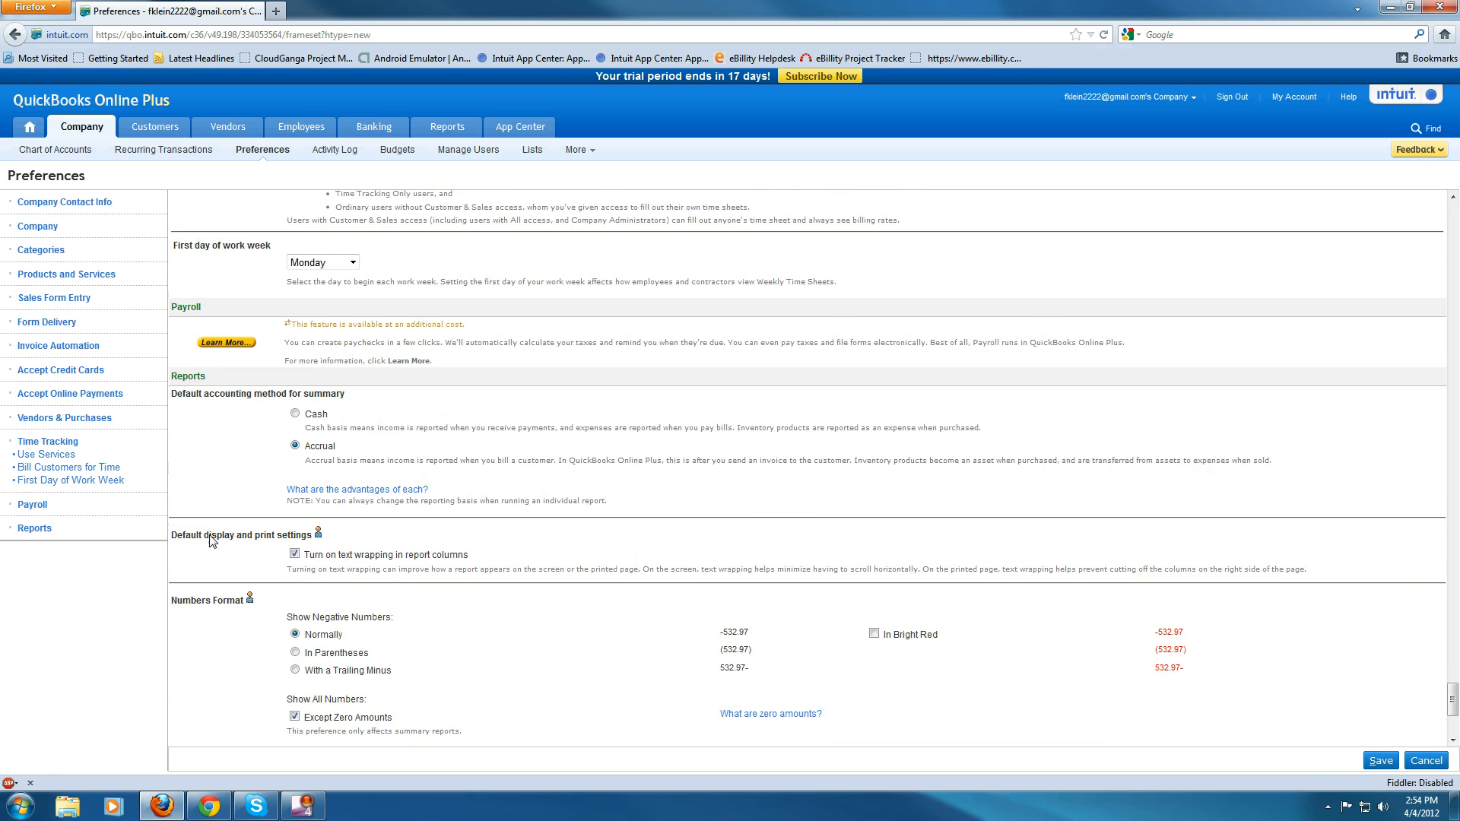
{"action": "scroll", "coordinate": [212, 541], "scroll_direction": "down", "scroll_amount": 1}
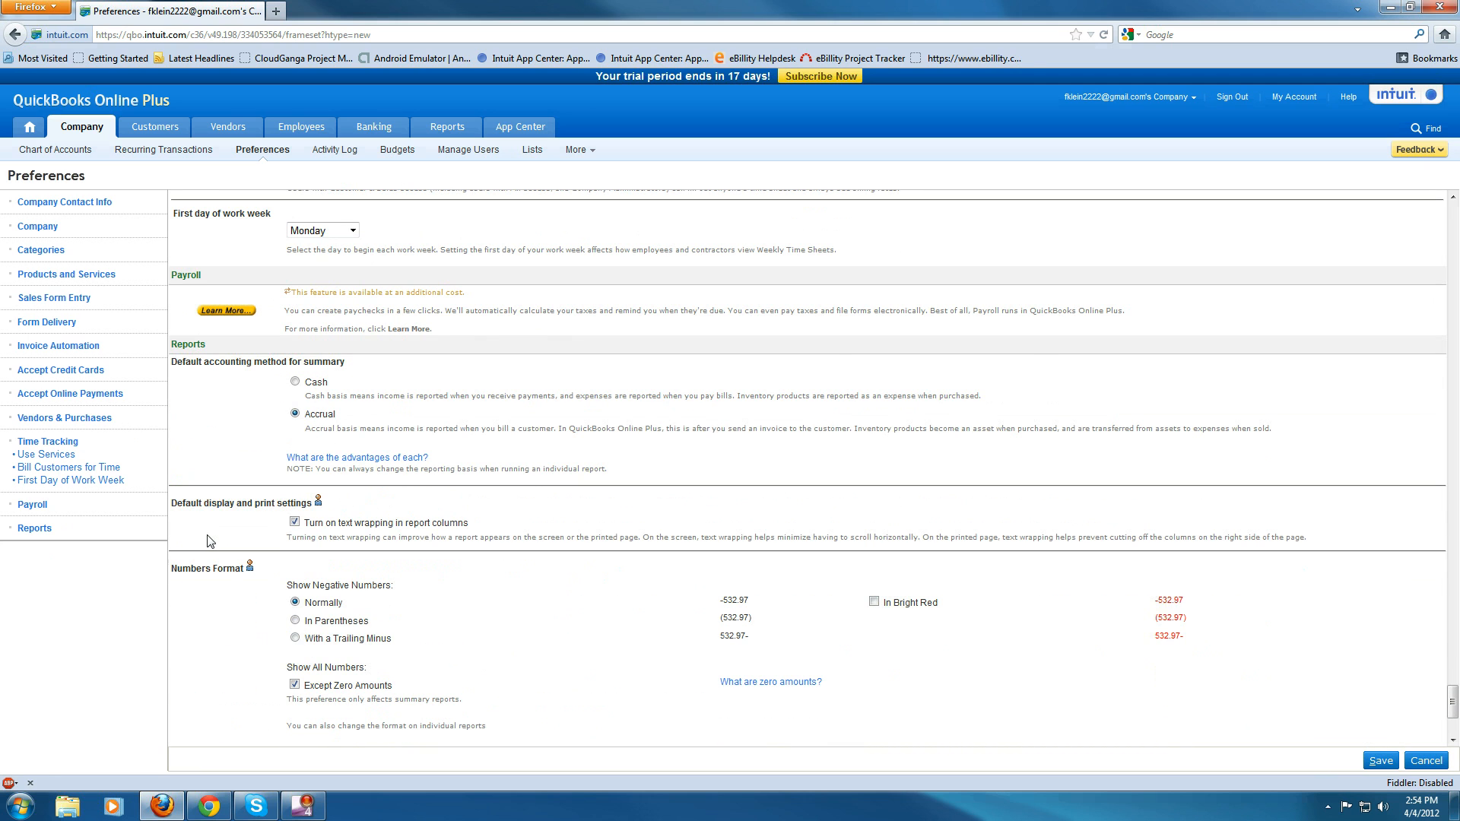
{"action": "scroll", "coordinate": [201, 525], "scroll_direction": "down", "scroll_amount": 5}
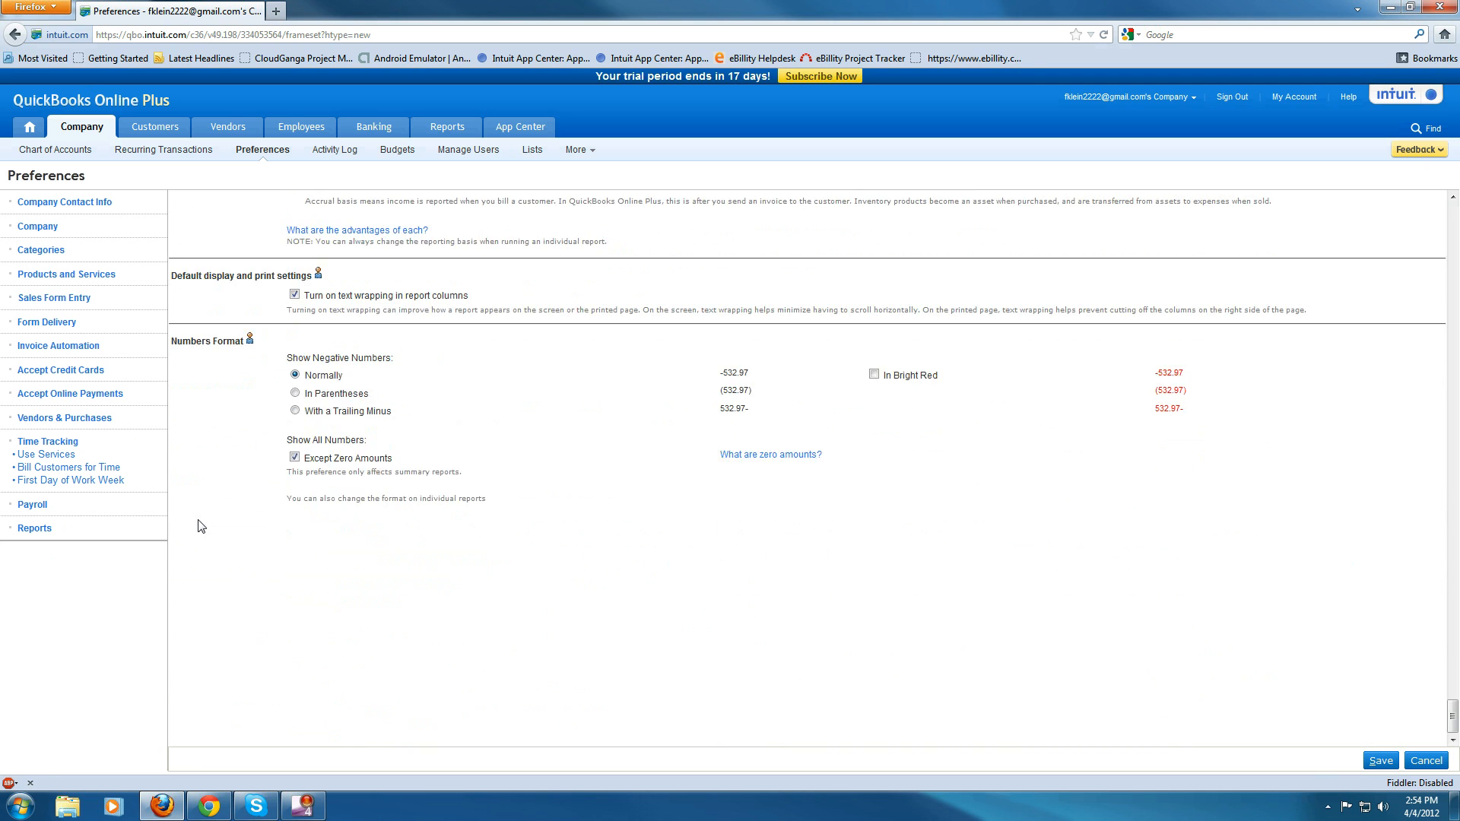
{"action": "scroll", "coordinate": [202, 525], "scroll_direction": "up", "scroll_amount": 9}
{"action": "scroll", "coordinate": [200, 525], "scroll_direction": "up", "scroll_amount": 20}
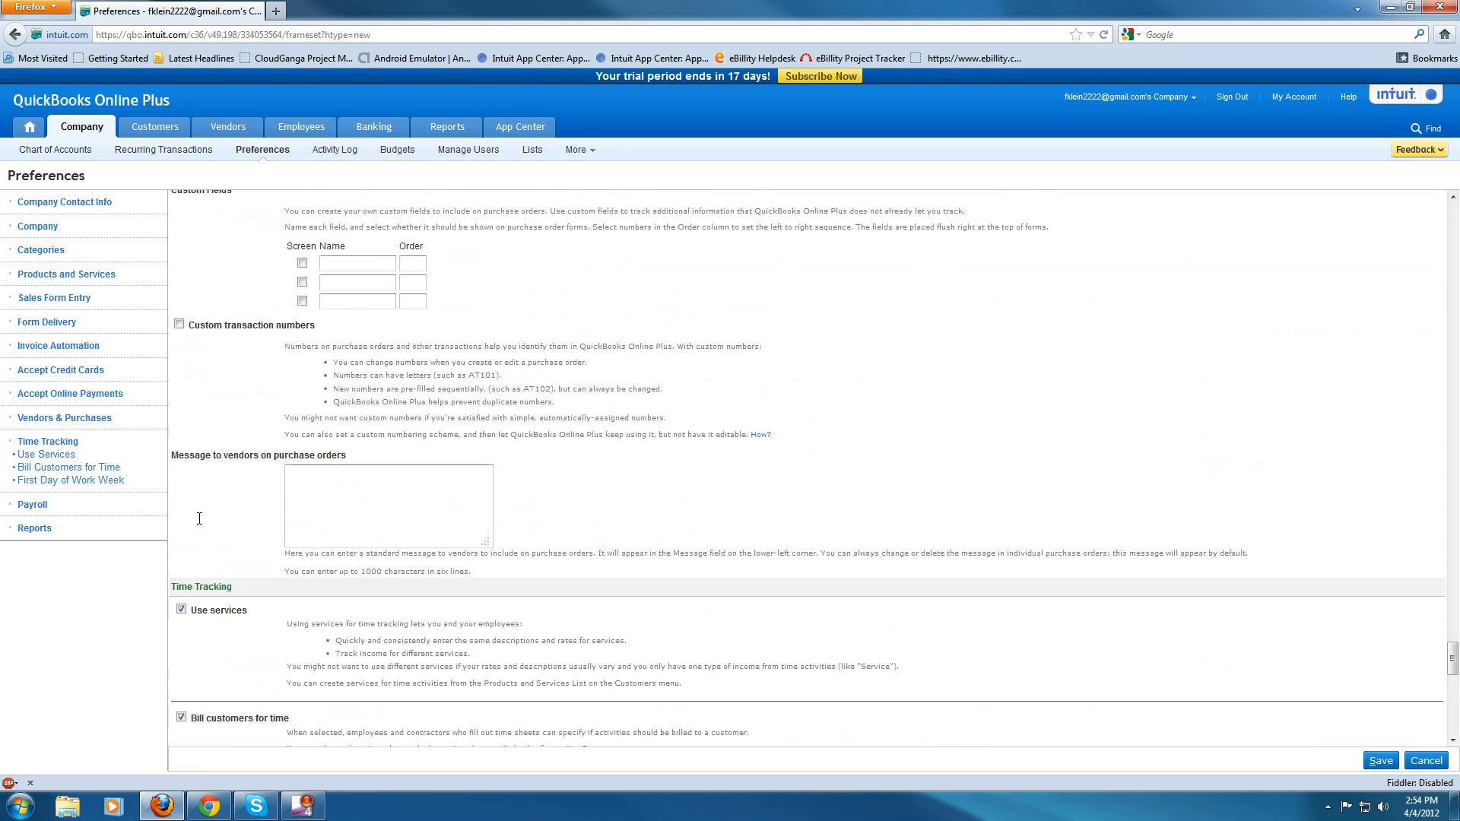
{"action": "scroll", "coordinate": [200, 525], "scroll_direction": "up", "scroll_amount": 10}
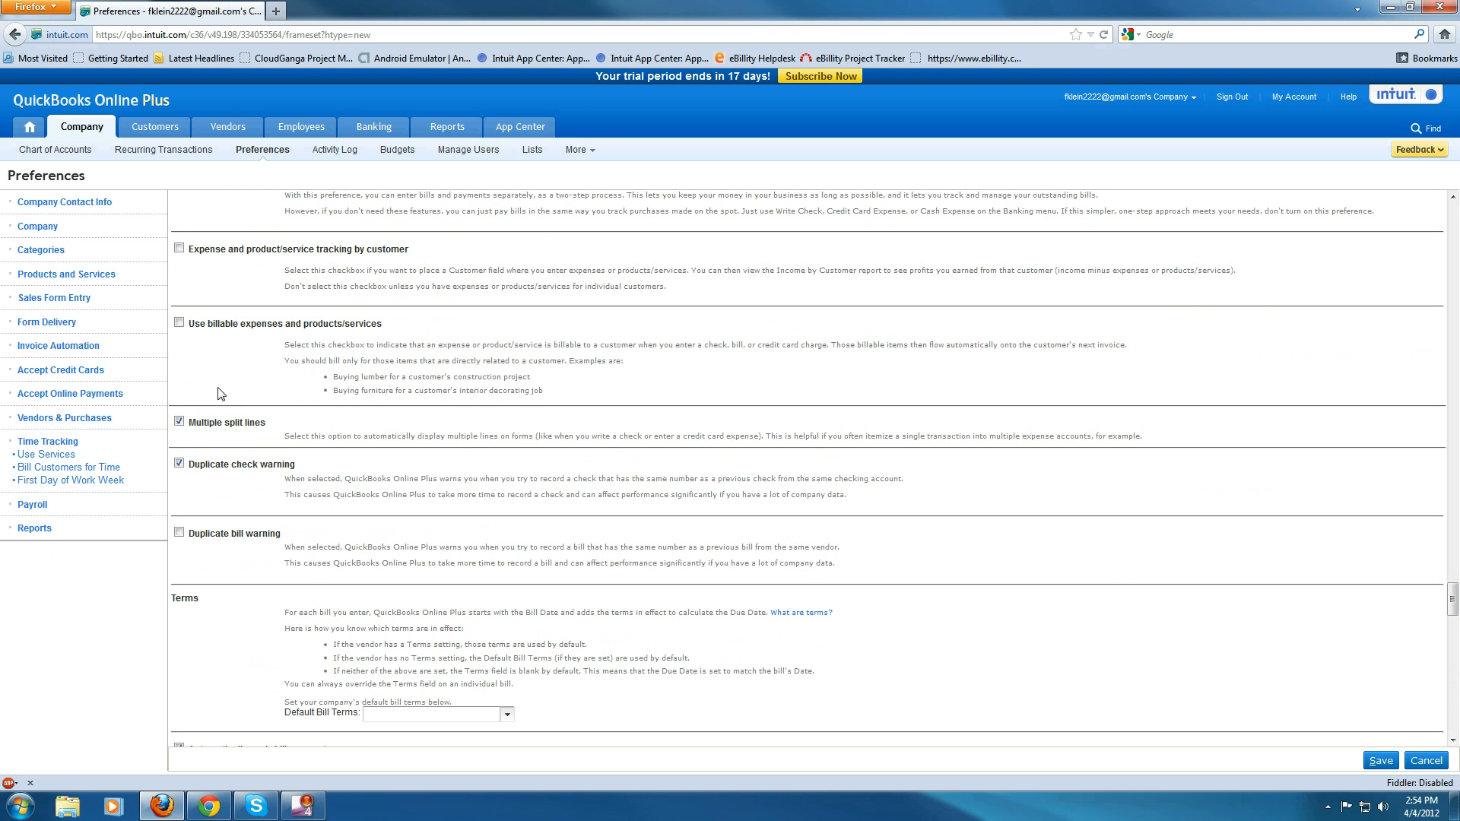
{"action": "scroll", "coordinate": [220, 393], "scroll_direction": "up", "scroll_amount": 10}
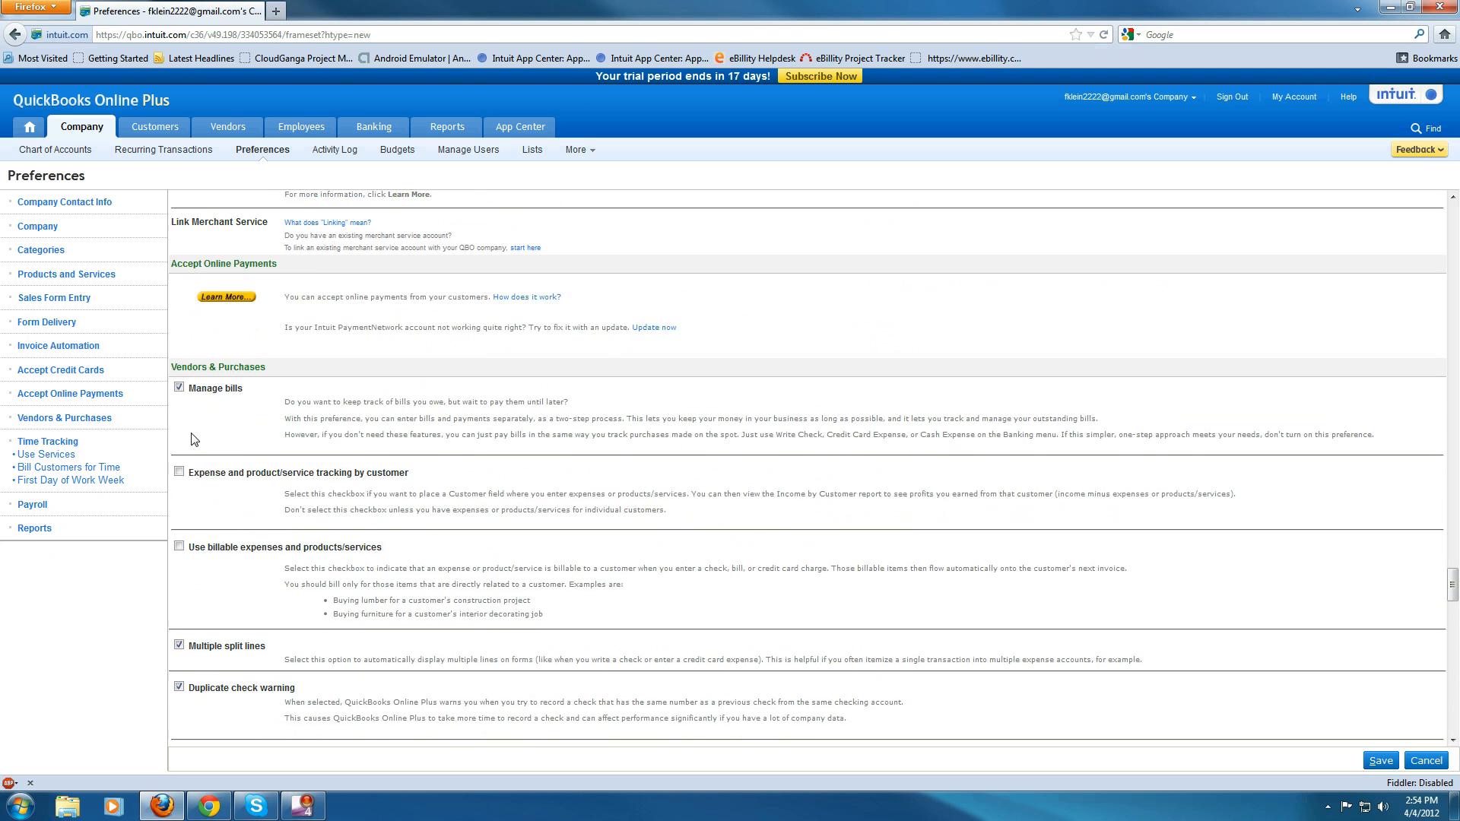
{"action": "scroll", "coordinate": [224, 478], "scroll_direction": "up", "scroll_amount": 7}
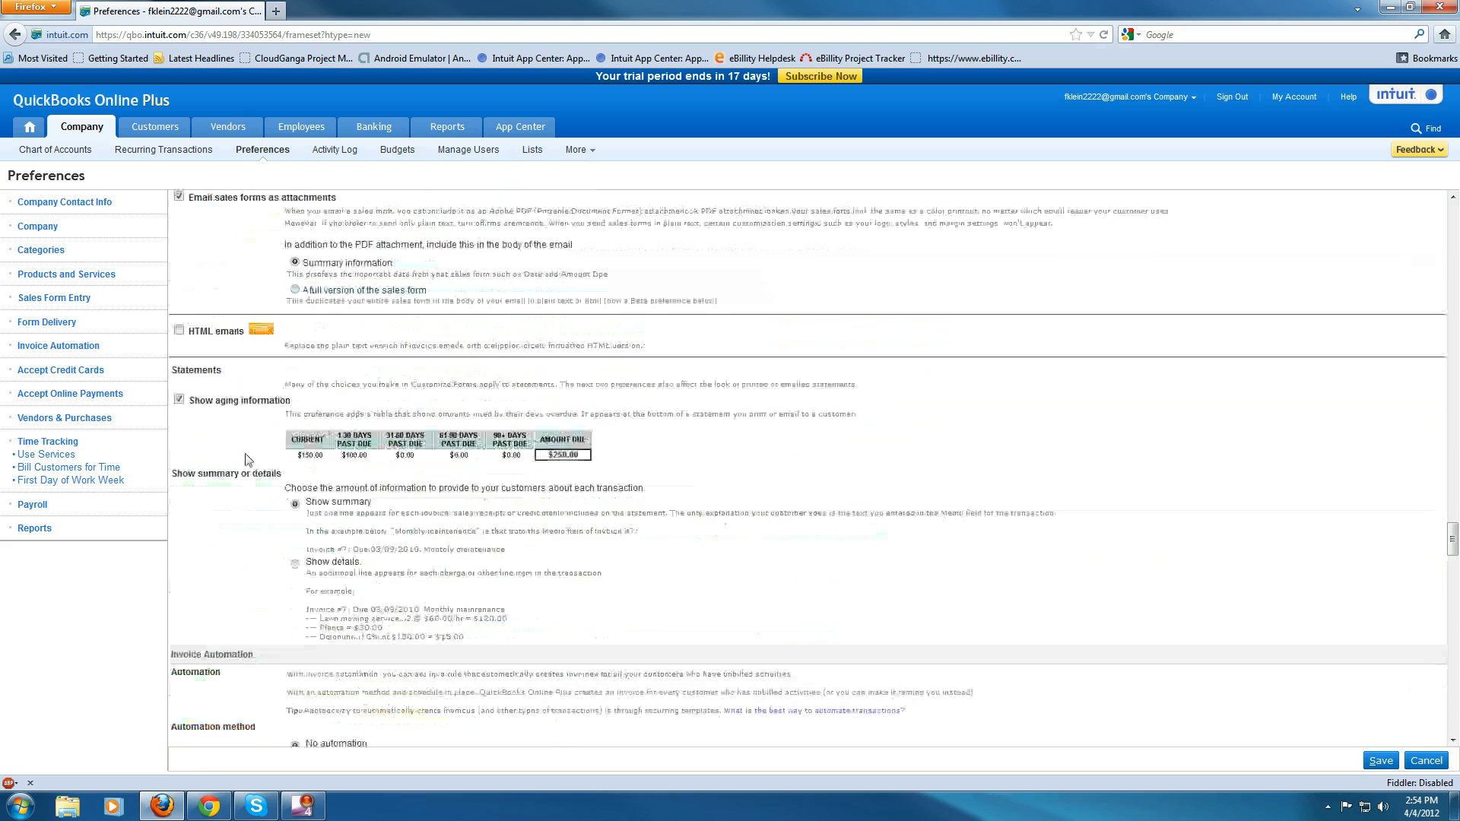
{"action": "scroll", "coordinate": [224, 444], "scroll_direction": "down", "scroll_amount": 9}
{"action": "scroll", "coordinate": [224, 441], "scroll_direction": "down", "scroll_amount": 8}
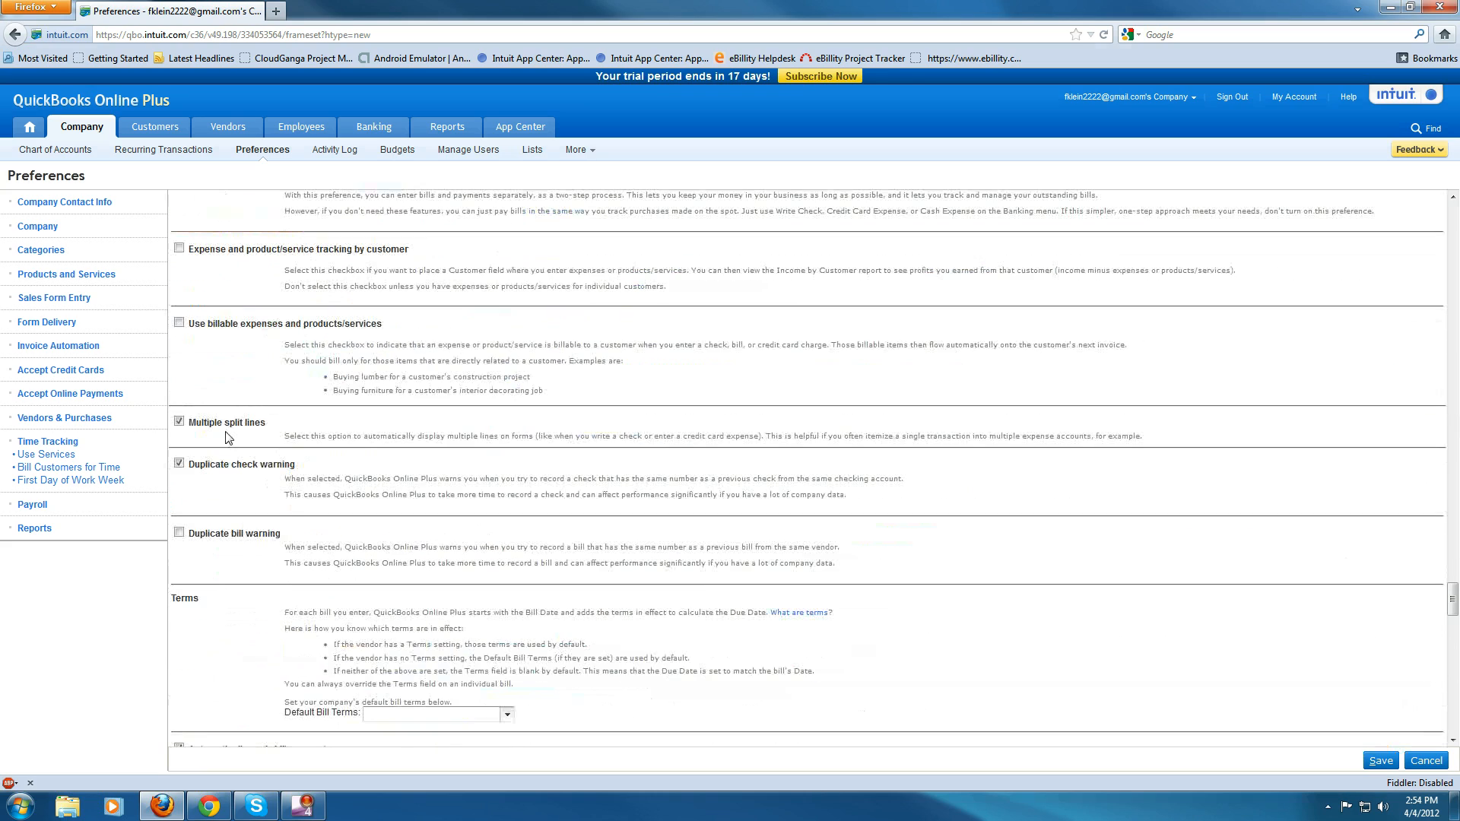
{"action": "scroll", "coordinate": [287, 516], "scroll_direction": "down", "scroll_amount": 18}
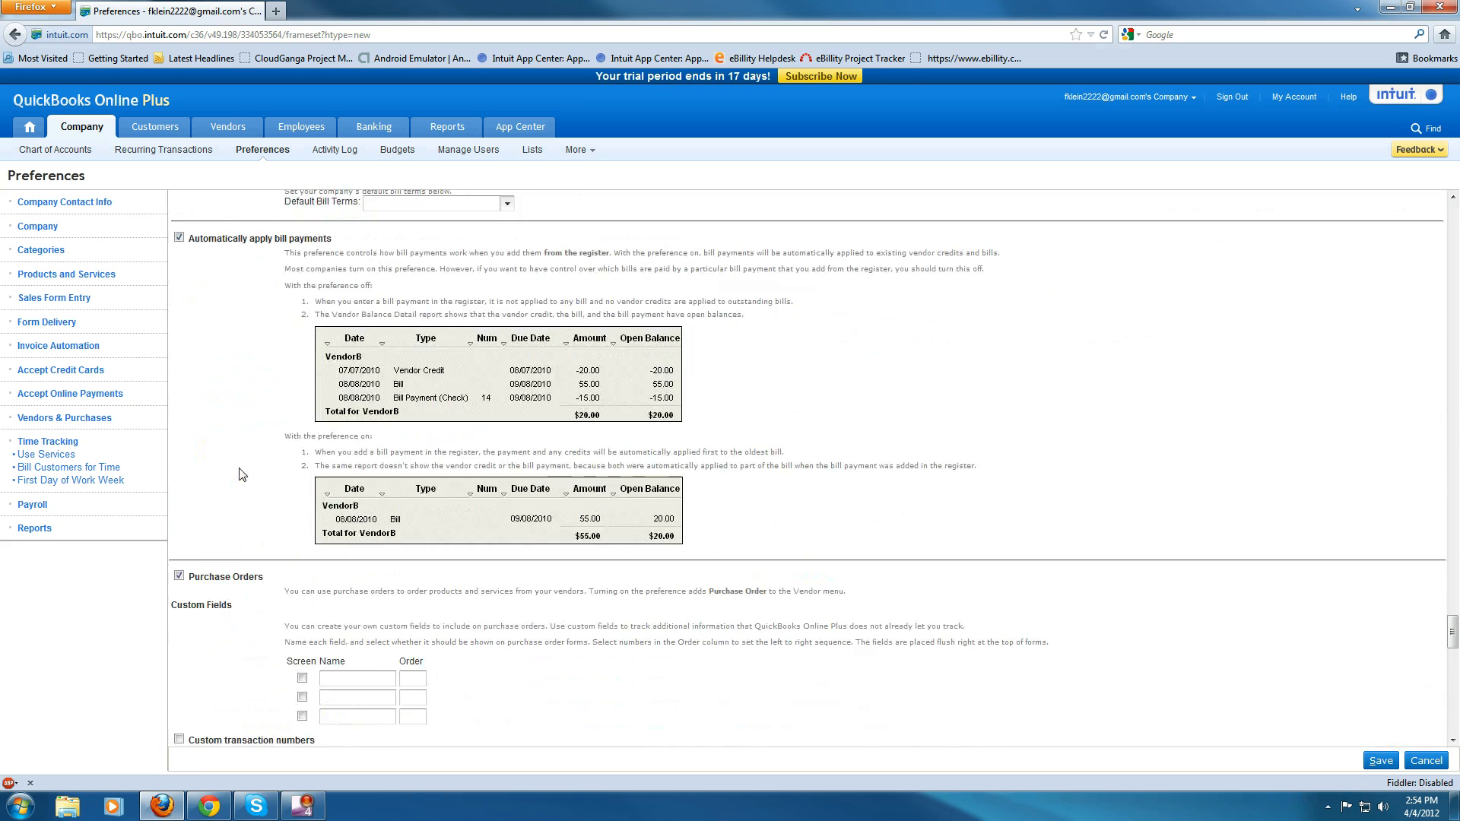
{"action": "scroll", "coordinate": [237, 454], "scroll_direction": "down", "scroll_amount": 3}
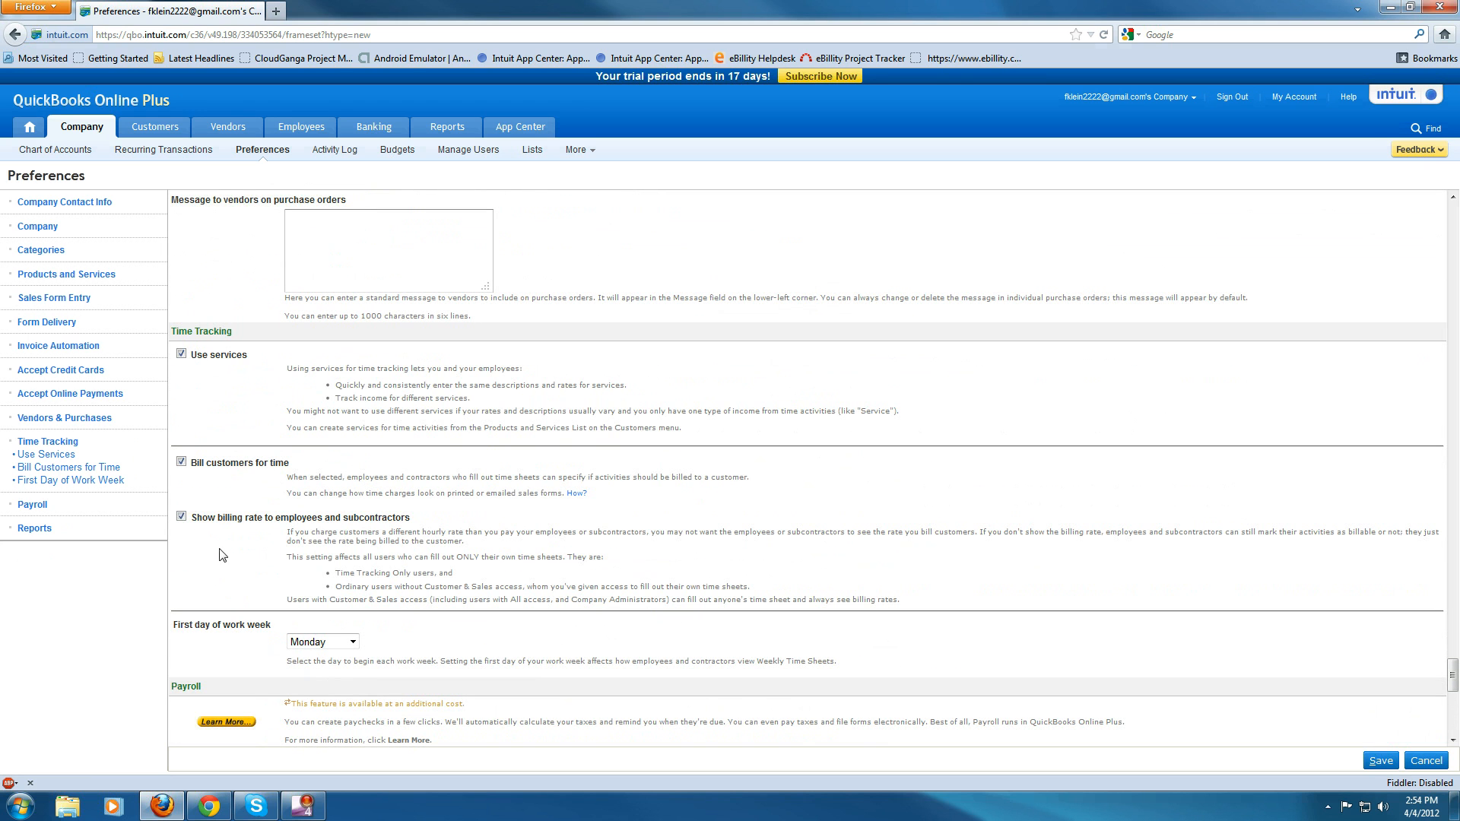
- Save the company preferences
{"action": "left_click_drag", "start_coordinate": [195, 520], "coordinate": [409, 520]}
{"action": "left_click", "coordinate": [422, 522]}
{"action": "left_click", "coordinate": [1381, 762]}
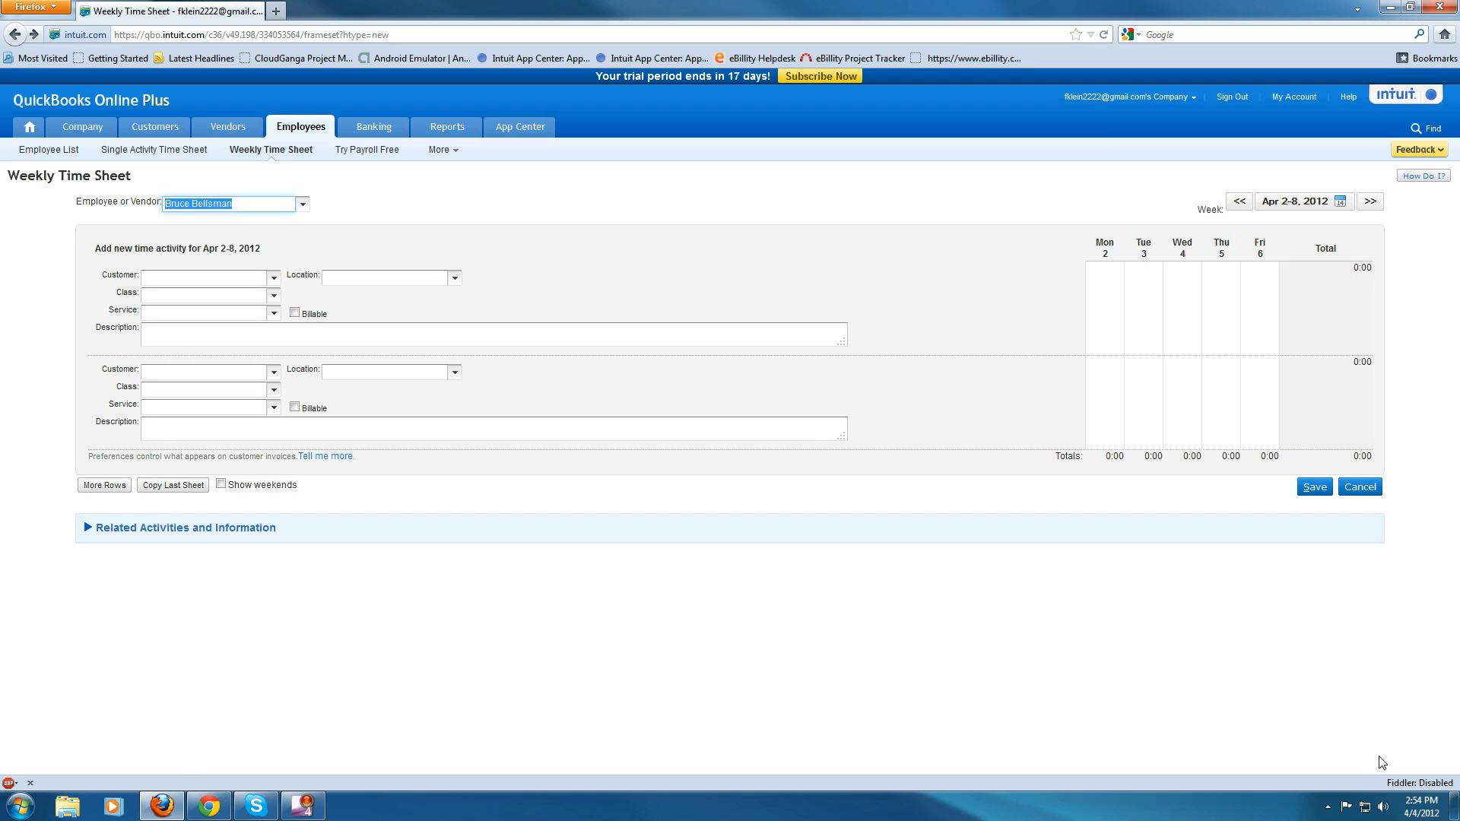
{"action": "left_click", "coordinate": [295, 314]}
{"action": "left_click", "coordinate": [294, 313]}
{"action": "left_click", "coordinate": [295, 313]}
{"action": "left_click", "coordinate": [294, 313]}
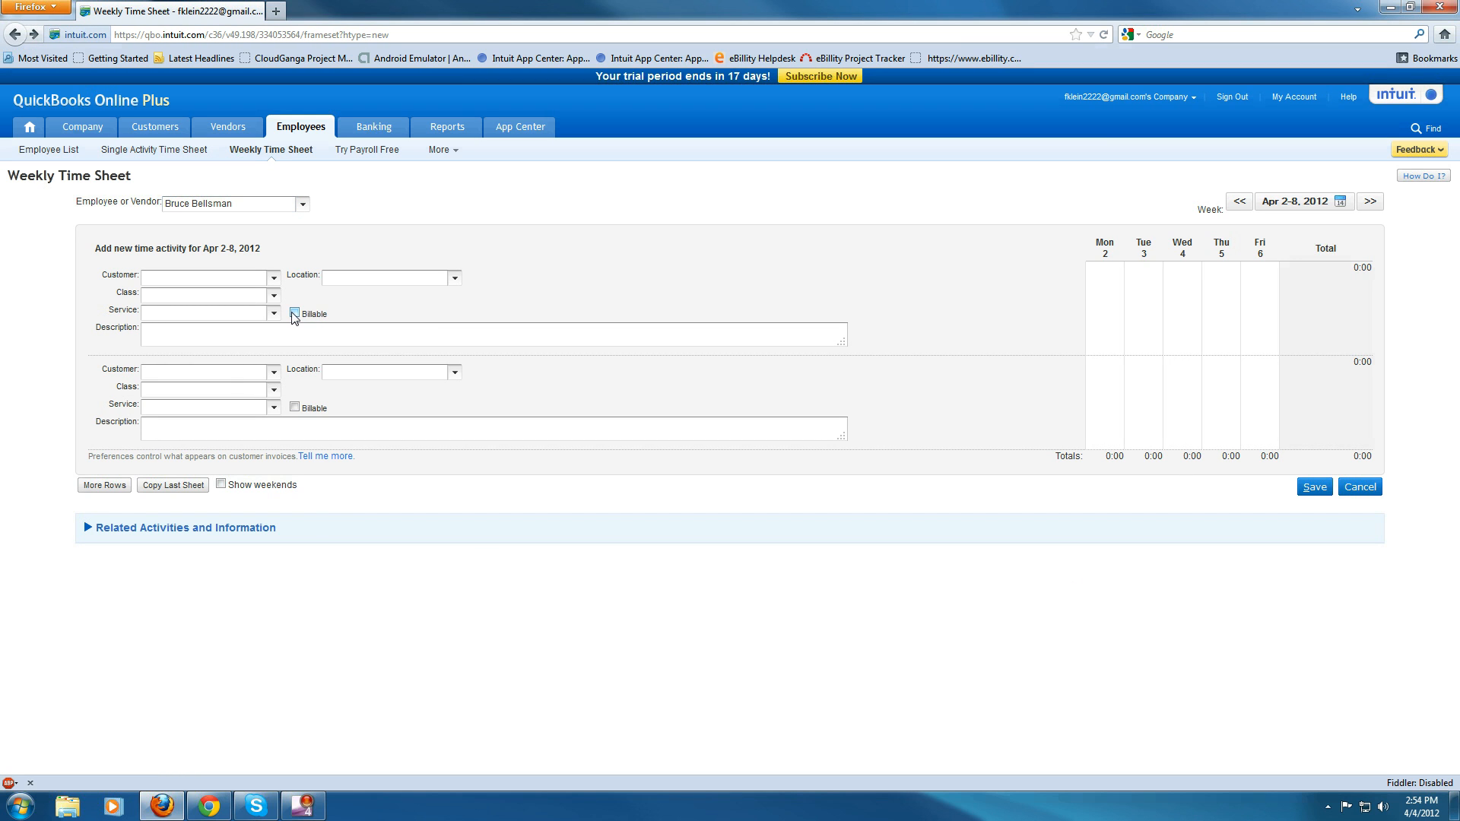
{"action": "left_click", "coordinate": [294, 313]}
{"action": "left_click", "coordinate": [294, 314]}
- Set the first activity to customer Walmart:Route 66 Store and service Cutting Grass, and make it billable
{"action": "left_click", "coordinate": [274, 278]}
{"action": "left_click", "coordinate": [192, 324]}
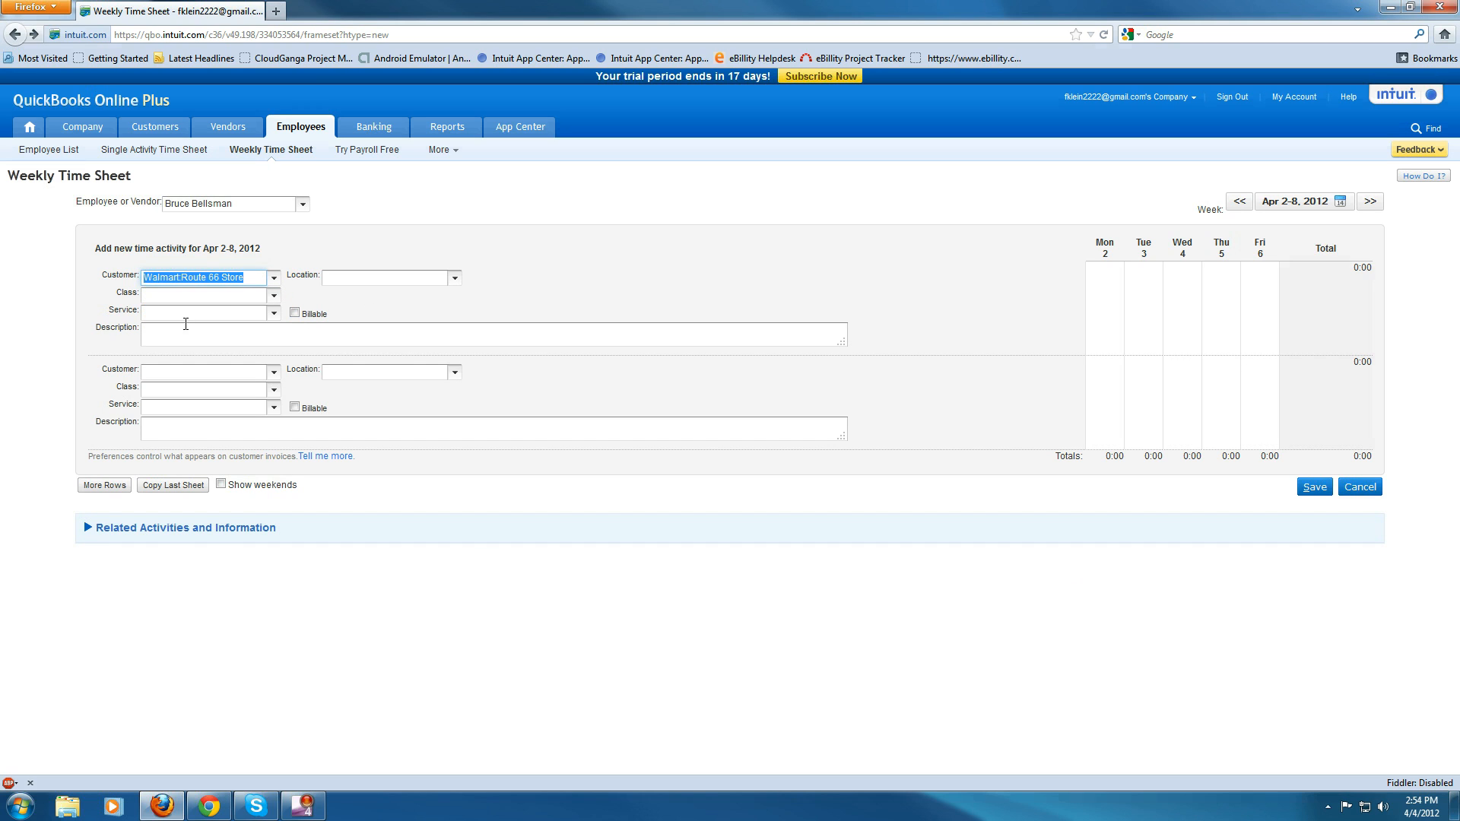
{"action": "left_click", "coordinate": [274, 314]}
{"action": "left_click", "coordinate": [183, 339]}
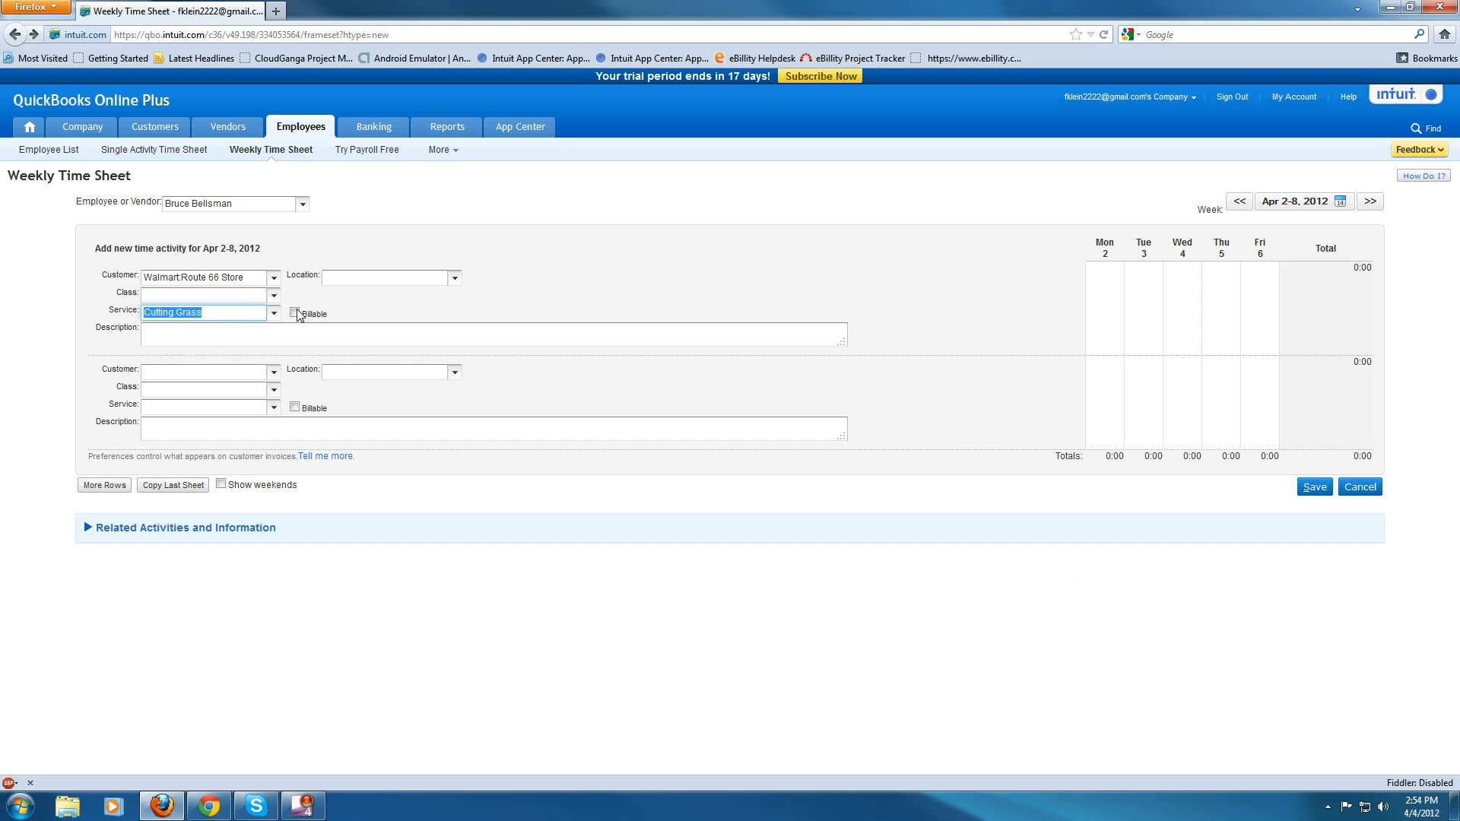
{"action": "left_click", "coordinate": [295, 314]}
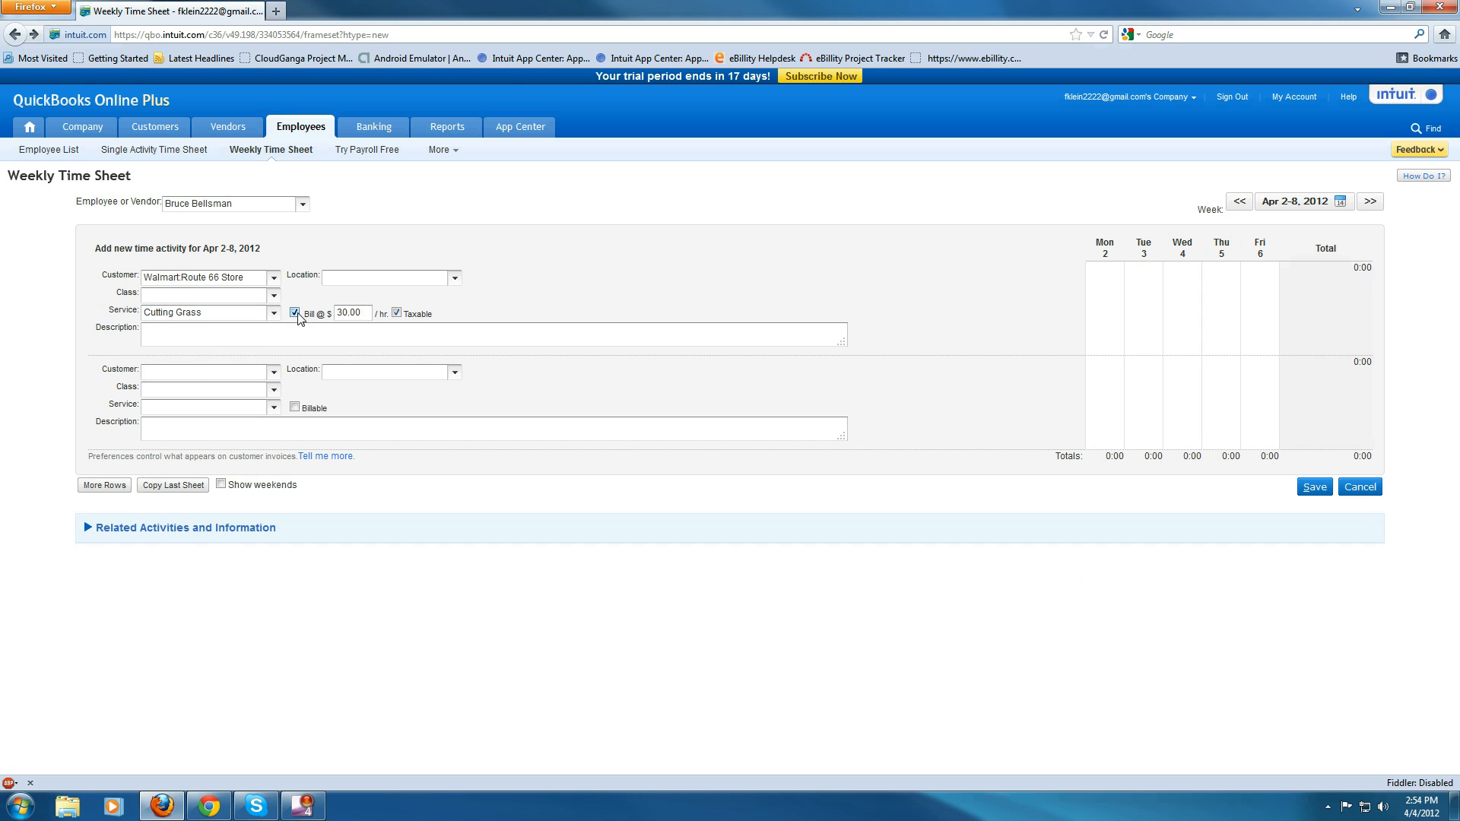
- Reopen the Weekly Time Sheet in Chrome and enter customer Walmart:Route 66 Store as billable for the first activity
{"action": "left_click", "coordinate": [209, 806]}
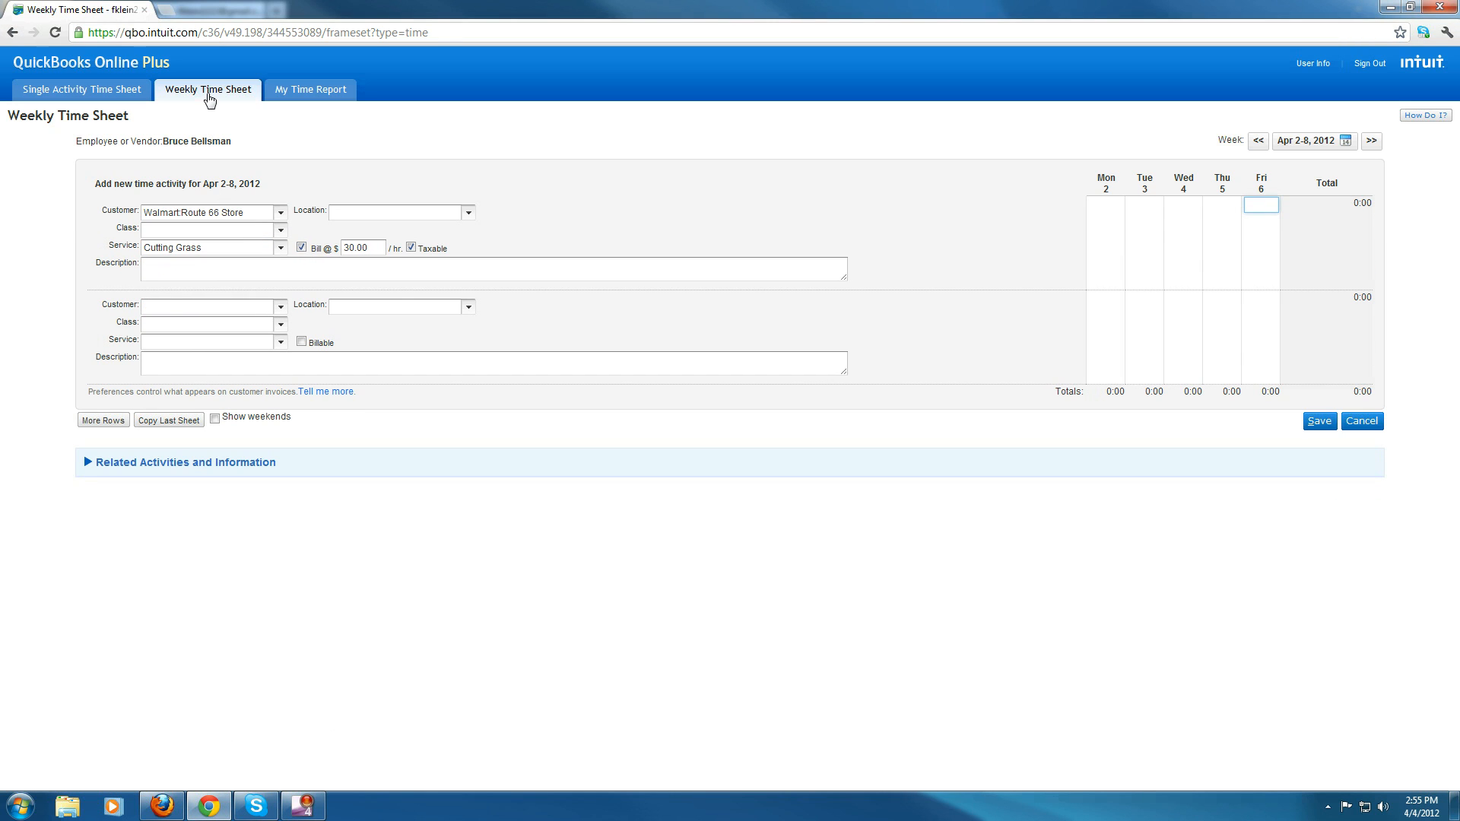
{"action": "left_click", "coordinate": [211, 95]}
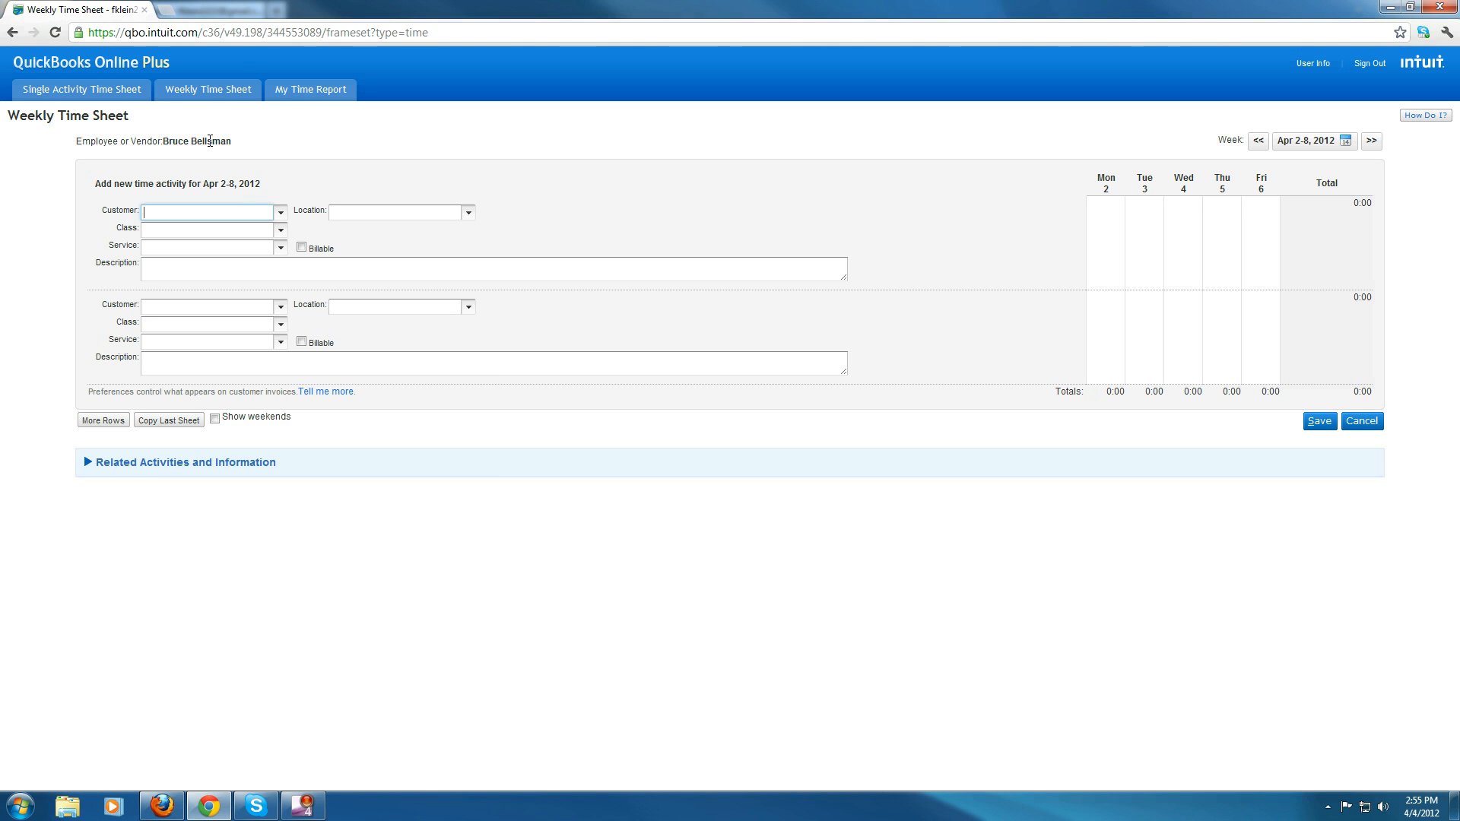
{"action": "left_click", "coordinate": [281, 212]}
{"action": "left_click", "coordinate": [204, 262]}
{"action": "left_click", "coordinate": [301, 248]}
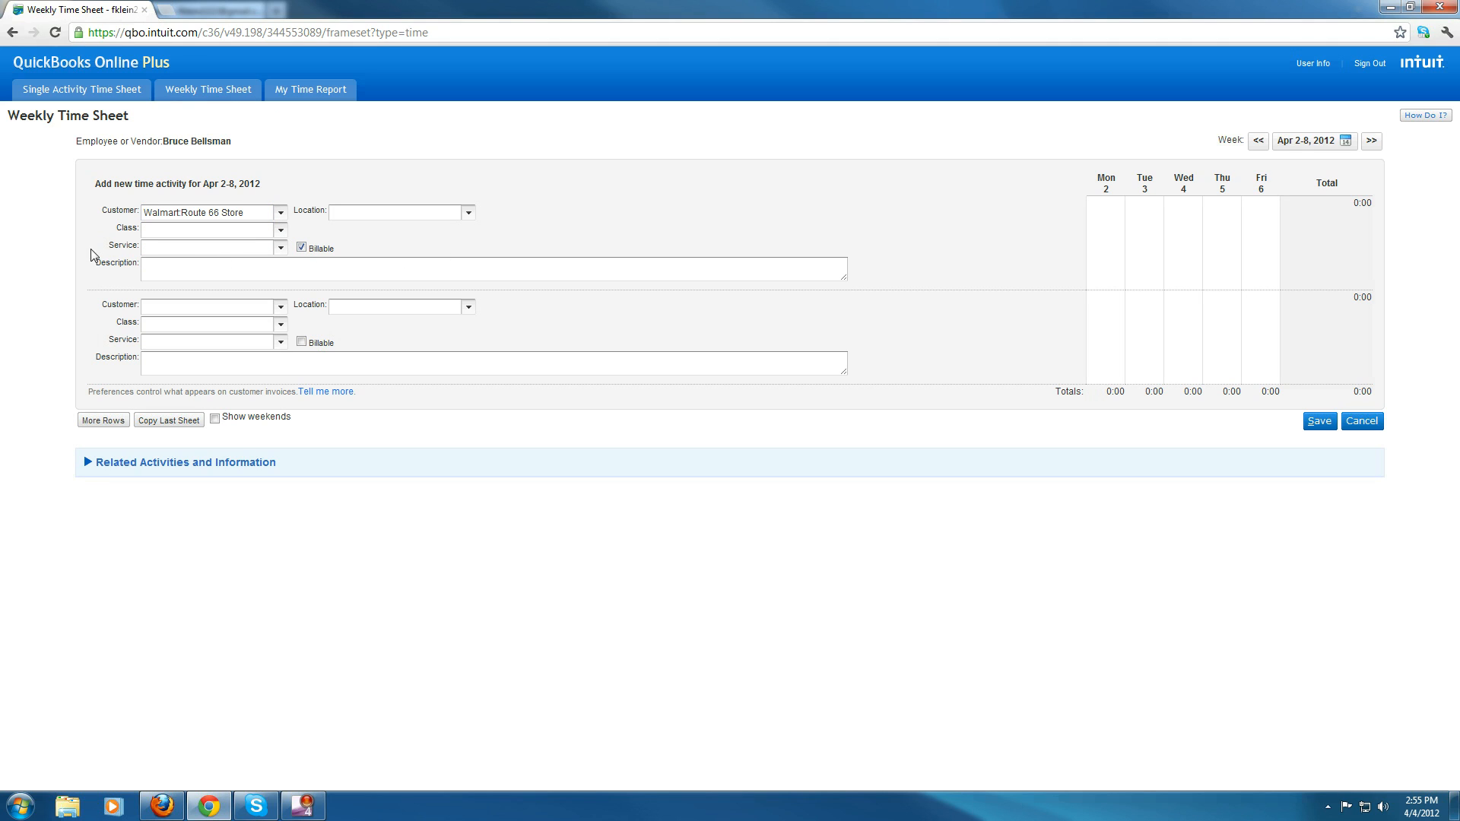
- Choose service Cutting Grass for the first weekly activity and toggle its Billable option
{"action": "left_click", "coordinate": [281, 247]}
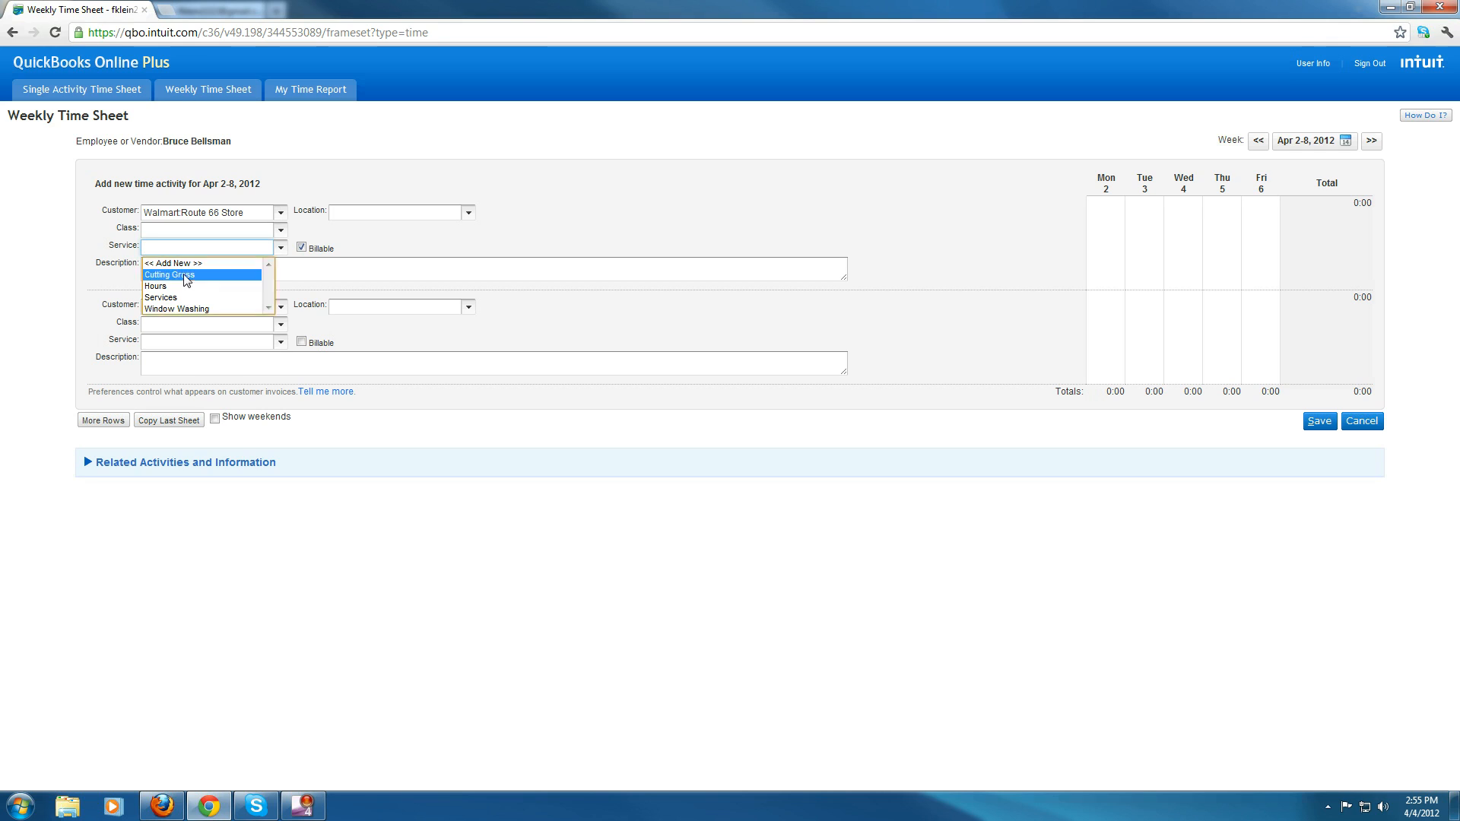
{"action": "left_click", "coordinate": [183, 278]}
{"action": "left_click", "coordinate": [301, 248]}
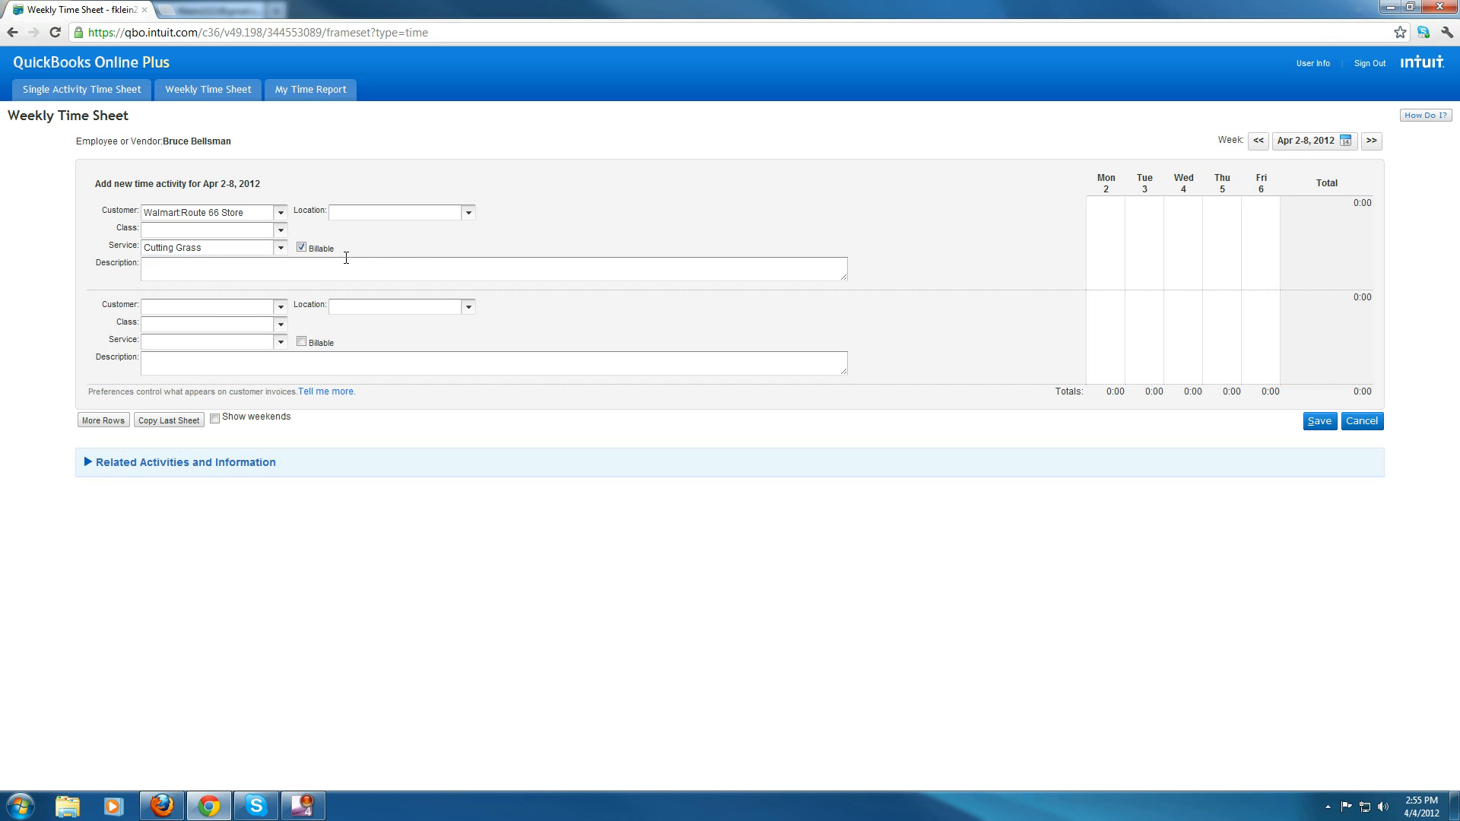
{"action": "left_click", "coordinate": [302, 248]}
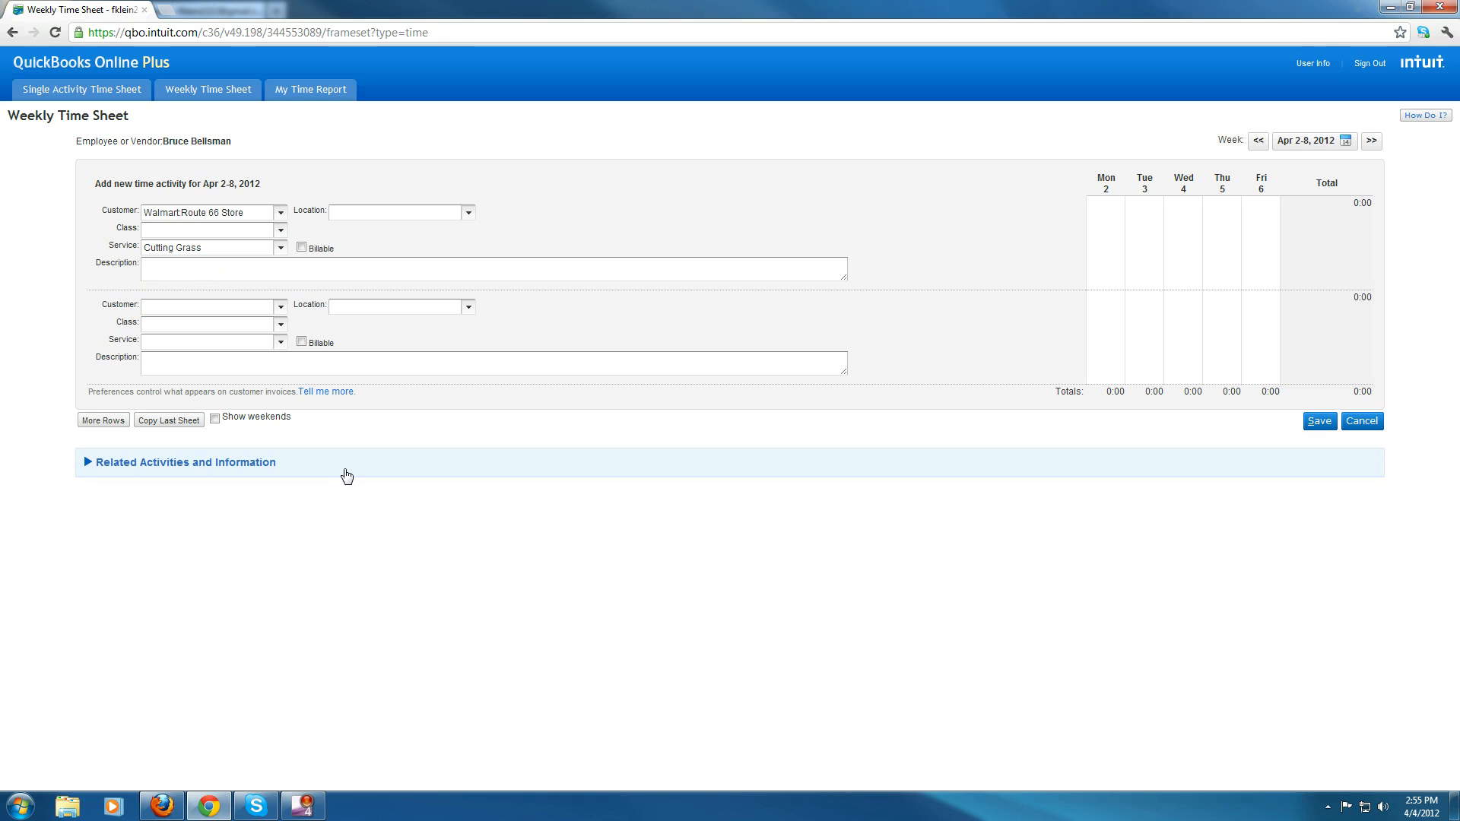
{"action": "left_click", "coordinate": [302, 248]}
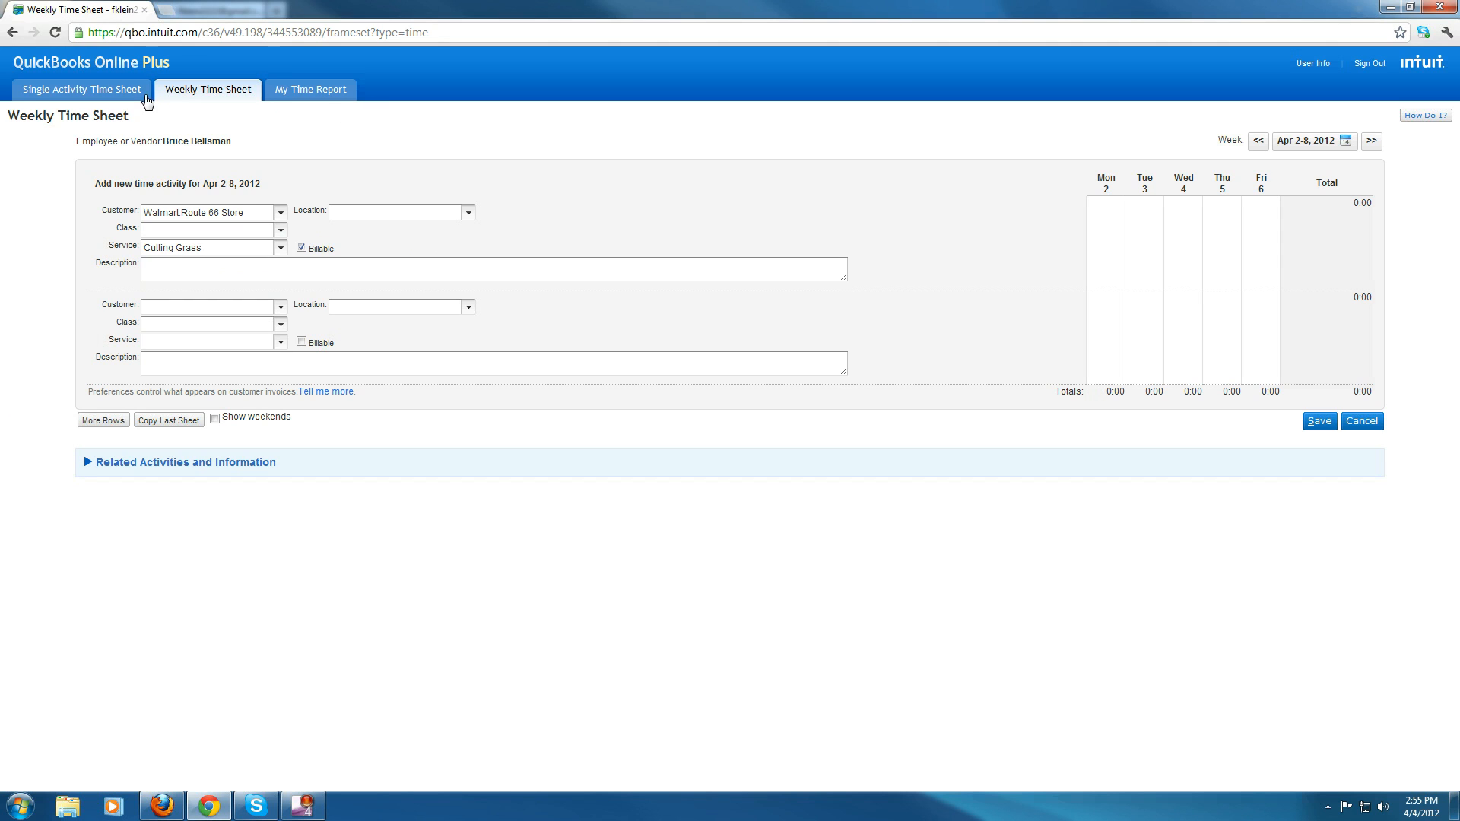
- Open the Single Activity Time Sheet and examine its Location, Class, Customer, Service and Time fields
{"action": "left_click", "coordinate": [79, 97]}
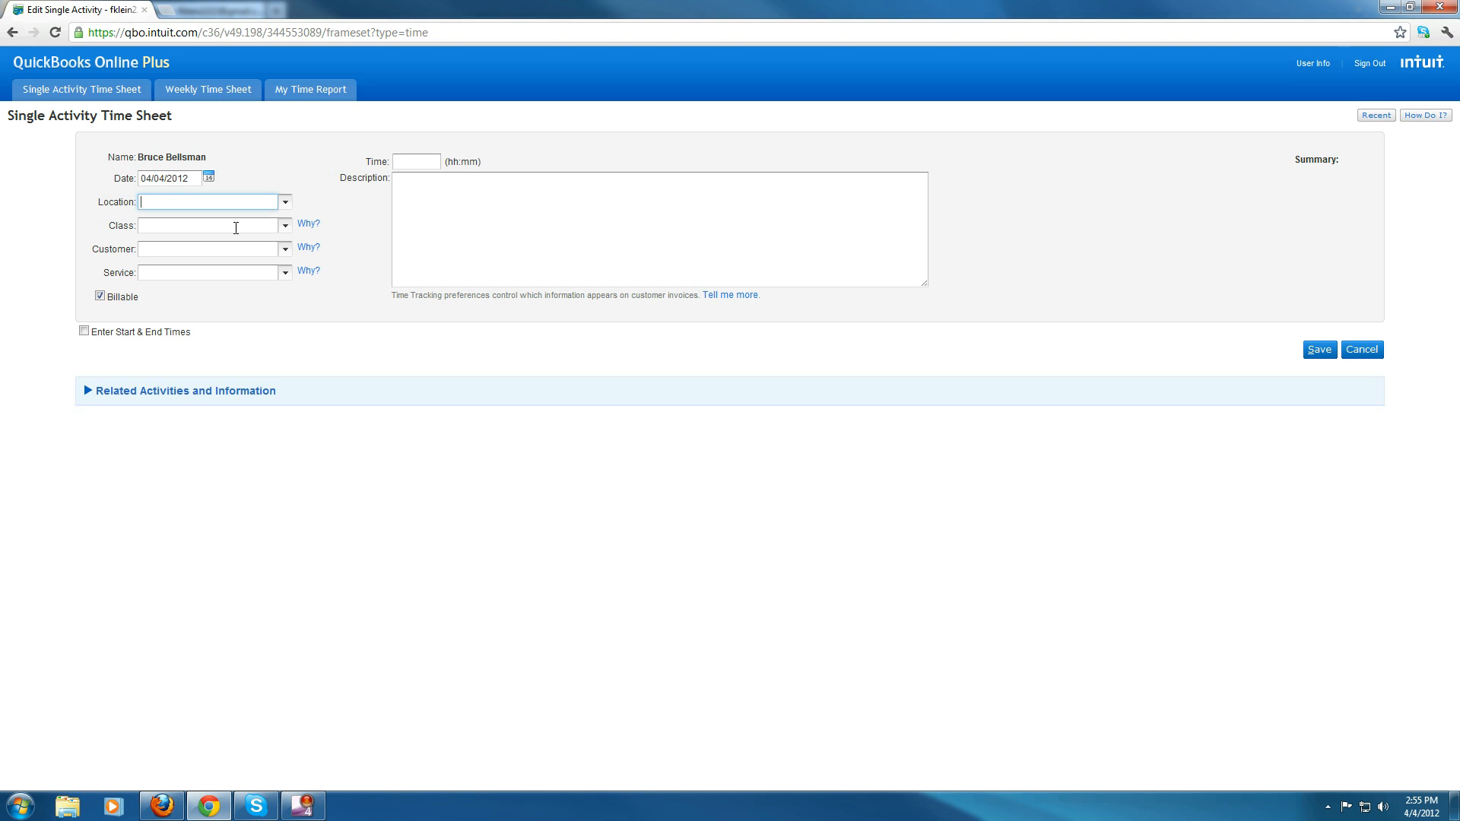
{"action": "left_click", "coordinate": [222, 250]}
{"action": "left_click", "coordinate": [228, 225]}
{"action": "left_click", "coordinate": [220, 247]}
{"action": "left_click", "coordinate": [182, 273]}
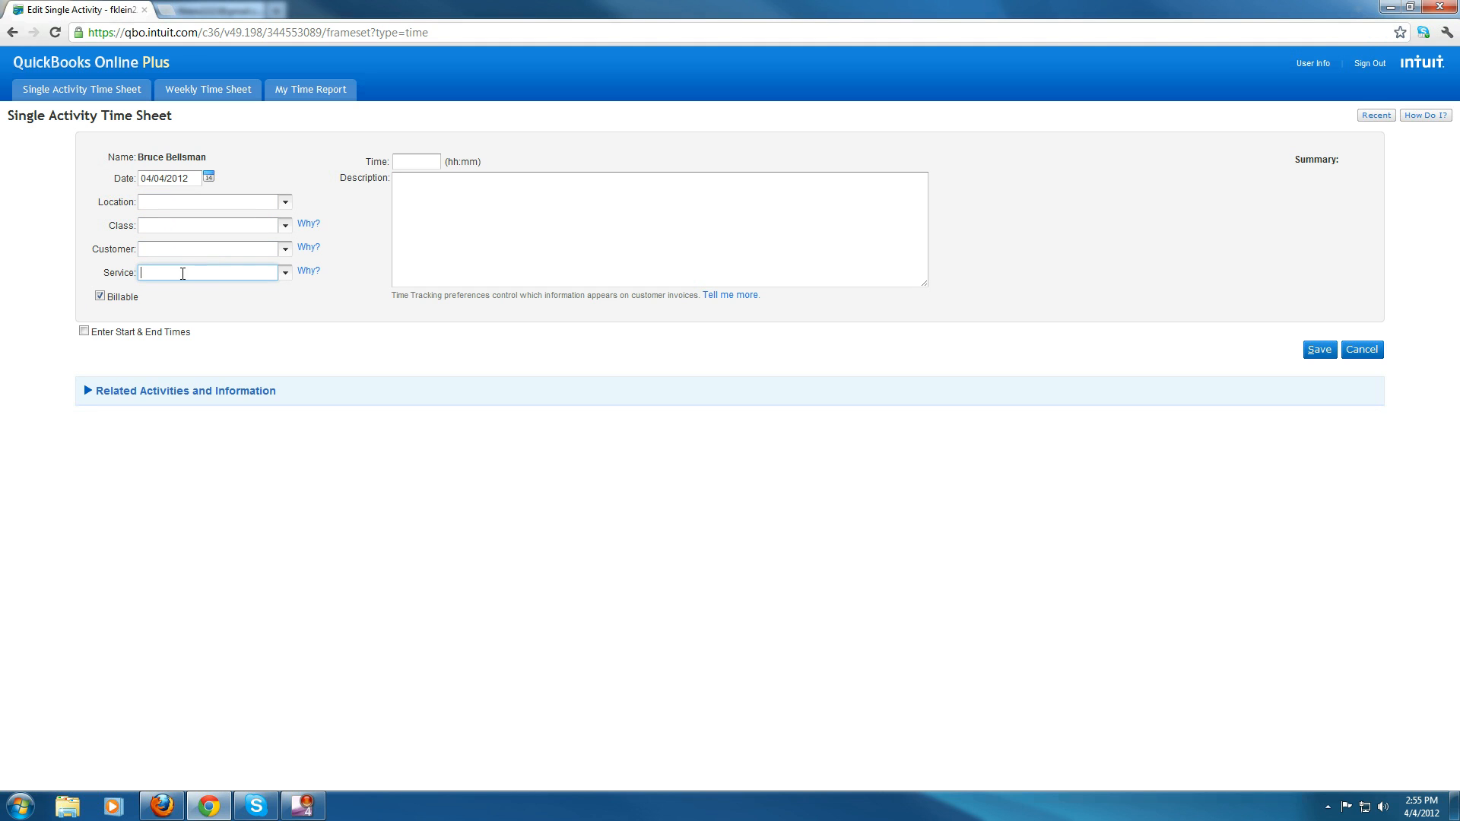
{"action": "left_click_drag", "start_coordinate": [95, 250], "coordinate": [136, 250]}
{"action": "left_click", "coordinate": [137, 254]}
{"action": "double_click", "coordinate": [114, 227]}
{"action": "left_click_drag", "start_coordinate": [100, 273], "coordinate": [135, 275]}
{"action": "left_click", "coordinate": [164, 274]}
{"action": "left_click", "coordinate": [404, 162]}
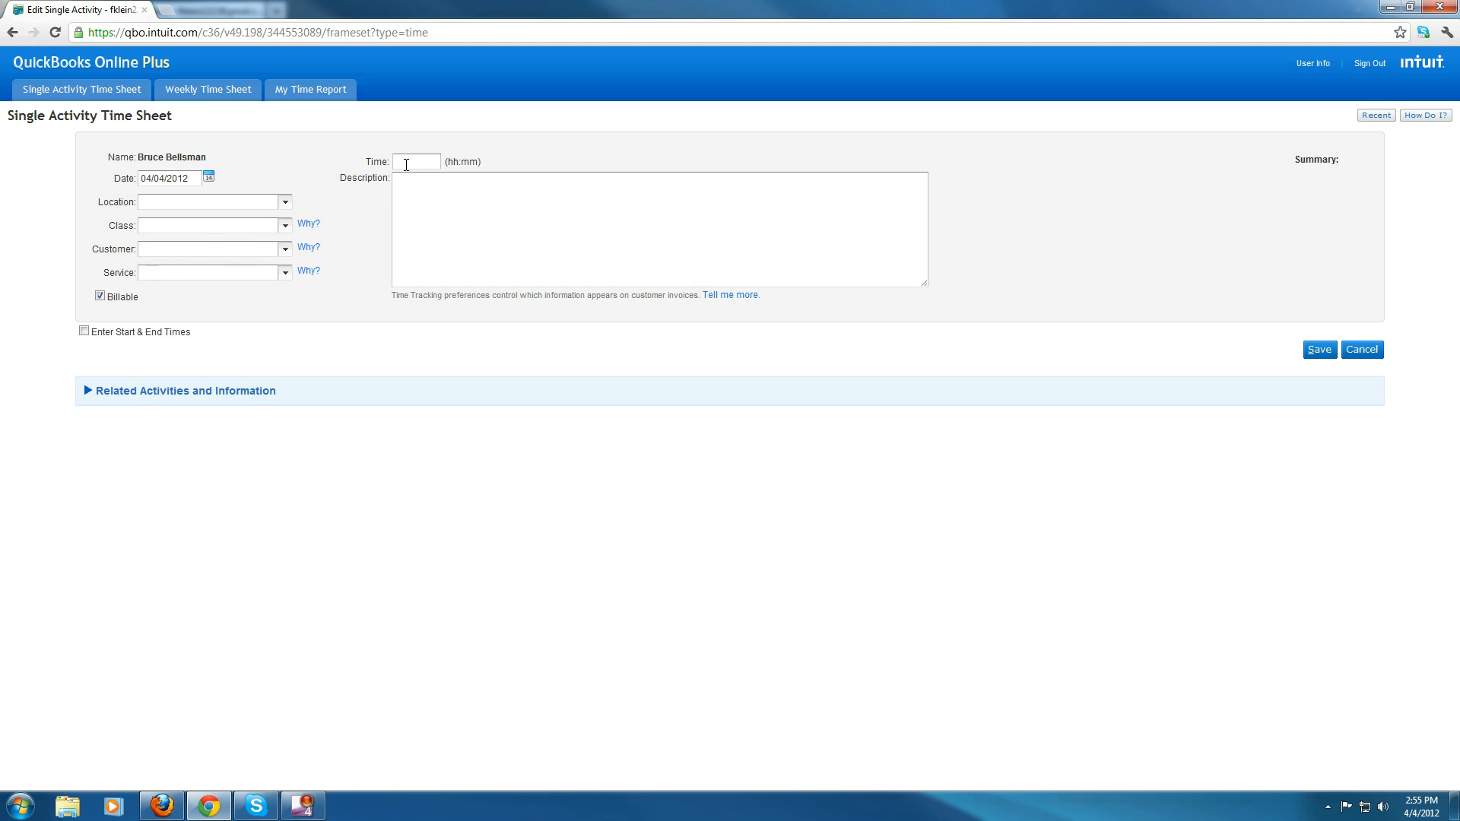
- Enable Enter Start & End Times and inspect the Start Time, End Time and Break fields
{"action": "left_click", "coordinate": [84, 332]}
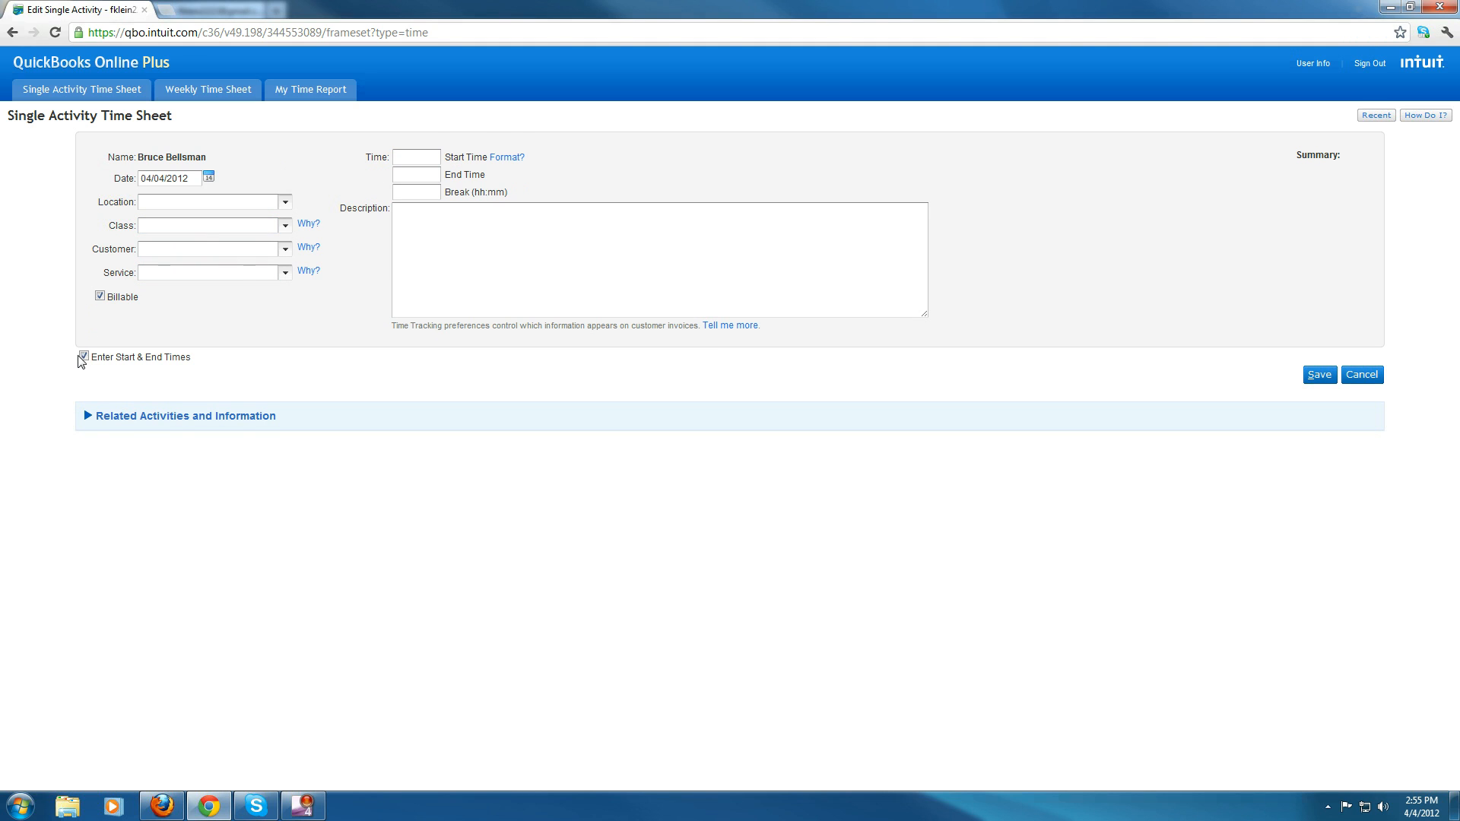
{"action": "left_click", "coordinate": [83, 358]}
{"action": "left_click", "coordinate": [84, 333]}
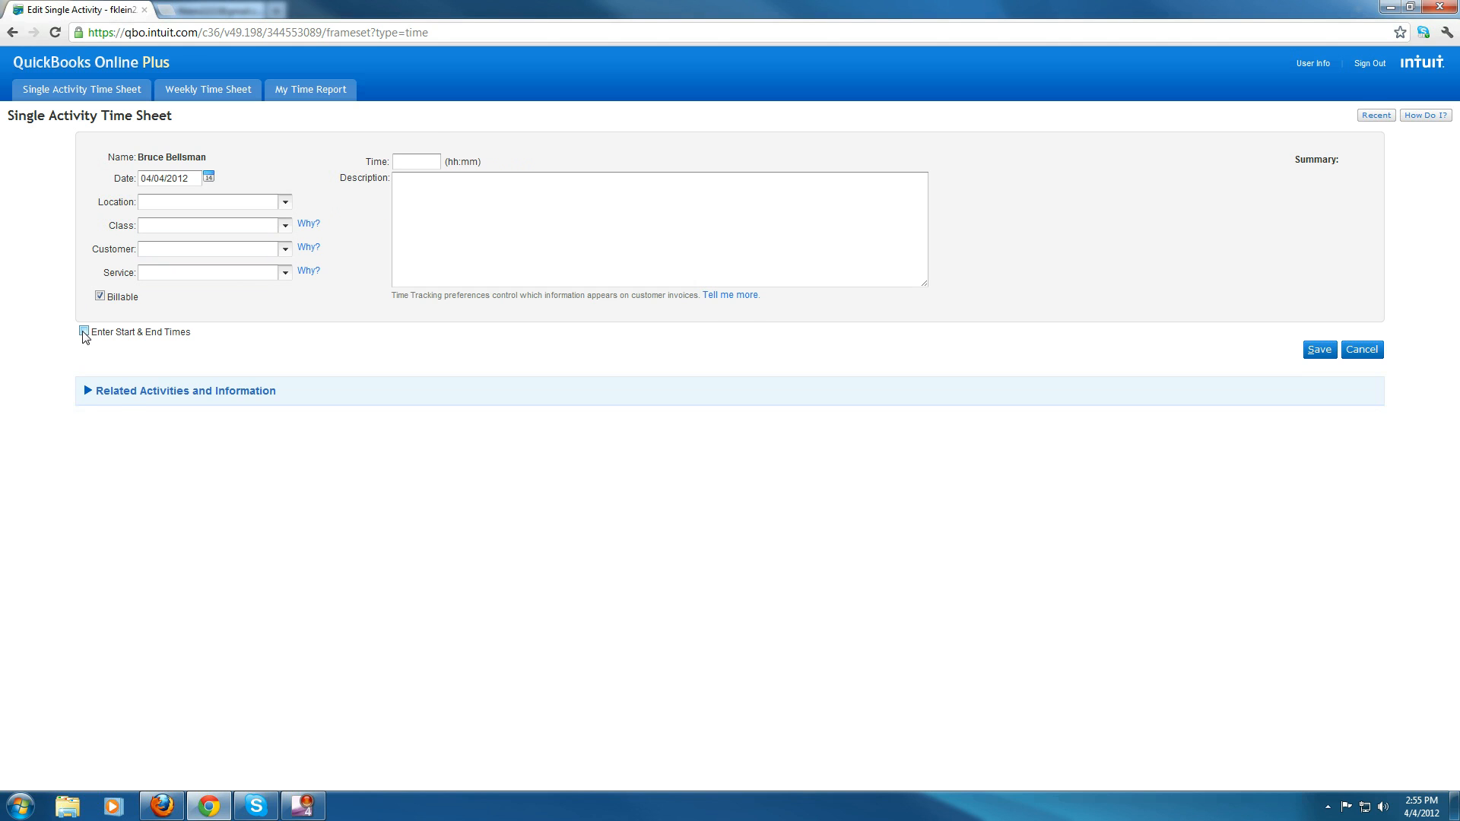
{"action": "left_click", "coordinate": [398, 189]}
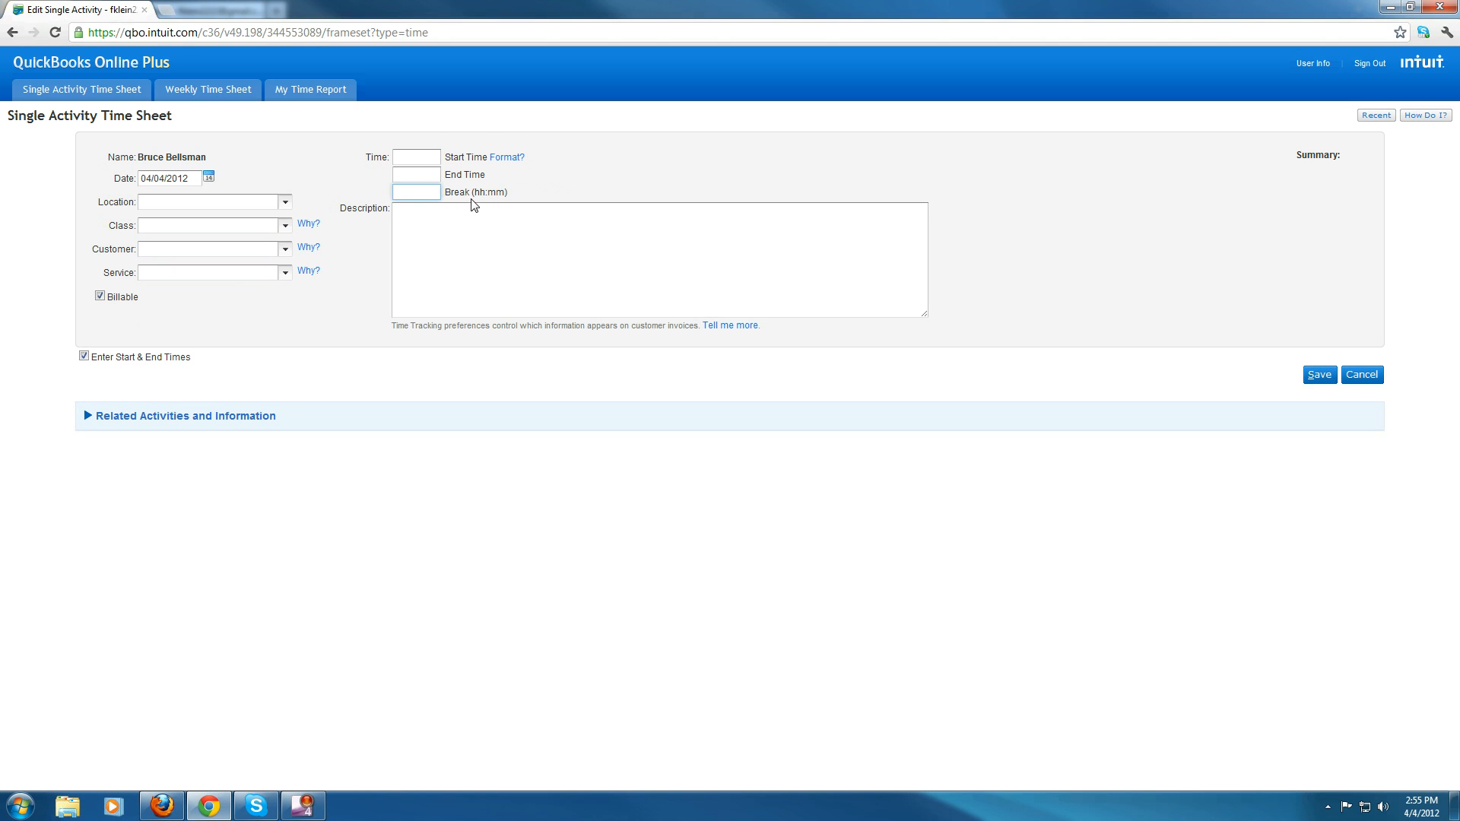
{"action": "left_click_drag", "start_coordinate": [447, 194], "coordinate": [482, 193]}
{"action": "left_click", "coordinate": [530, 198]}
{"action": "left_click", "coordinate": [438, 195]}
{"action": "left_click", "coordinate": [536, 181]}
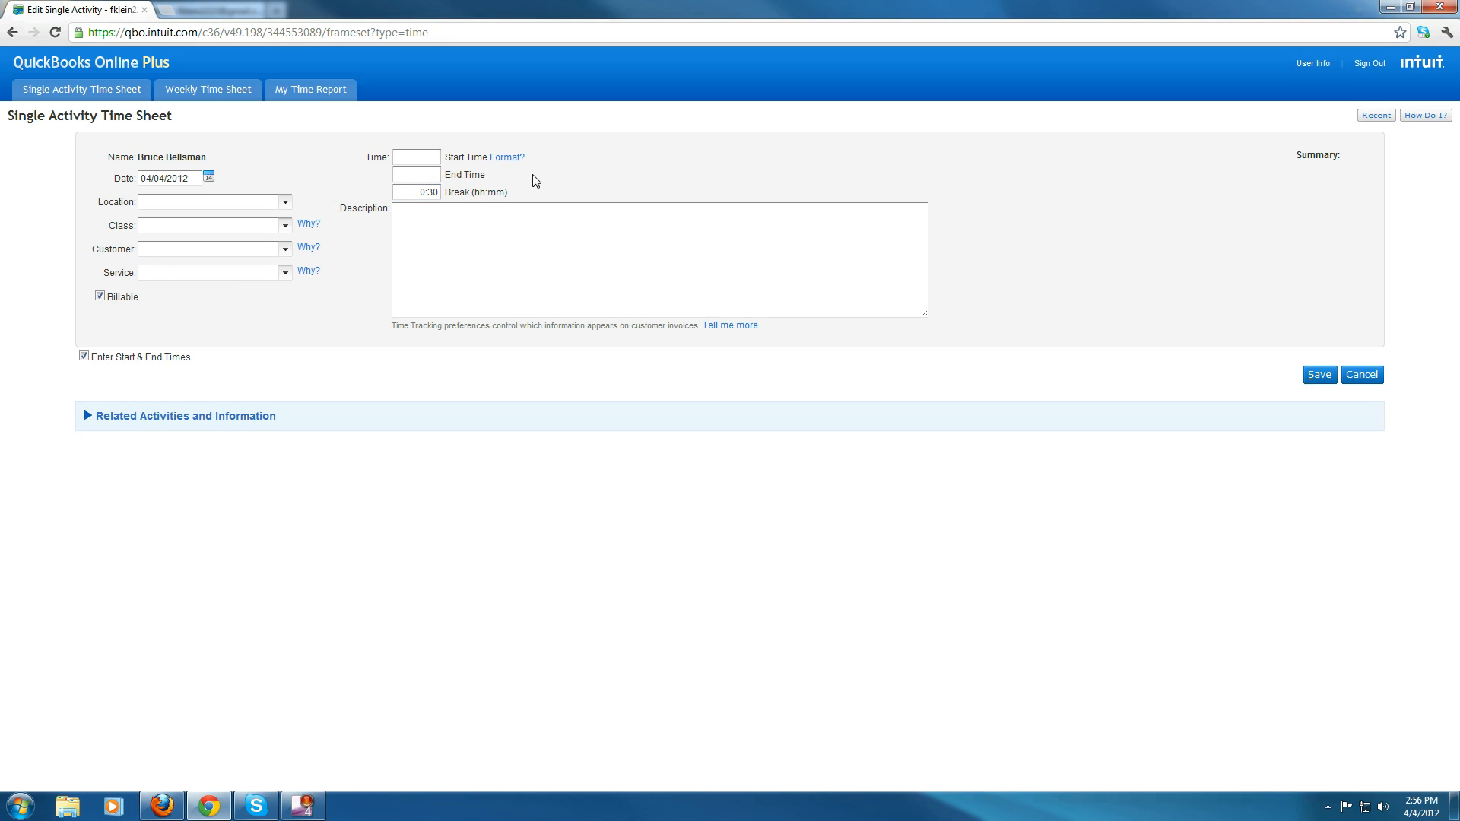
{"action": "left_click", "coordinate": [416, 195]}
{"action": "key", "text": "BackSpace"}
{"action": "left_click", "coordinate": [406, 546]}
- Return to the Weekly Time Sheet, discarding the unsaved single activity changes
{"action": "left_click", "coordinate": [214, 97]}
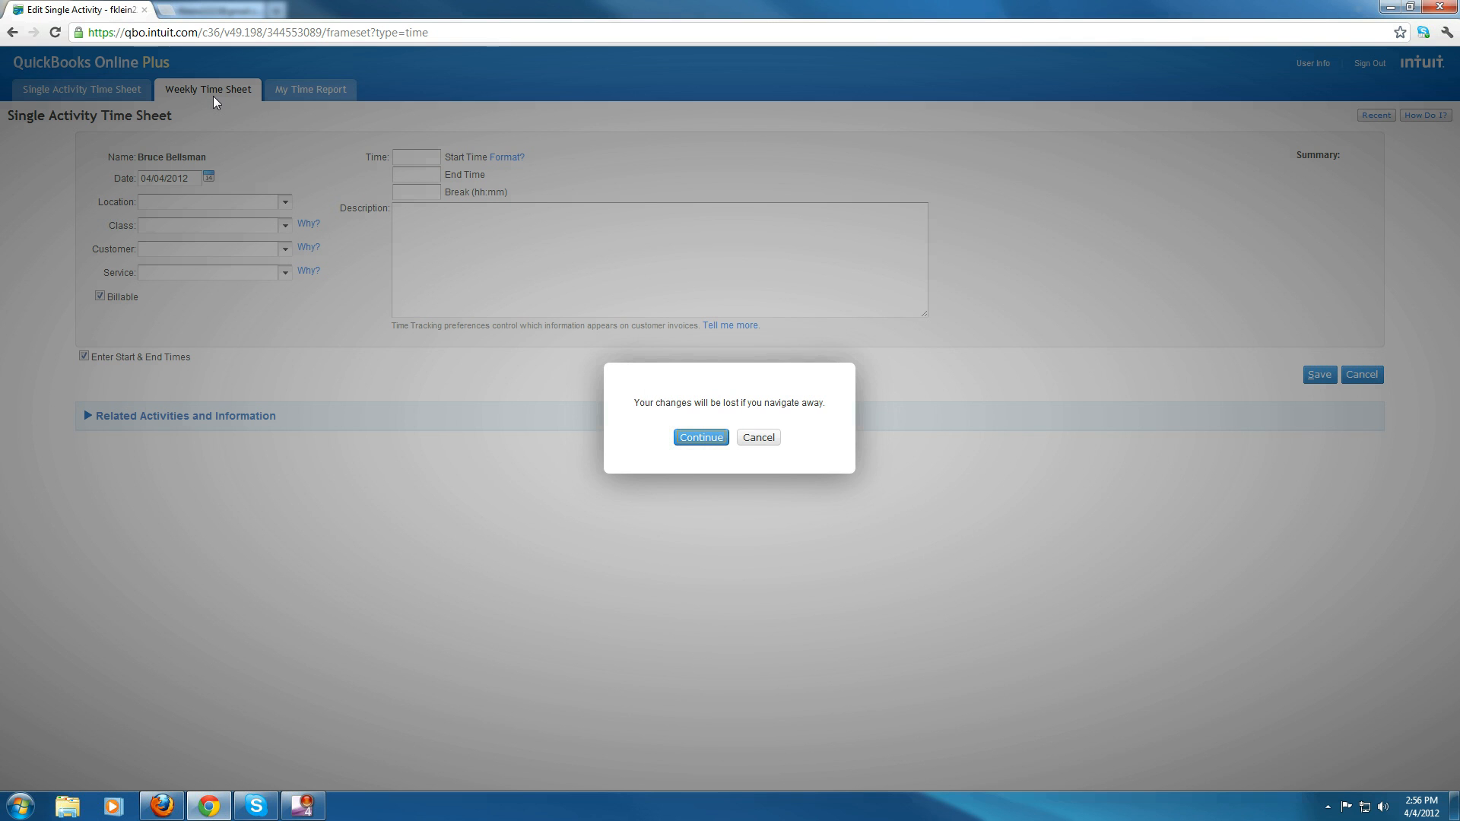
{"action": "left_click", "coordinate": [710, 445]}
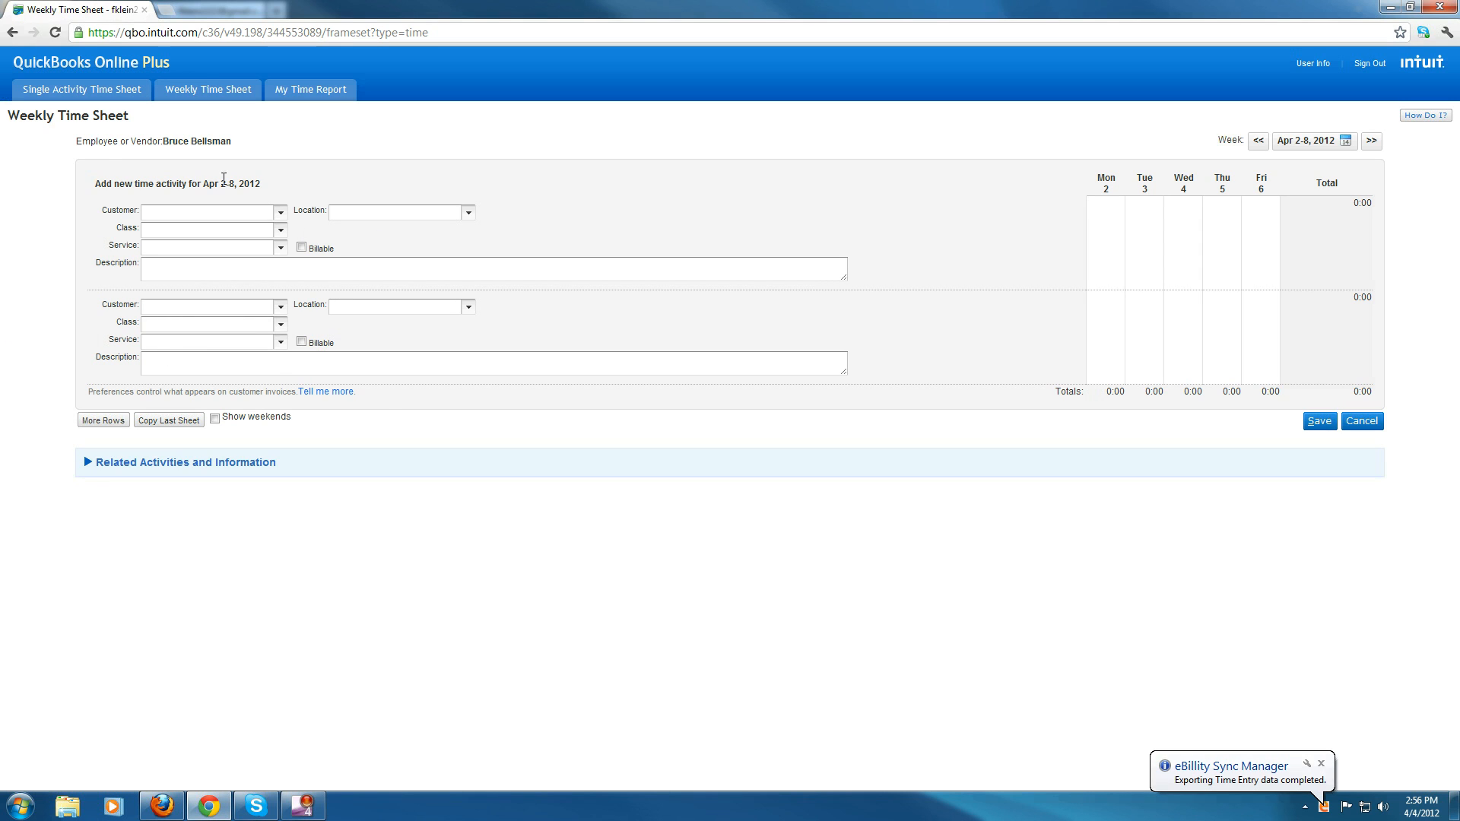
{"action": "mouse_move", "coordinate": [1088, 161]}
{"action": "left_mouse_down"}
{"action": "mouse_move", "coordinate": [1281, 183]}
{"action": "mouse_move", "coordinate": [1086, 176]}
{"action": "left_mouse_up"}
{"action": "left_click", "coordinate": [1270, 184]}
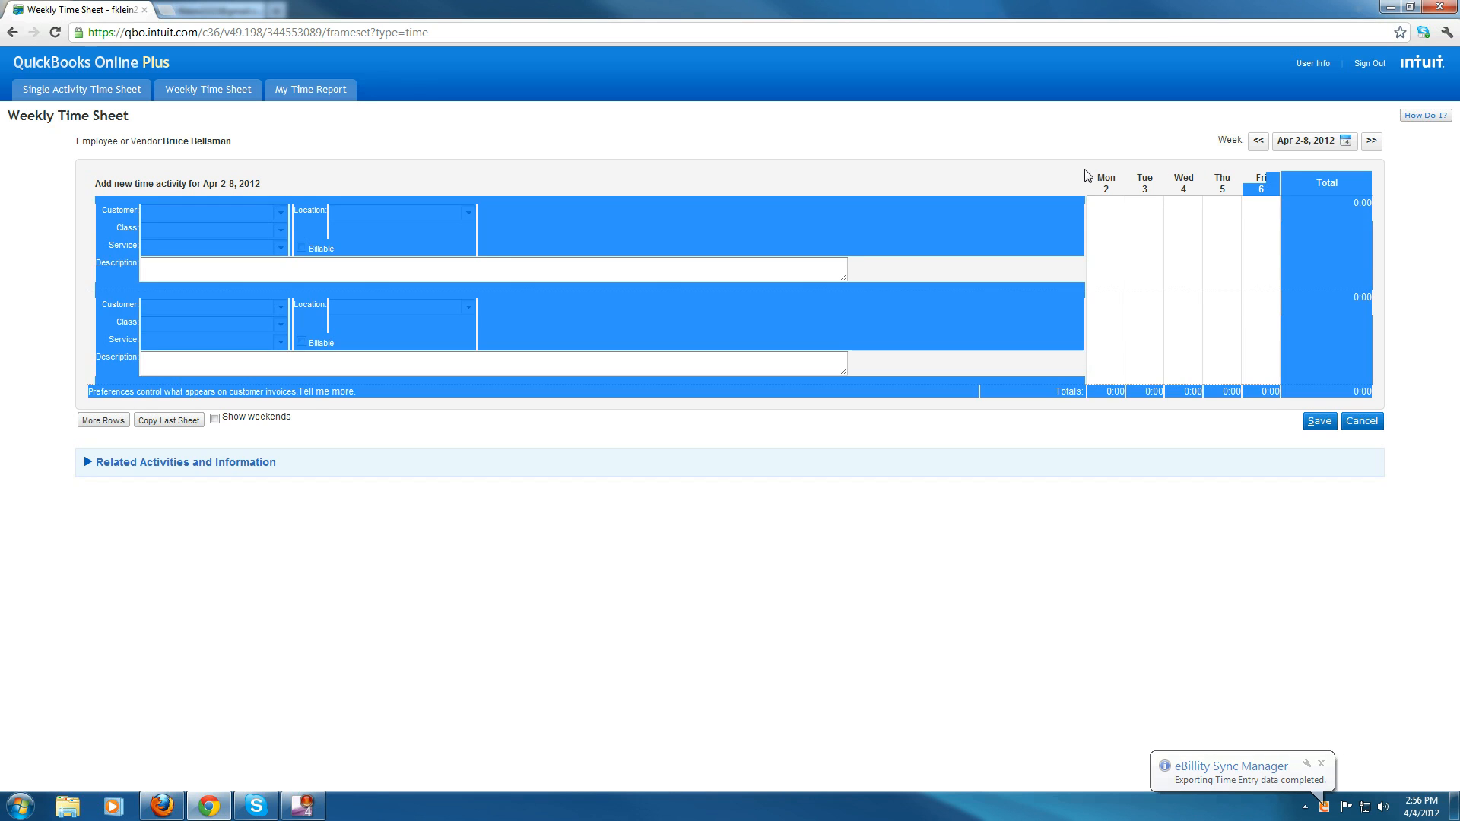
{"action": "left_click", "coordinate": [1087, 178]}
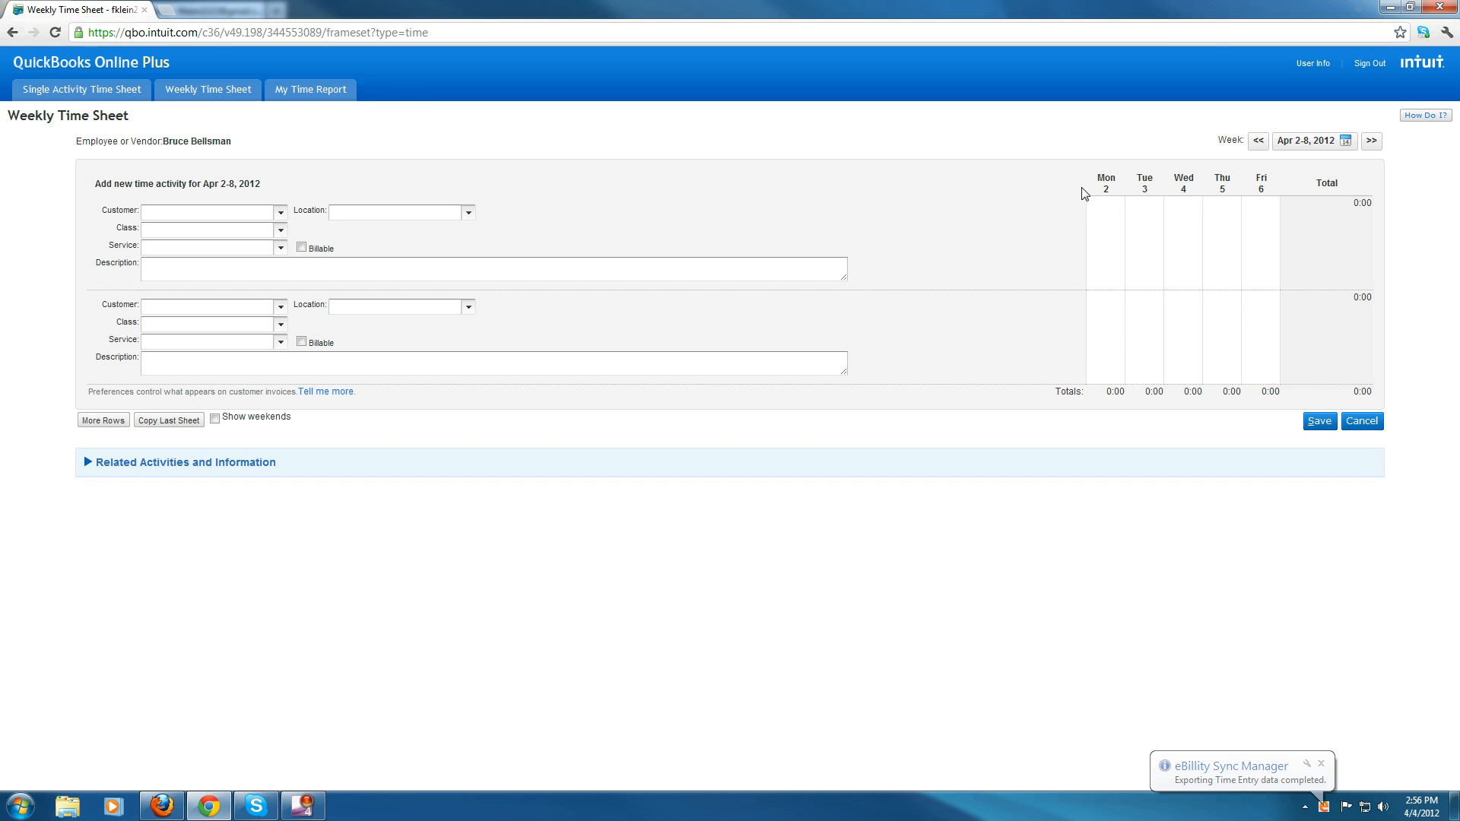
- View the previous week's time sheet and go back to the Apr 2-8, 2012 week
{"action": "left_click", "coordinate": [1259, 141]}
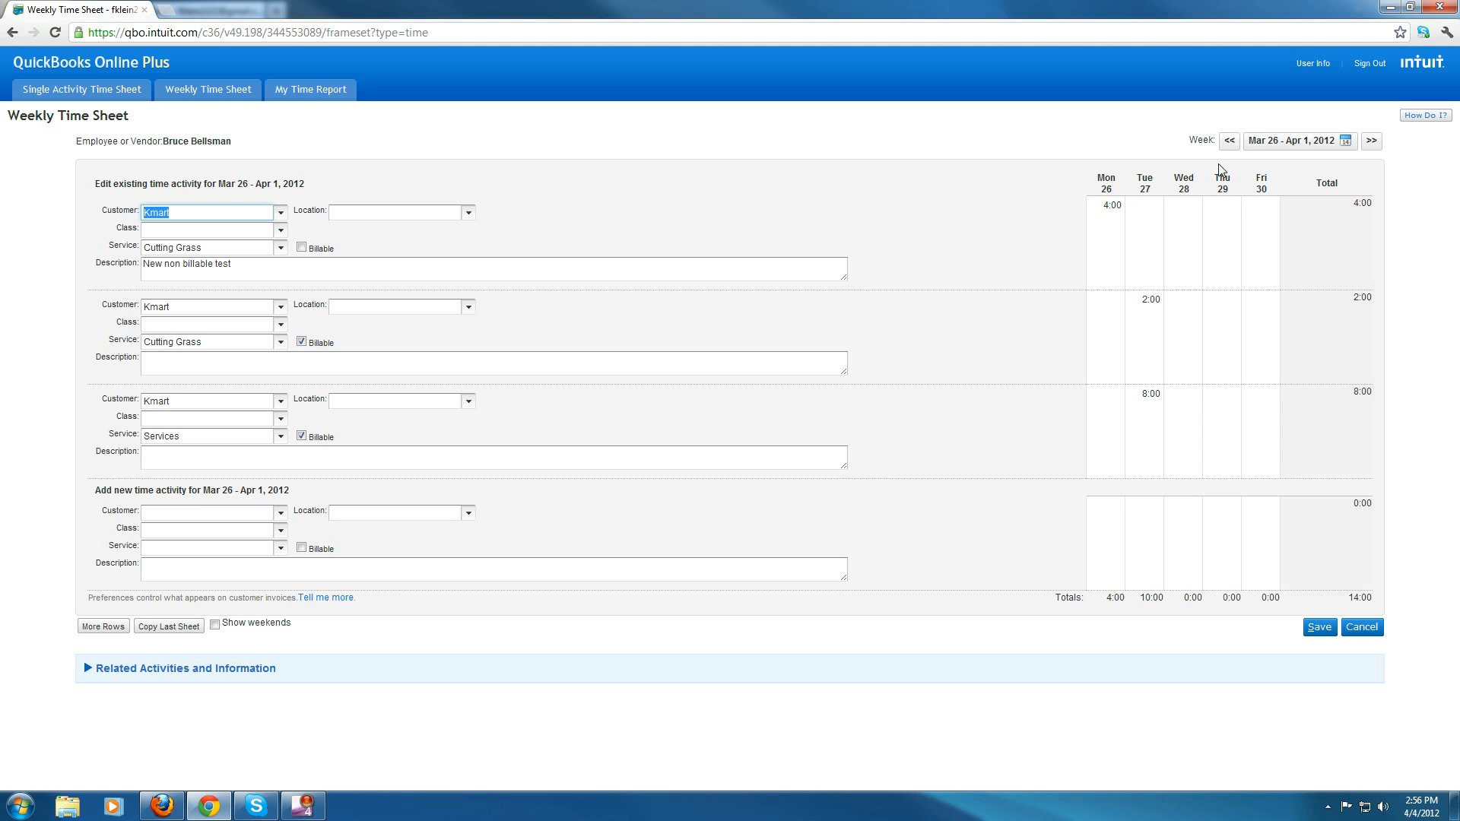
{"action": "left_click", "coordinate": [1372, 141]}
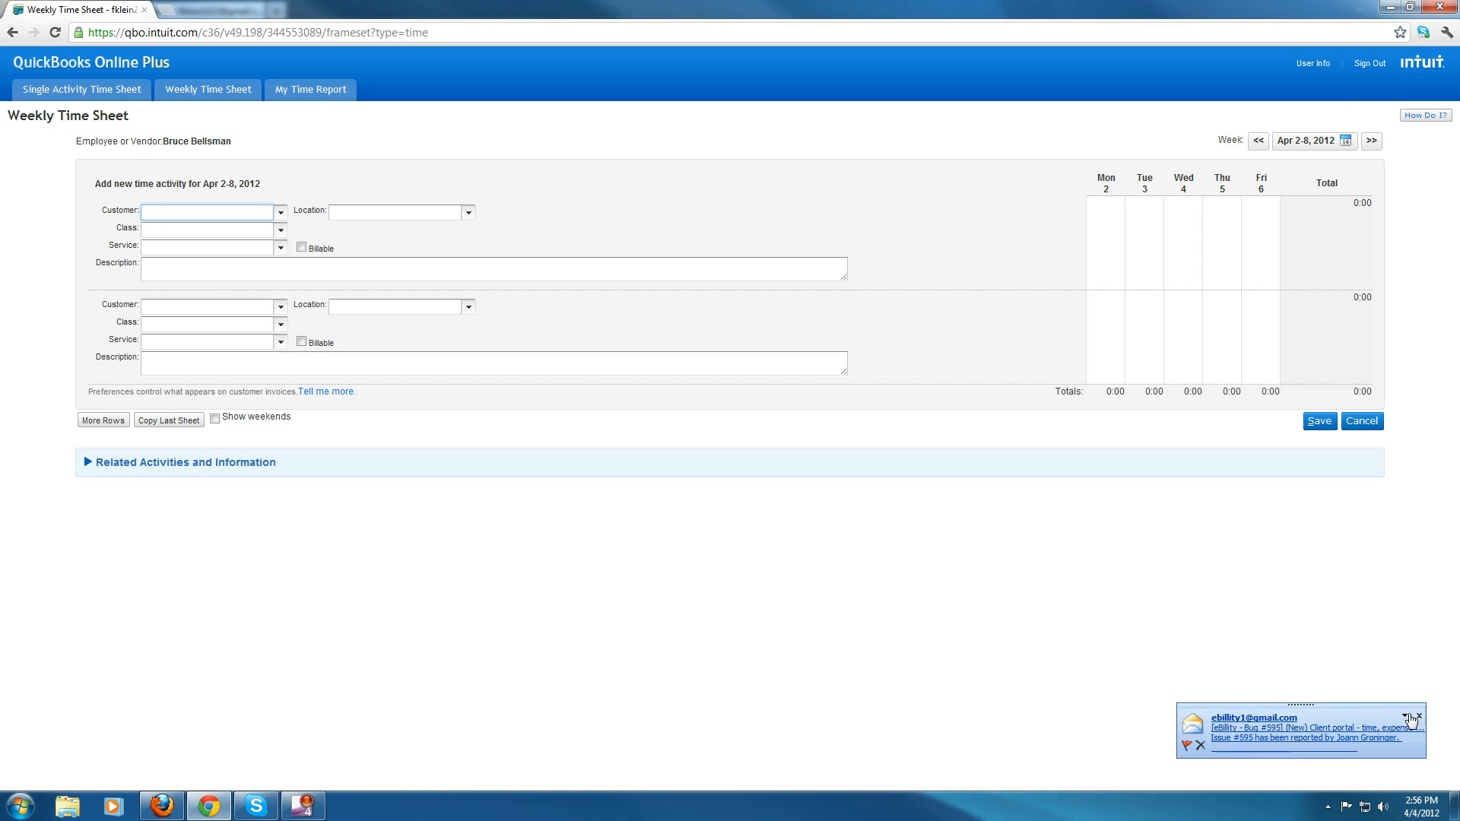
- Switch to Firefox and open the company Preferences
{"action": "left_click", "coordinate": [1419, 716]}
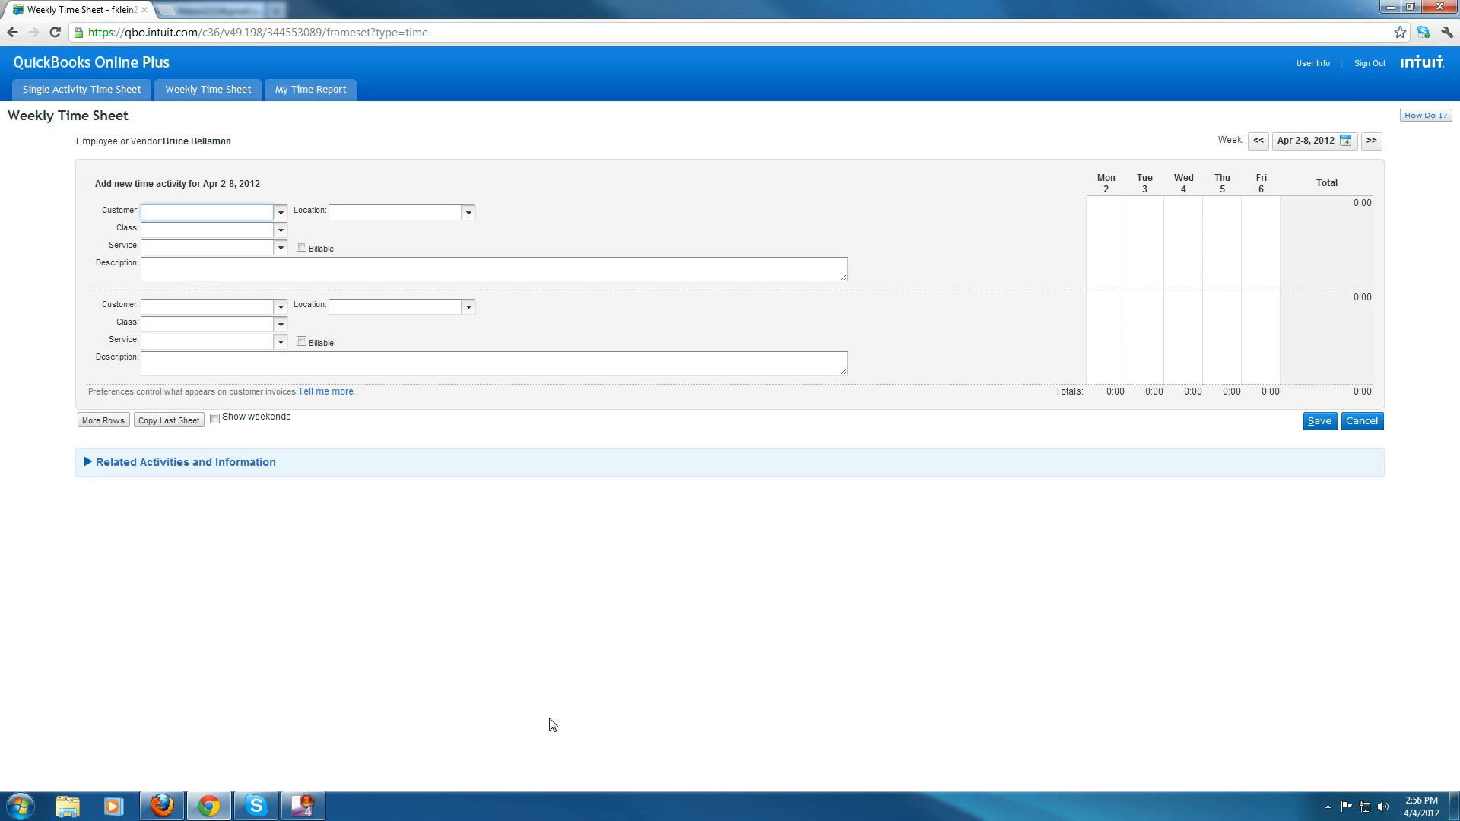
{"action": "left_click", "coordinate": [162, 808]}
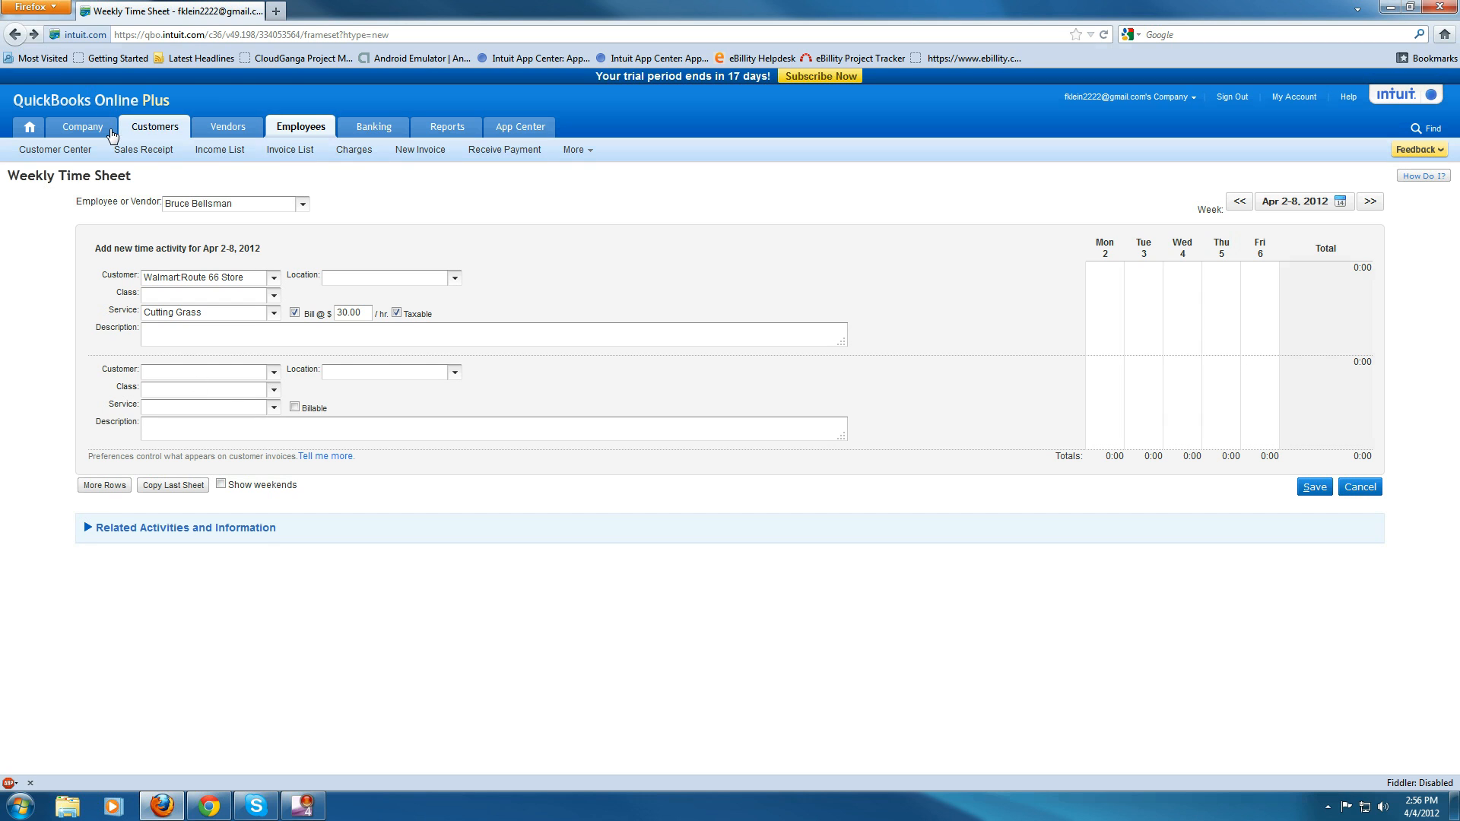
{"action": "mouse_move", "coordinate": [110, 133]}
{"action": "left_click", "coordinate": [254, 151]}
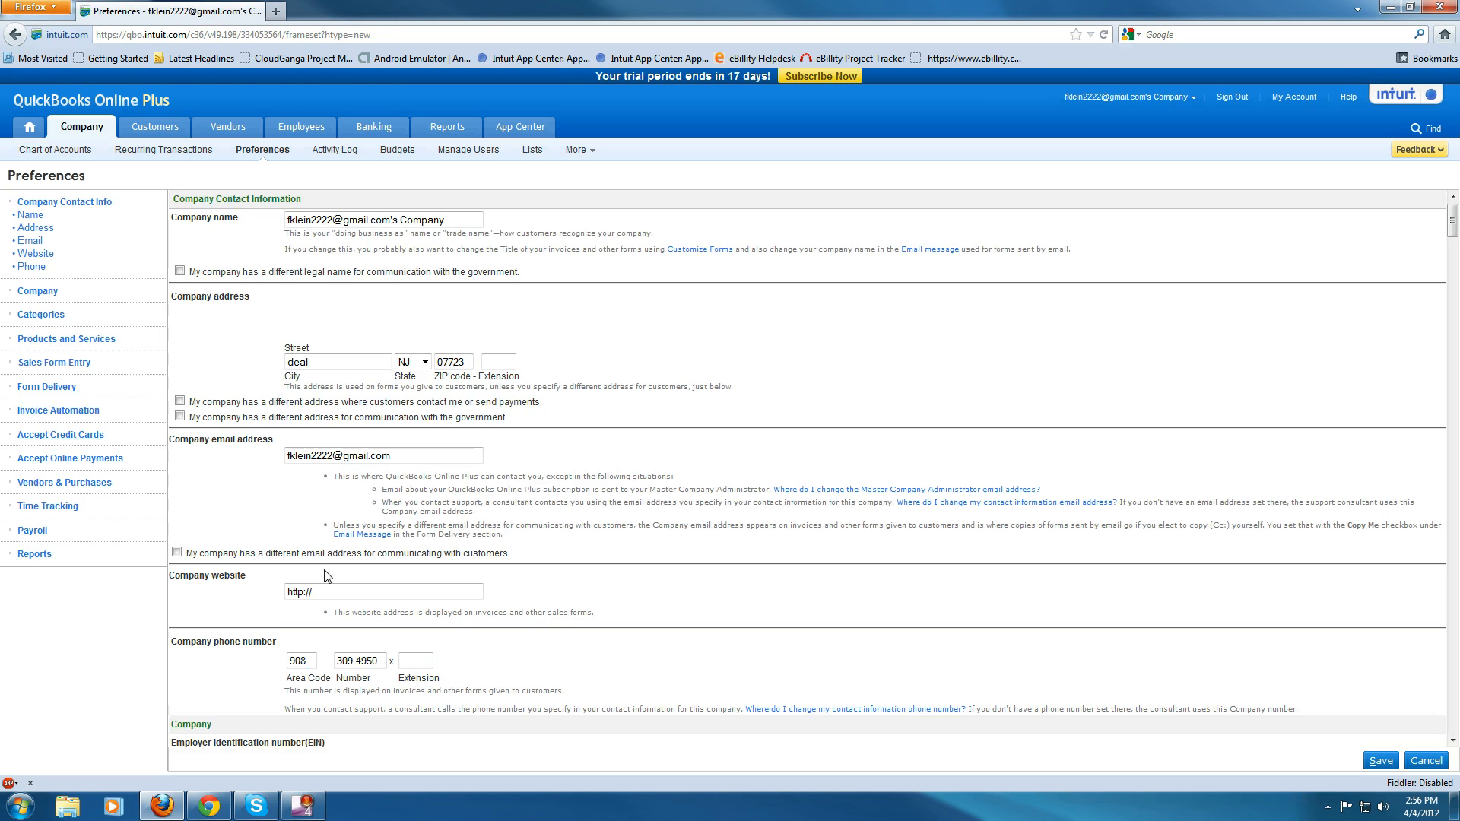
- Turn off Location tracking and Class tracking in the company preferences
{"action": "scroll", "coordinate": [242, 520], "scroll_direction": "down", "scroll_amount": 10}
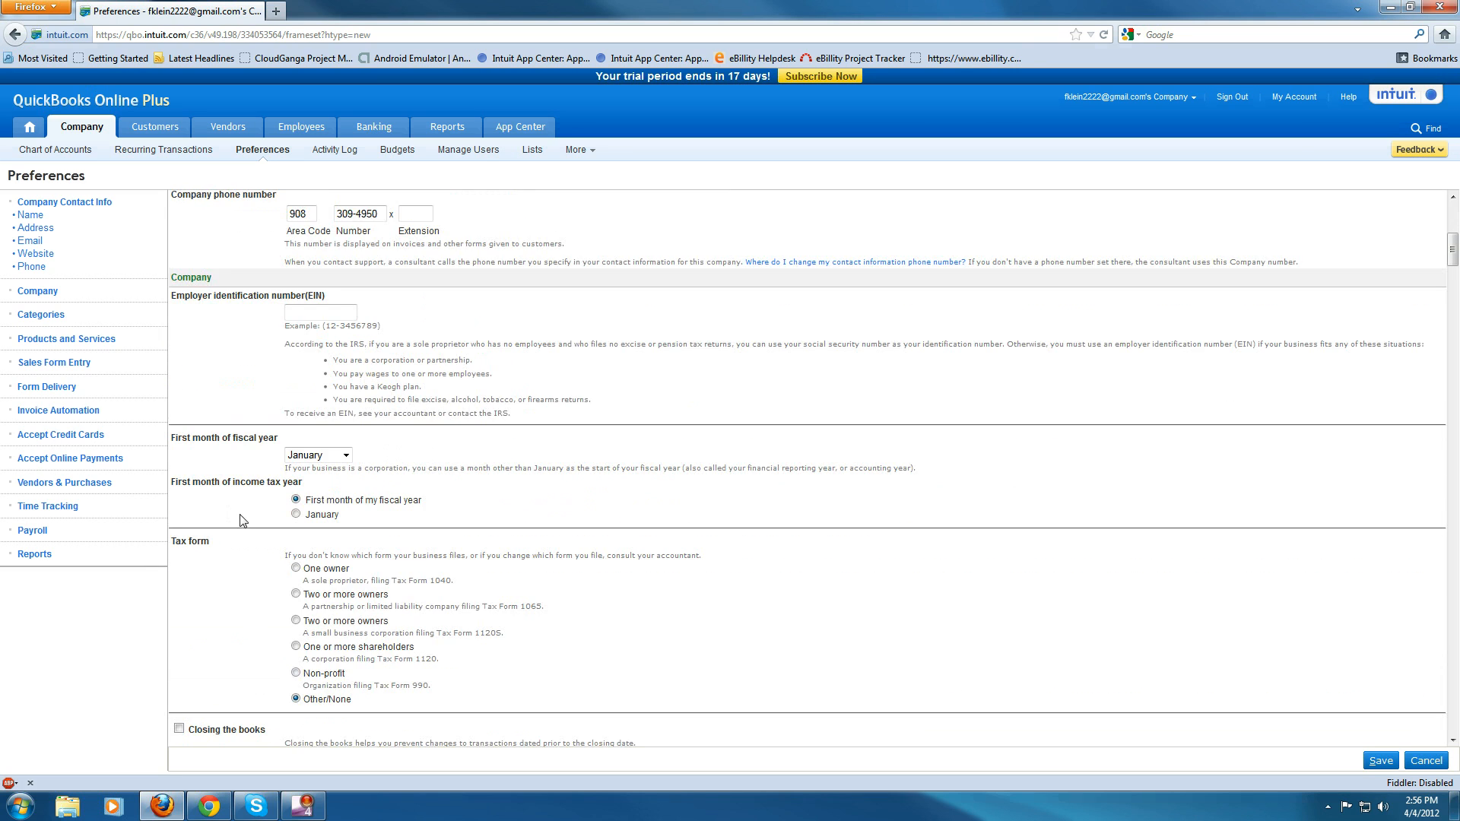
{"action": "scroll", "coordinate": [242, 520], "scroll_direction": "down", "scroll_amount": 18}
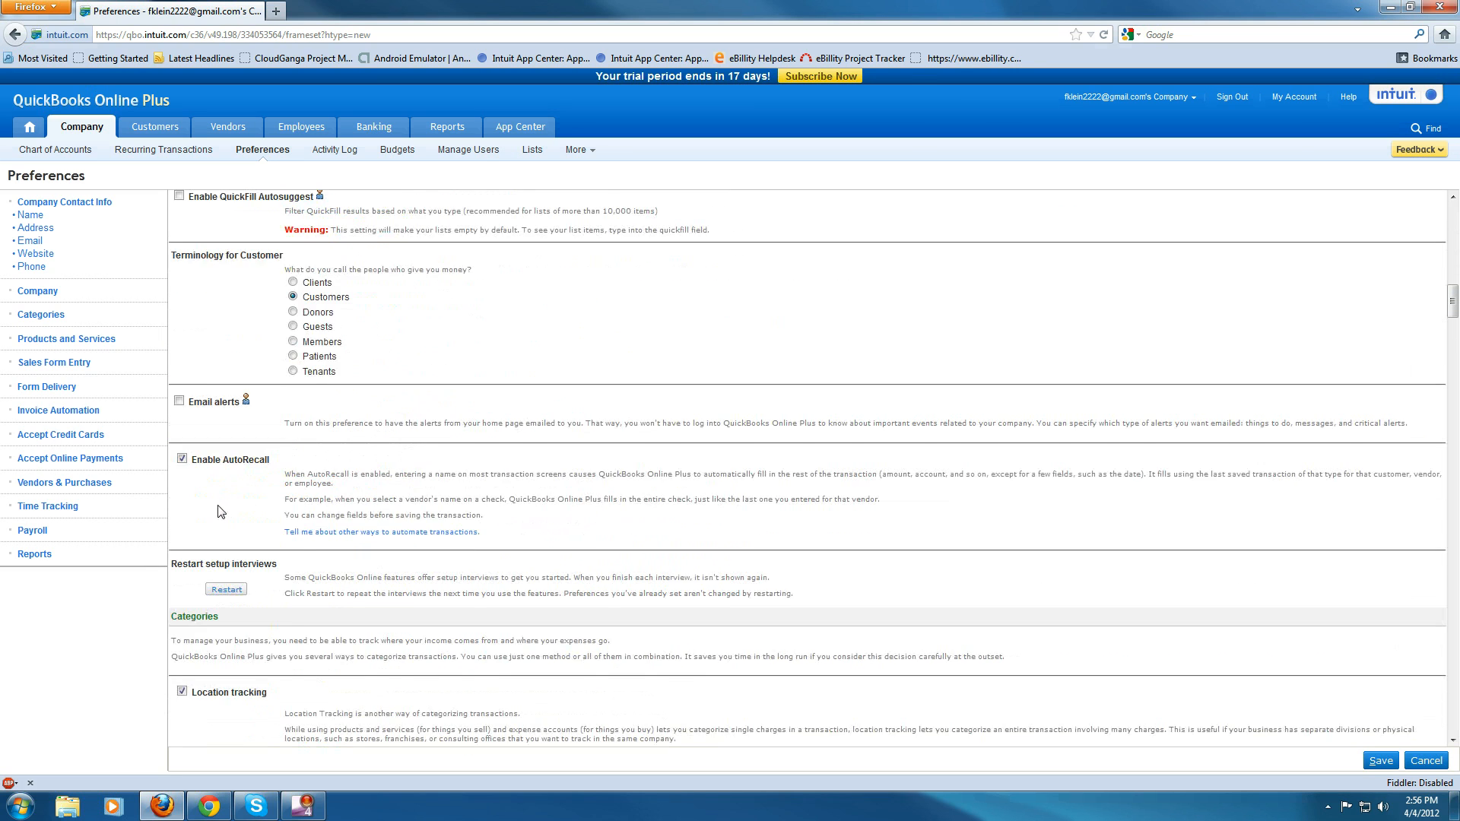
{"action": "scroll", "coordinate": [229, 532], "scroll_direction": "down", "scroll_amount": 10}
{"action": "scroll", "coordinate": [246, 577], "scroll_direction": "up", "scroll_amount": 1}
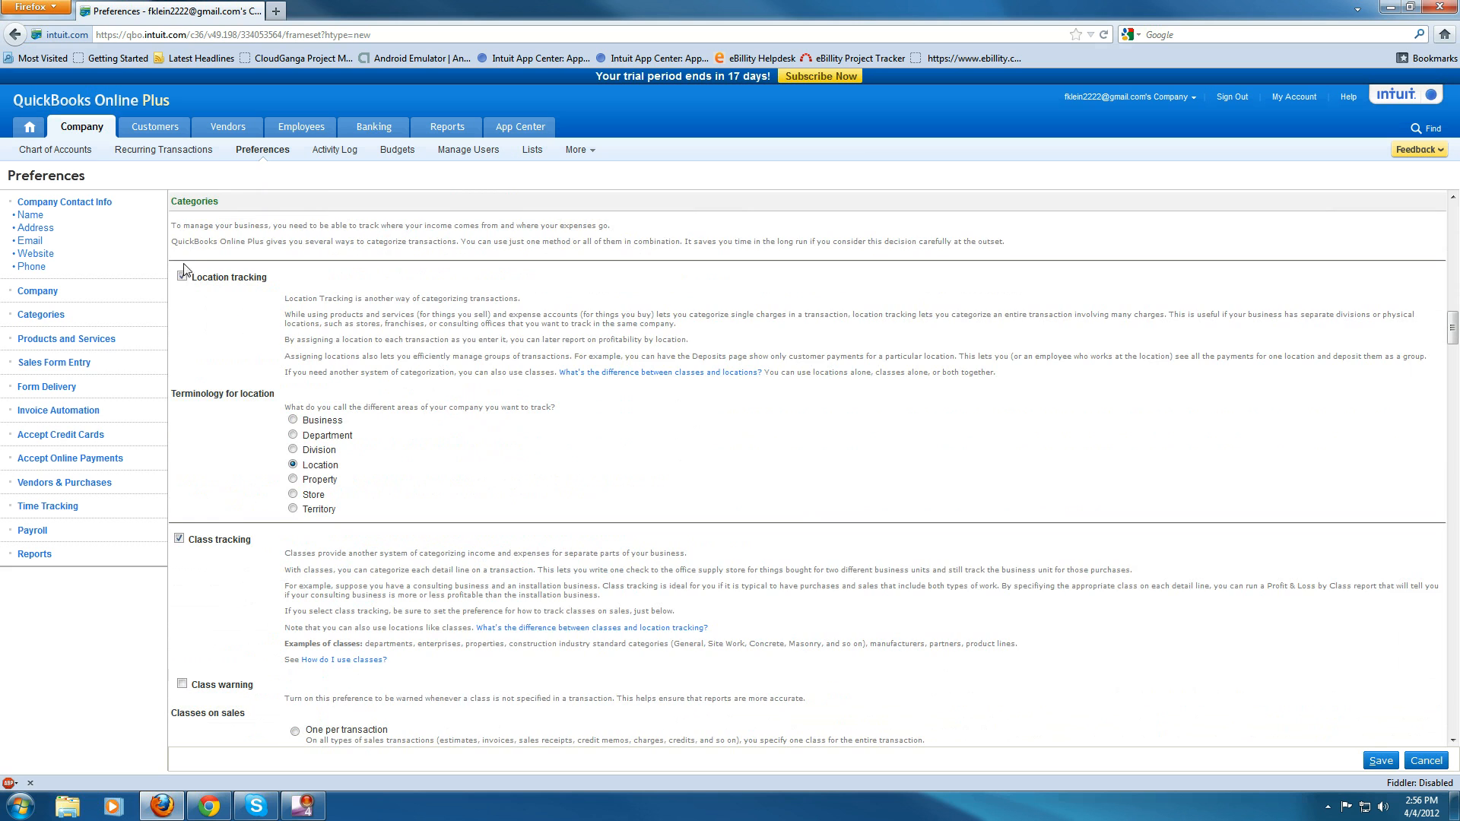
{"action": "left_click", "coordinate": [182, 277]}
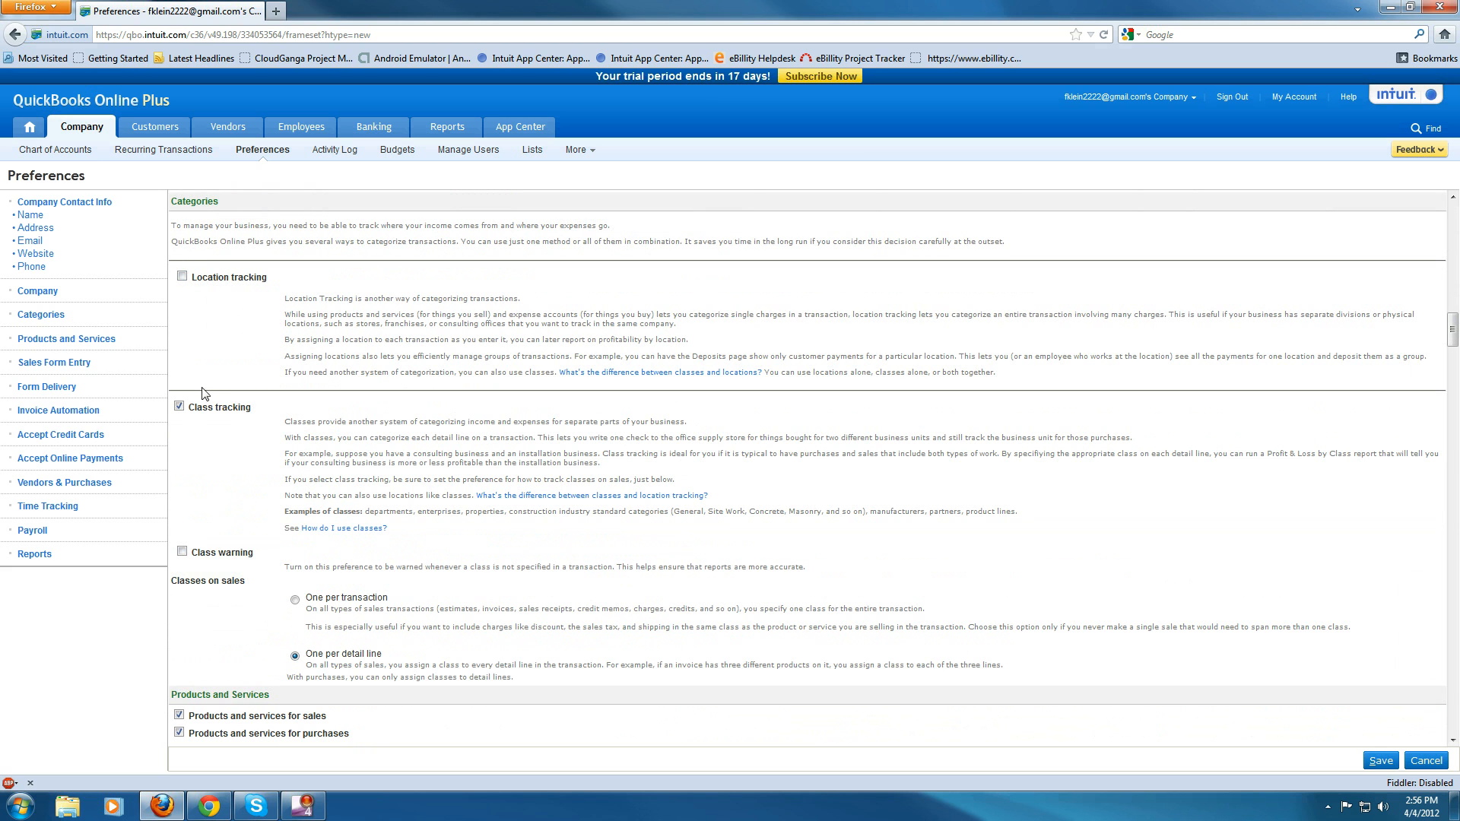
{"action": "left_click", "coordinate": [180, 406]}
- Enable Show billing rate to employees and subcontractors under Time Tracking and save the preferences
{"action": "scroll", "coordinate": [224, 449], "scroll_direction": "down", "scroll_amount": 3}
{"action": "scroll", "coordinate": [225, 446], "scroll_direction": "down", "scroll_amount": 18}
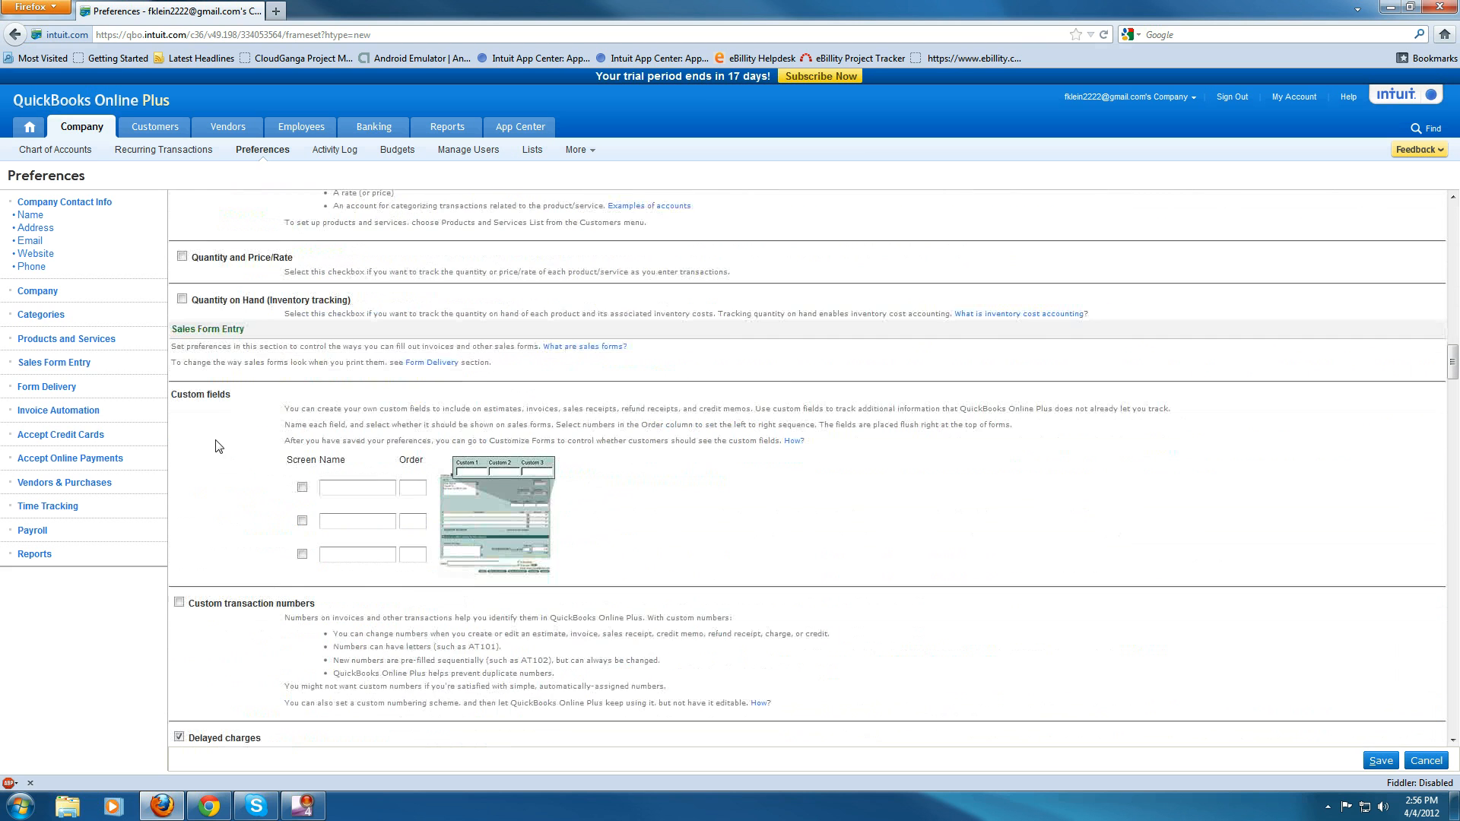
{"action": "scroll", "coordinate": [206, 443], "scroll_direction": "down", "scroll_amount": 3}
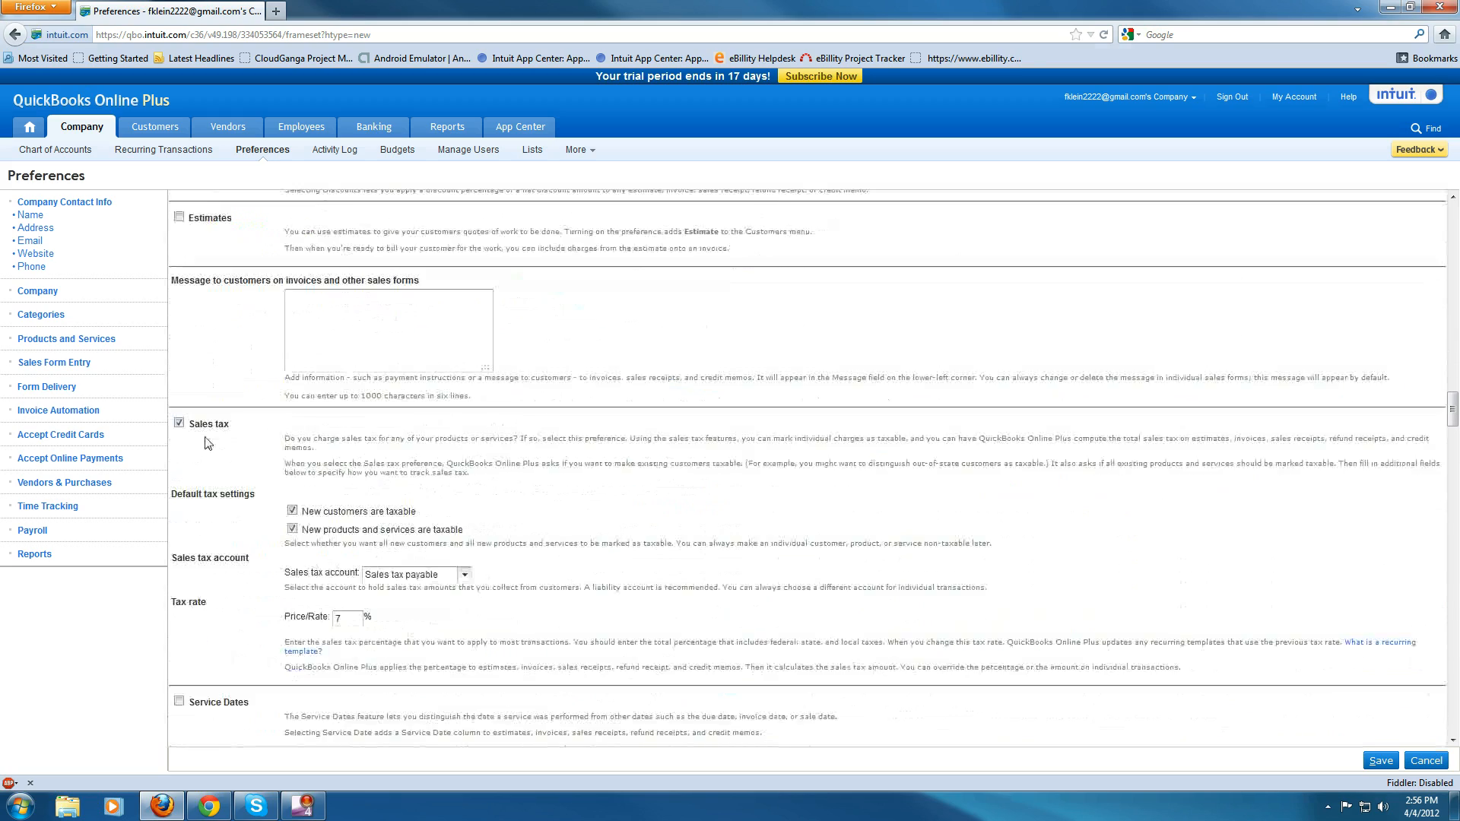
{"action": "scroll", "coordinate": [208, 435], "scroll_direction": "down", "scroll_amount": 20}
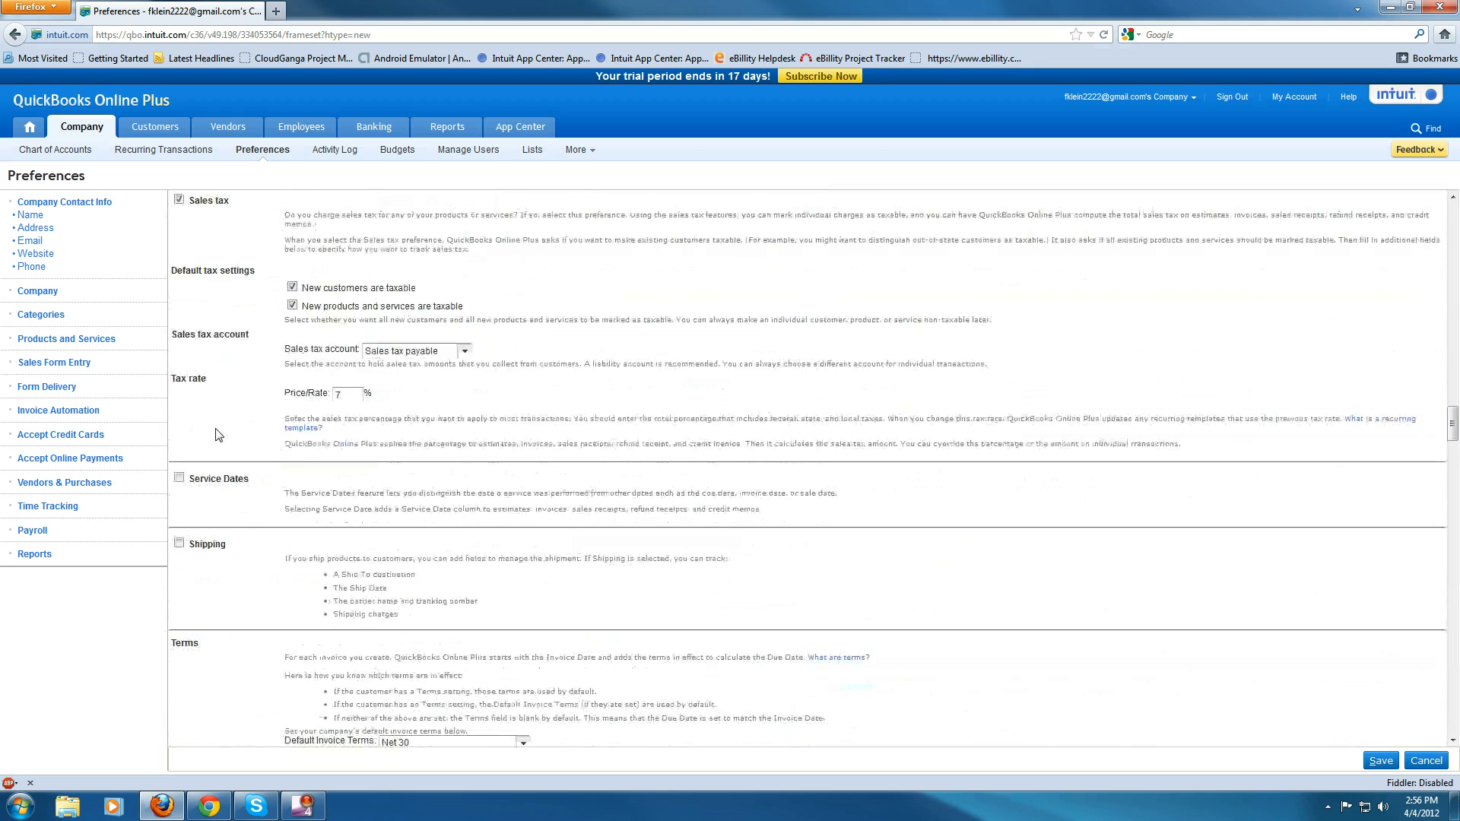
{"action": "scroll", "coordinate": [228, 426], "scroll_direction": "down", "scroll_amount": 20}
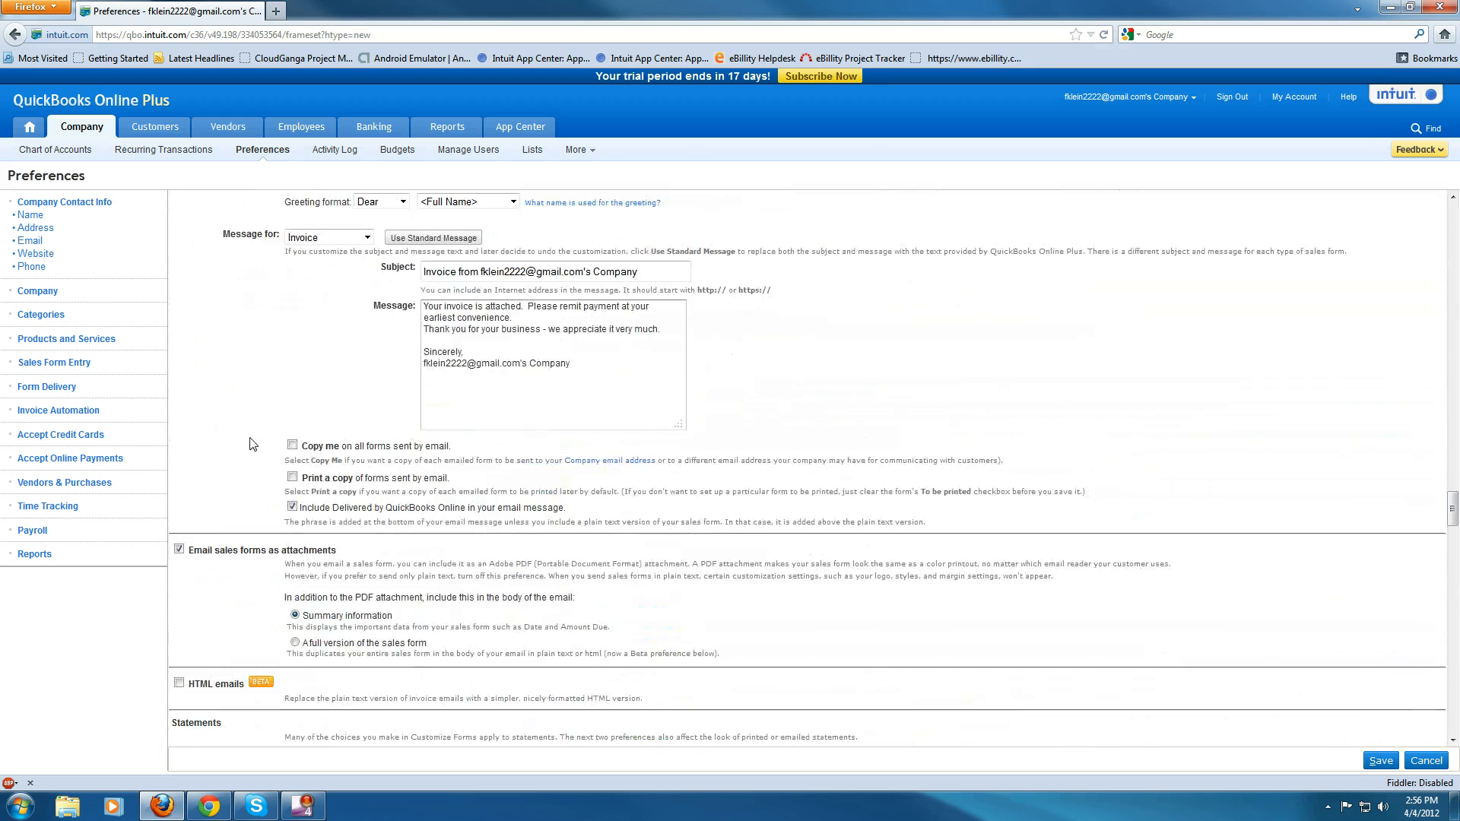
{"action": "scroll", "coordinate": [268, 485], "scroll_direction": "down", "scroll_amount": 8}
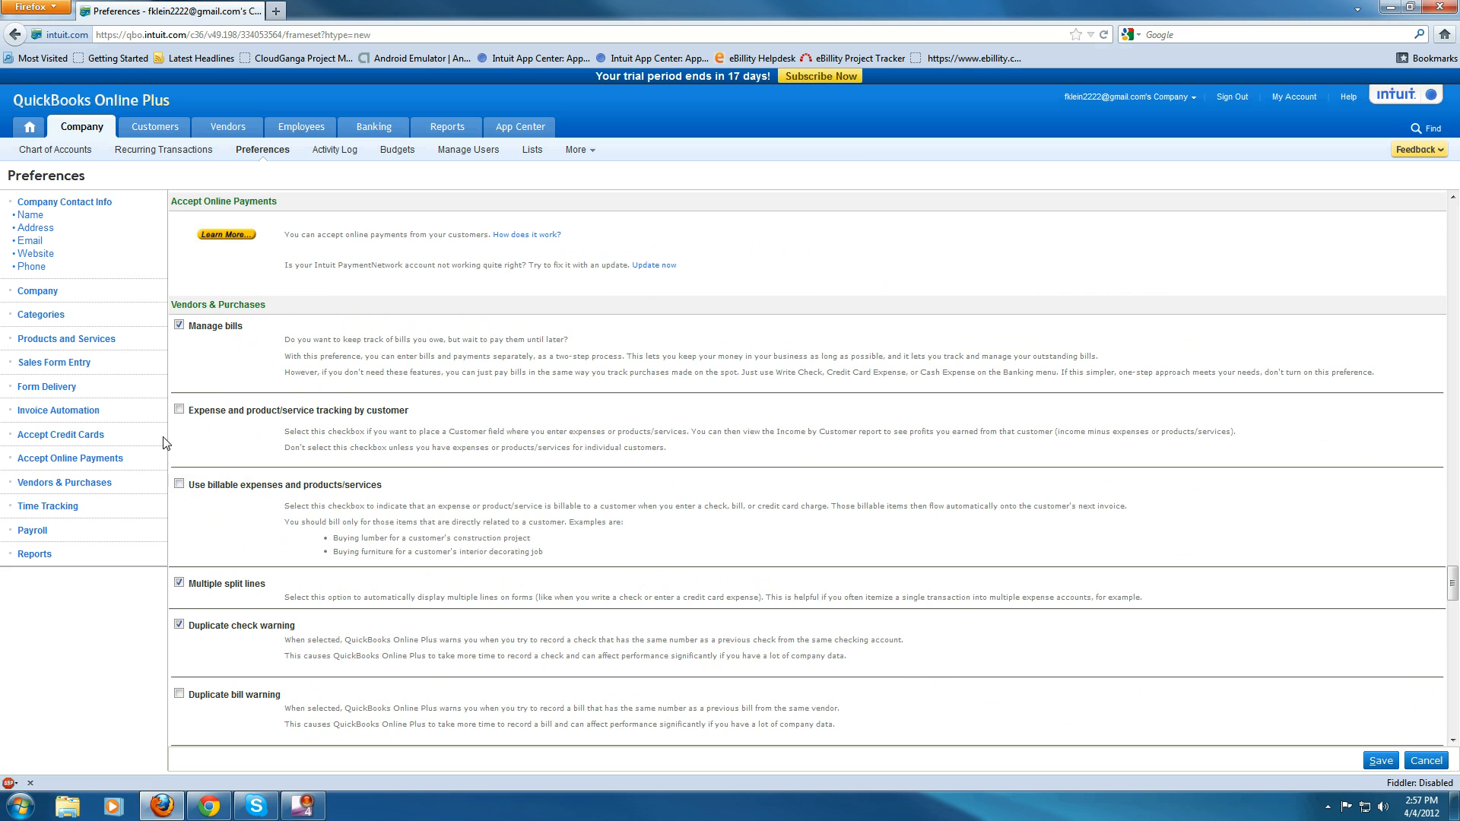
{"action": "scroll", "coordinate": [175, 403], "scroll_direction": "down", "scroll_amount": 5}
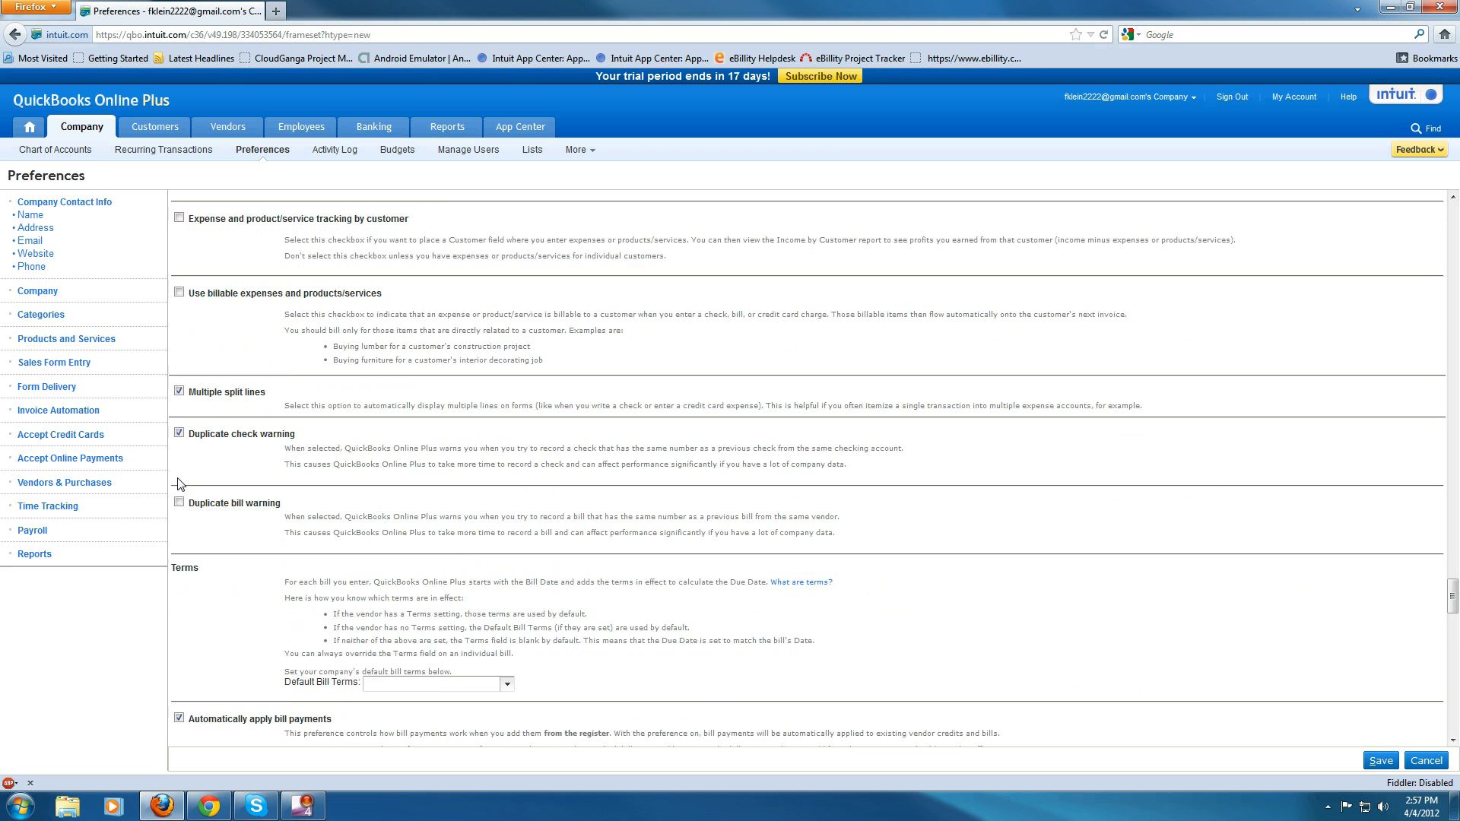
{"action": "scroll", "coordinate": [187, 407], "scroll_direction": "up", "scroll_amount": 2}
{"action": "scroll", "coordinate": [188, 408], "scroll_direction": "up", "scroll_amount": 1}
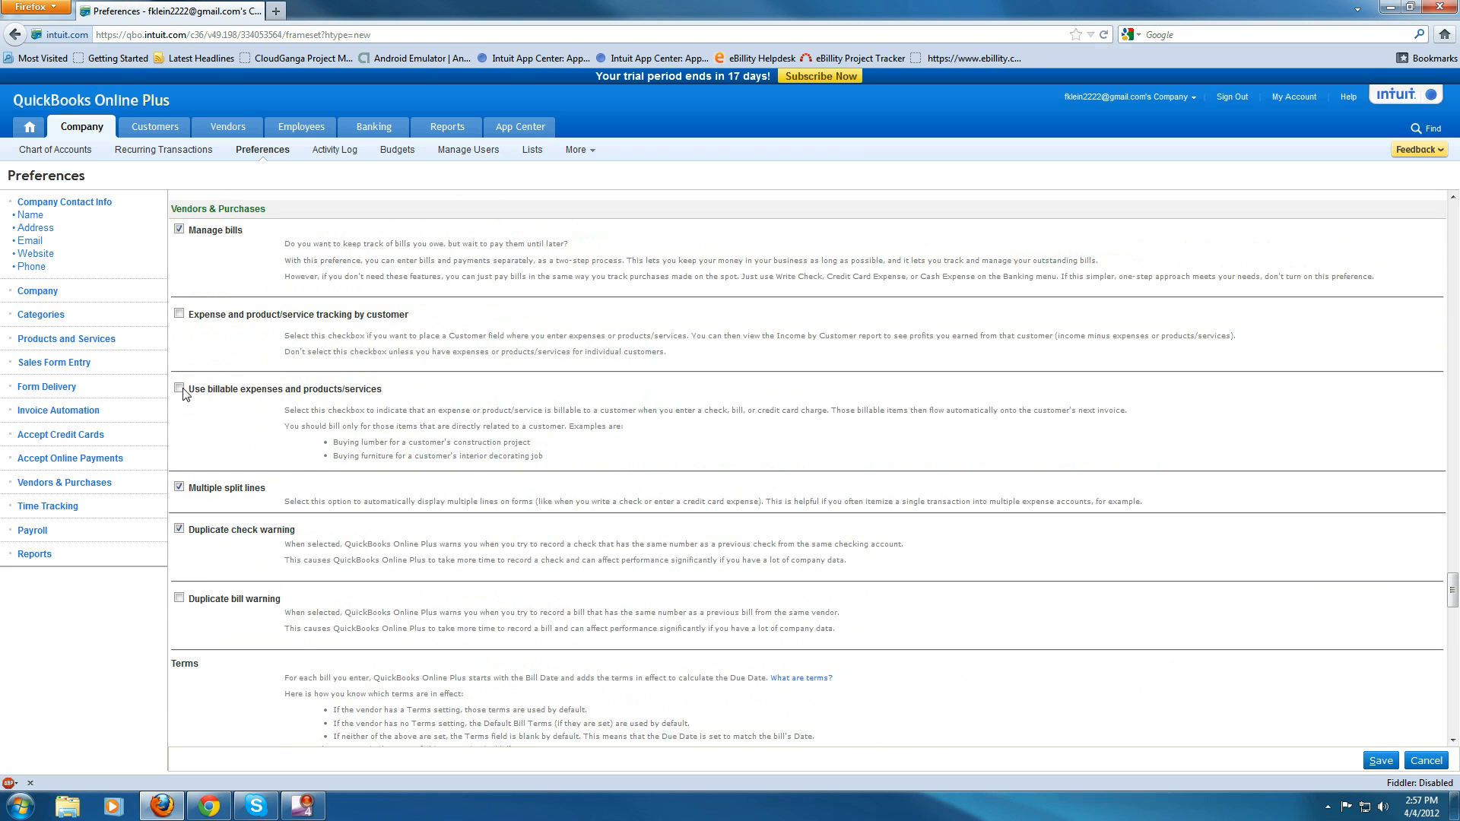
{"action": "scroll", "coordinate": [202, 448], "scroll_direction": "down", "scroll_amount": 15}
{"action": "scroll", "coordinate": [221, 469], "scroll_direction": "down", "scroll_amount": 10}
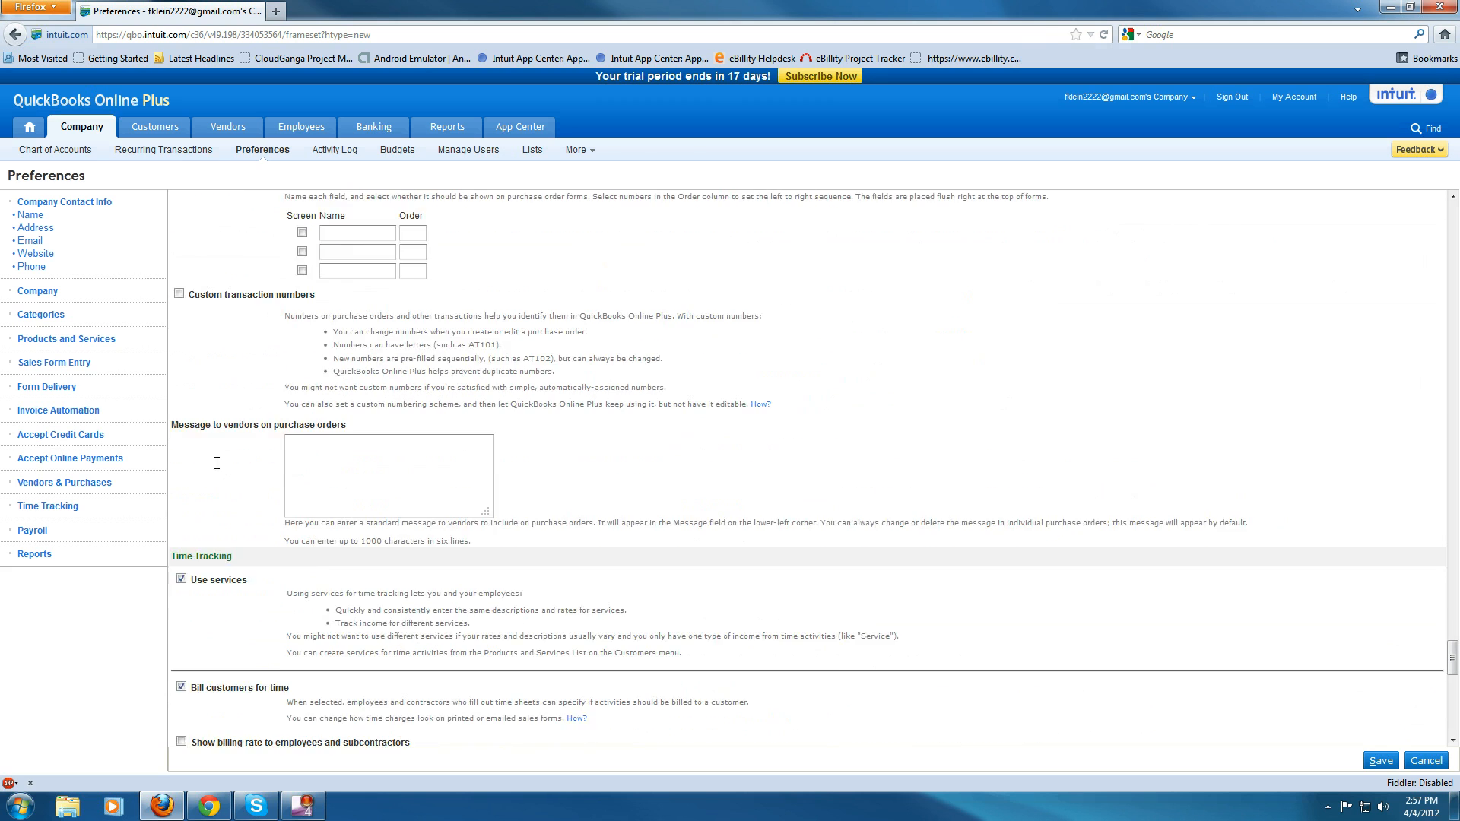
{"action": "left_click", "coordinate": [181, 519]}
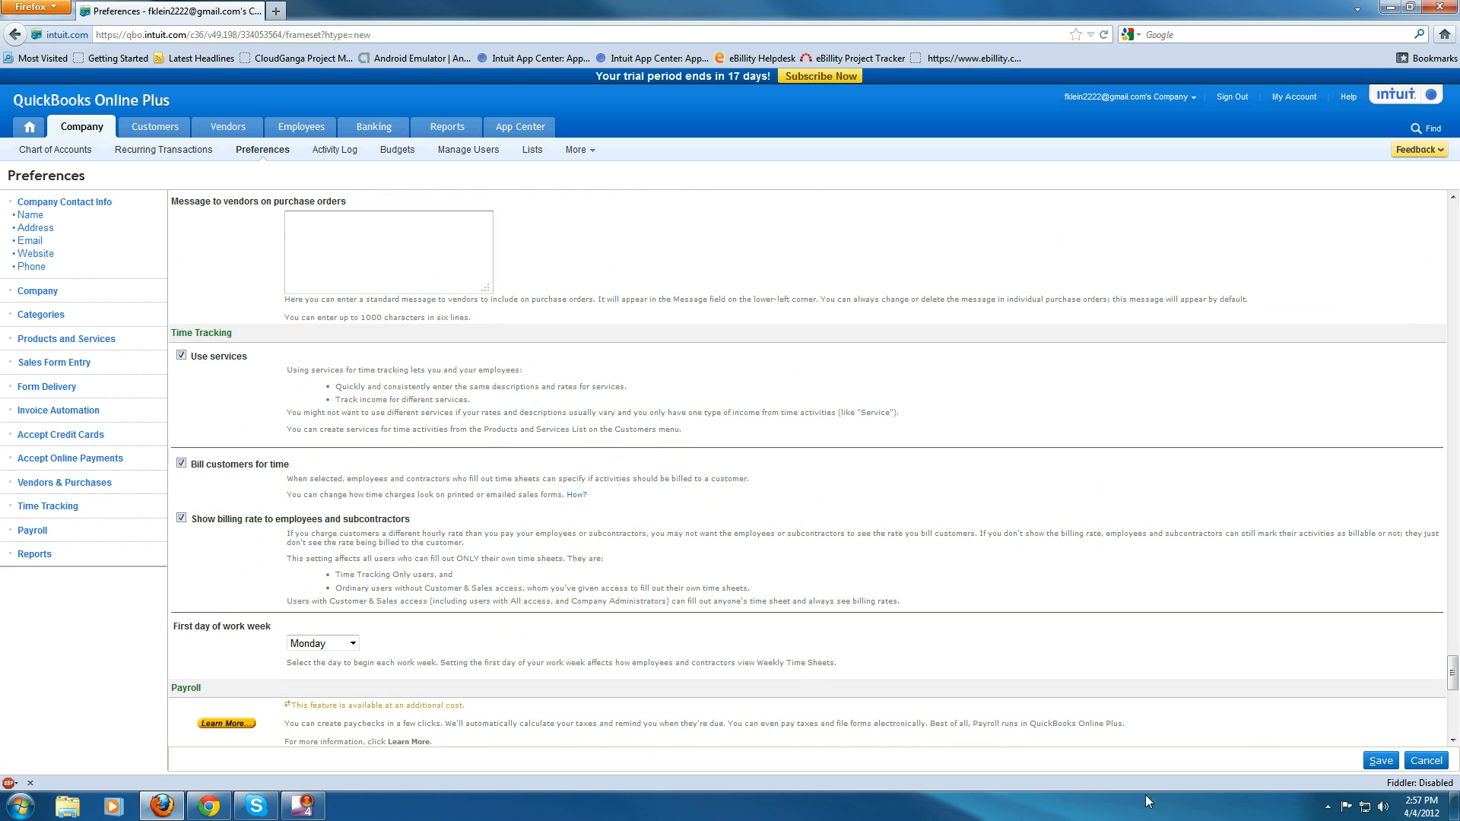
{"action": "left_click", "coordinate": [1373, 766]}
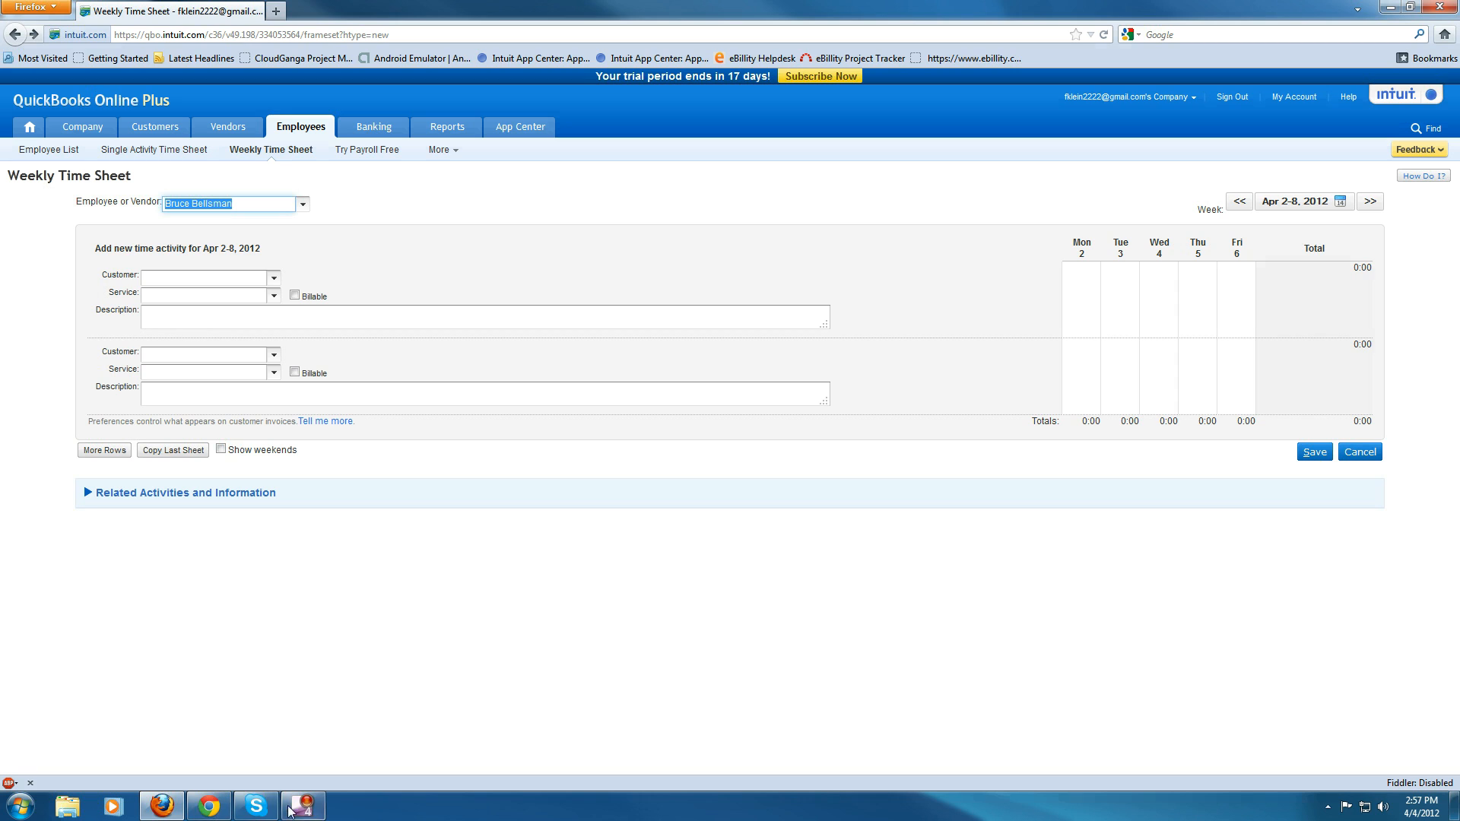
- Switch back to the Weekly Time Sheet in Chrome
{"action": "left_click", "coordinate": [209, 806]}
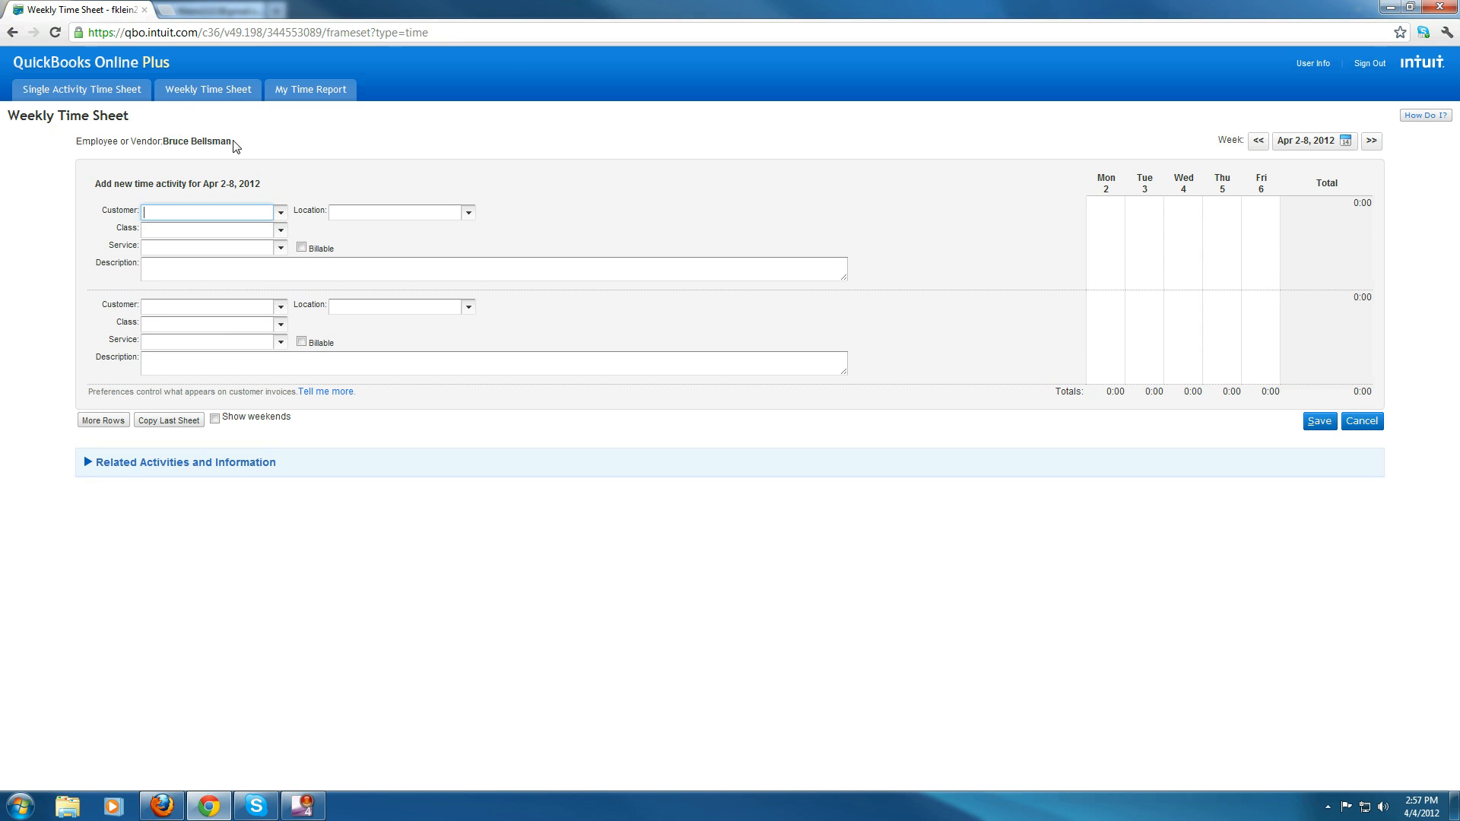
- Reopen the Weekly Time Sheet and toggle the first row's Billable option on and off
{"action": "left_click", "coordinate": [219, 93]}
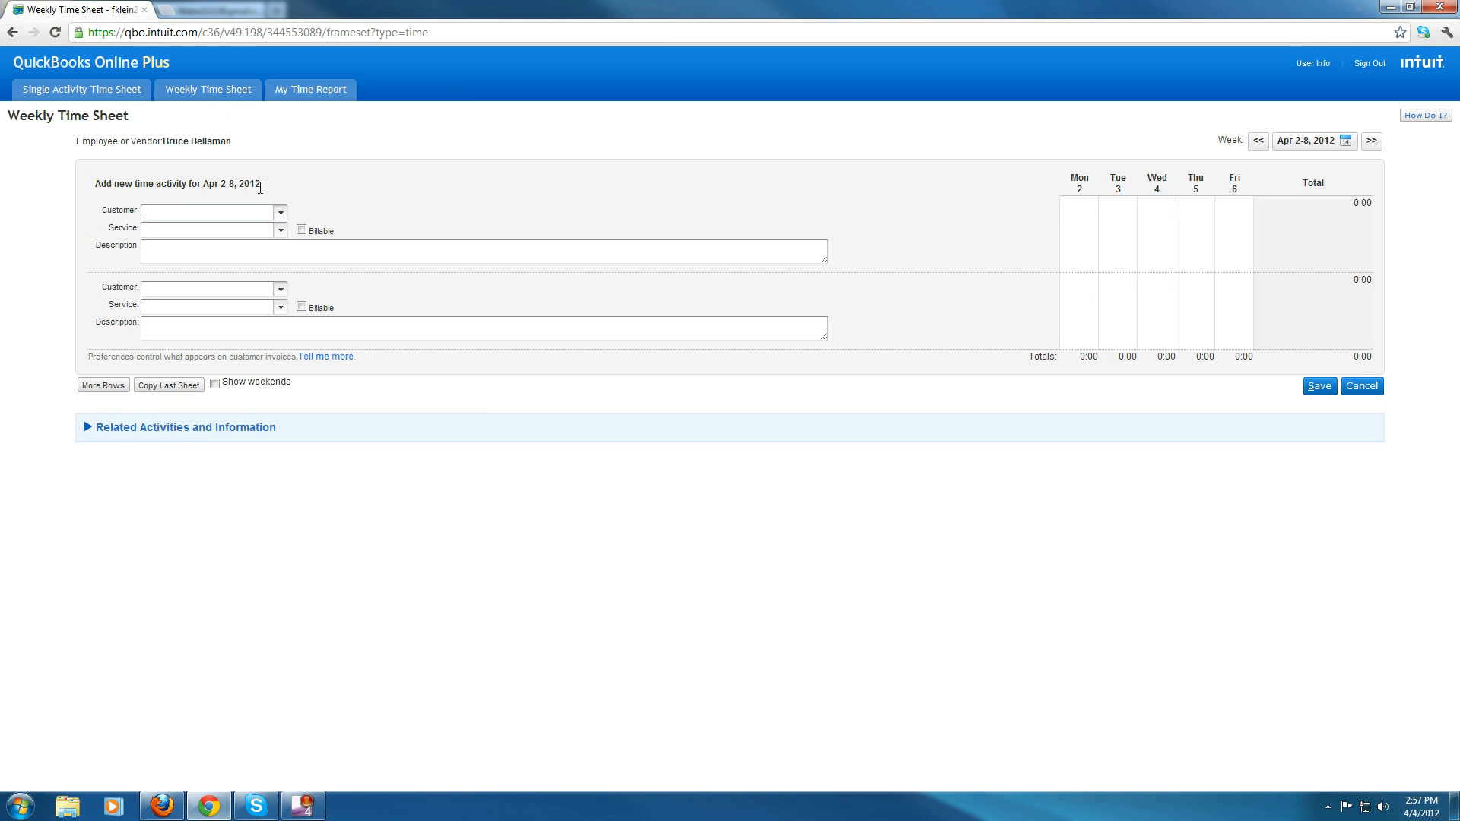
{"action": "left_click", "coordinate": [301, 229]}
{"action": "left_click", "coordinate": [301, 230]}
{"action": "left_click", "coordinate": [301, 230]}
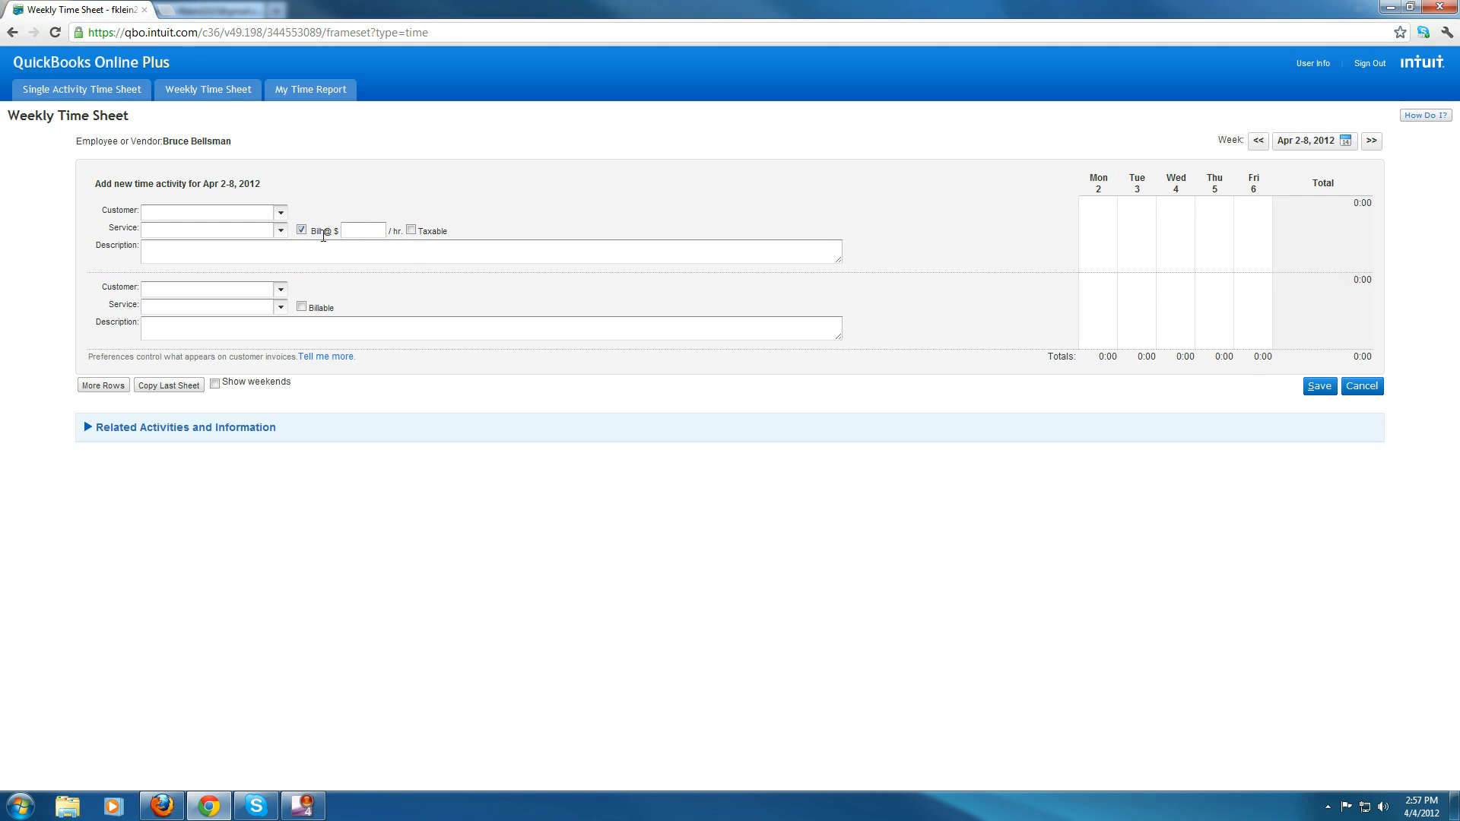
{"action": "left_click", "coordinate": [301, 230]}
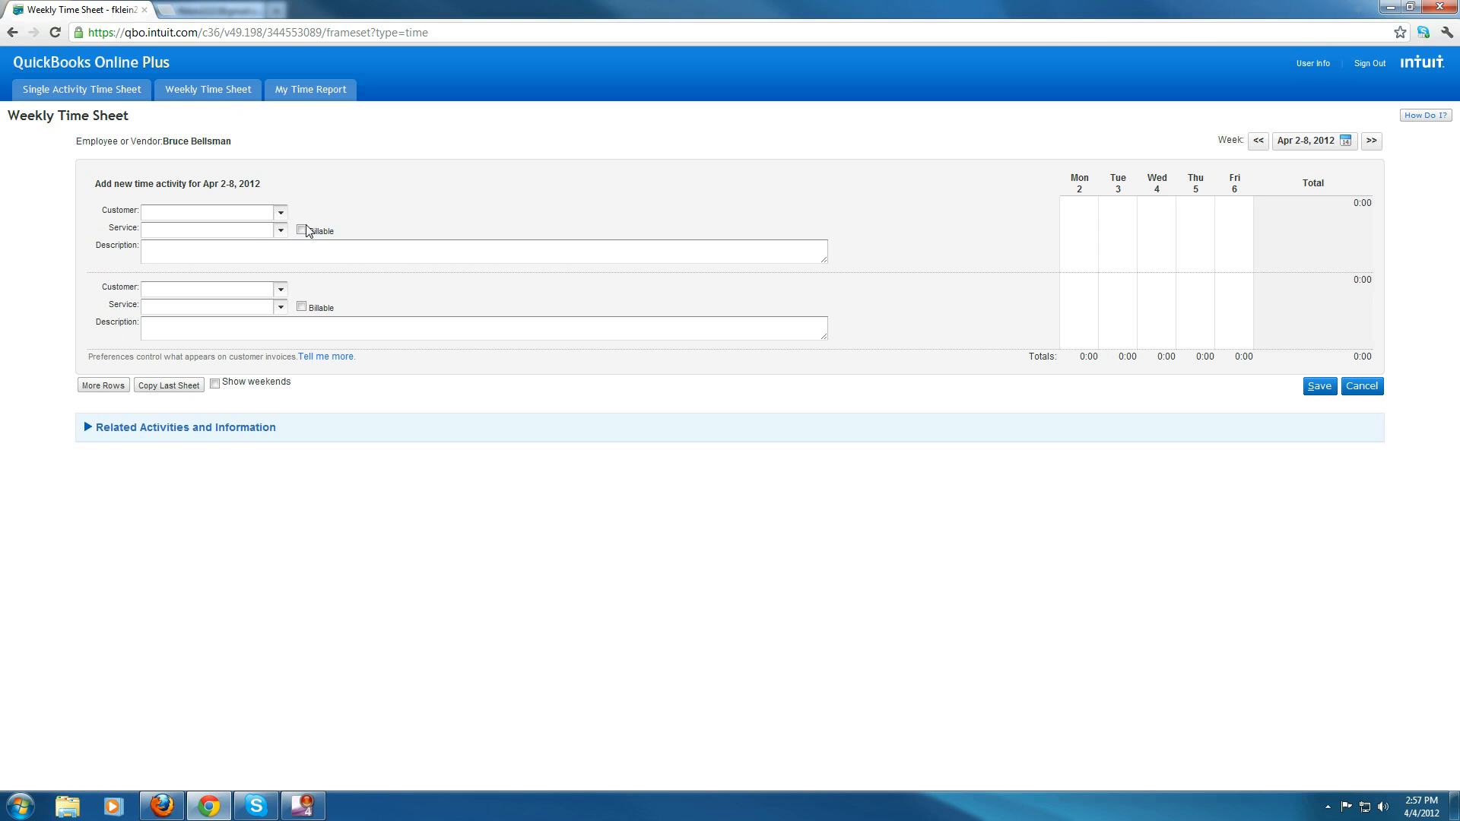
- Set the first row's customer to Walmart:Route 66 Store and its service to Cutting Grass
{"action": "left_click", "coordinate": [281, 212]}
{"action": "left_click", "coordinate": [240, 265]}
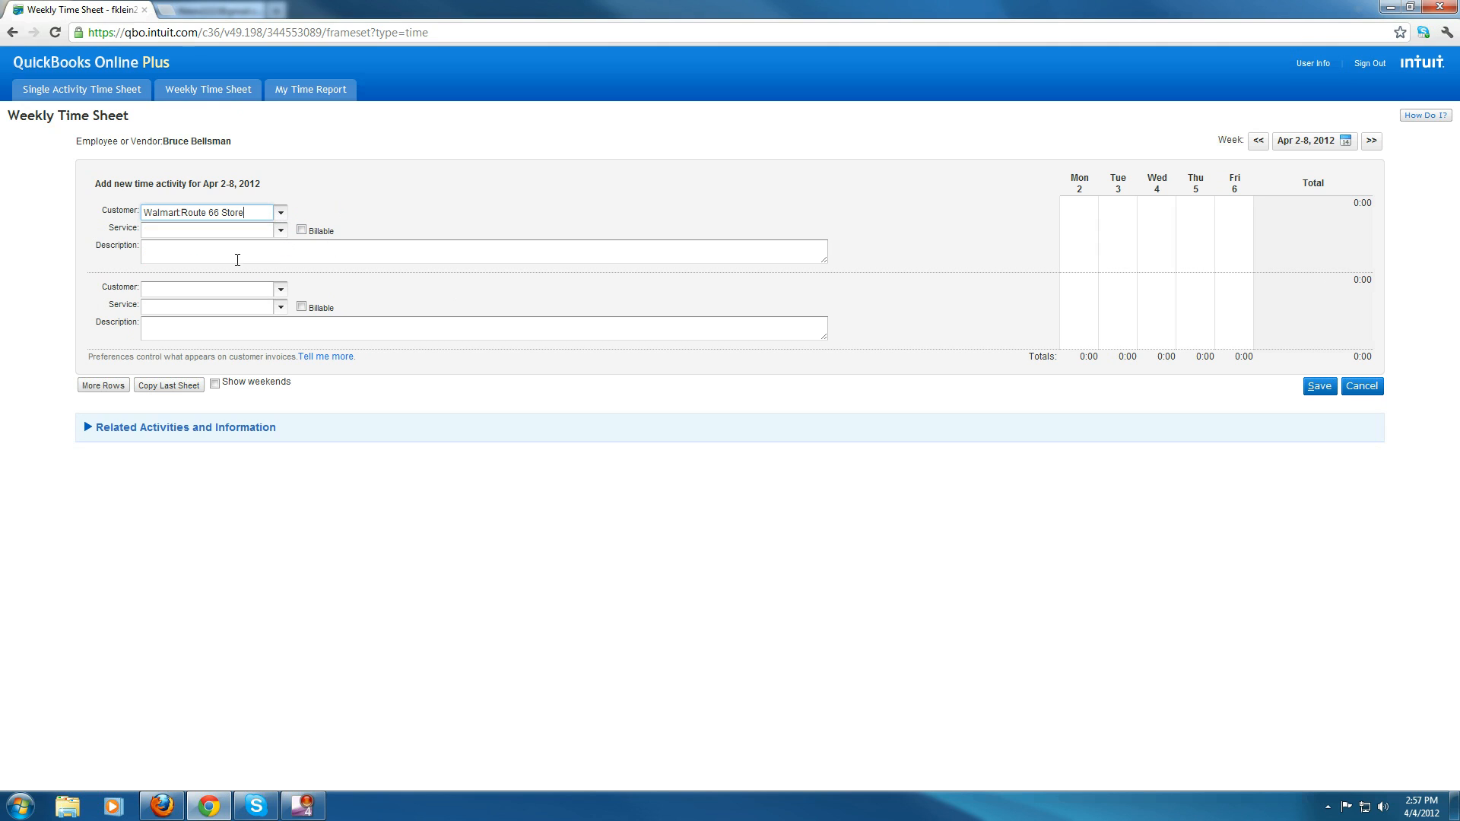
{"action": "left_click", "coordinate": [281, 230]}
{"action": "left_click", "coordinate": [228, 256]}
{"action": "left_click", "coordinate": [301, 230]}
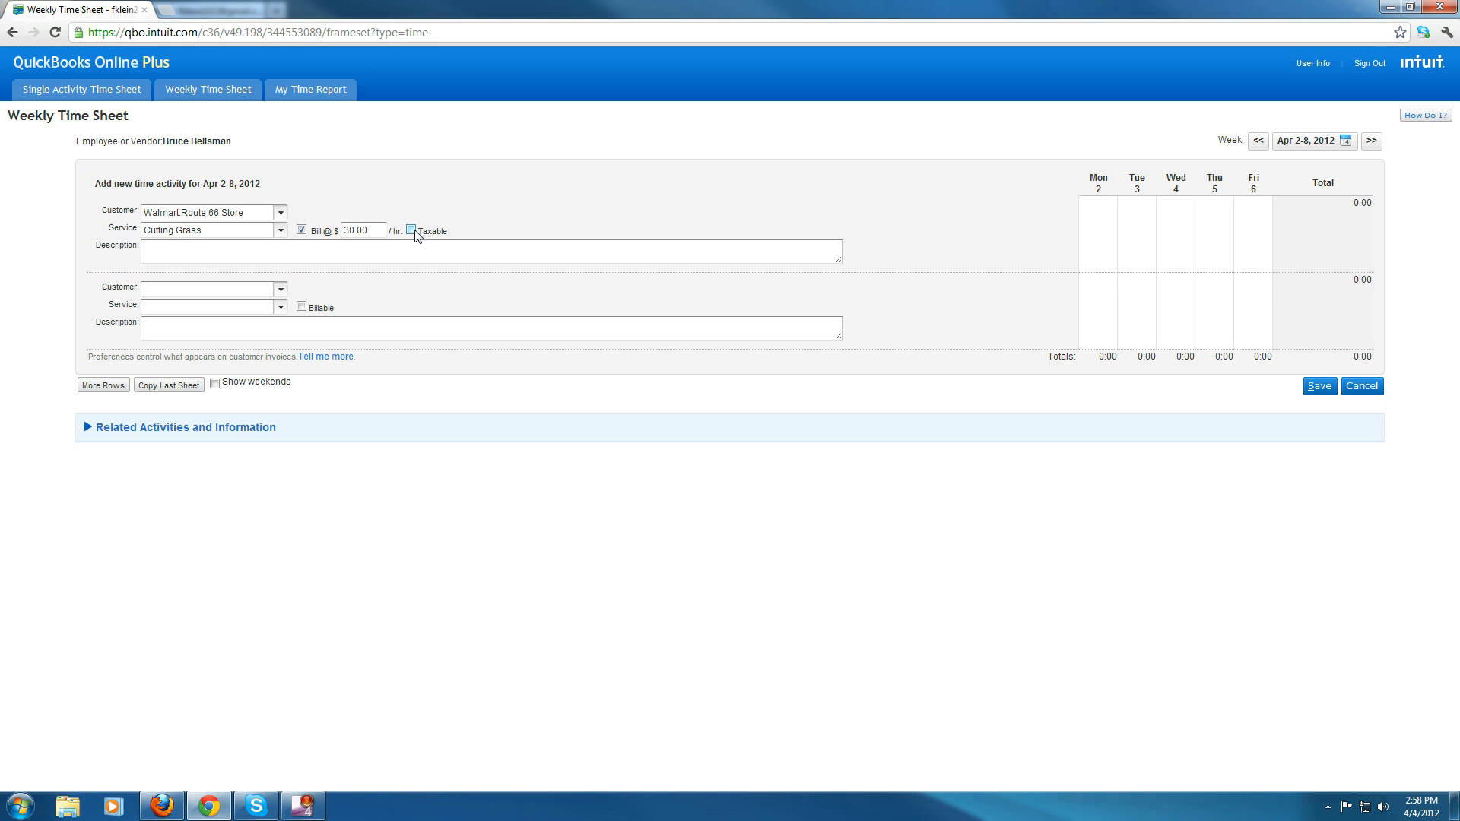
{"action": "left_click", "coordinate": [414, 232]}
{"action": "left_click", "coordinate": [302, 230]}
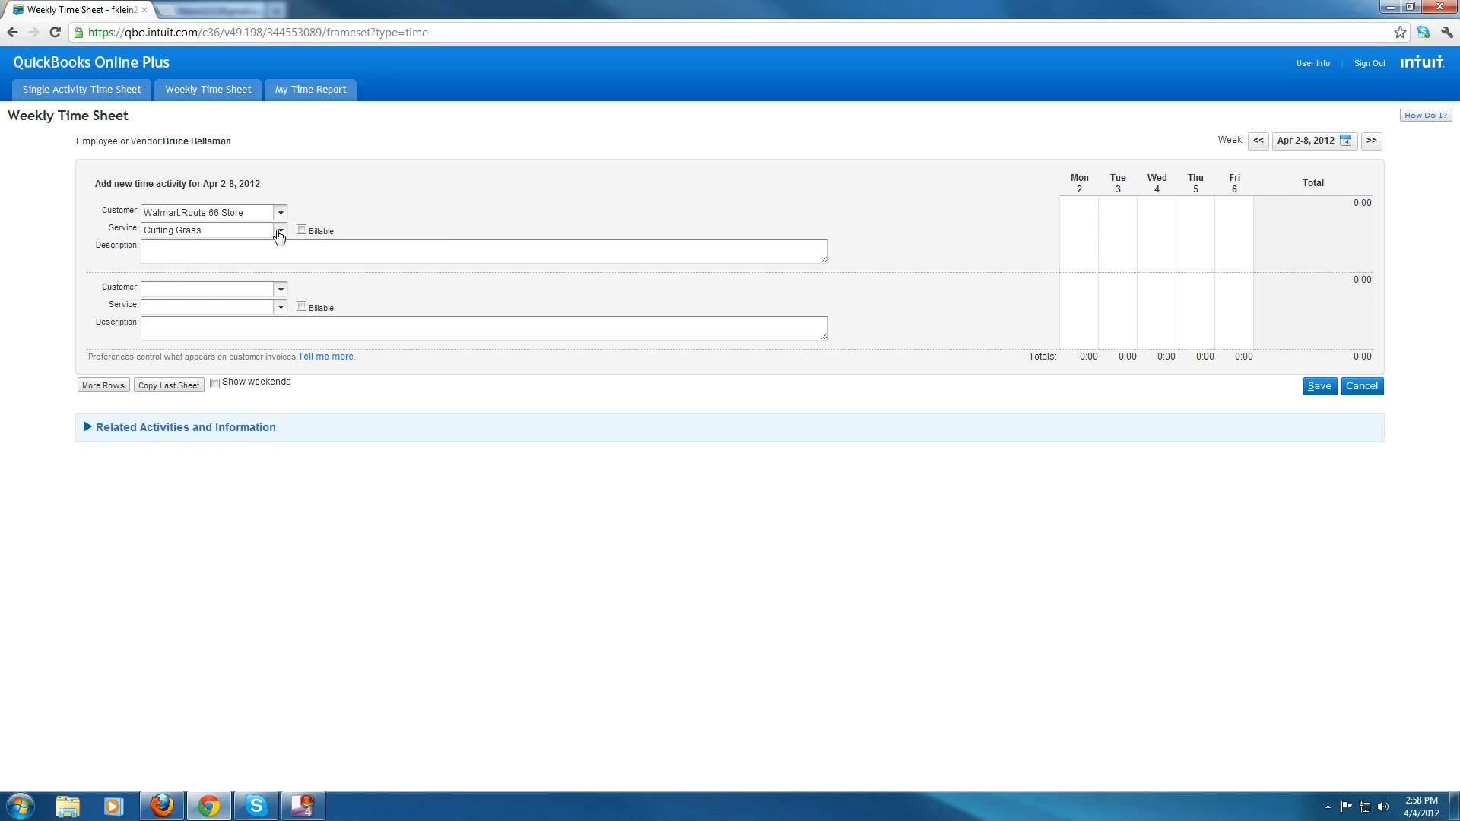
{"action": "left_click", "coordinate": [280, 230]}
{"action": "left_click", "coordinate": [280, 229]}
{"action": "left_click", "coordinate": [281, 213]}
{"action": "left_click", "coordinate": [282, 214]}
- Switch to Firefox to review the company Preferences, then return to the time sheet in Chrome
{"action": "left_click", "coordinate": [161, 806]}
{"action": "left_click", "coordinate": [7, 324]}
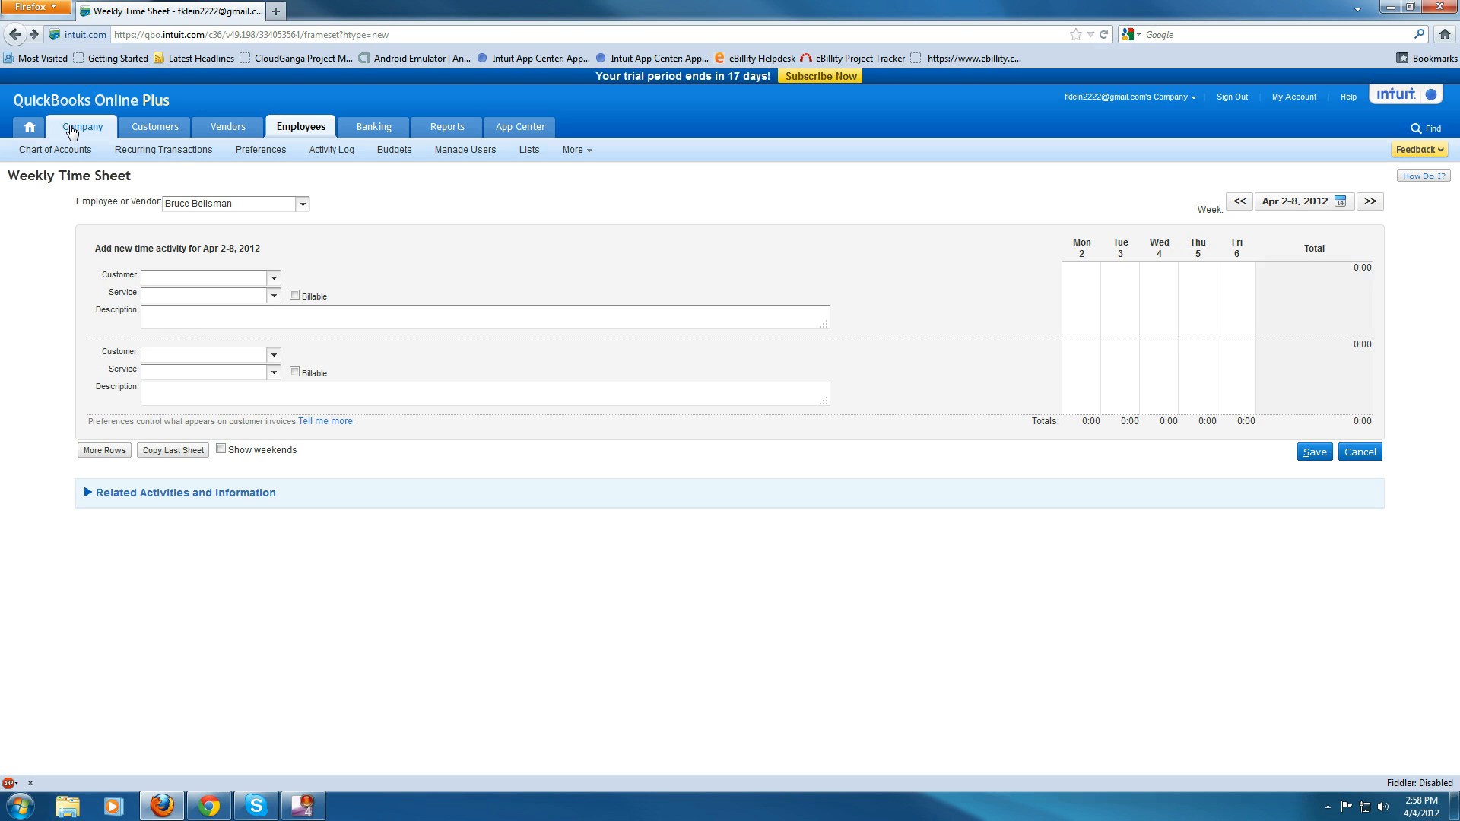
{"action": "mouse_move", "coordinate": [161, 122]}
{"action": "mouse_move", "coordinate": [82, 131]}
{"action": "left_click", "coordinate": [259, 153]}
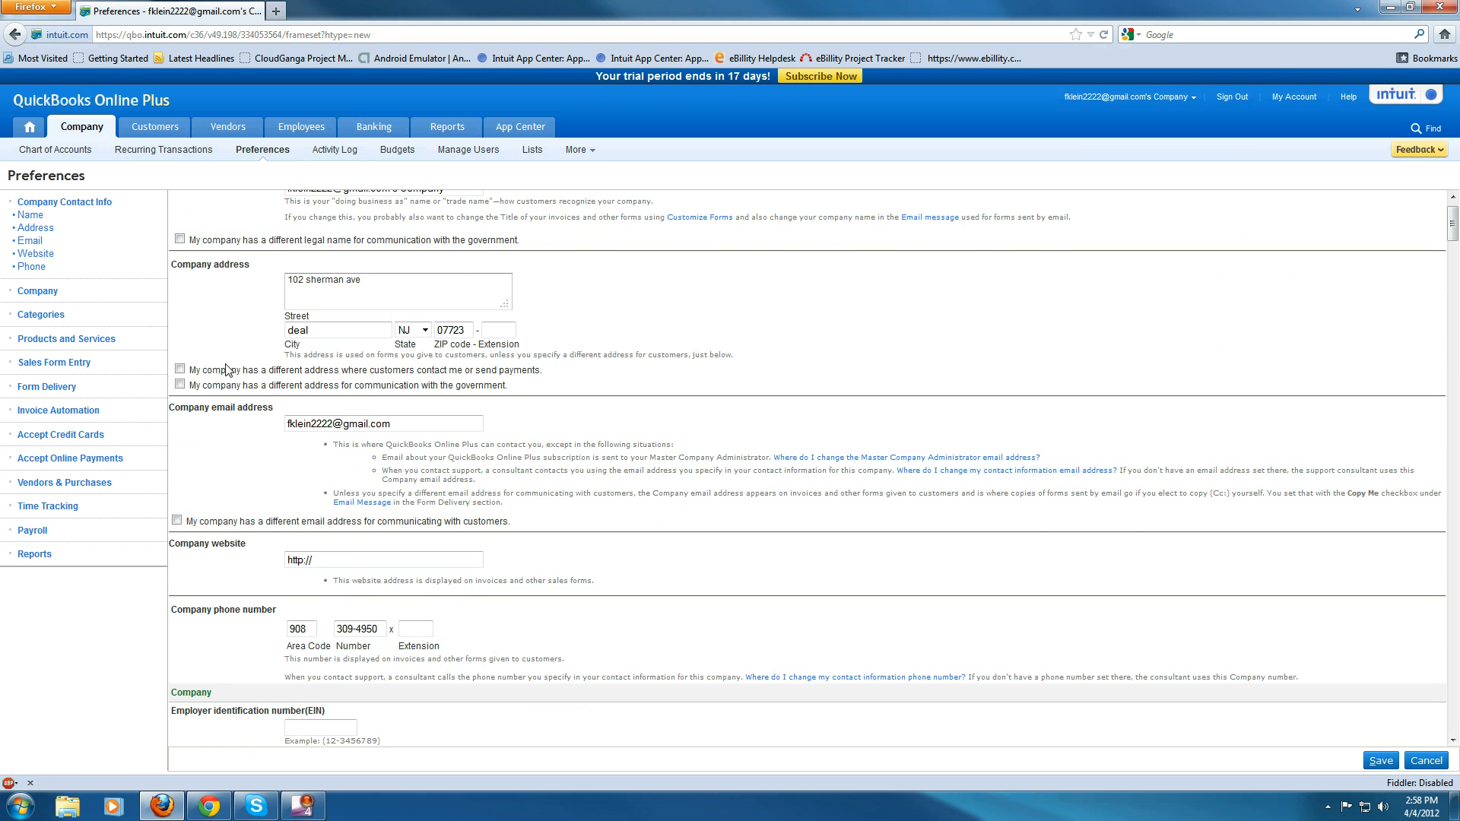
{"action": "left_click", "coordinate": [209, 806]}
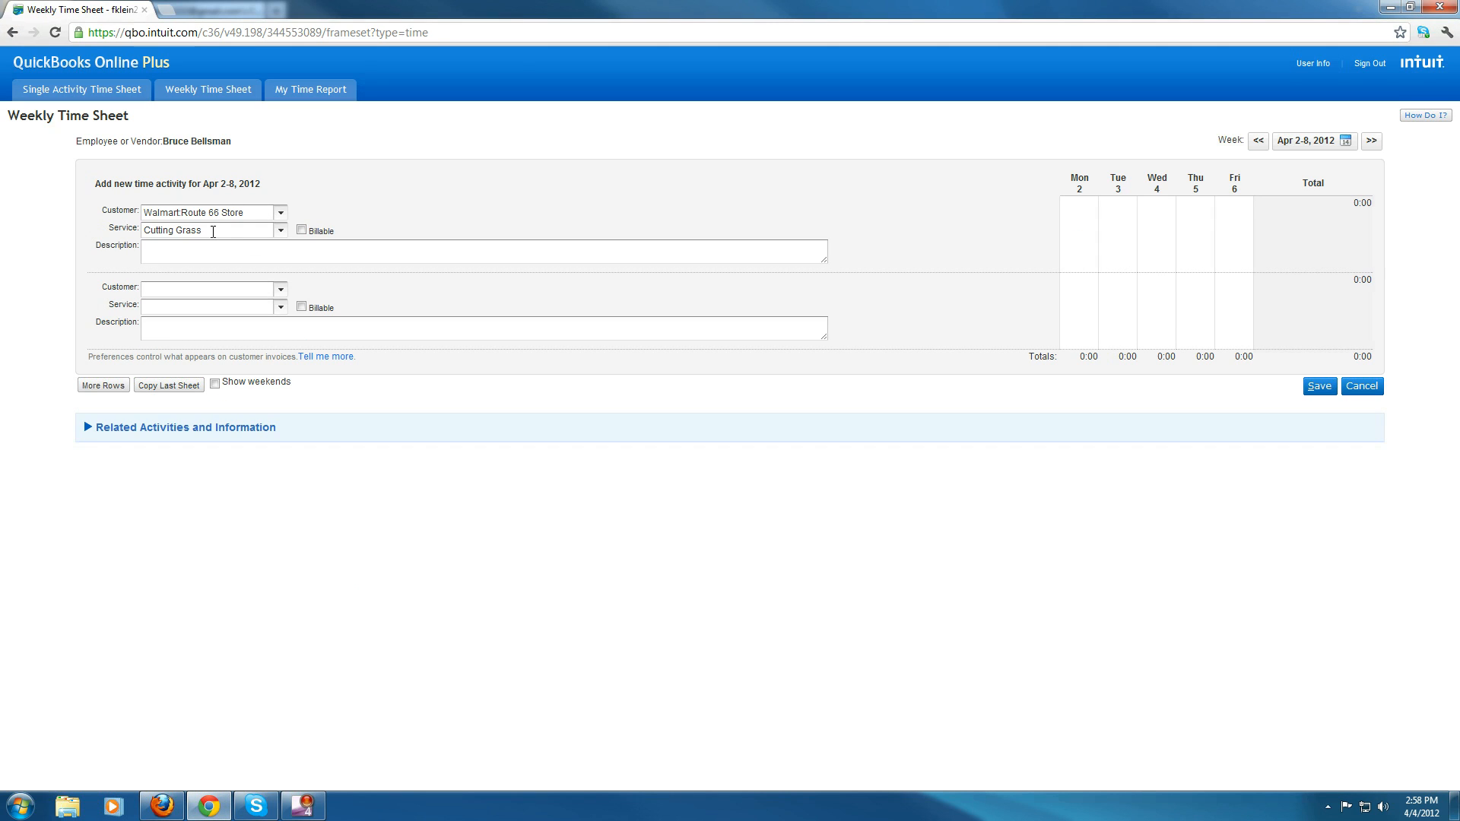
- Mark the first row billable at 35.00 per hour and describe it as Test change rate
{"action": "left_click", "coordinate": [301, 229]}
{"action": "left_click", "coordinate": [352, 231]}
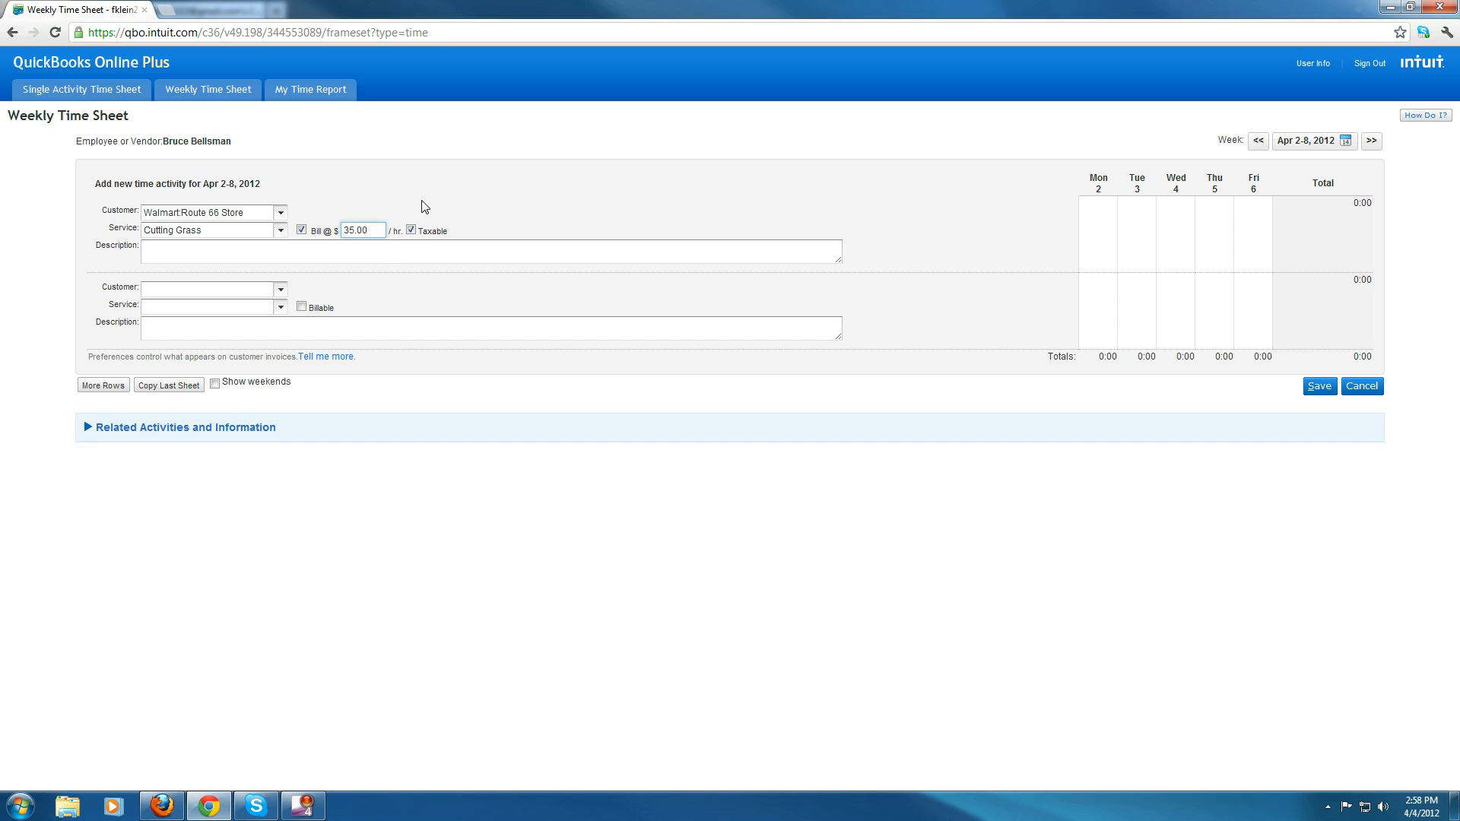
{"action": "left_click", "coordinate": [255, 257]}
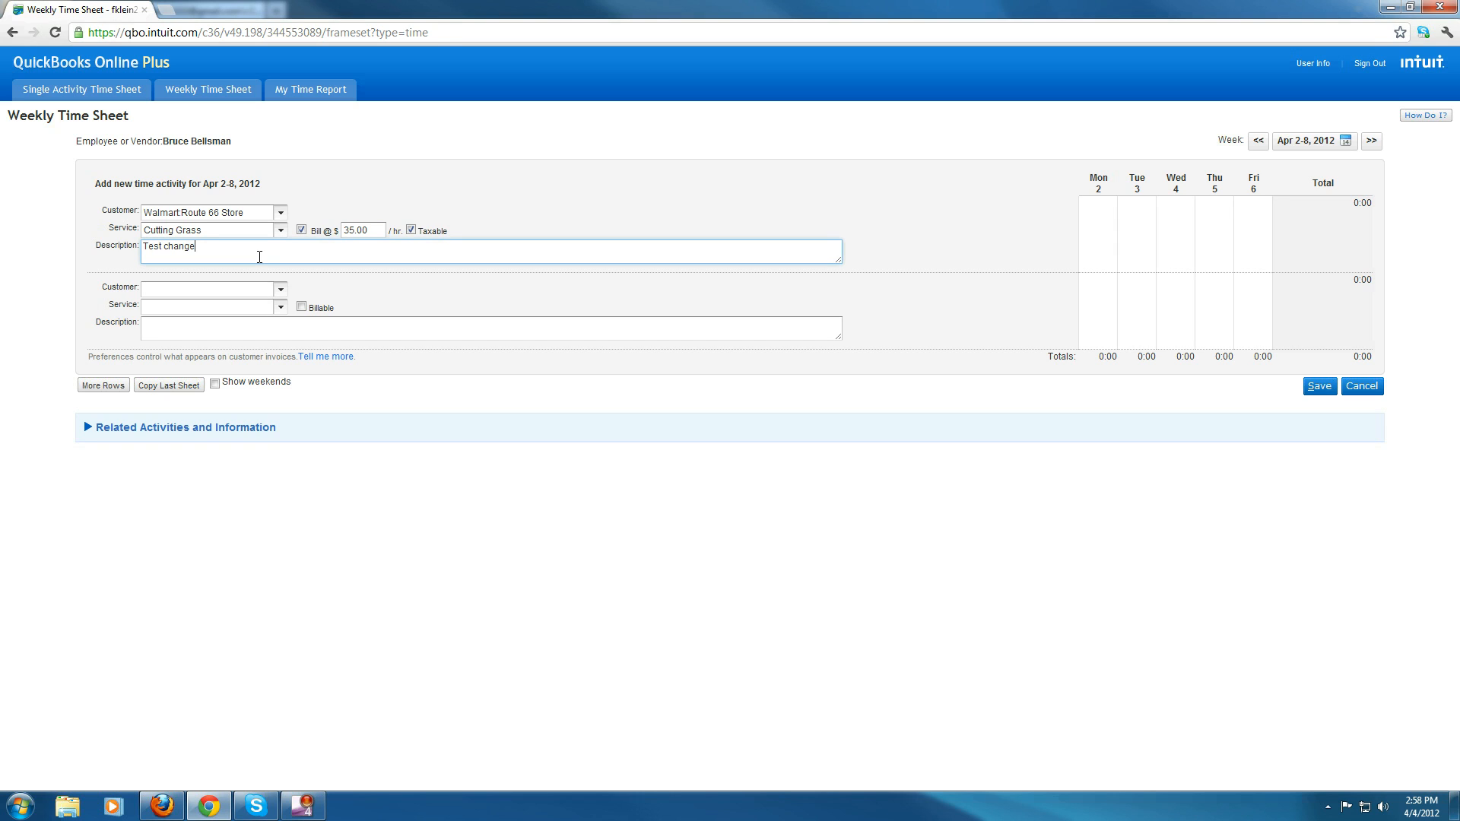
{"action": "key", "text": "Tab"}
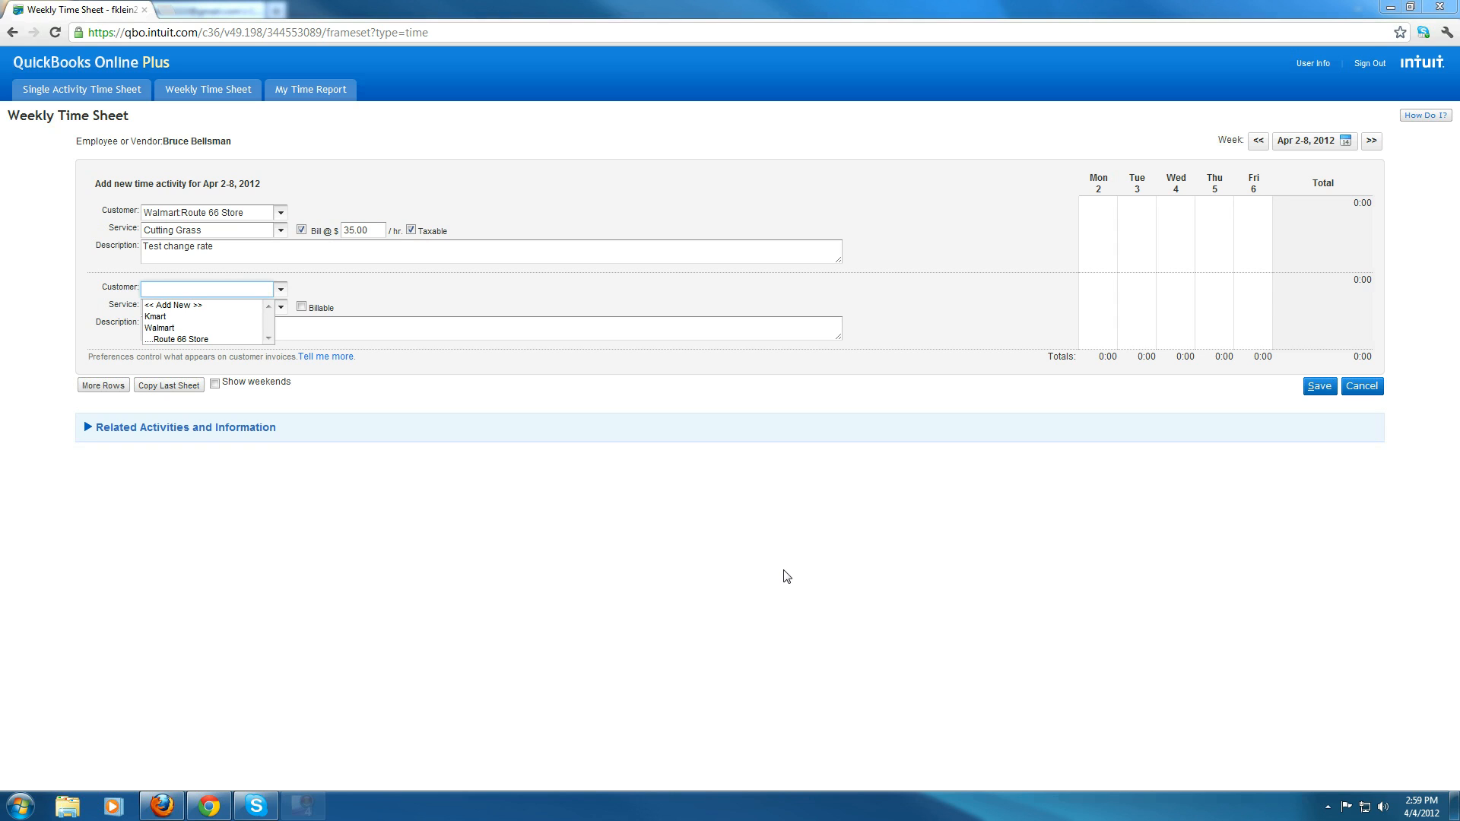
- Fill the second row with Walmart:Route 66 Store, Cutting Grass, billable at 30.00, described Test no rate change
{"action": "left_click", "coordinate": [177, 340]}
{"action": "left_click", "coordinate": [175, 334]}
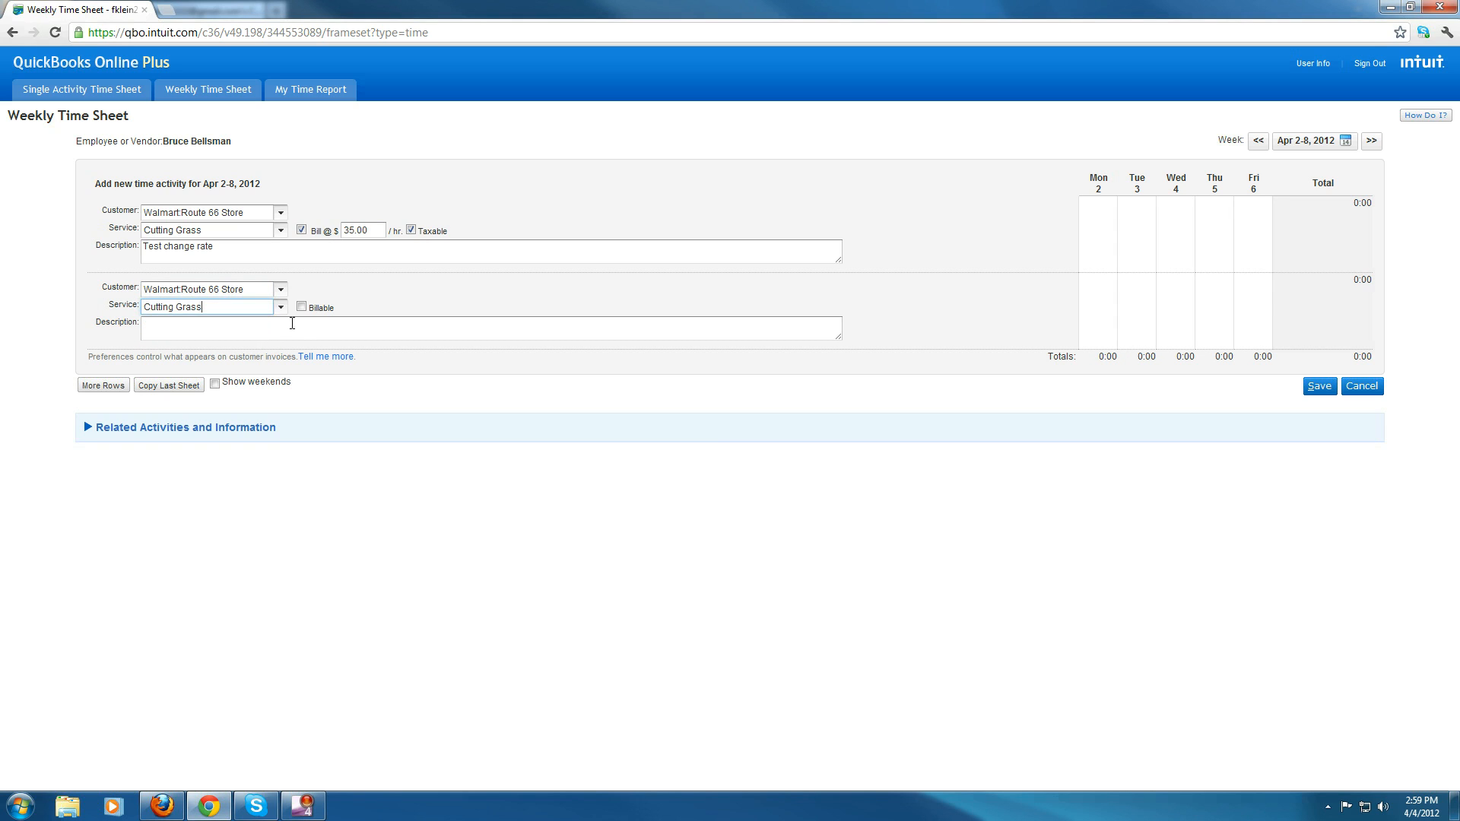
{"action": "left_click", "coordinate": [301, 308]}
{"action": "left_click", "coordinate": [350, 328]}
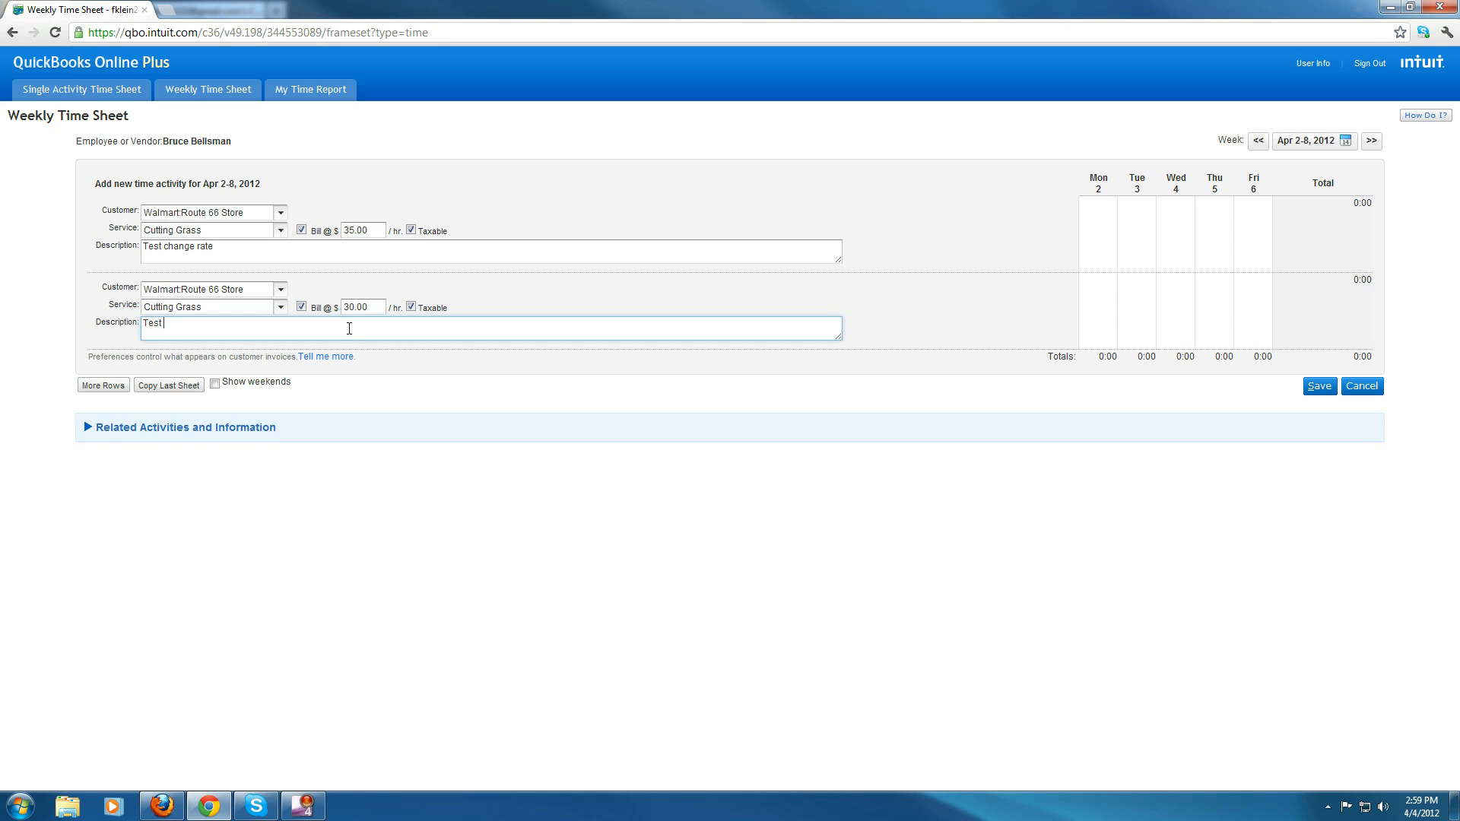
{"action": "type", "text": "no rate change"}
- Enter 8 hours Monday to Thursday on the first row and 8 hours Friday on the second, then save
{"action": "left_click", "coordinate": [1111, 253]}
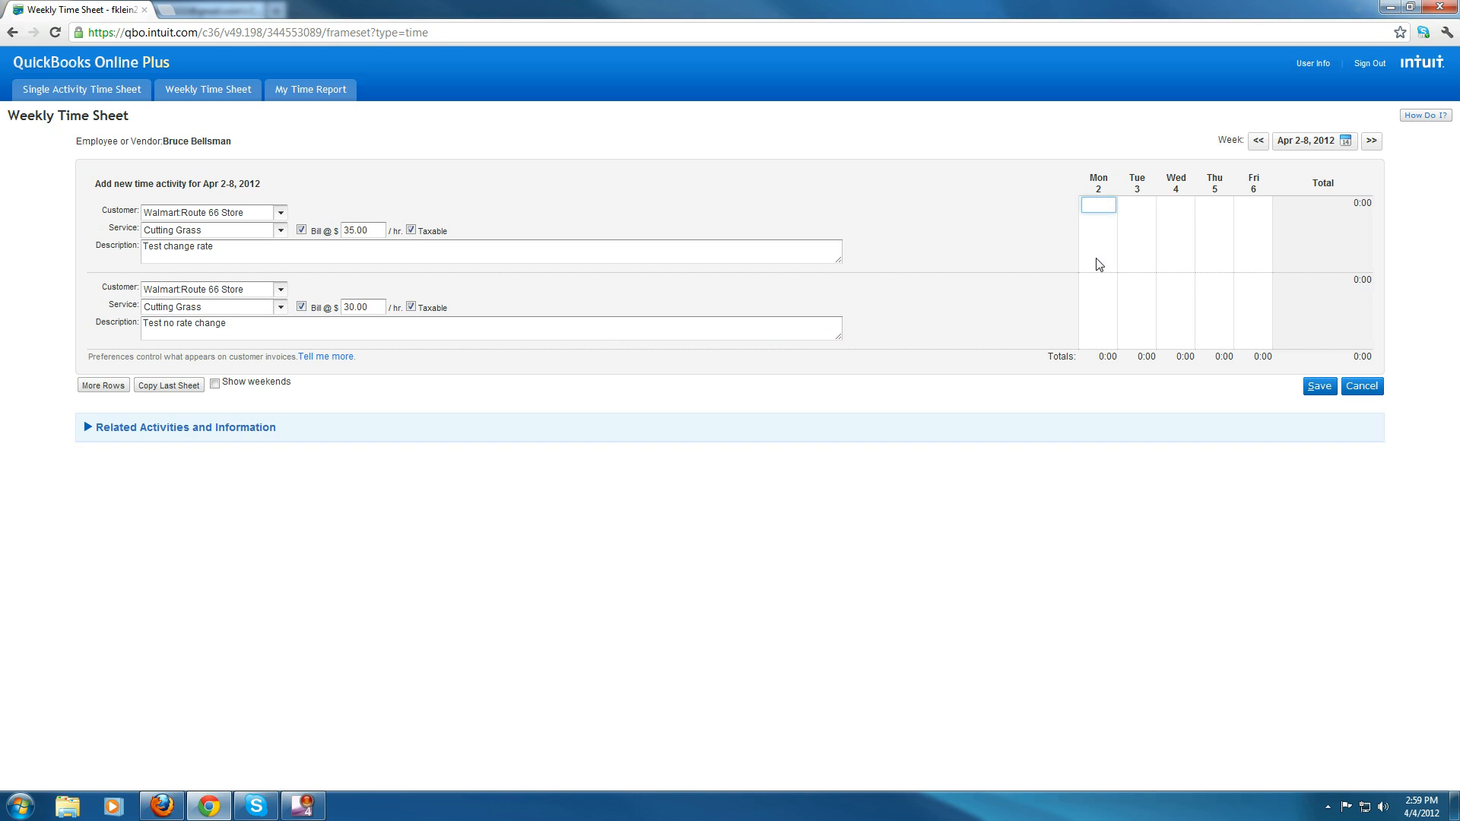
{"action": "type", "text": "8"}
{"action": "key", "text": "Tab"}
{"action": "type", "text": "8"}
{"action": "key", "text": "Tab"}
{"action": "type", "text": "8"}
{"action": "key", "text": "Tab"}
{"action": "type", "text": "8"}
{"action": "left_click", "coordinate": [1268, 311]}
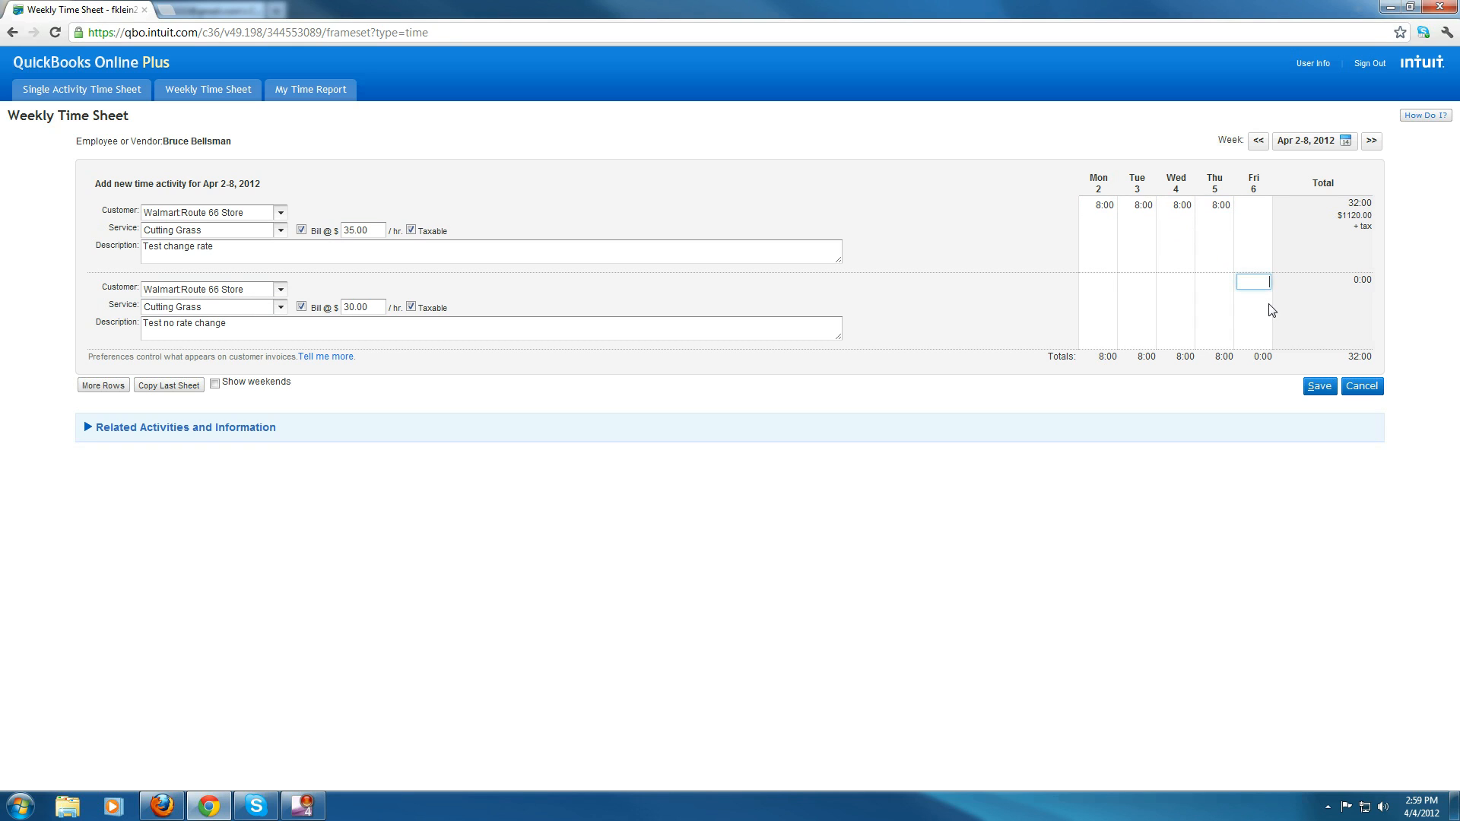
{"action": "type", "text": "8"}
{"action": "left_click", "coordinate": [1004, 321]}
{"action": "left_click", "coordinate": [1320, 386]}
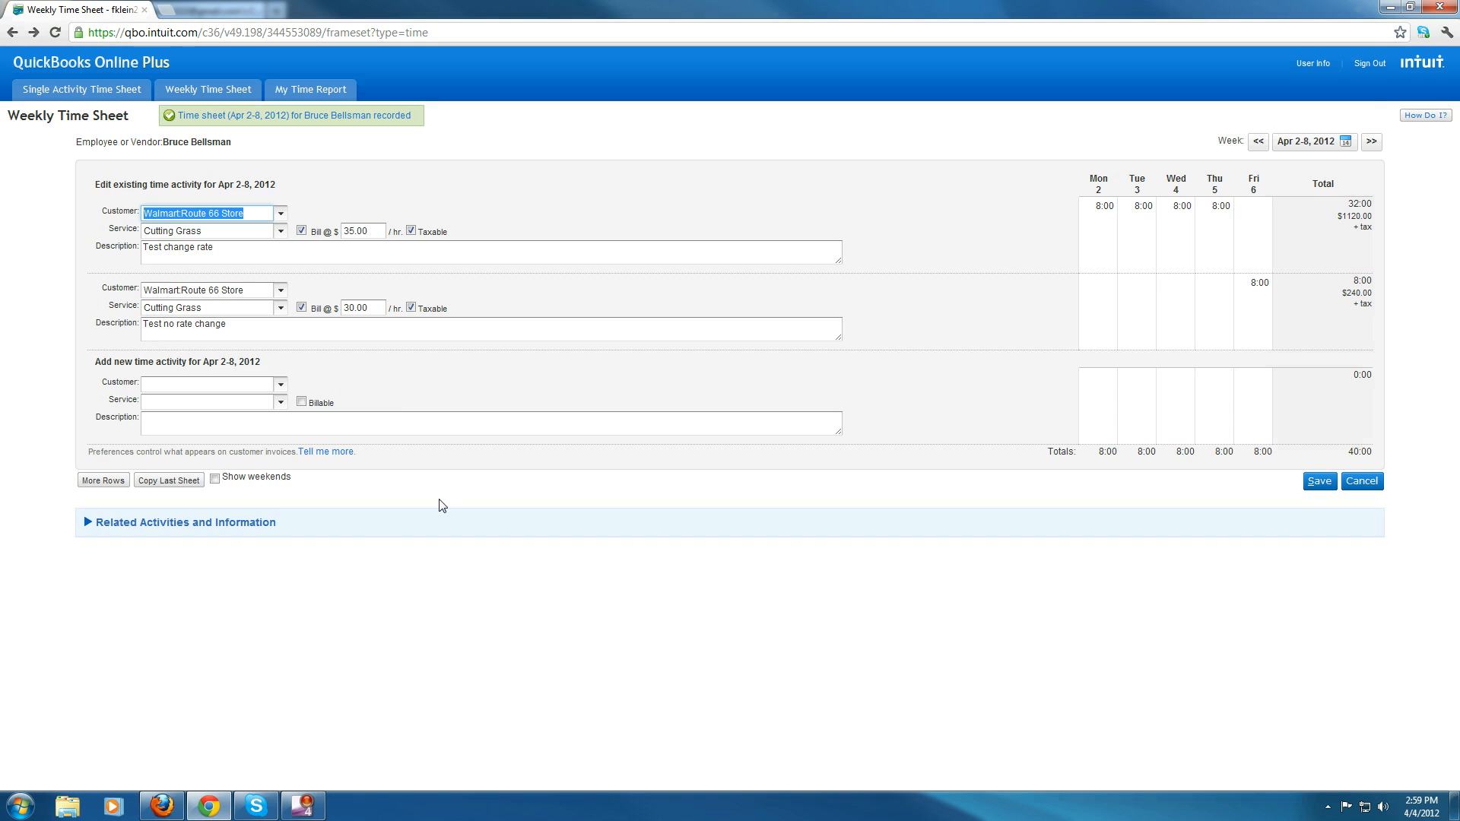
- Add more empty rows and save the time sheet again
{"action": "left_click", "coordinate": [102, 481]}
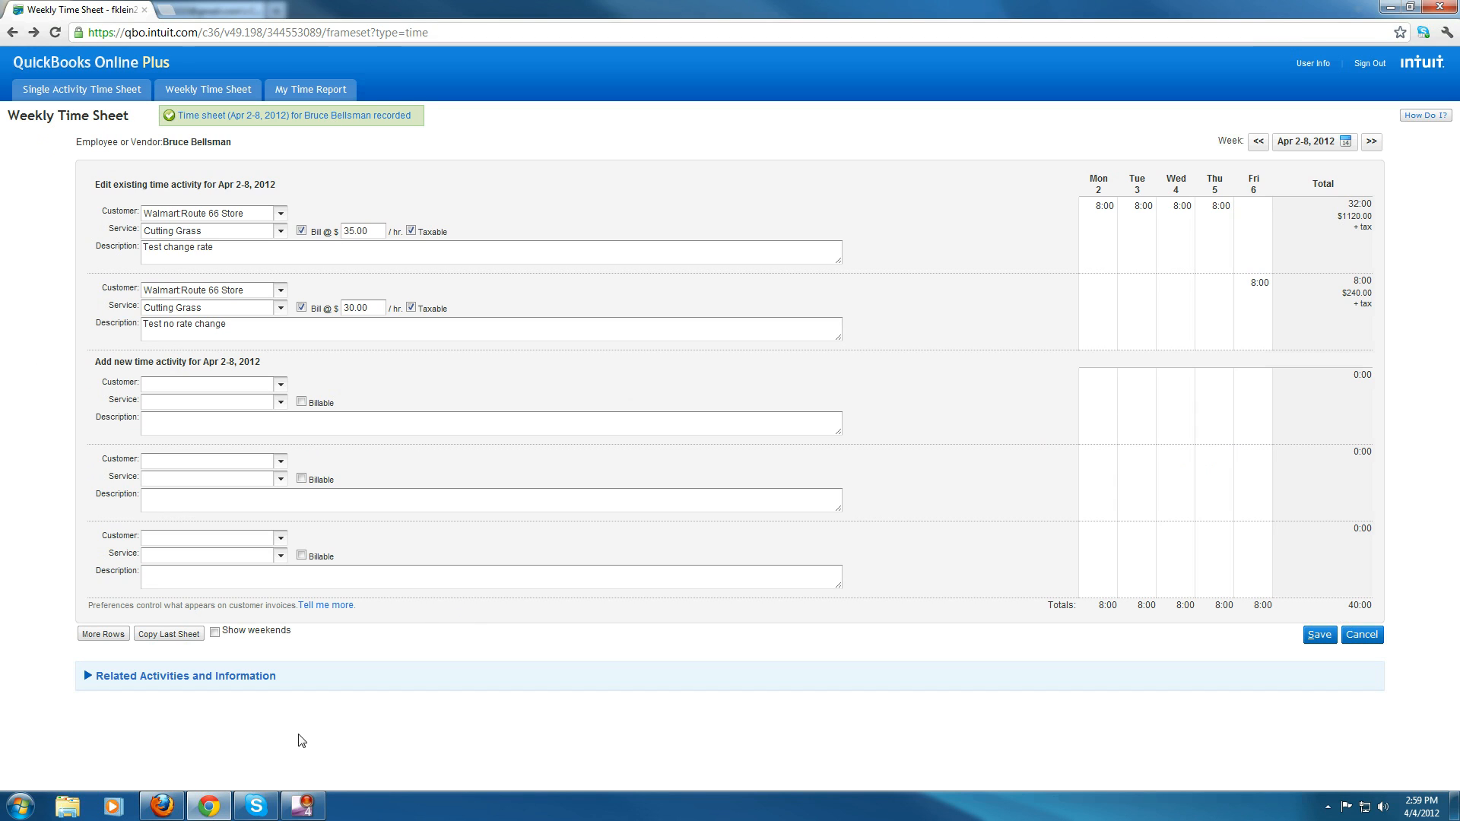
{"action": "left_click", "coordinate": [1318, 636]}
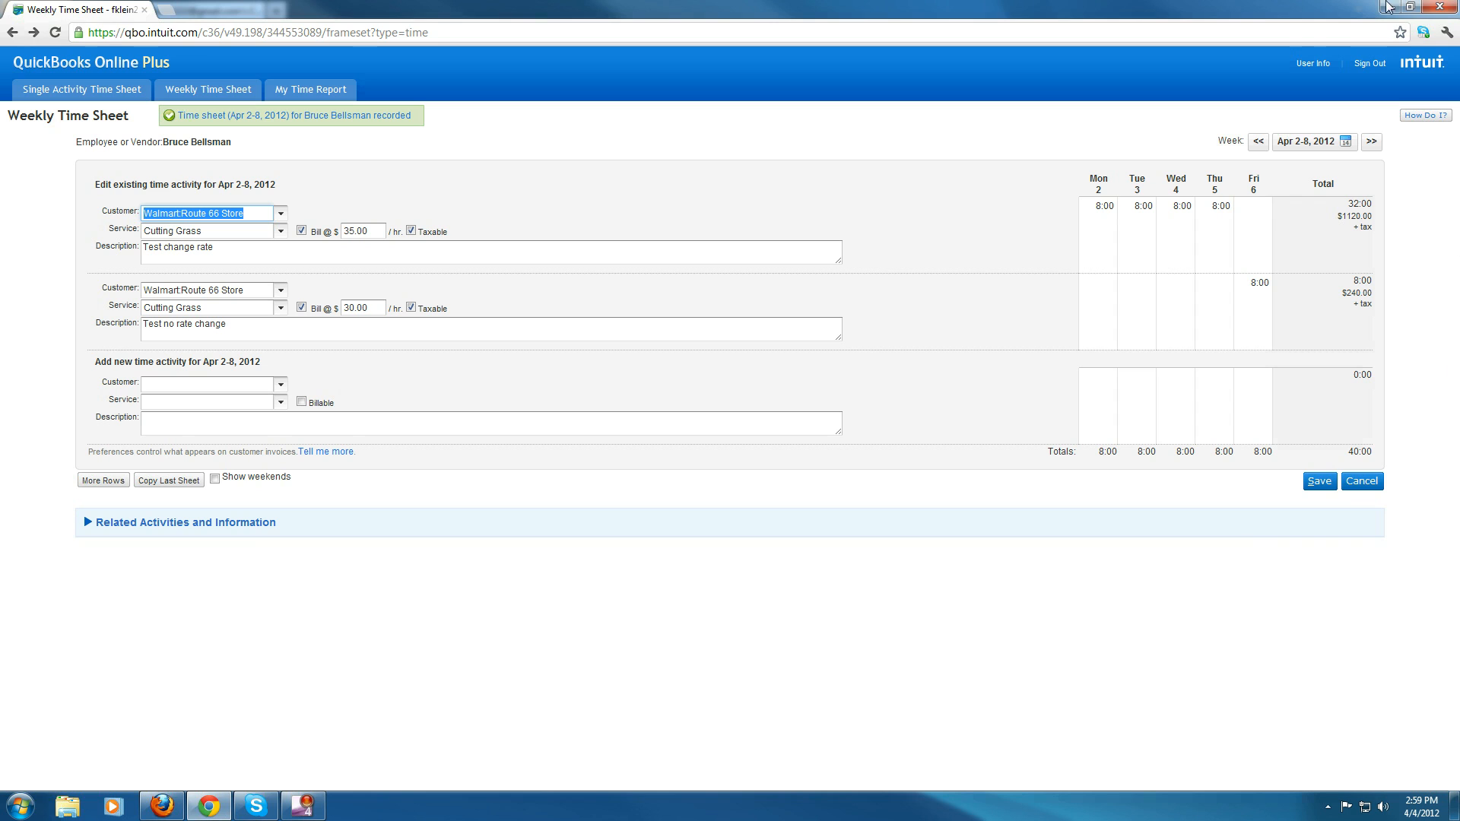
- Switch to Firefox to review the saved Weekly Time Sheet, then return to Chrome
{"action": "left_click", "coordinate": [165, 805]}
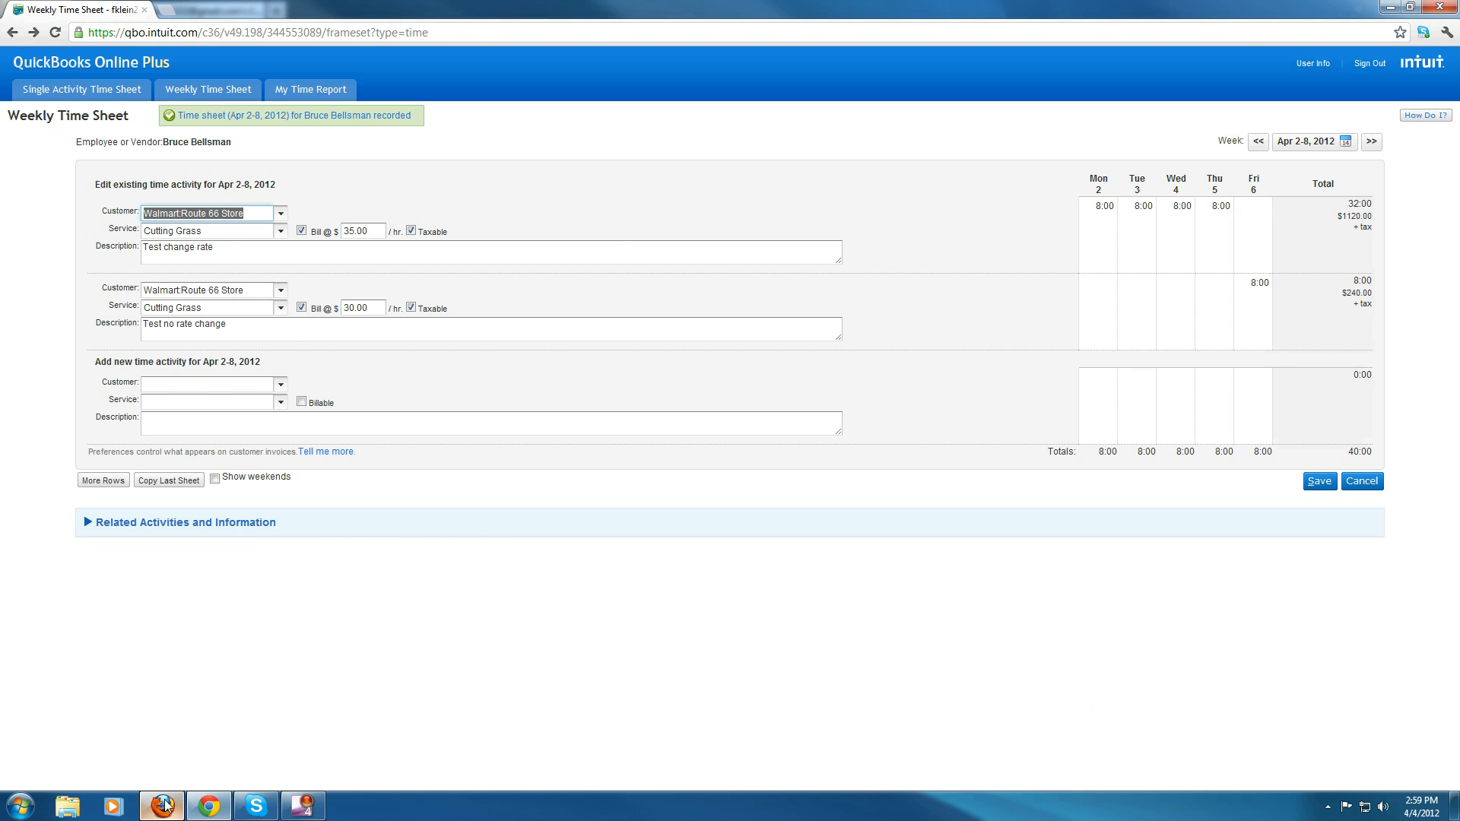
{"action": "mouse_move", "coordinate": [318, 126]}
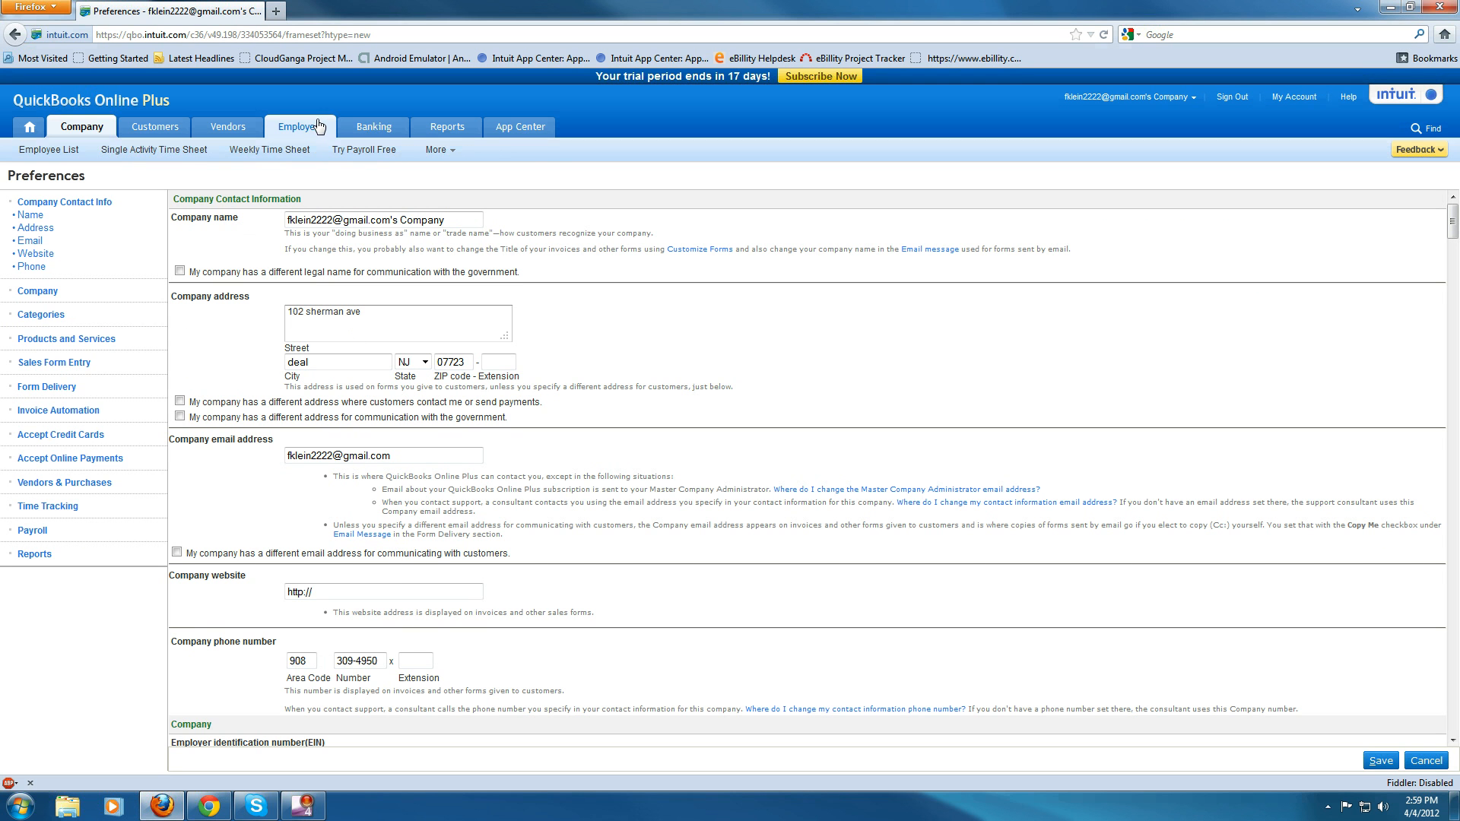
{"action": "left_click", "coordinate": [274, 150]}
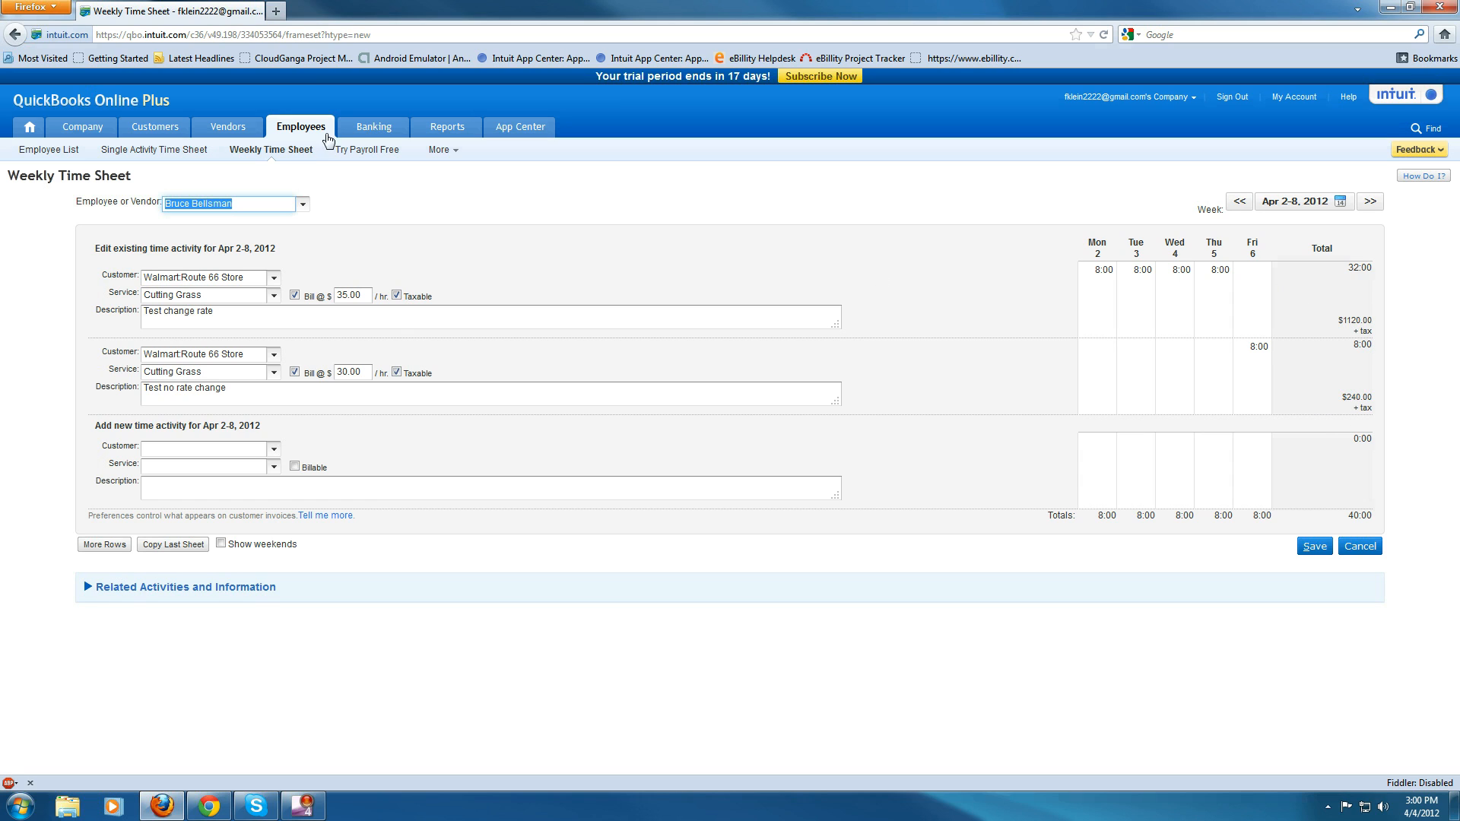
{"action": "mouse_move", "coordinate": [127, 139]}
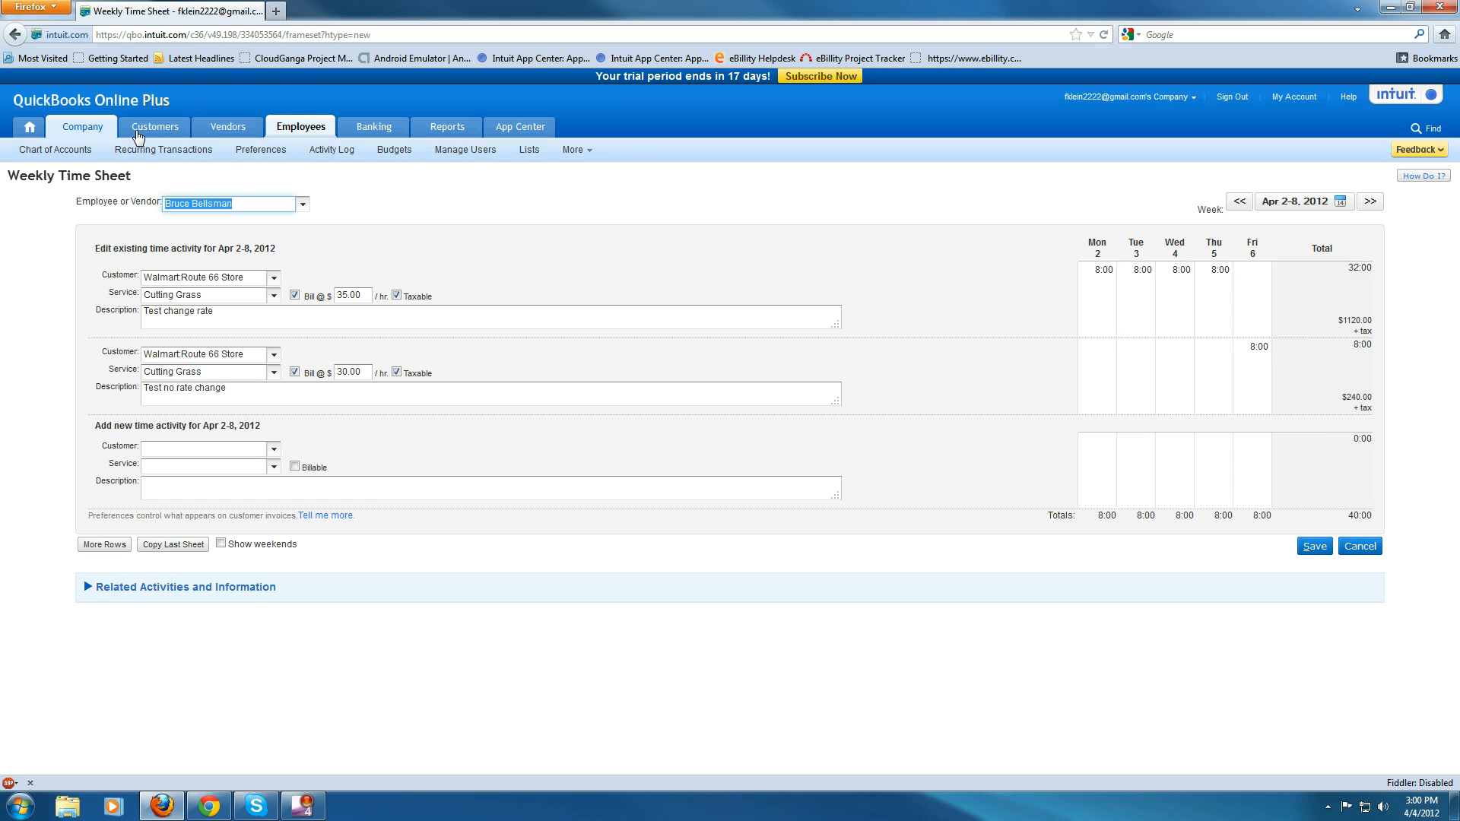
{"action": "mouse_move", "coordinate": [287, 129]}
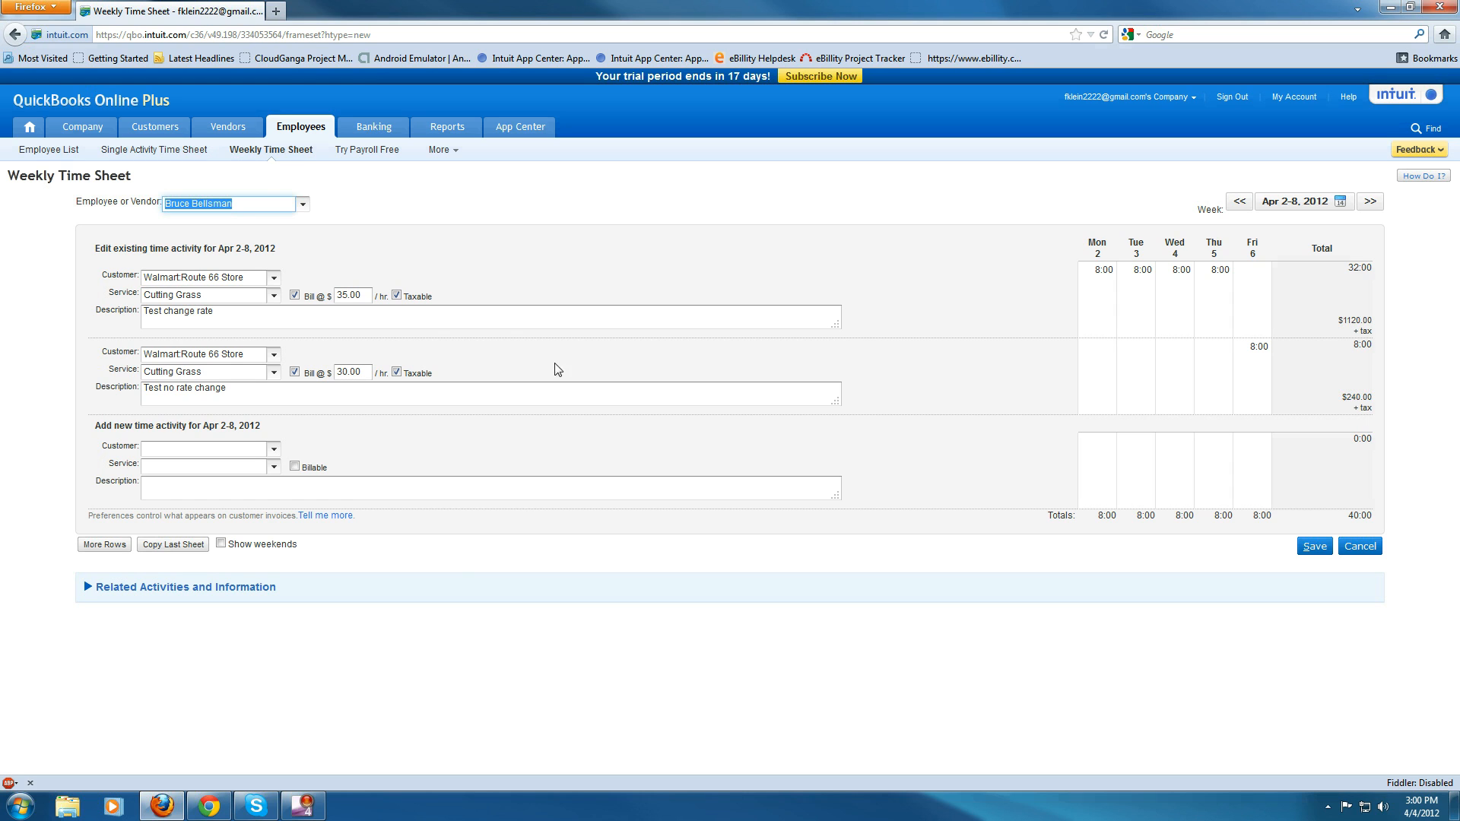
{"action": "left_click", "coordinate": [199, 813]}
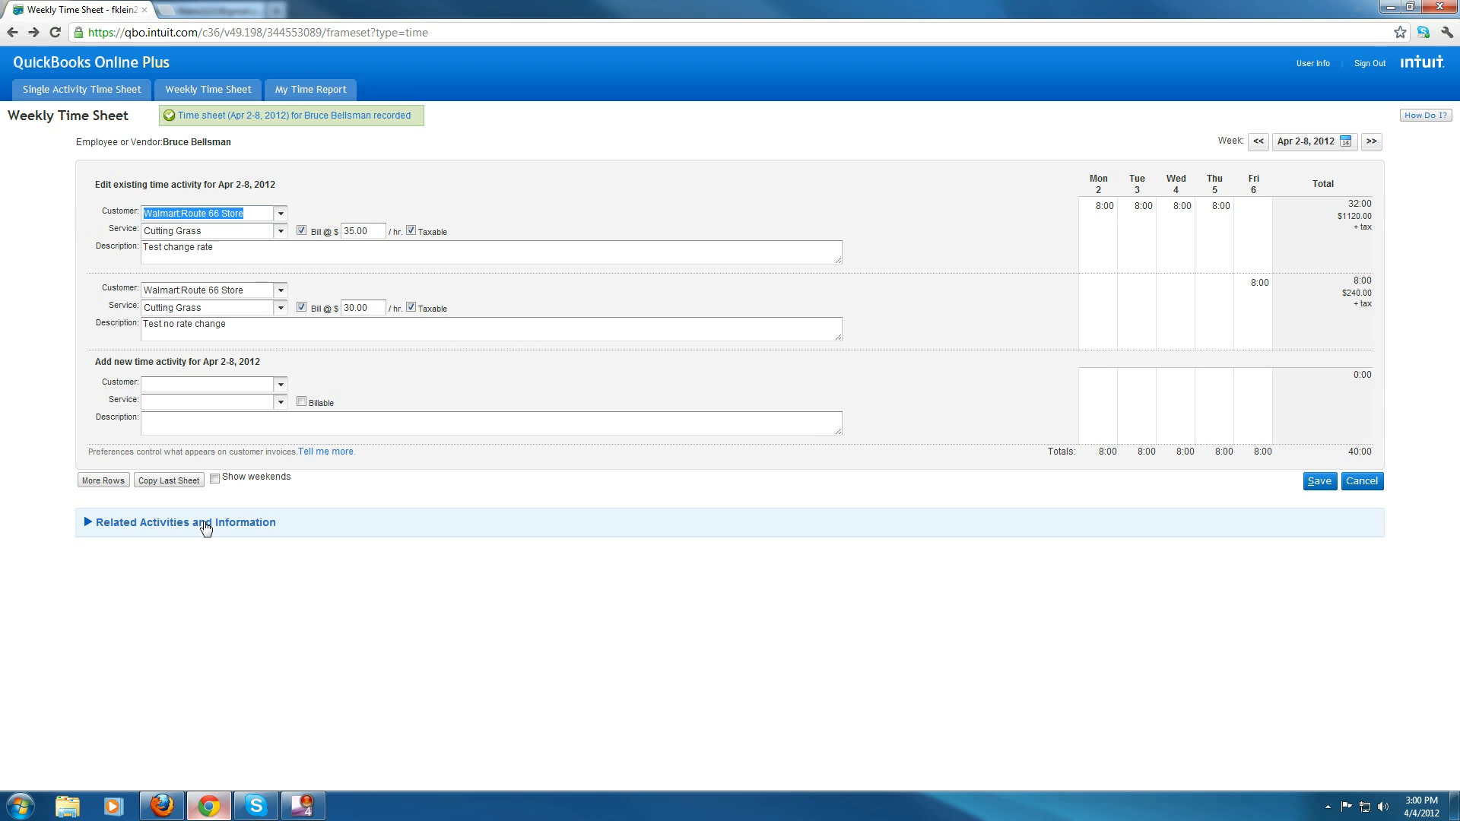
- Open a Single Activity Time Sheet for customer Kmart, service Cutting Grass, billable at 50.00 per hour
{"action": "left_click", "coordinate": [100, 91]}
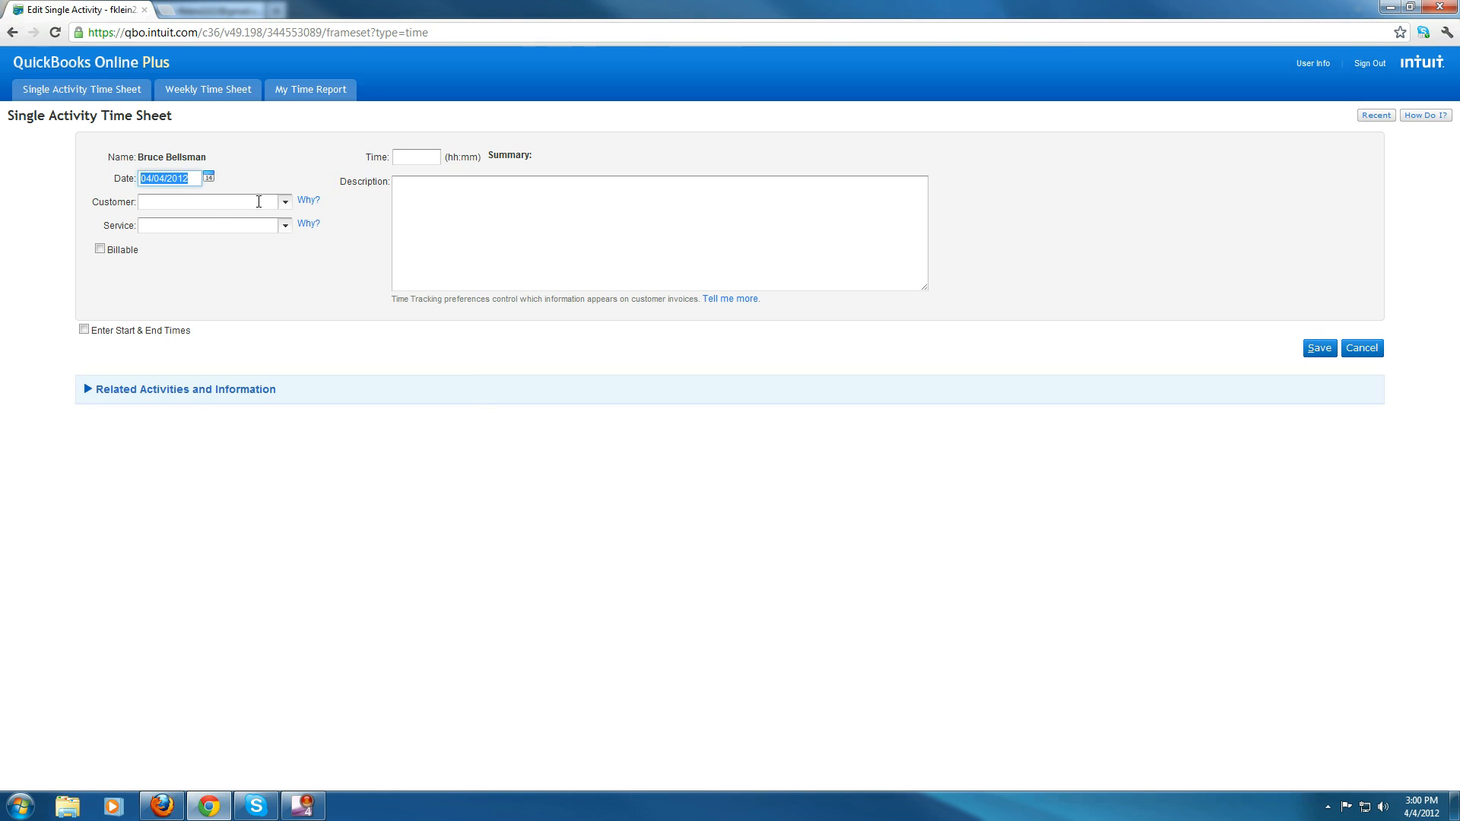
{"action": "left_click", "coordinate": [286, 201]}
{"action": "left_click", "coordinate": [207, 231]}
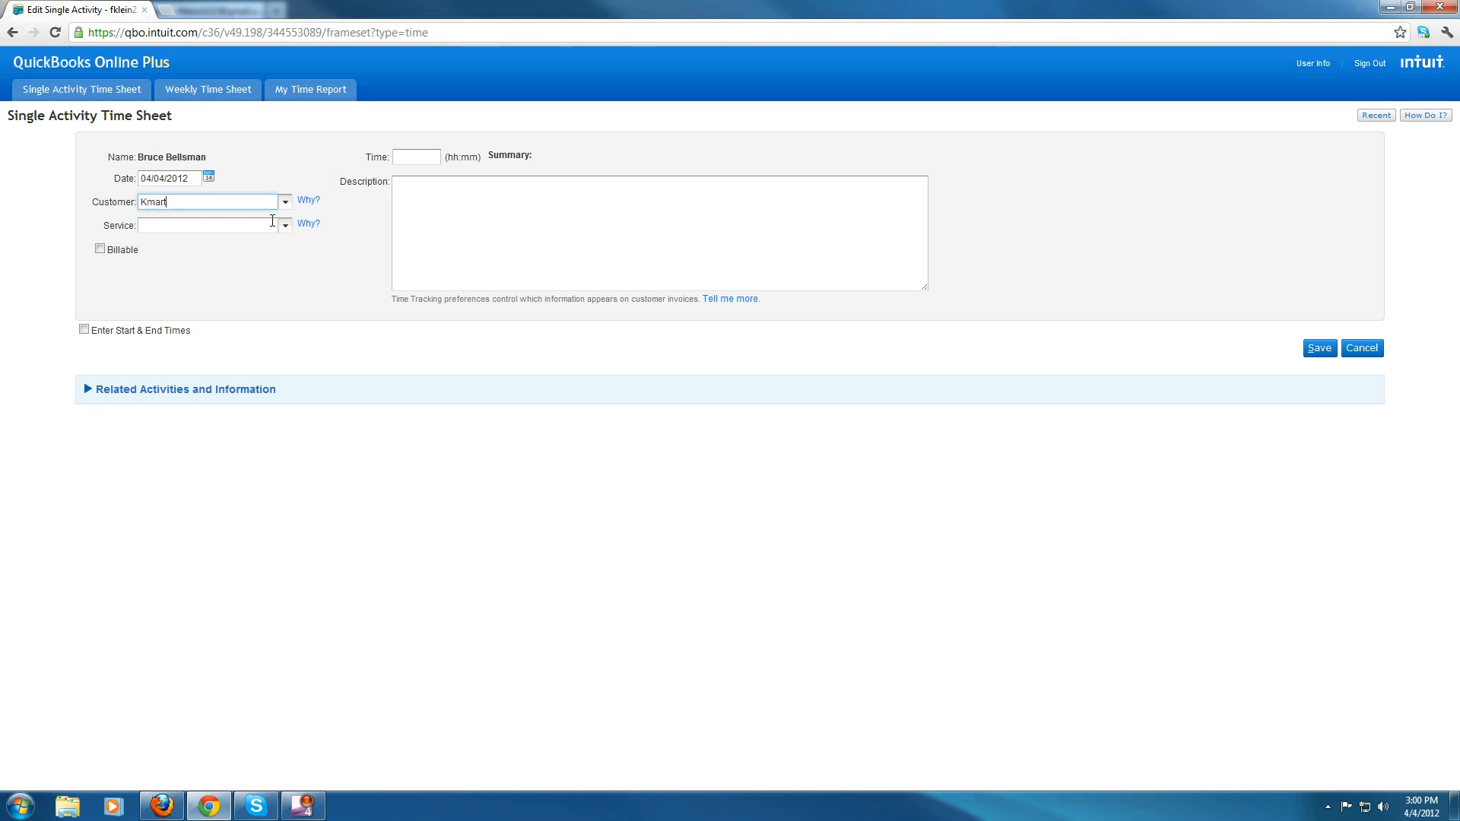
{"action": "left_click", "coordinate": [285, 225]}
{"action": "left_click", "coordinate": [200, 253]}
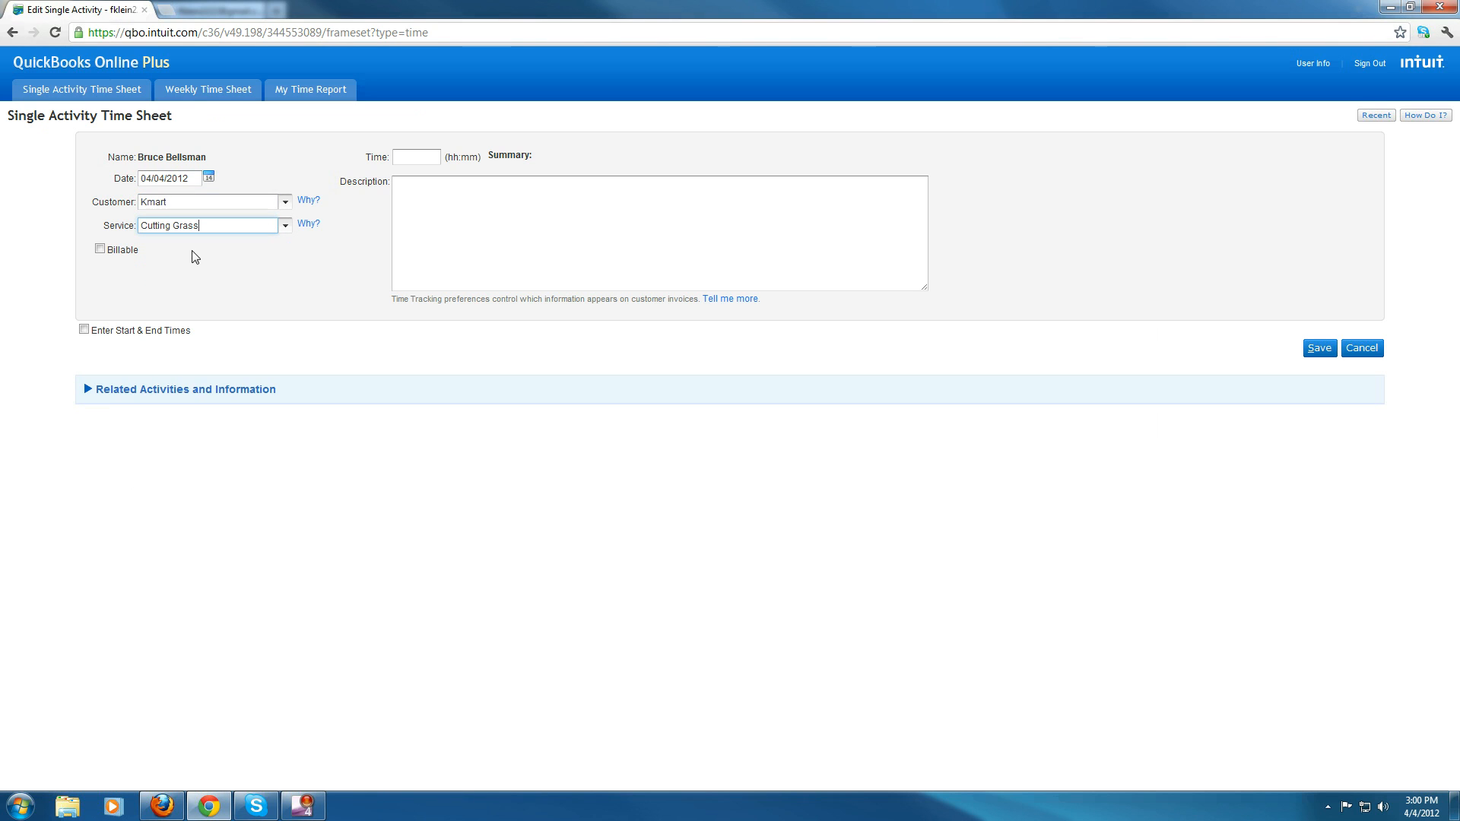
{"action": "left_click", "coordinate": [100, 249]}
{"action": "left_click", "coordinate": [155, 251]}
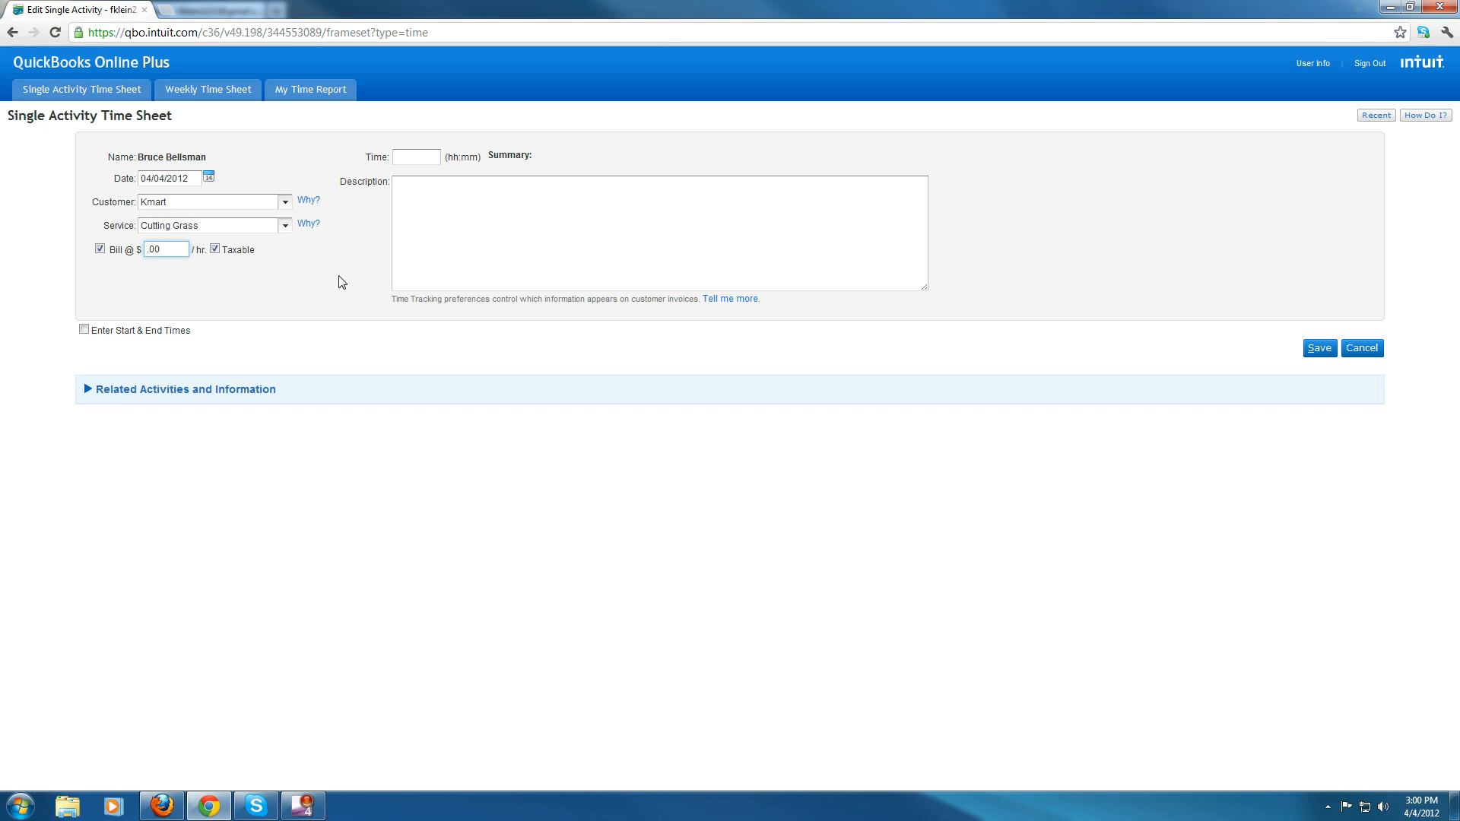
{"action": "type", "text": "50"}
- Enable start and end times and set the activity from 9:00 AM to 5:00 PM
{"action": "left_click", "coordinate": [414, 159]}
{"action": "left_click", "coordinate": [83, 329]}
{"action": "left_click", "coordinate": [406, 161]}
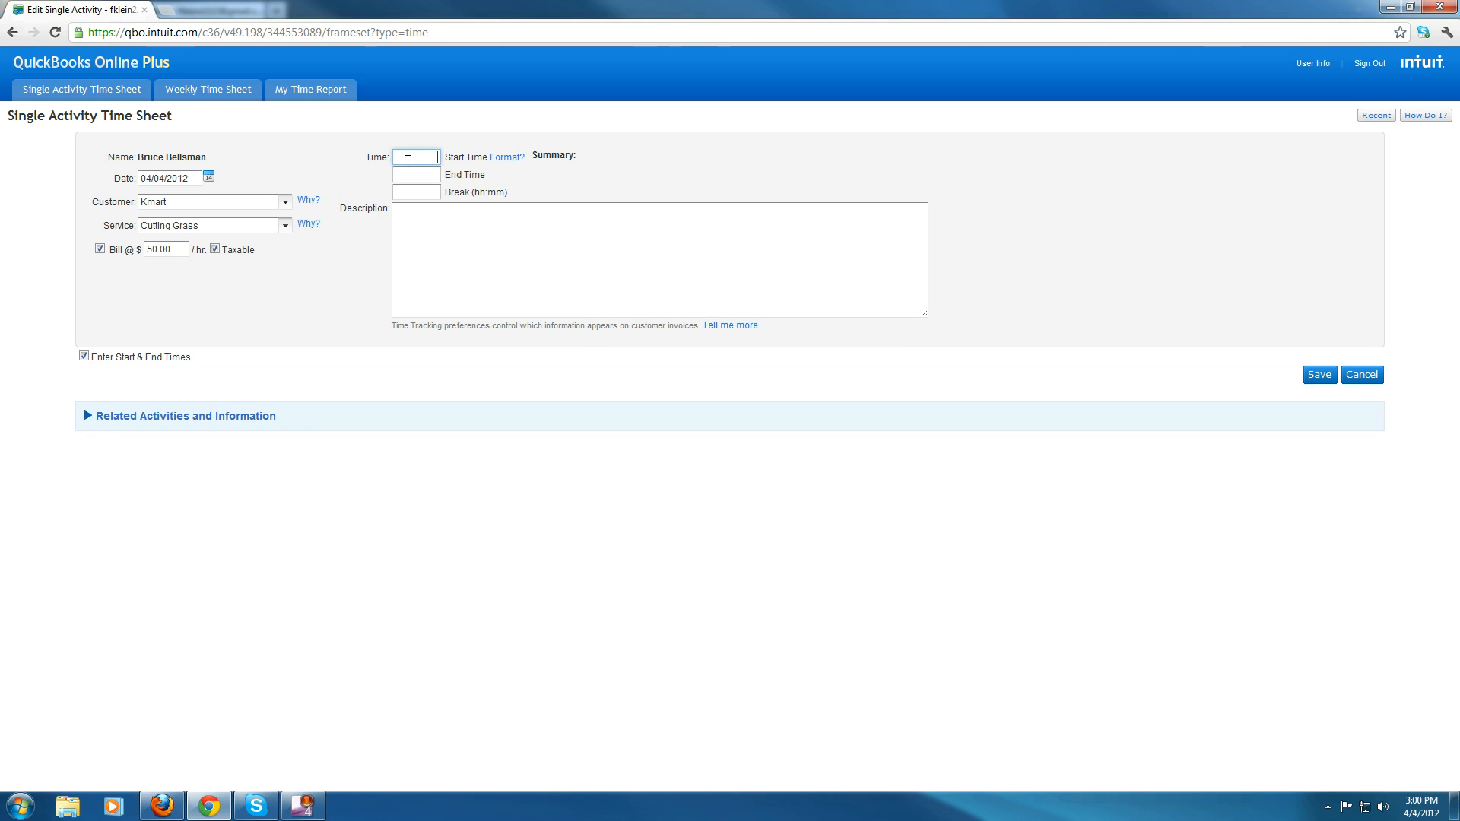
{"action": "key", "text": "Tab"}
{"action": "type", "text": "5"}
{"action": "left_click", "coordinate": [613, 243]}
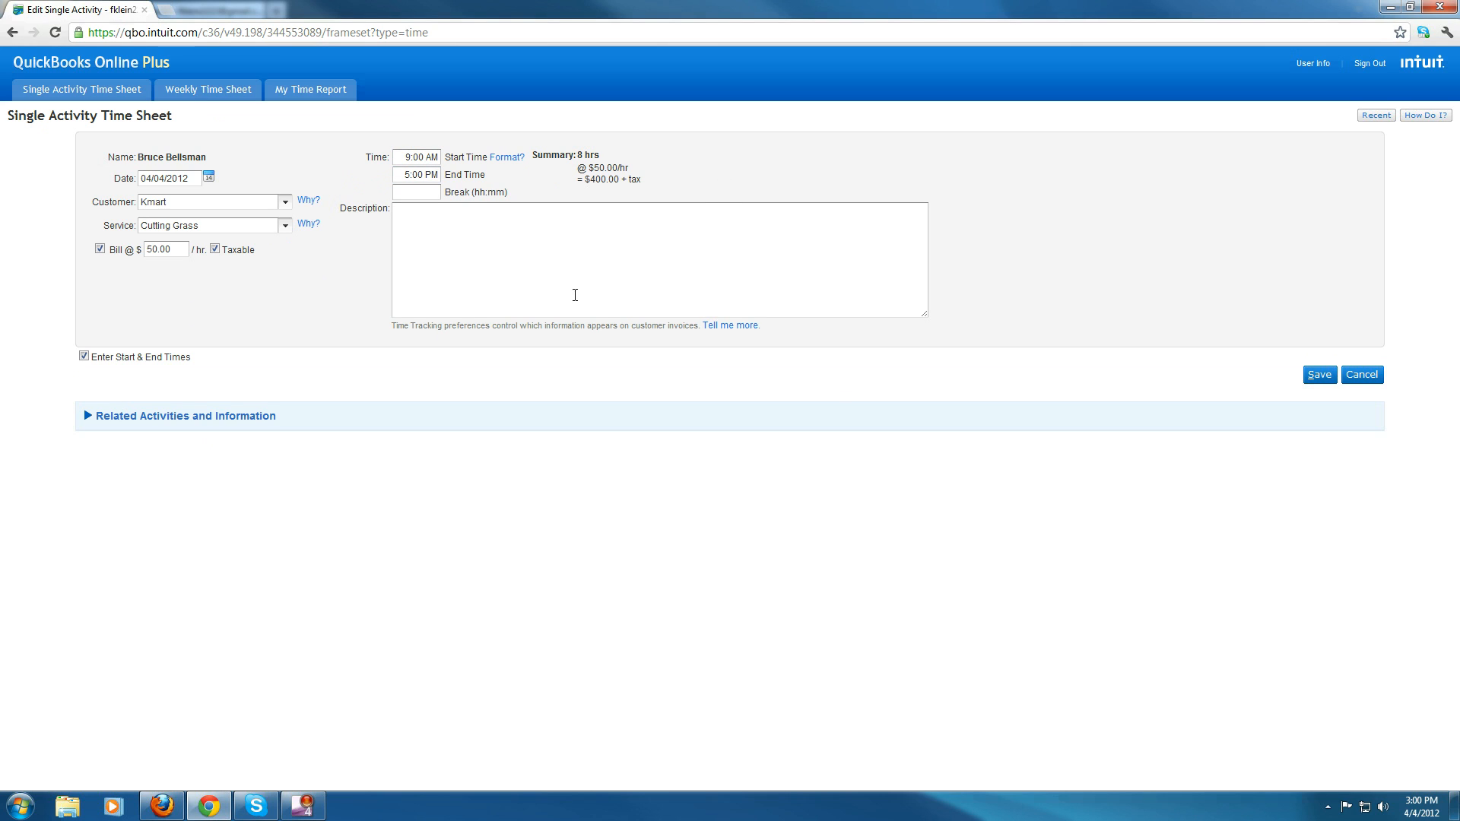
- Set the activity's break to 0:30
{"action": "left_click", "coordinate": [411, 197]}
{"action": "left_click", "coordinate": [602, 247]}
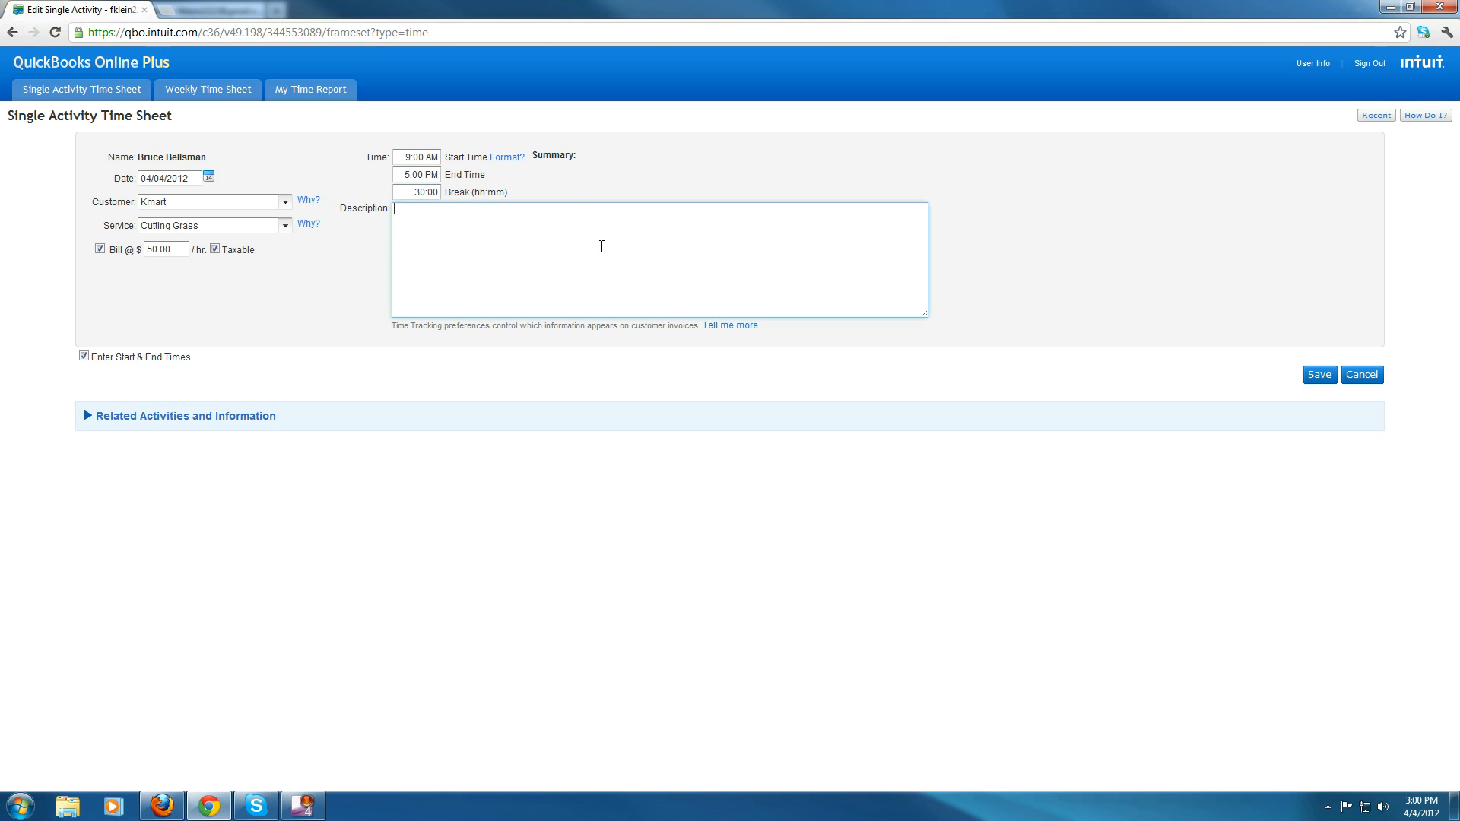
{"action": "double_click", "coordinate": [419, 192]}
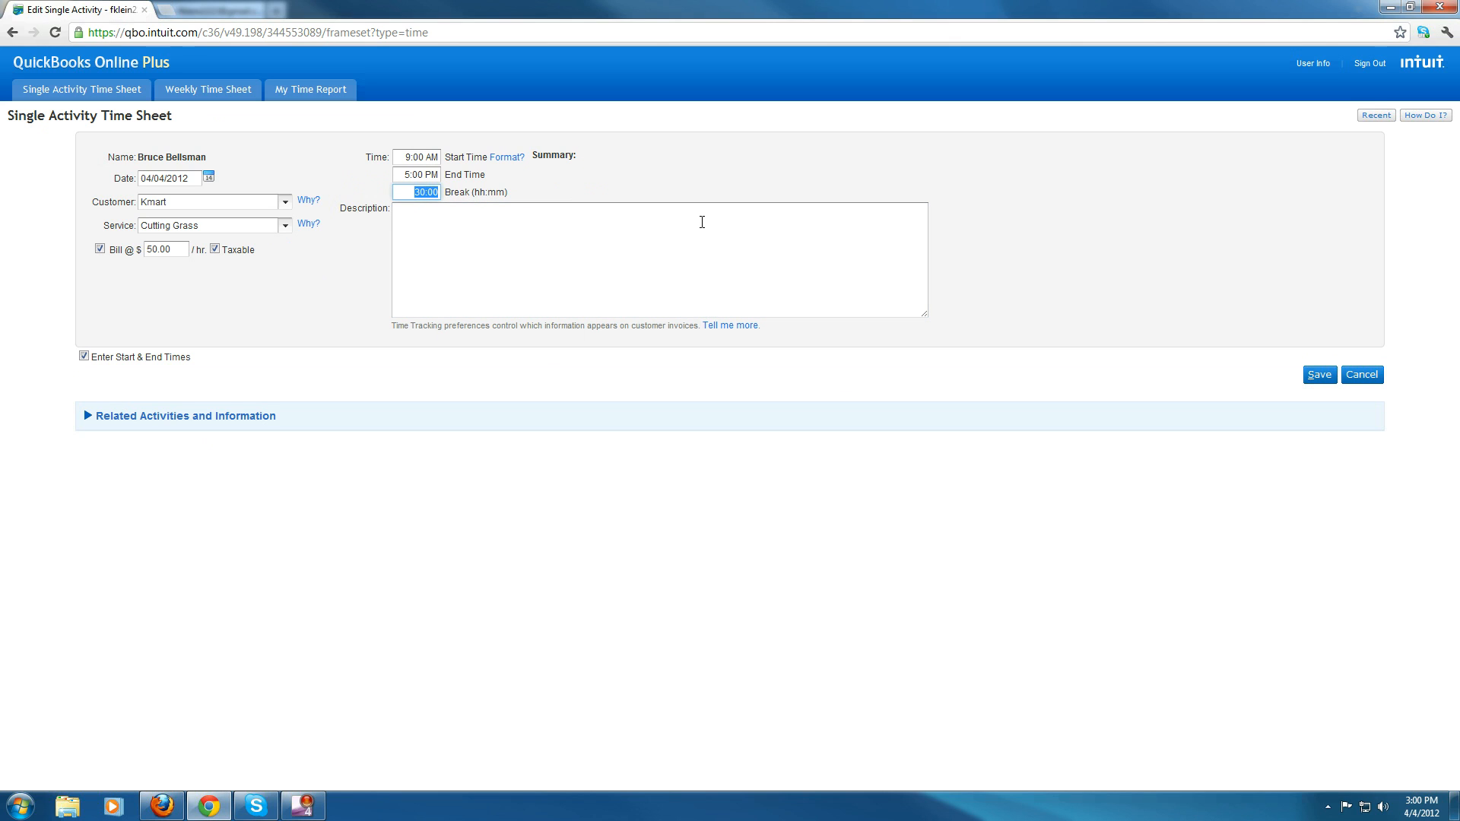
{"action": "key", "text": "BackSpace"}
{"action": "type", "text": "0:30"}
{"action": "left_click", "coordinate": [672, 244]}
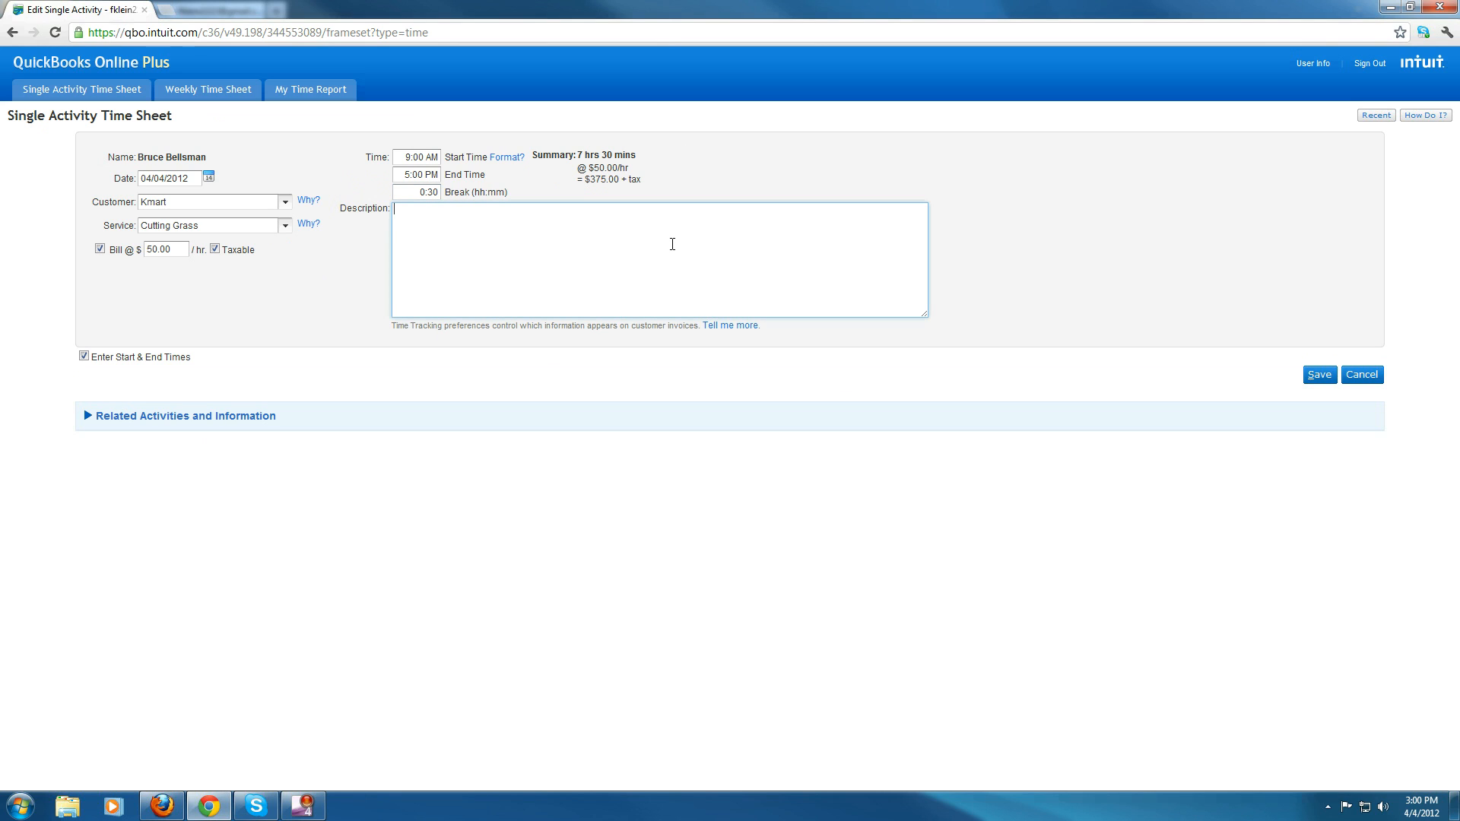
- Describe the activity as Tewst and save the single activity time sheet
{"action": "type", "text": "Tewst Single Entry"}
{"action": "left_click", "coordinate": [934, 162]}
{"action": "left_click", "coordinate": [1320, 374]}
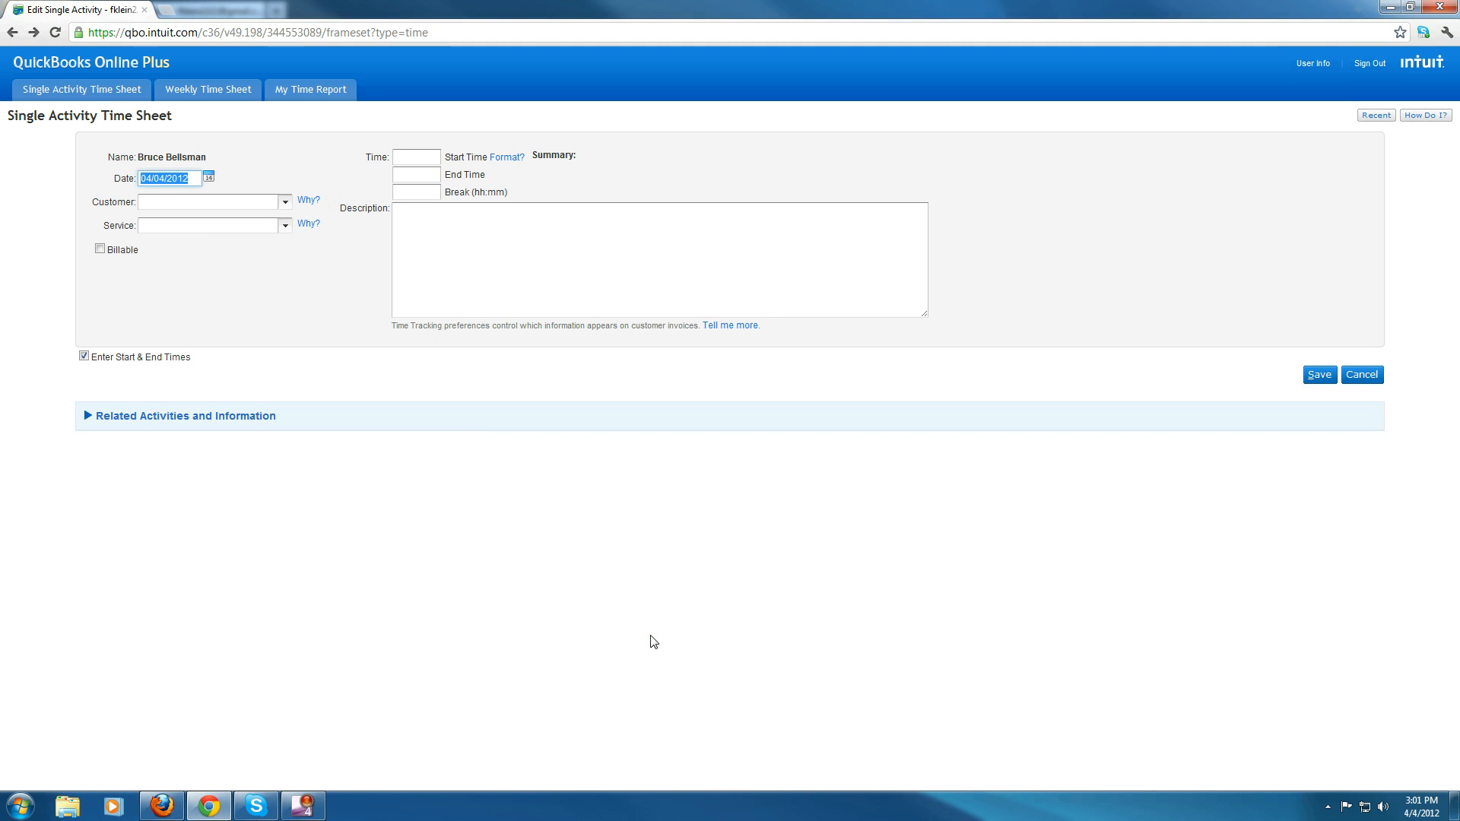
- Open the Weekly Time Sheet for Apr 2-8, 2012 in both browser windows to review the new Kmart entry
{"action": "left_click", "coordinate": [193, 92]}
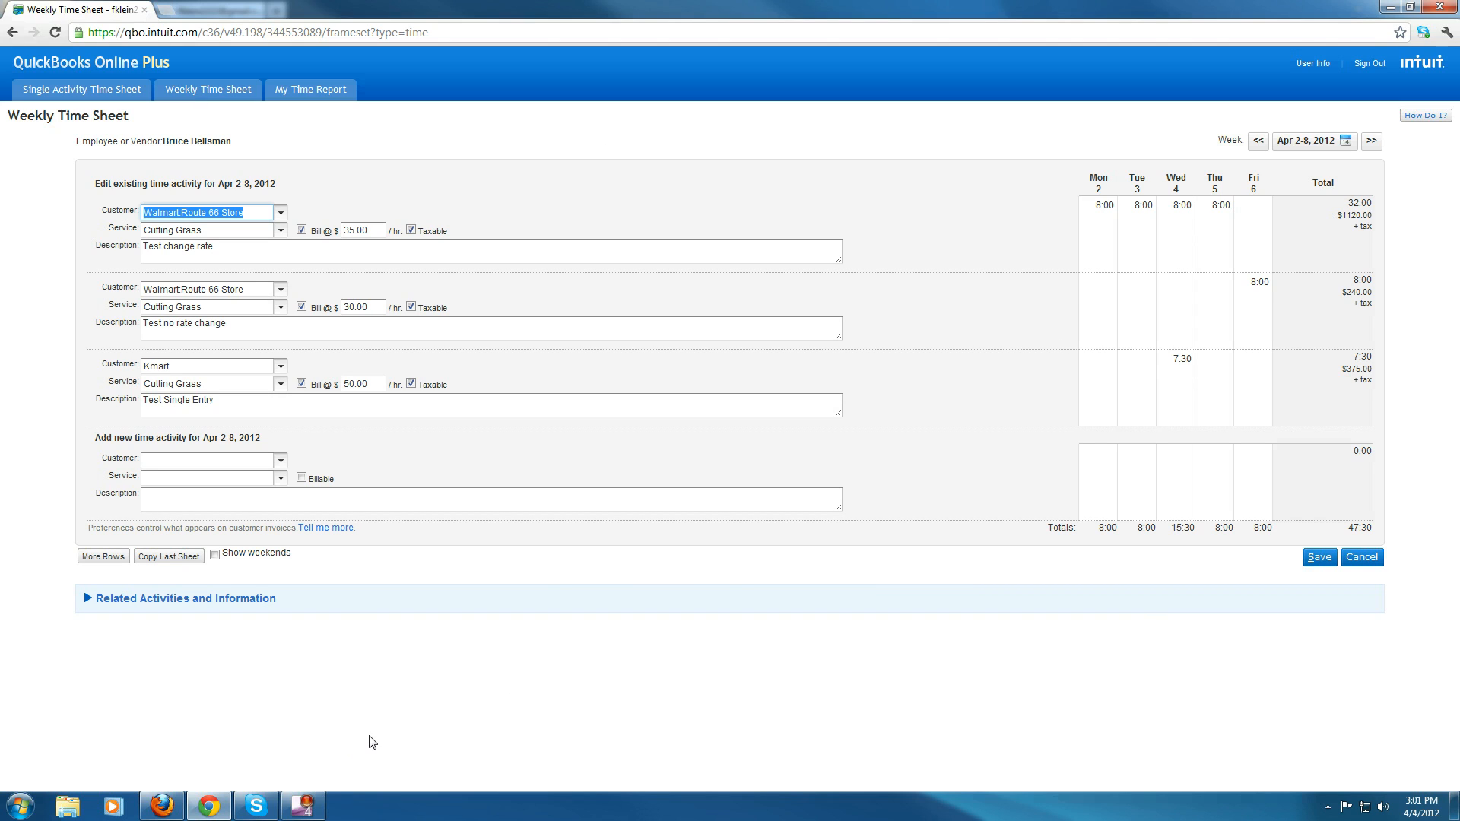
{"action": "left_click", "coordinate": [162, 806]}
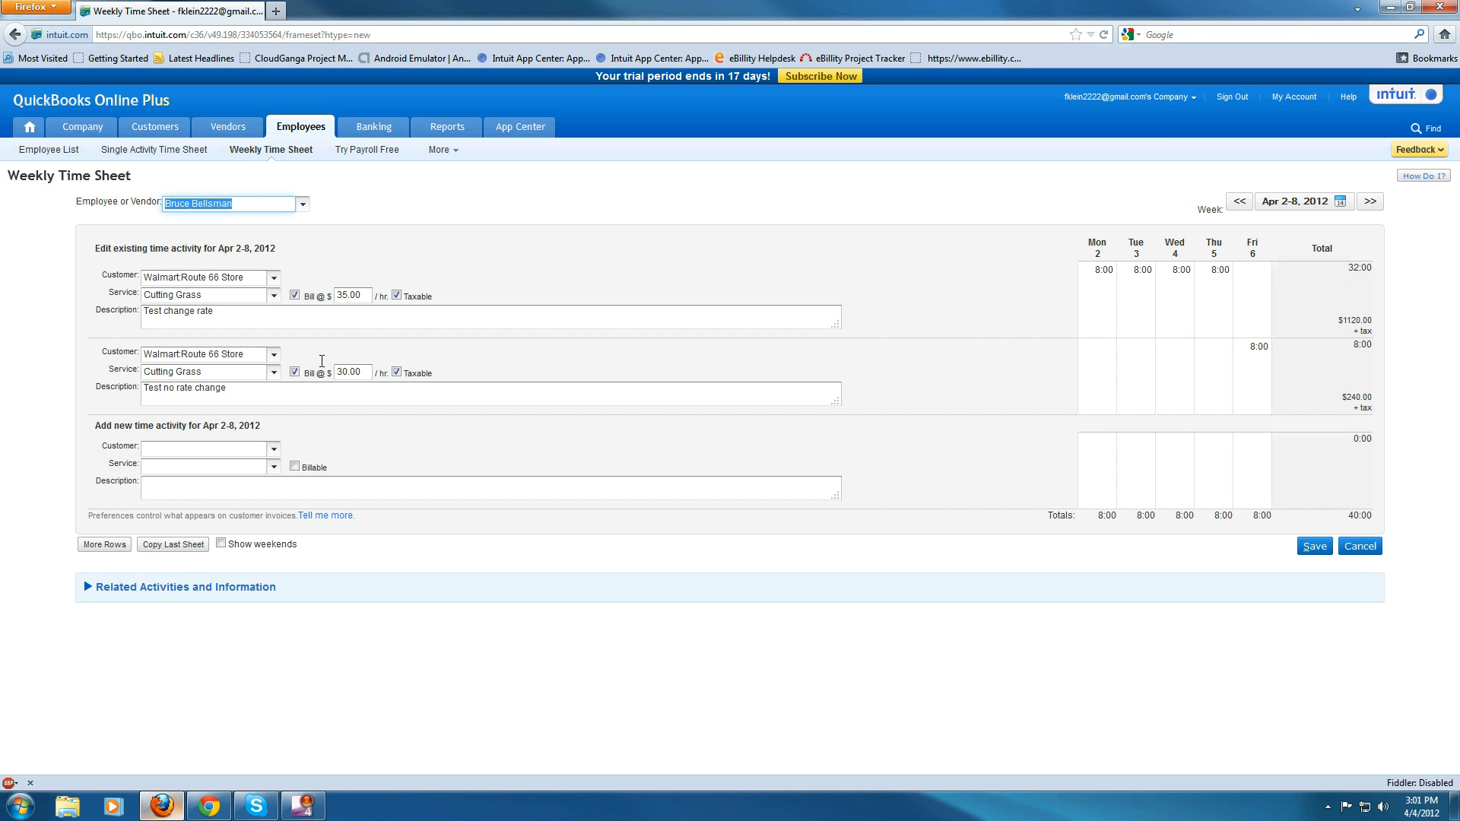
{"action": "left_click", "coordinate": [289, 151]}
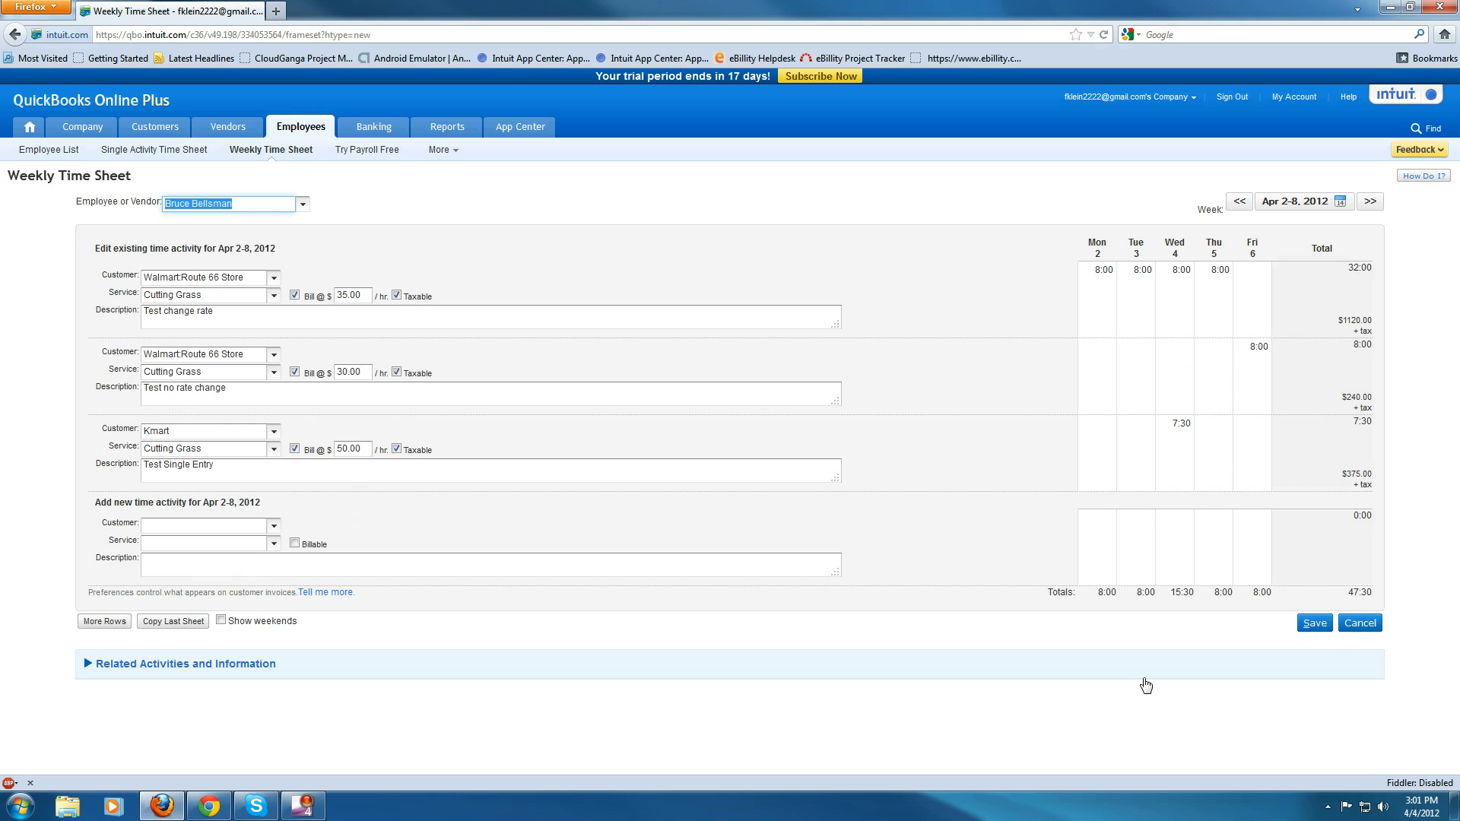
- Examine the row totals and the daily and weekly totals on the weekly time sheet
{"action": "left_click", "coordinate": [1343, 603]}
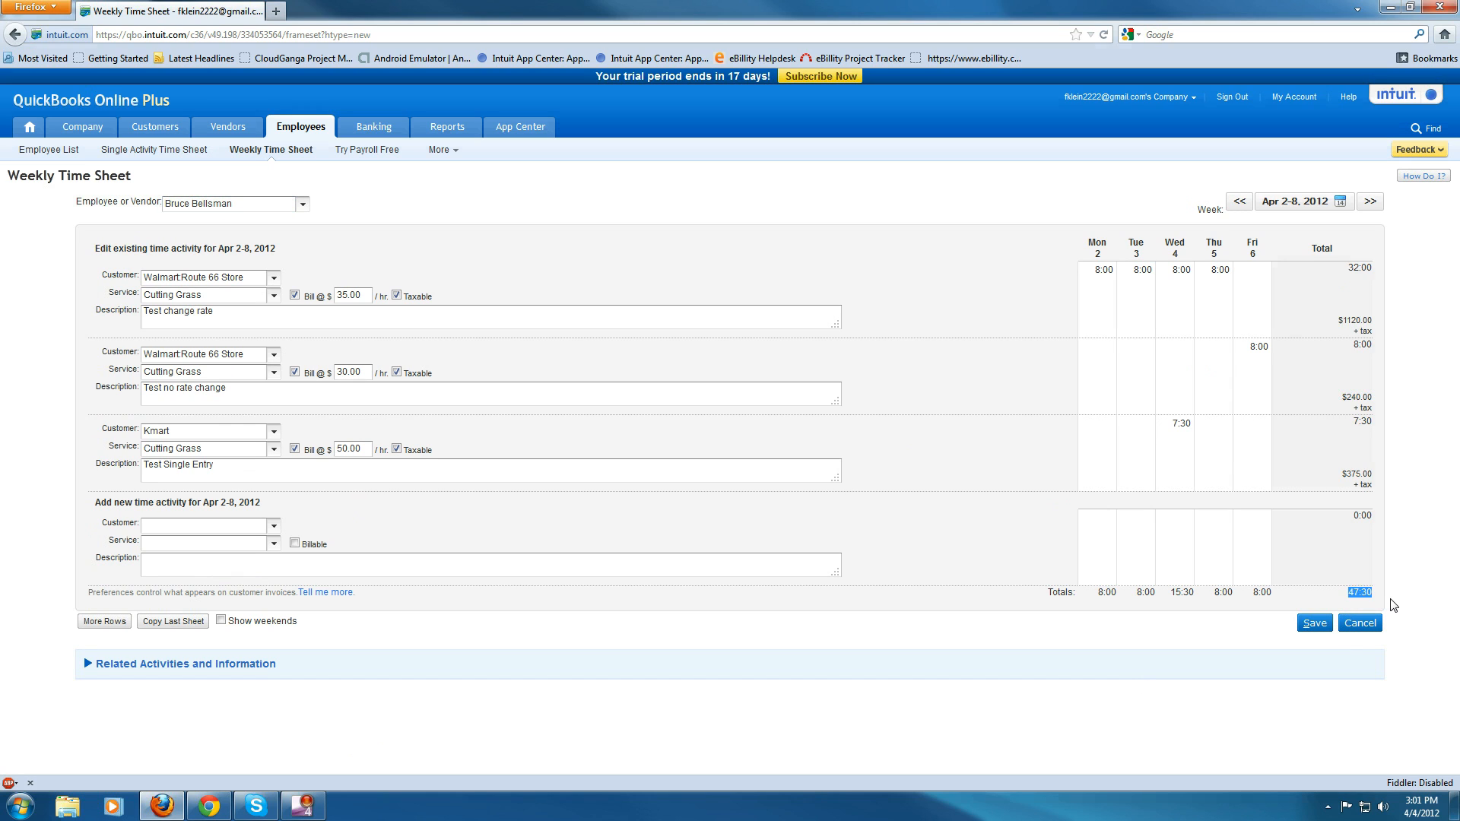
{"action": "left_click_drag", "start_coordinate": [1342, 596], "coordinate": [1383, 598]}
{"action": "left_click_drag", "start_coordinate": [1100, 591], "coordinate": [1388, 595]}
{"action": "left_click", "coordinate": [444, 592]}
{"action": "left_click_drag", "start_coordinate": [1348, 270], "coordinate": [1381, 275]}
{"action": "left_click_drag", "start_coordinate": [1343, 352], "coordinate": [1375, 384]}
{"action": "left_click", "coordinate": [1340, 430]}
{"action": "left_click_drag", "start_coordinate": [1331, 592], "coordinate": [1375, 605]}
{"action": "left_click", "coordinate": [1105, 592]}
{"action": "left_click_drag", "start_coordinate": [1104, 591], "coordinate": [1376, 599]}
- Browse the Employee or Vendor list of the weekly time sheet, keeping the same employee selected
{"action": "left_click", "coordinate": [302, 207]}
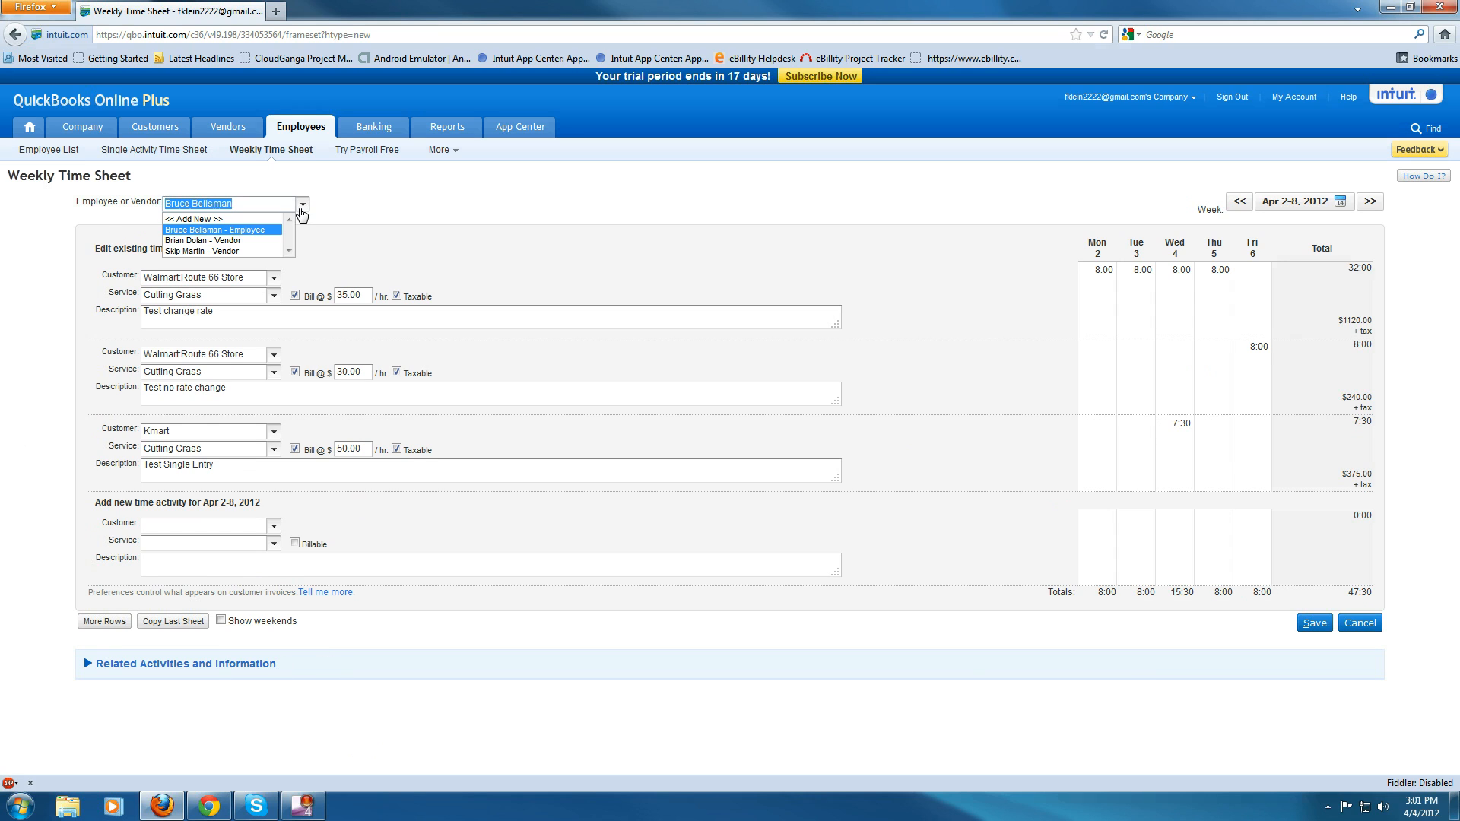
{"action": "left_click", "coordinate": [254, 231]}
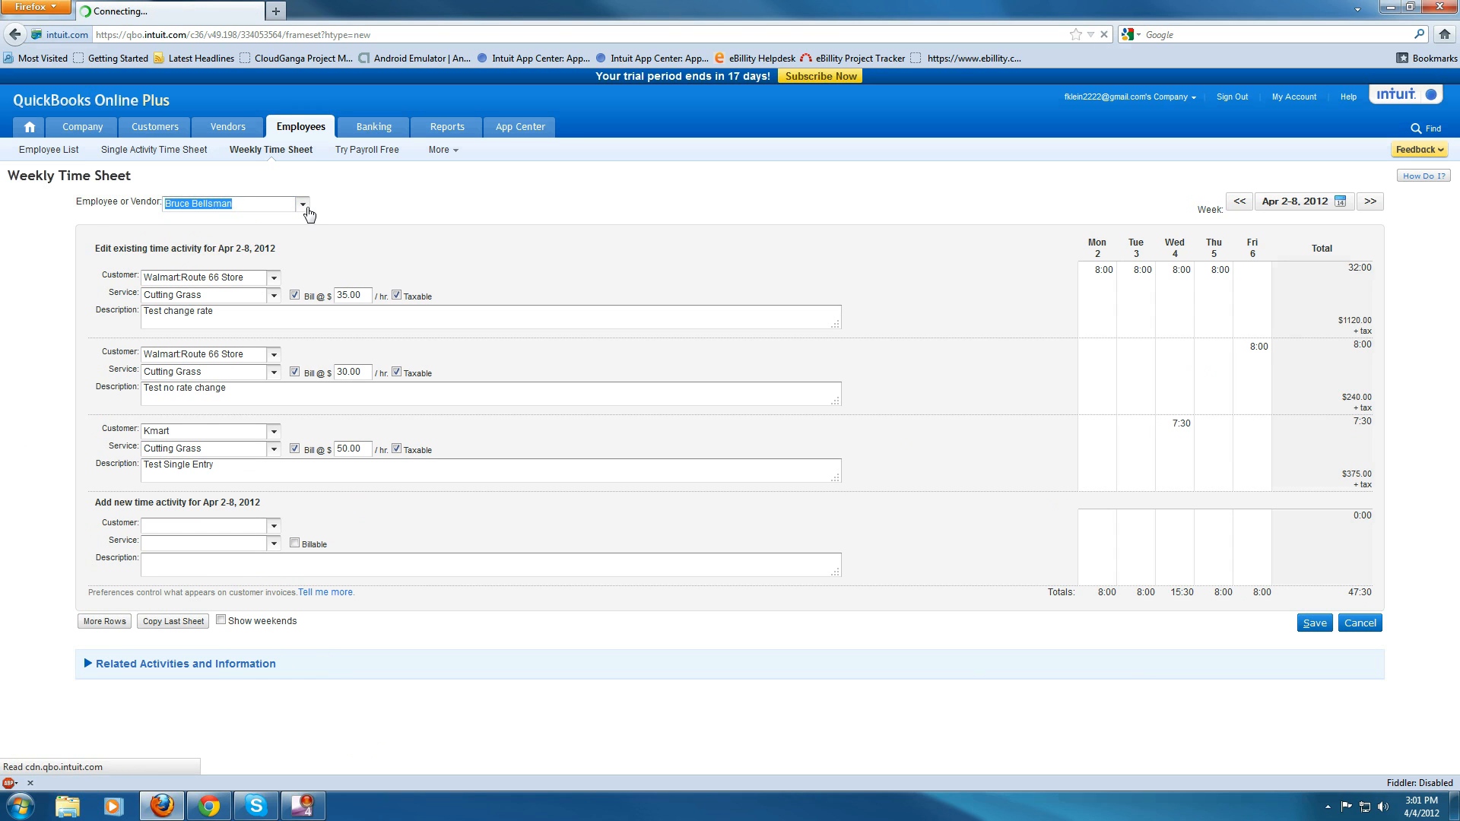
{"action": "left_click", "coordinate": [307, 209]}
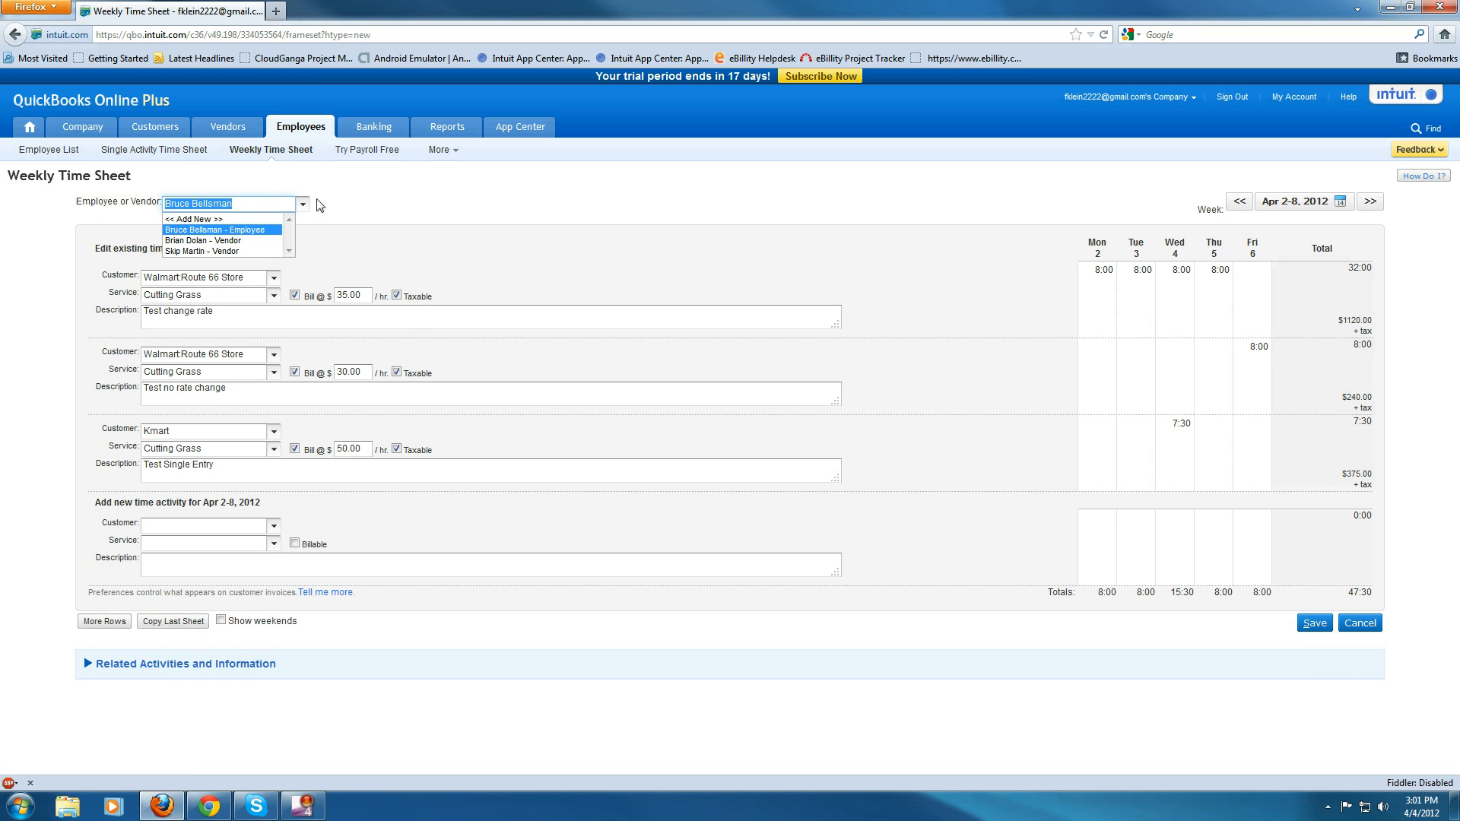
{"action": "left_click", "coordinate": [276, 201]}
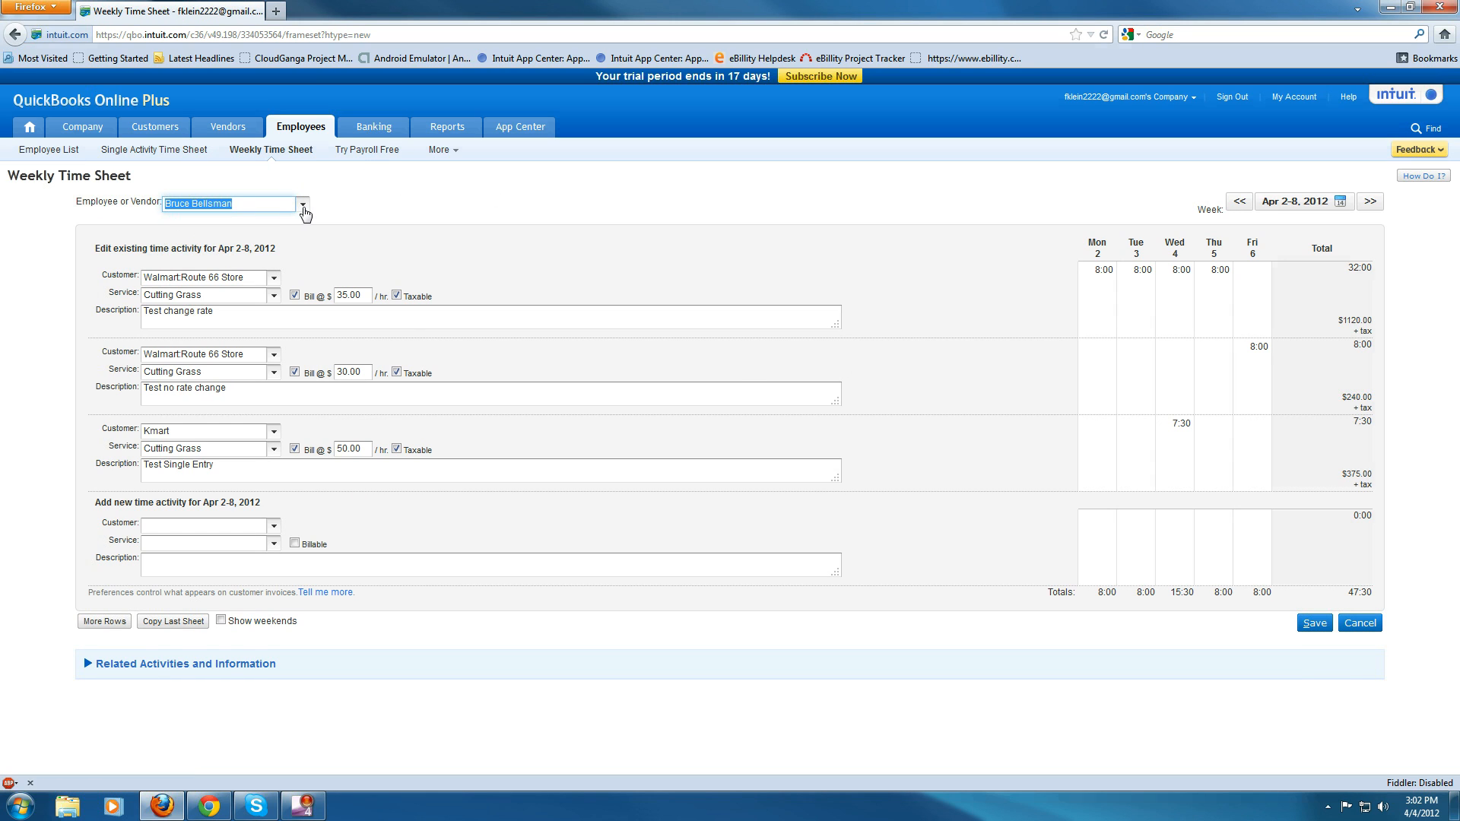
{"action": "left_click", "coordinate": [303, 207]}
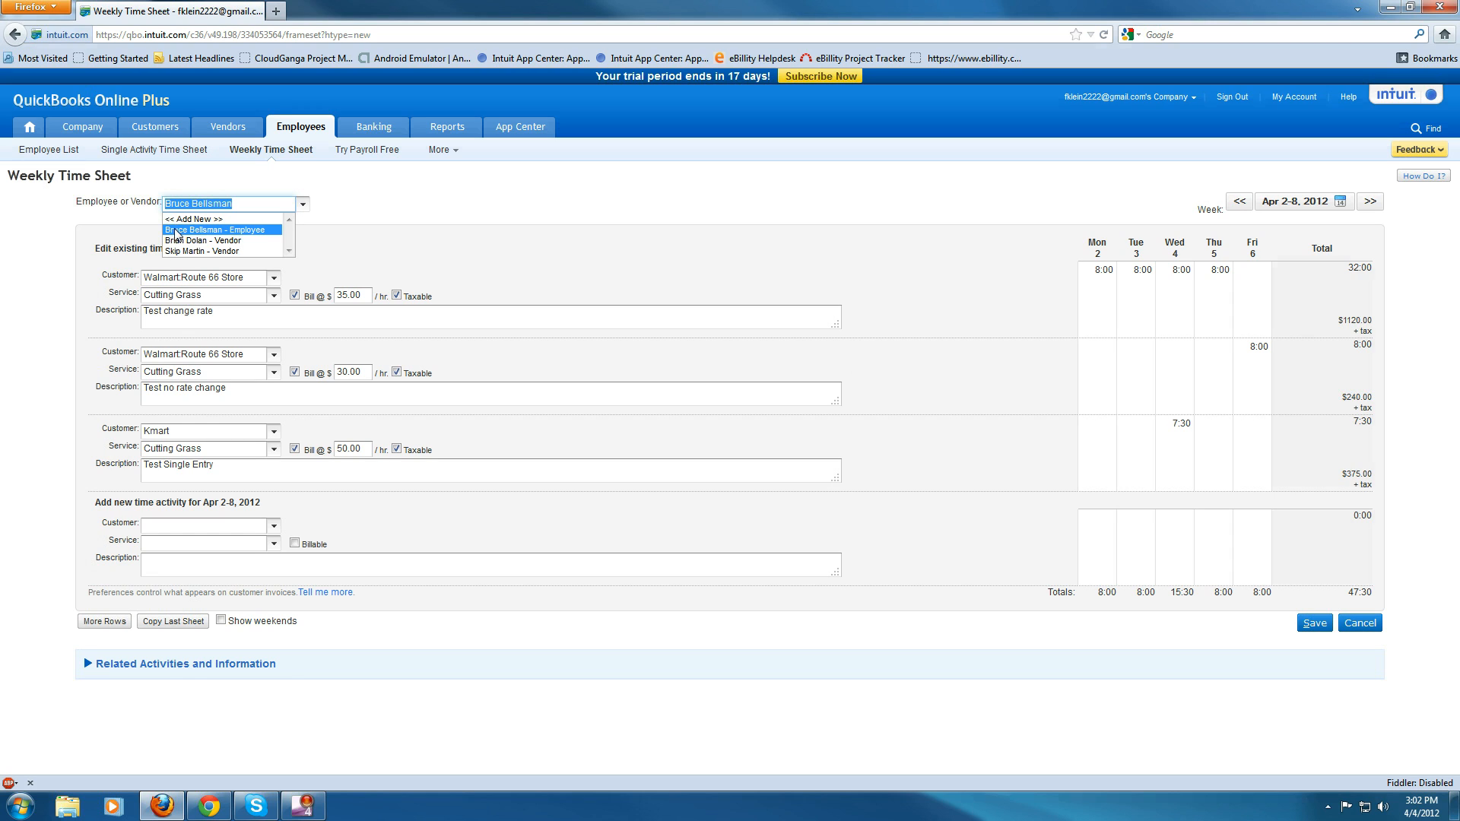
{"action": "left_click", "coordinate": [303, 204]}
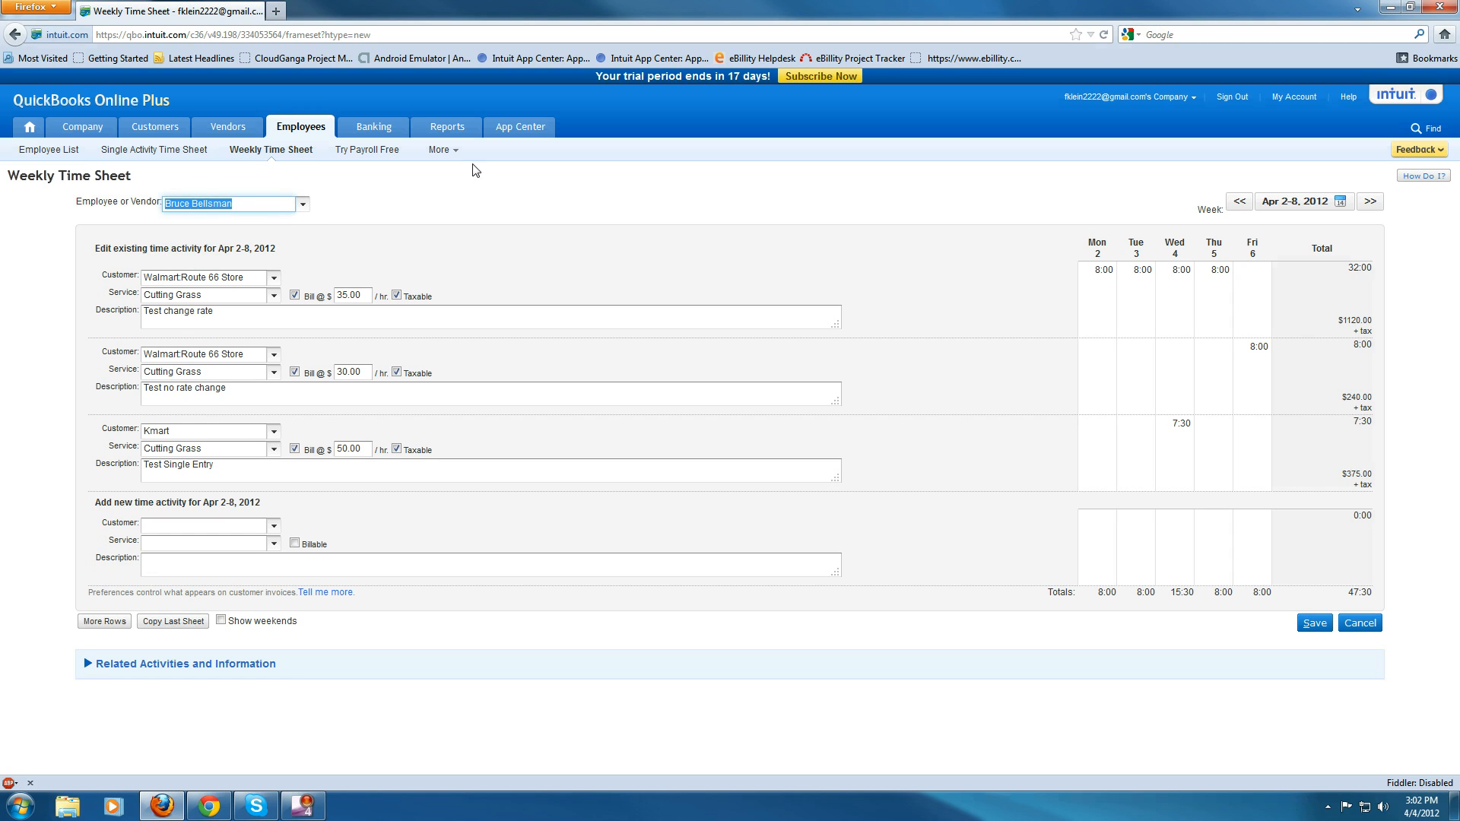